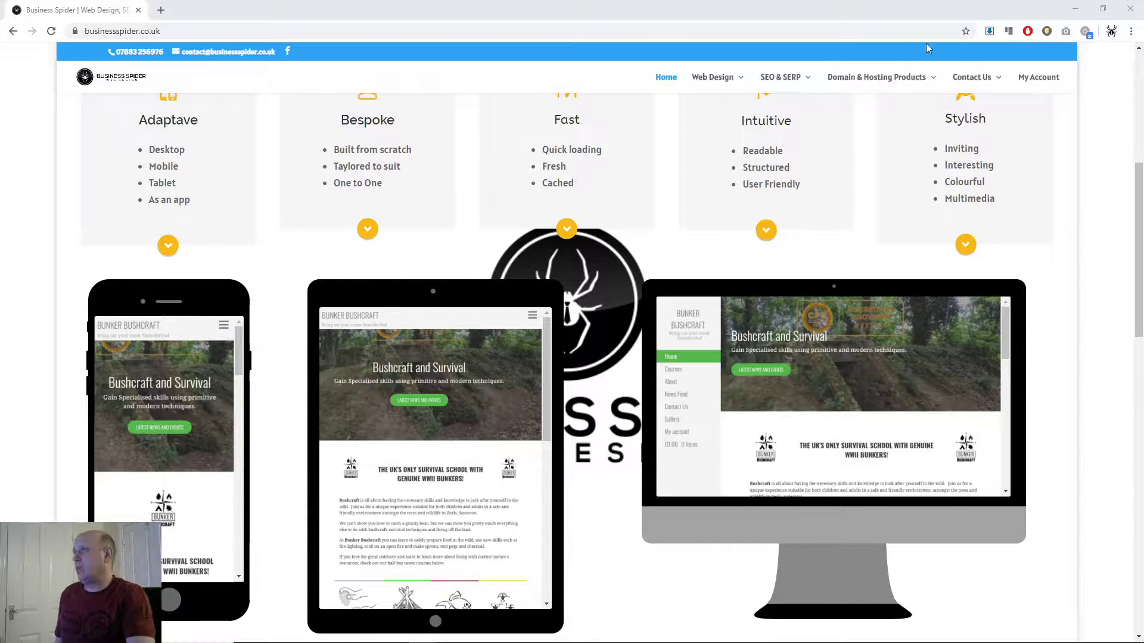
Bring up the My Isolation Stream site and open its WordPress admin dashboard
{"action": "left_click", "coordinate": [1074, 11]}
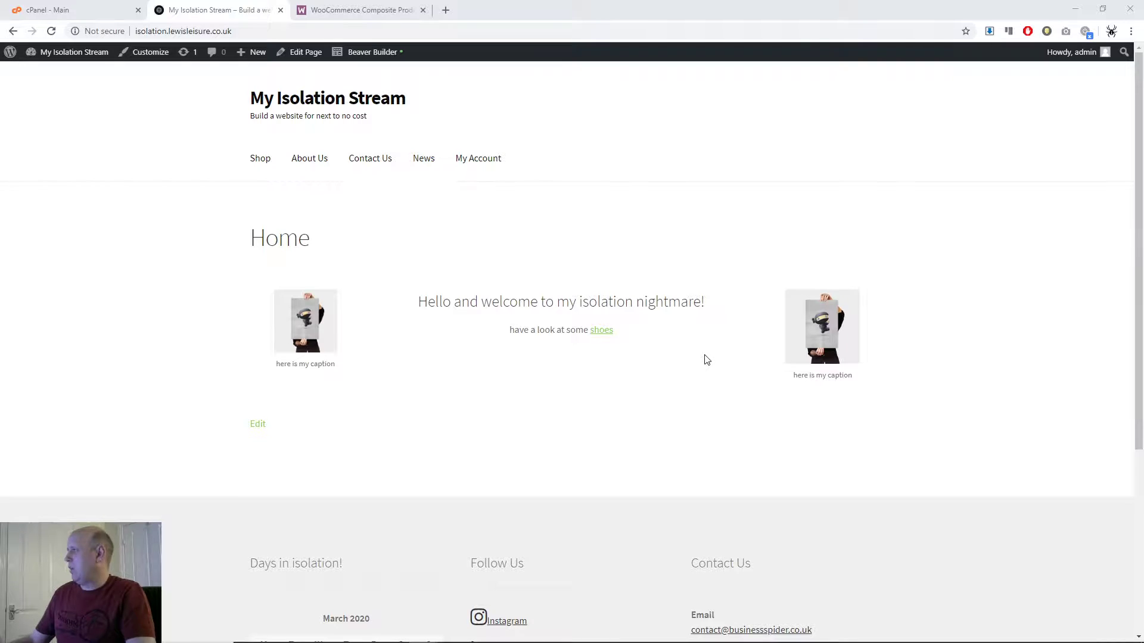
{"action": "mouse_move", "coordinate": [72, 56]}
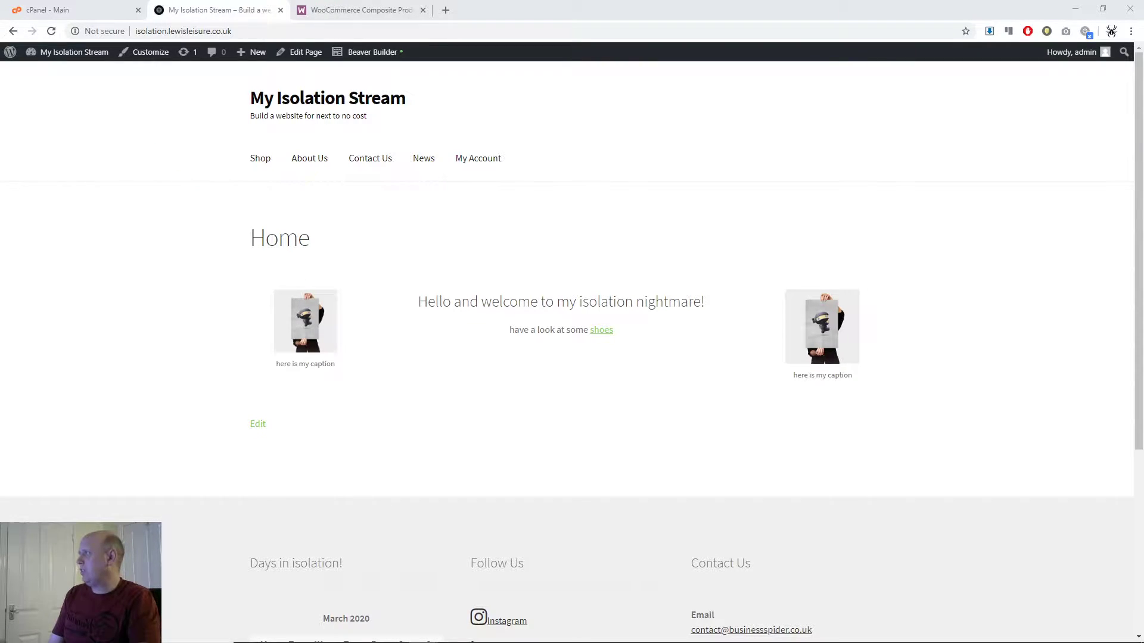
{"action": "left_click_drag", "start_coordinate": [131, 97], "coordinate": [15, 40]}
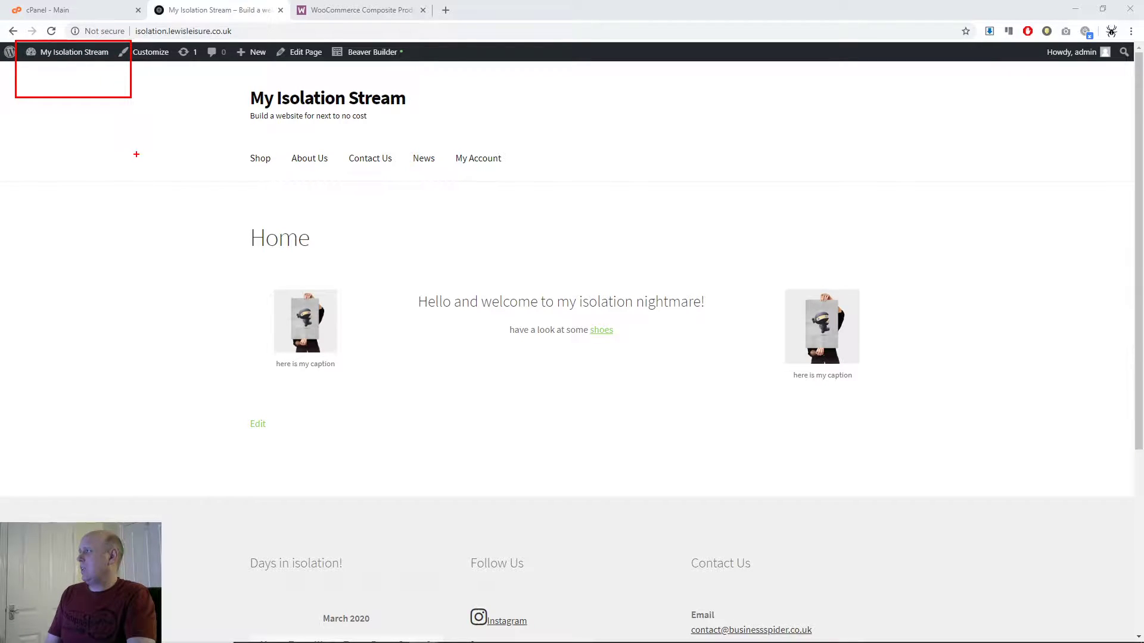
{"action": "key", "text": "Escape"}
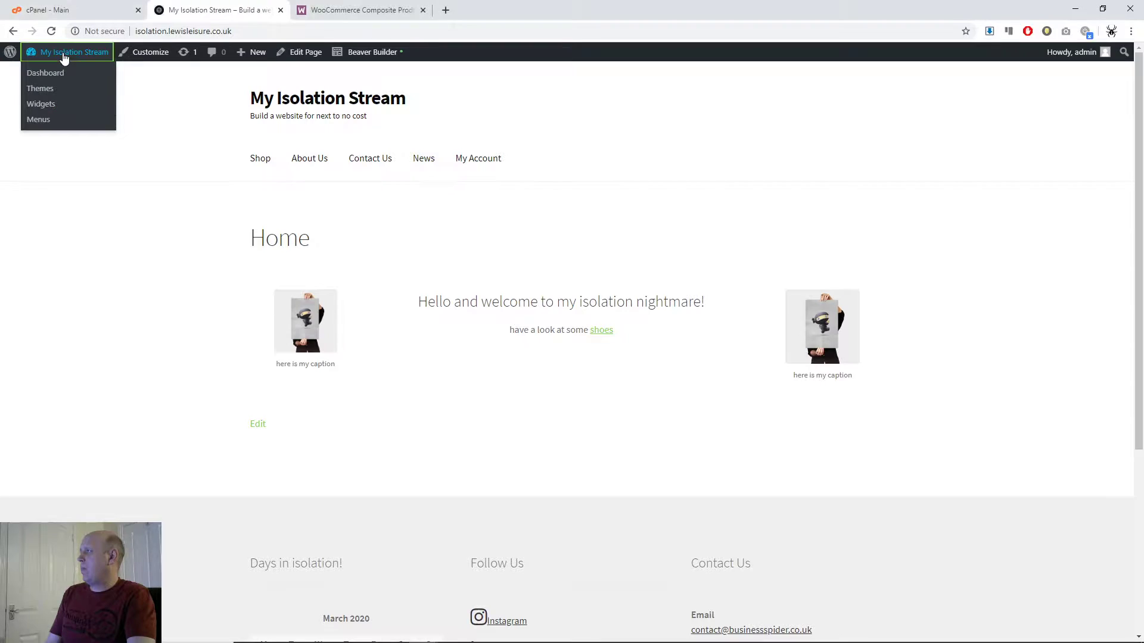
{"action": "left_click", "coordinate": [66, 52]}
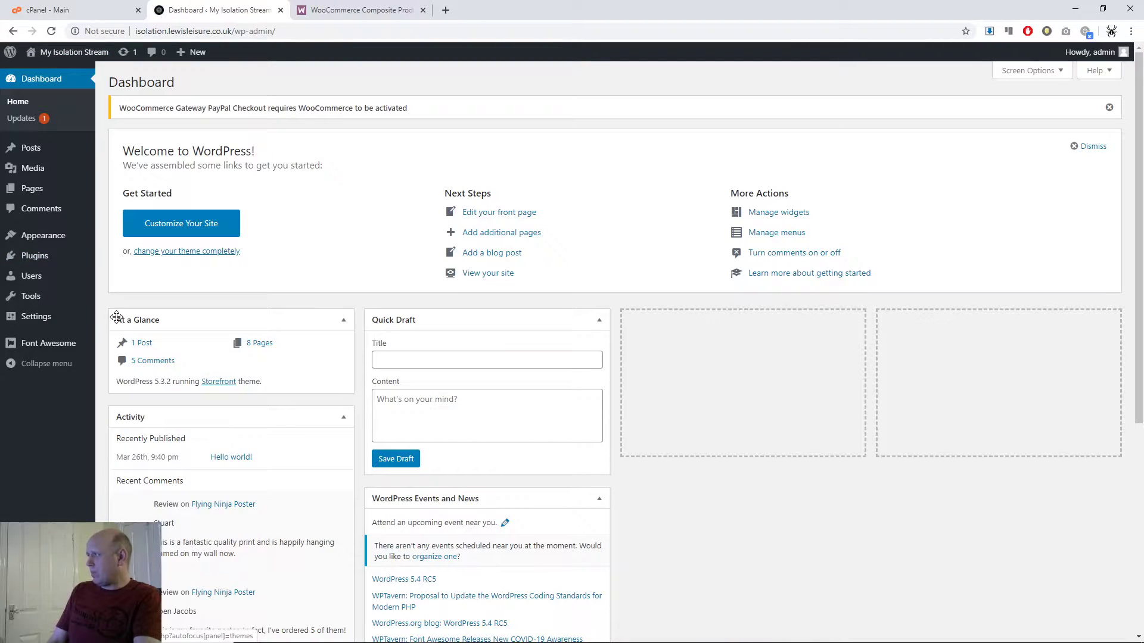
Open the site's list of installed plugins
{"action": "mouse_move", "coordinate": [86, 315]}
{"action": "key", "text": "ctrl+2"}
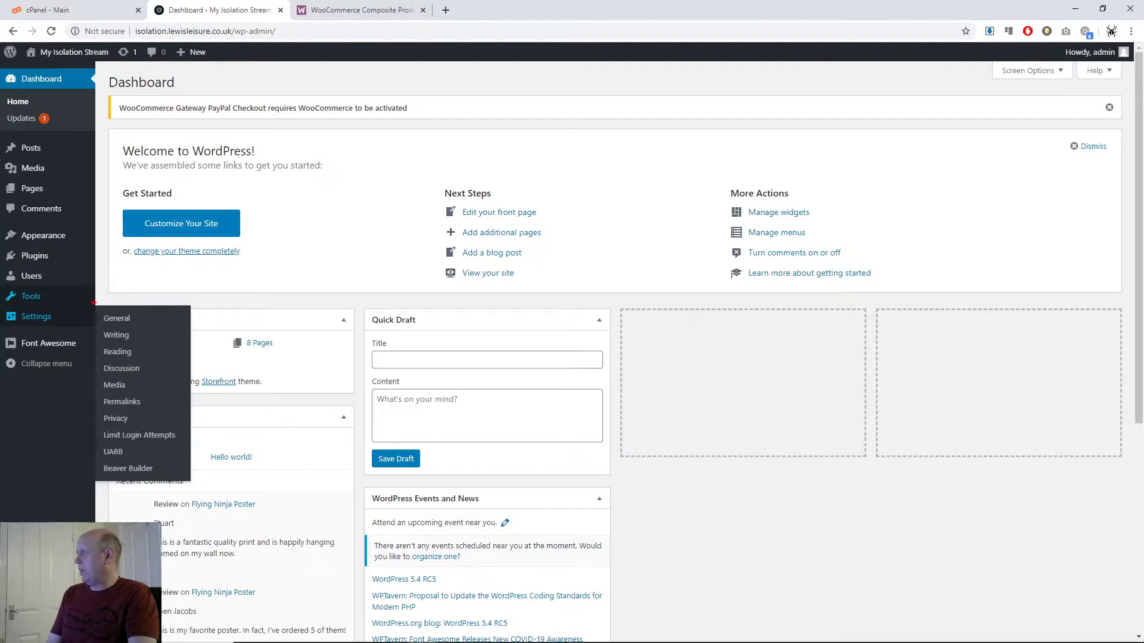
{"action": "mouse_move", "coordinate": [122, 238]}
{"action": "left_mouse_down"}
{"action": "mouse_move", "coordinate": [95, 257]}
{"action": "mouse_move", "coordinate": [1, 270]}
{"action": "left_mouse_up"}
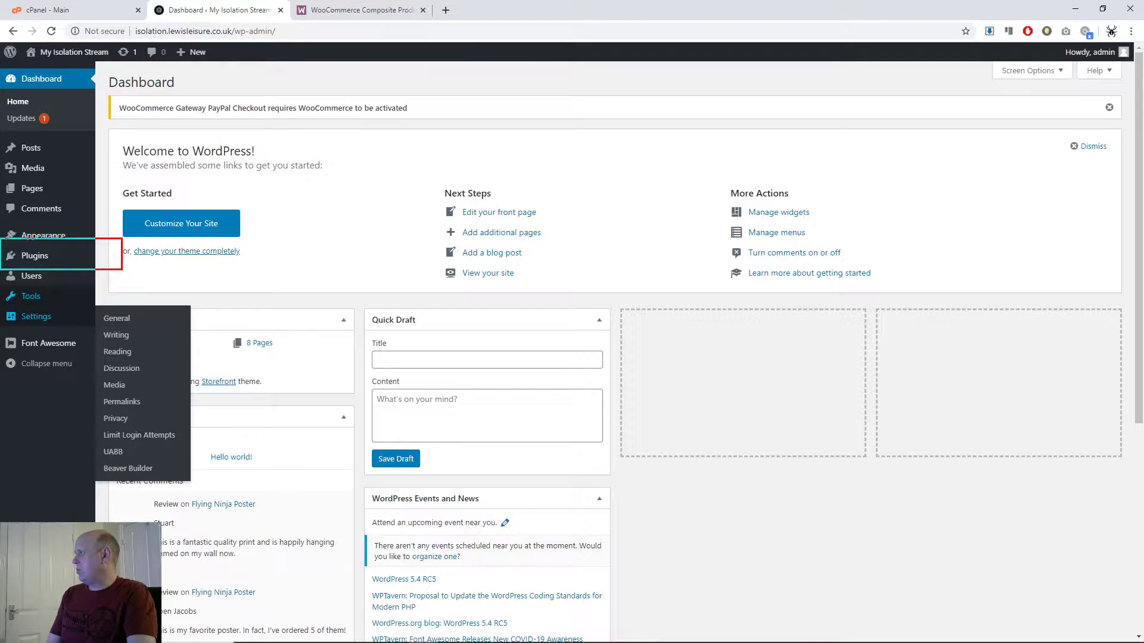
{"action": "key", "text": "Escape"}
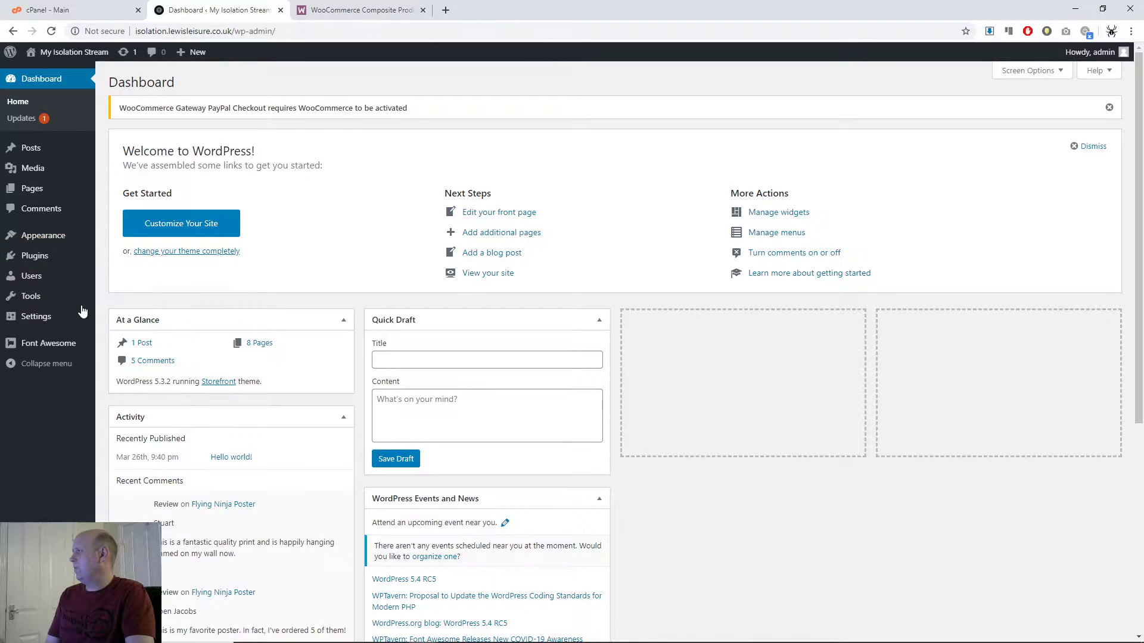
{"action": "left_click", "coordinate": [34, 262]}
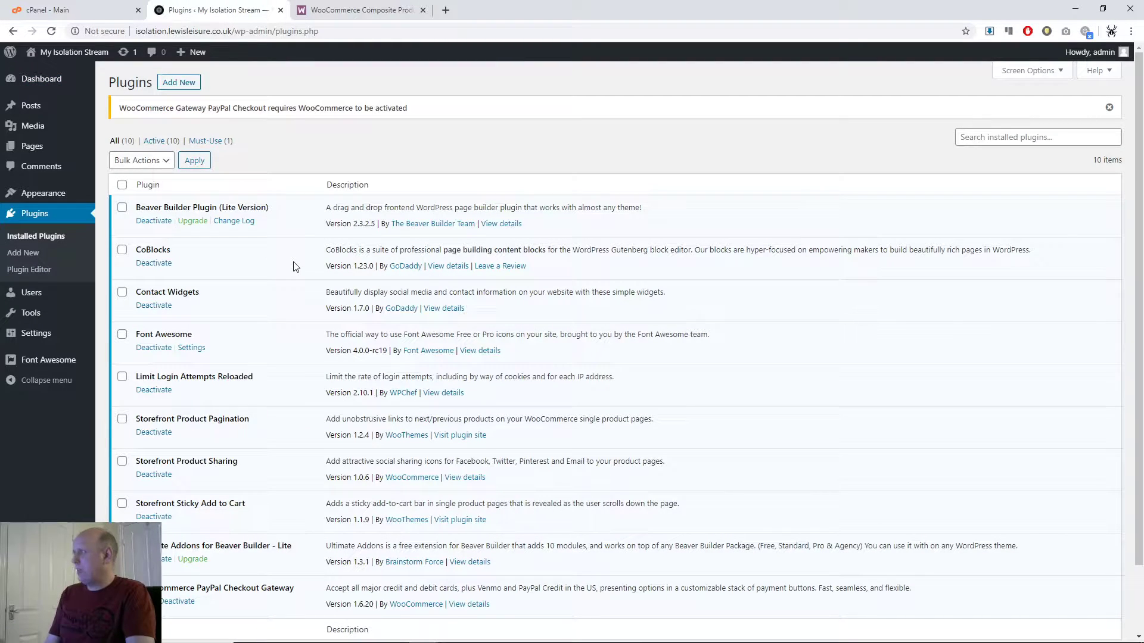
Start adding a new plugin and search the plugin directory for "woo"
{"action": "key", "text": "ctrl+2"}
{"action": "left_click_drag", "start_coordinate": [215, 69], "coordinate": [148, 96]}
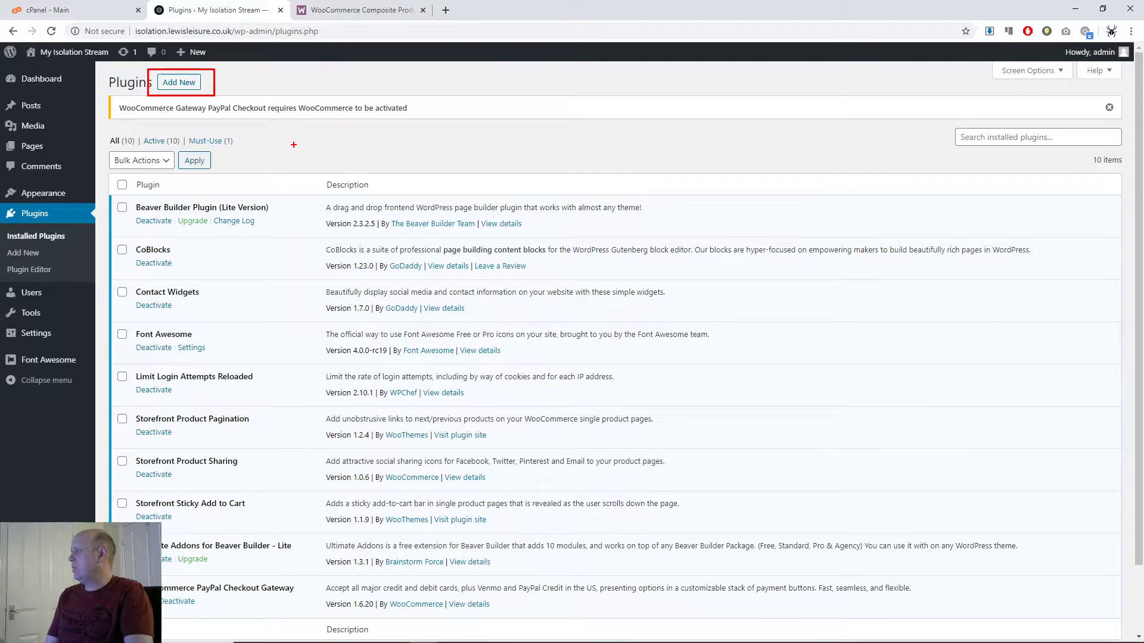
{"action": "key", "text": "Escape"}
{"action": "left_click", "coordinate": [179, 83]}
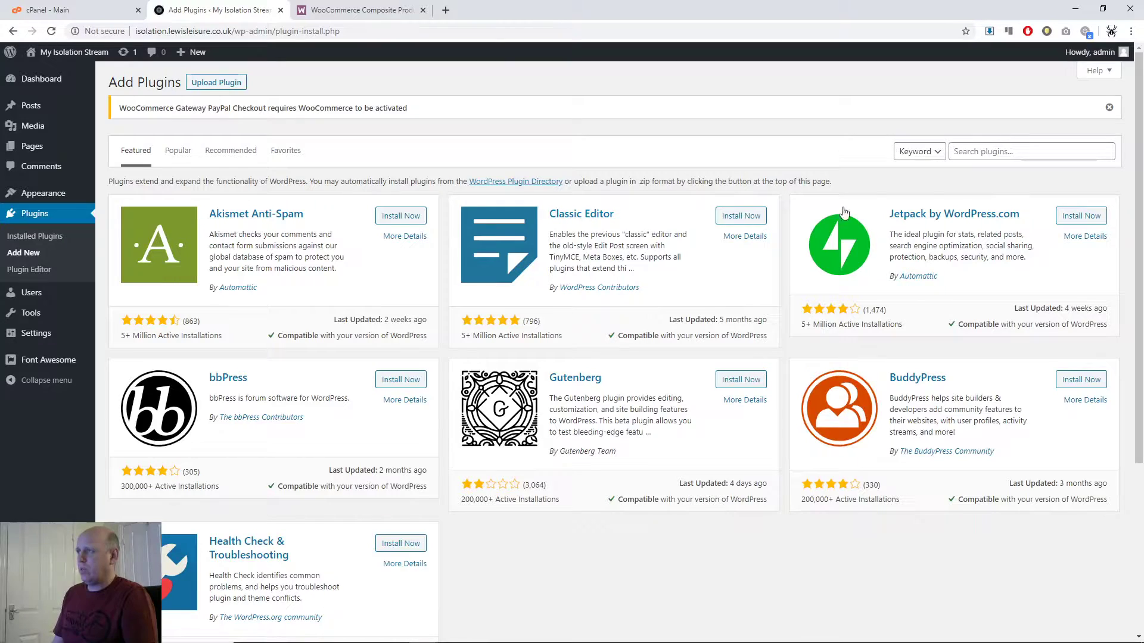
{"action": "left_click", "coordinate": [968, 153]}
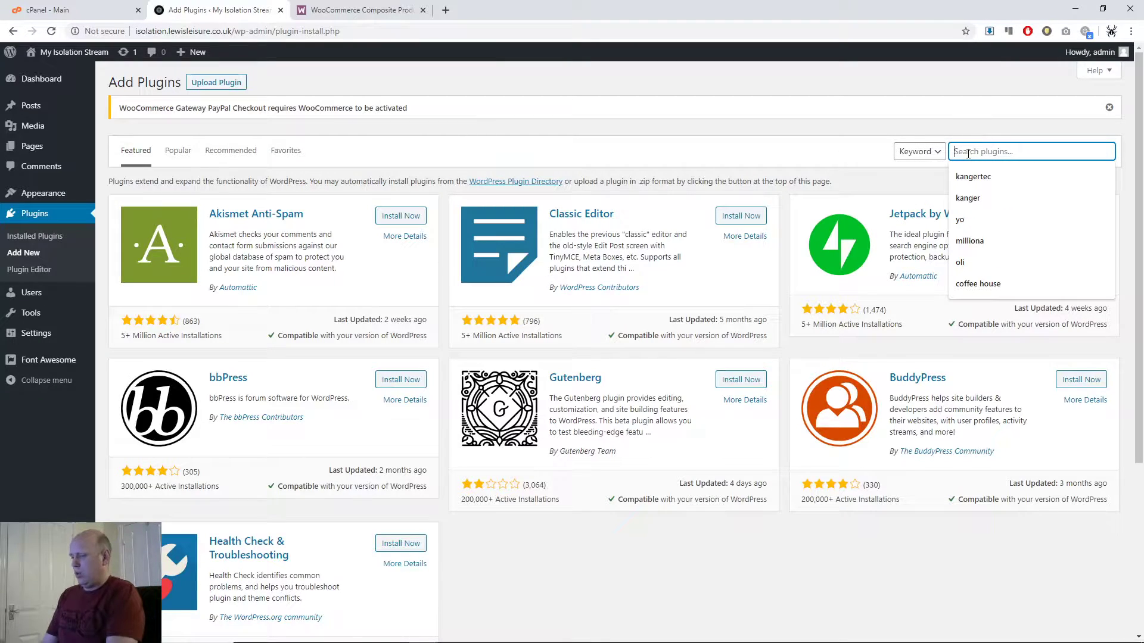
{"action": "type", "text": "woo"}
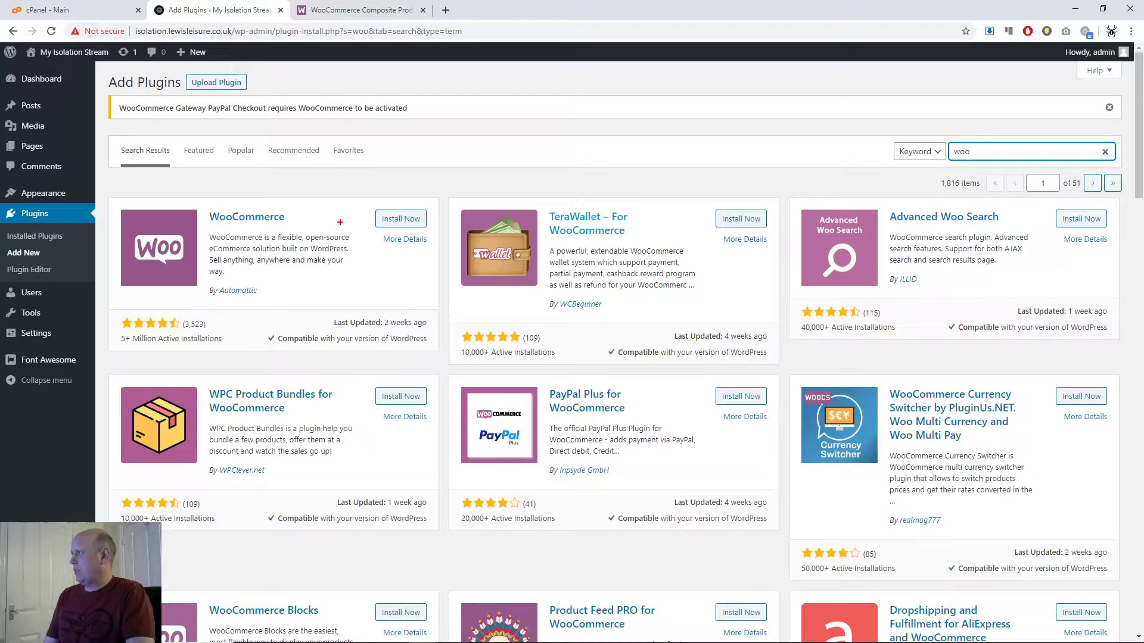
Install and activate the WooCommerce plugin by Automattic
{"action": "left_click_drag", "start_coordinate": [356, 193], "coordinate": [449, 244]}
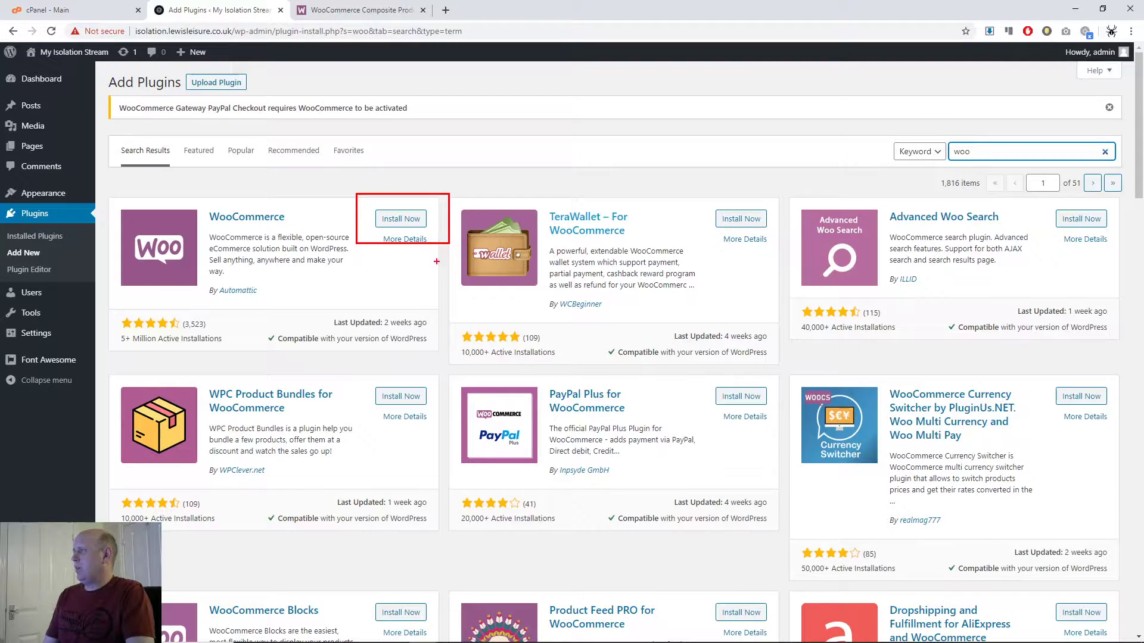
{"action": "left_click", "coordinate": [405, 220]}
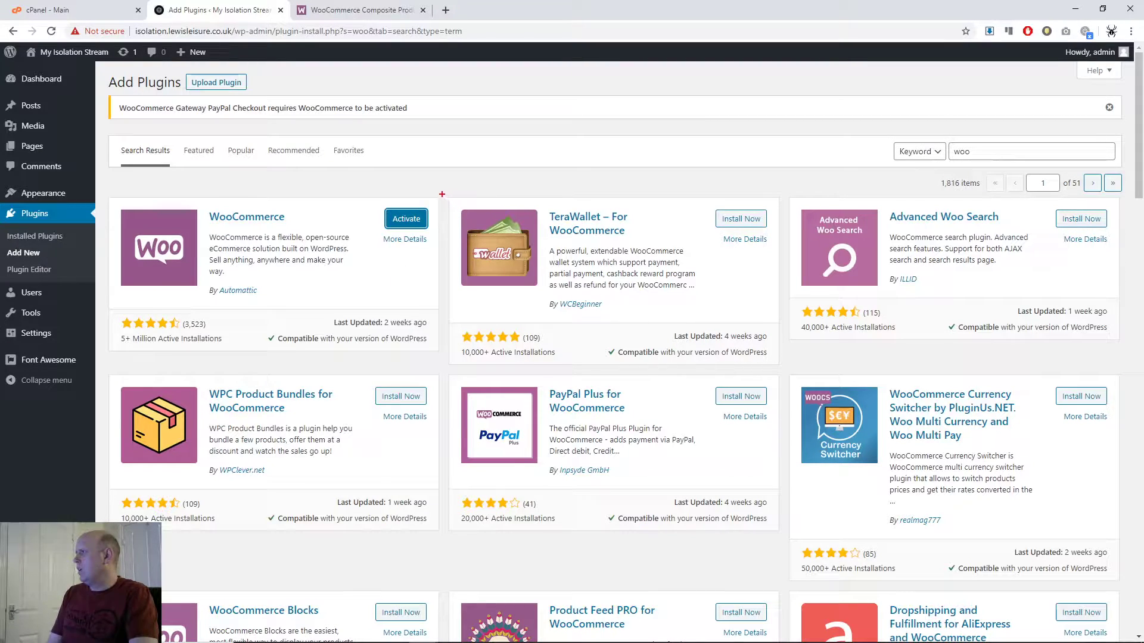
{"action": "left_click_drag", "start_coordinate": [441, 194], "coordinate": [364, 246]}
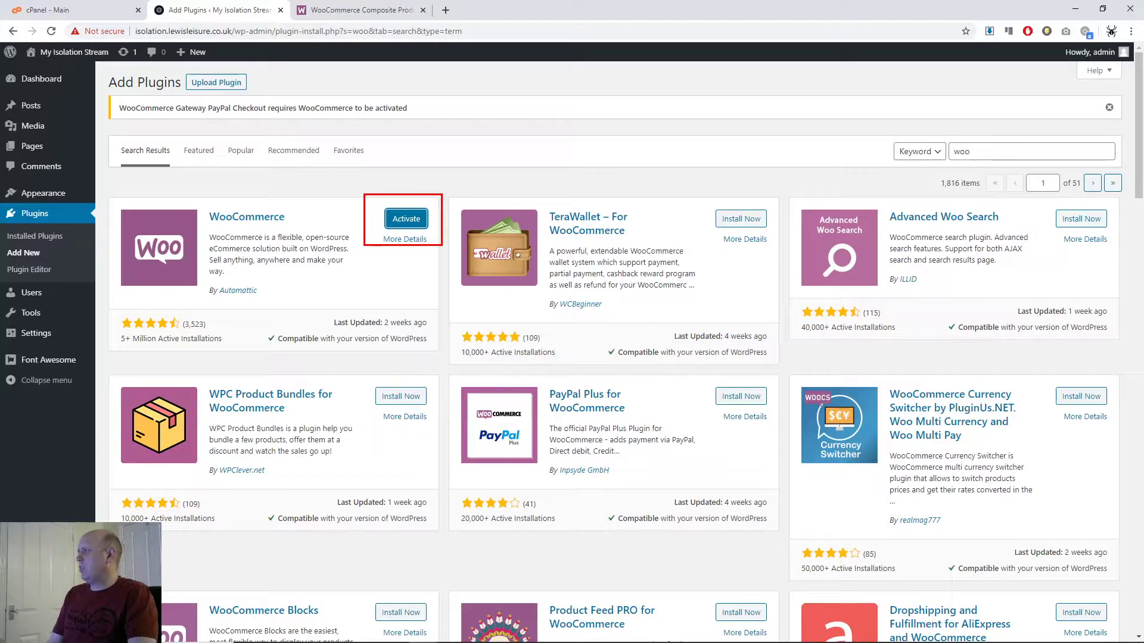
{"action": "left_click", "coordinate": [418, 222]}
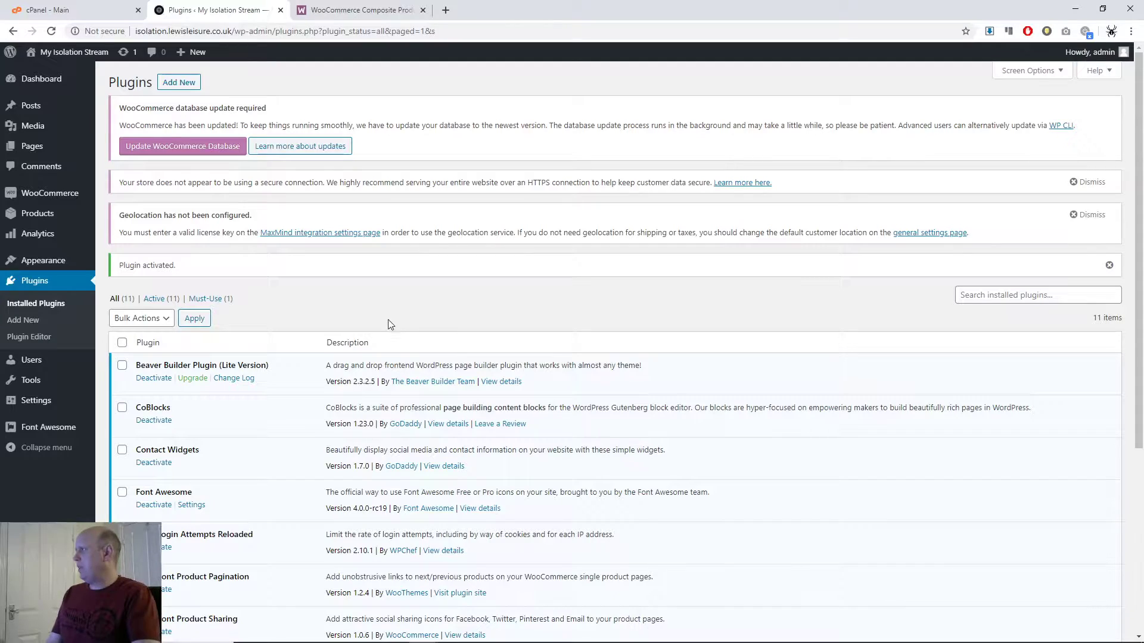
Open the general WooCommerce settings and review the store address, selling and shipping locations, taxes, coupons and currency options
{"action": "mouse_move", "coordinate": [109, 178]}
{"action": "left_mouse_down"}
{"action": "mouse_move", "coordinate": [0, 246]}
{"action": "mouse_move", "coordinate": [109, 245]}
{"action": "left_mouse_up"}
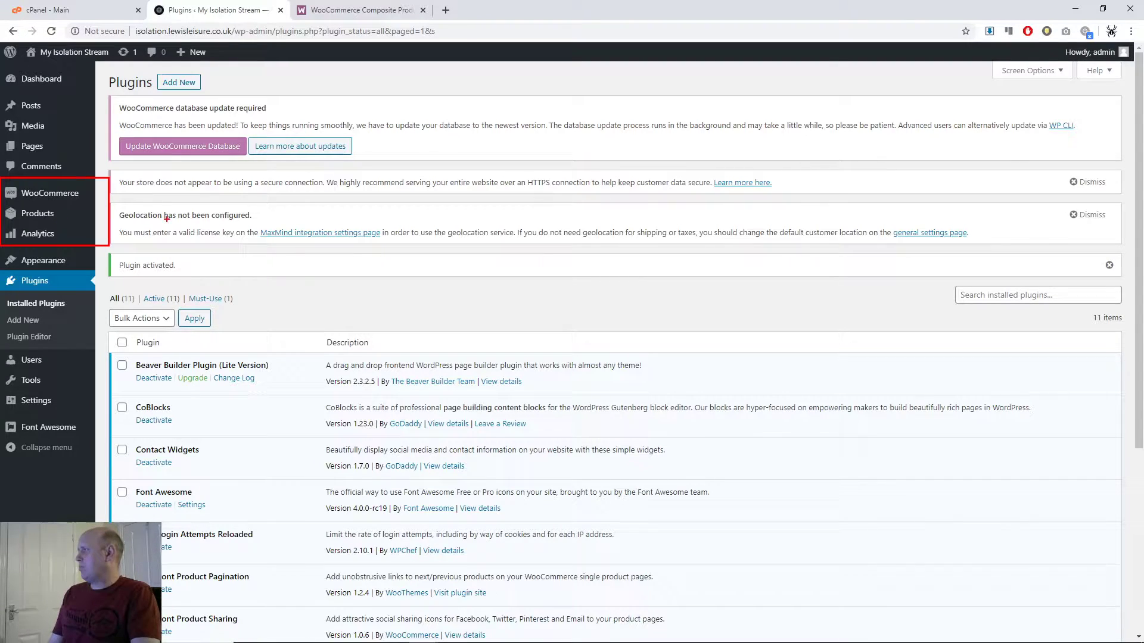
{"action": "key", "text": "Escape"}
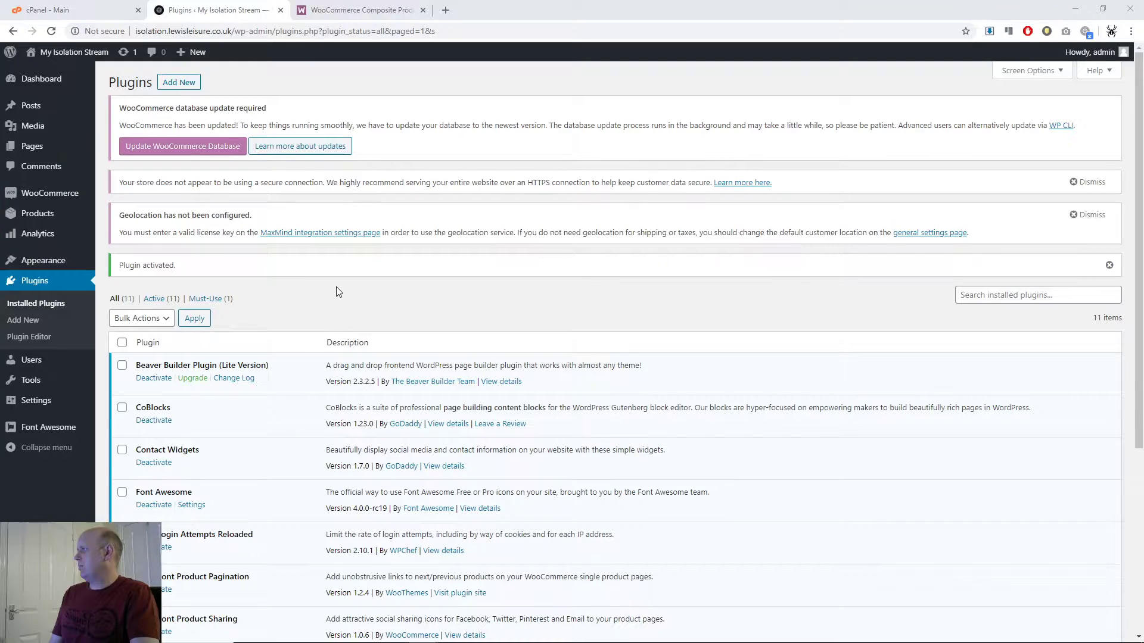
{"action": "left_click", "coordinate": [62, 199]}
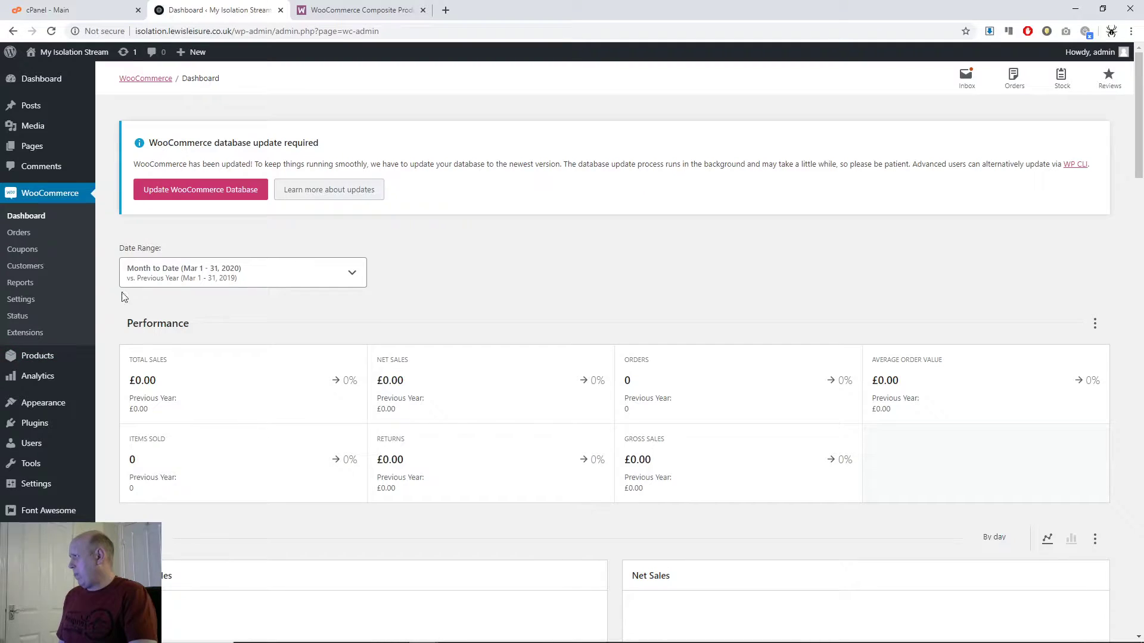
{"action": "left_click", "coordinate": [22, 301]}
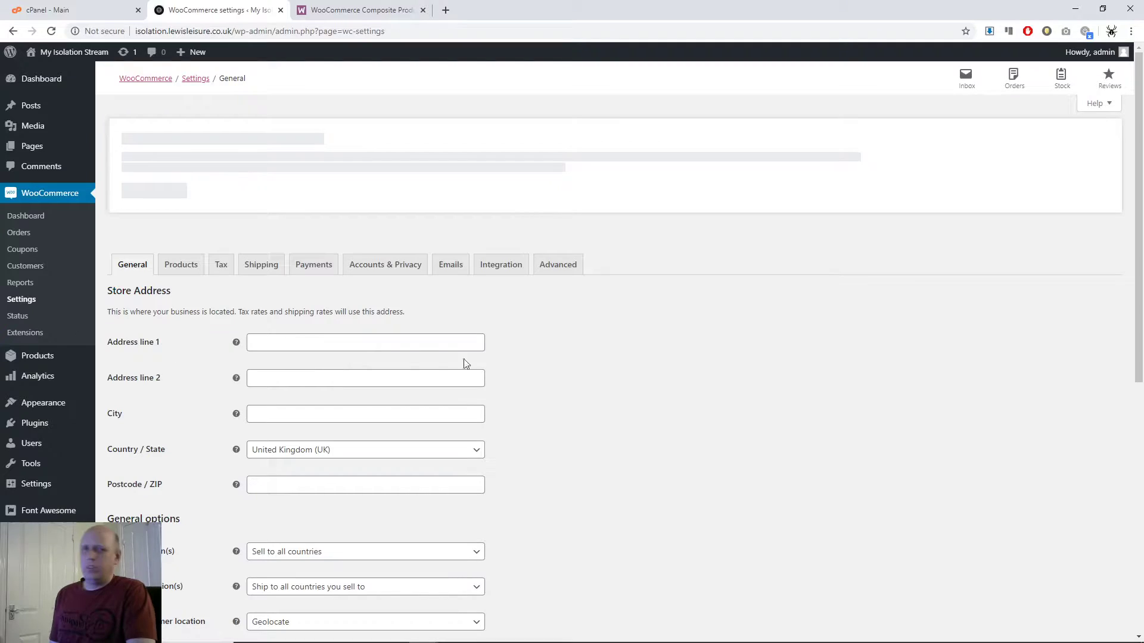
{"action": "scroll", "coordinate": [660, 351], "scroll_direction": "down", "scroll_amount": 3}
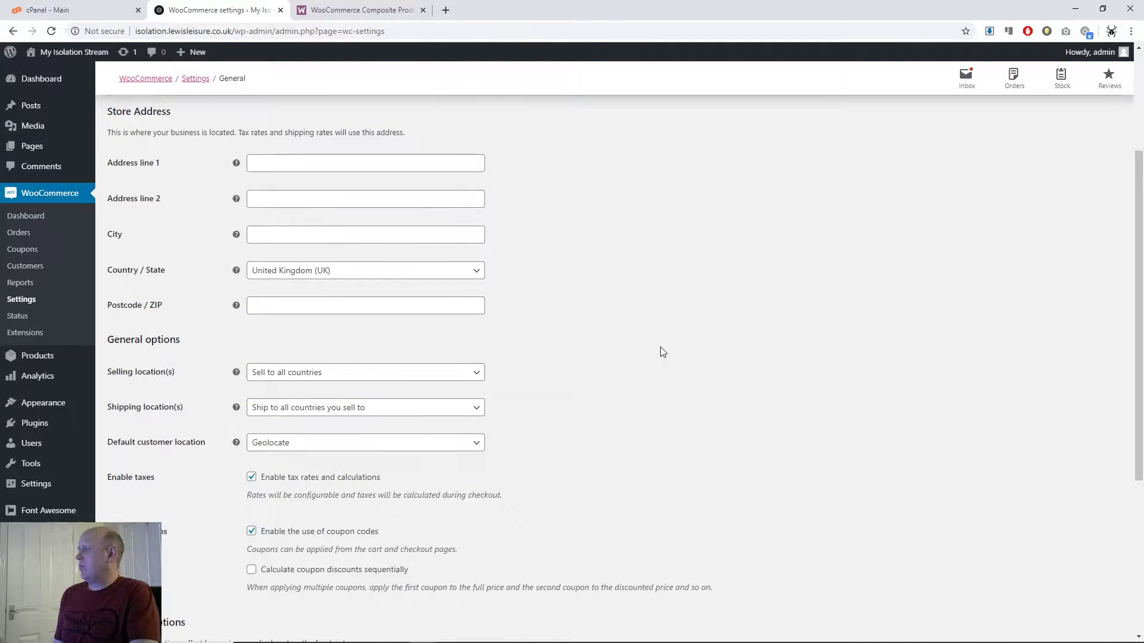
{"action": "scroll", "coordinate": [660, 351], "scroll_direction": "up", "scroll_amount": 2}
{"action": "scroll", "coordinate": [660, 351], "scroll_direction": "up", "scroll_amount": 1}
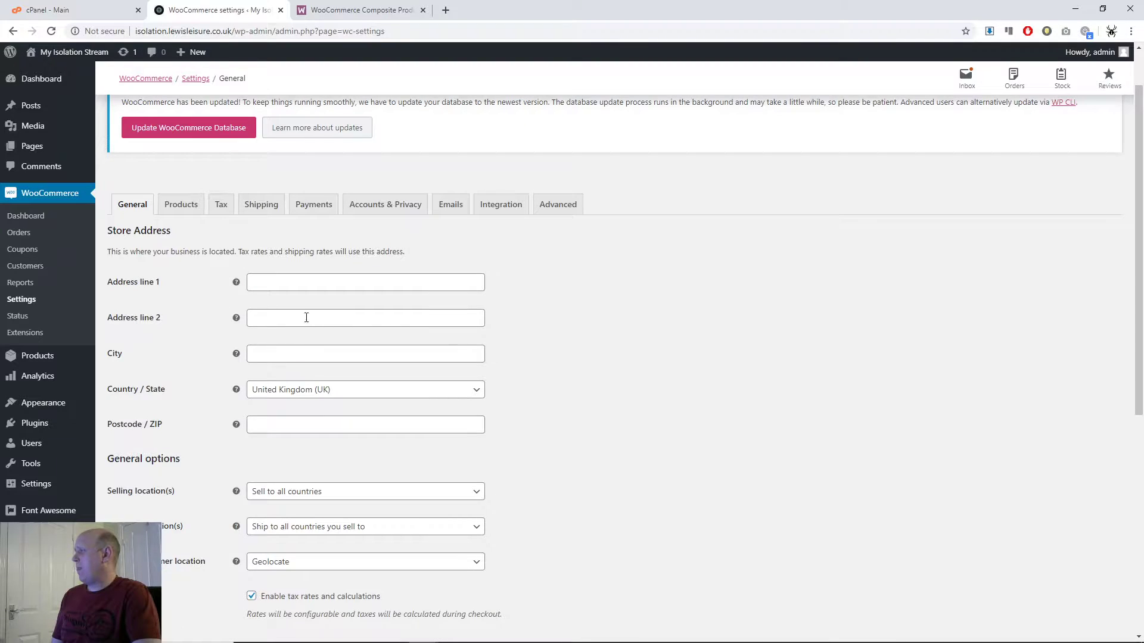
{"action": "scroll", "coordinate": [507, 353], "scroll_direction": "down", "scroll_amount": 4}
{"action": "scroll", "coordinate": [506, 353], "scroll_direction": "down", "scroll_amount": 3}
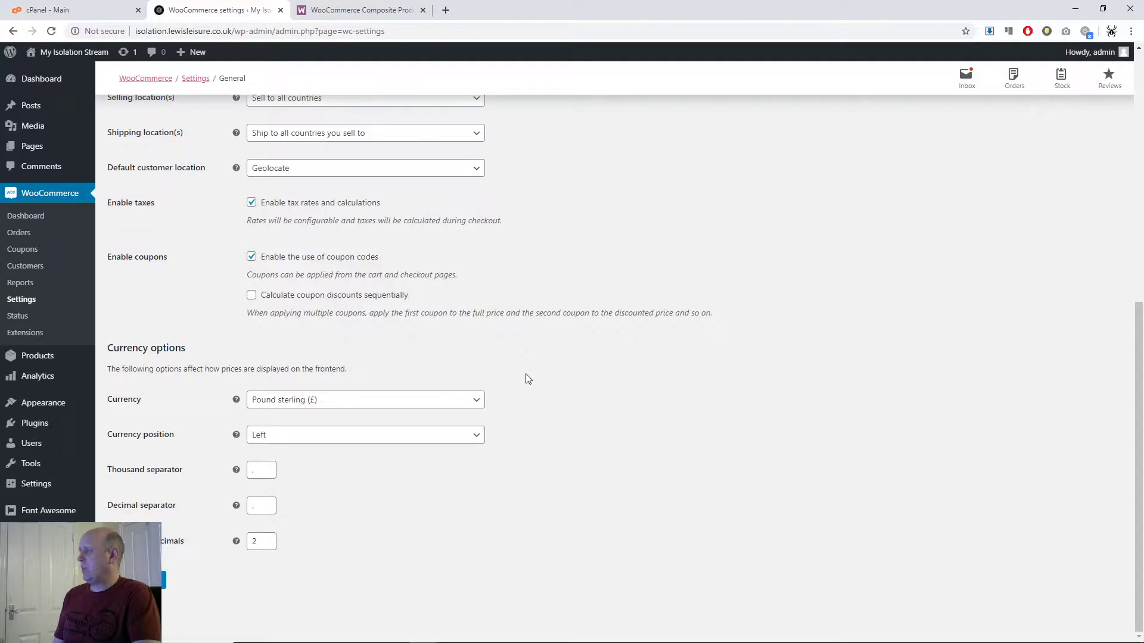
{"action": "scroll", "coordinate": [520, 374], "scroll_direction": "up", "scroll_amount": 7}
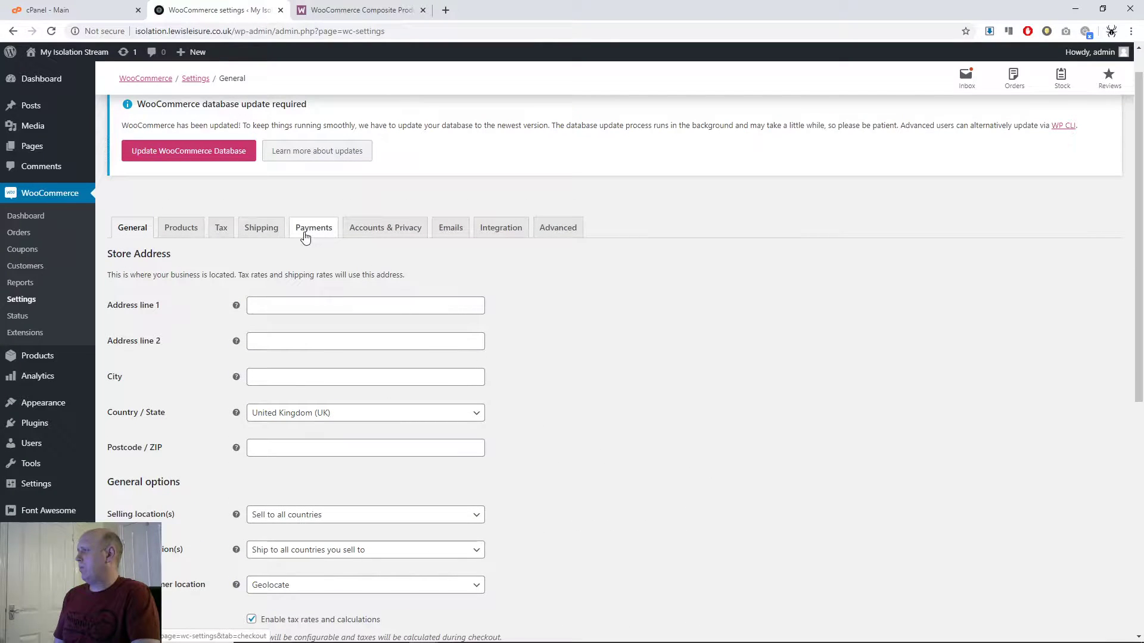
Review the store's payment methods, then its email notifications, sender options and email template settings
{"action": "left_click", "coordinate": [305, 238]}
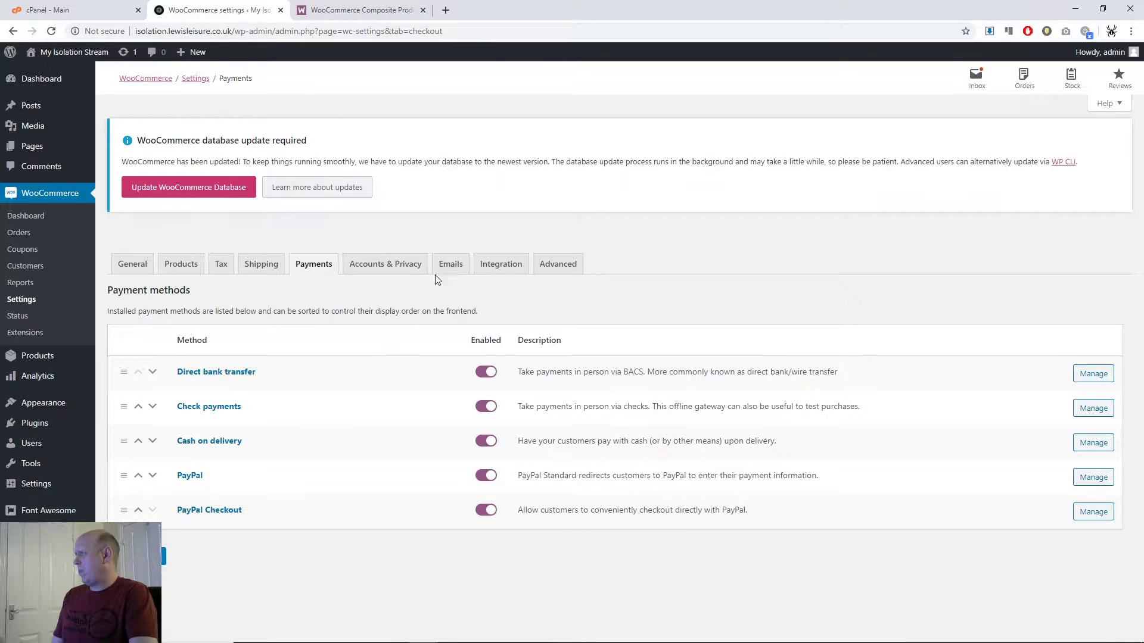
{"action": "left_click", "coordinate": [453, 271]}
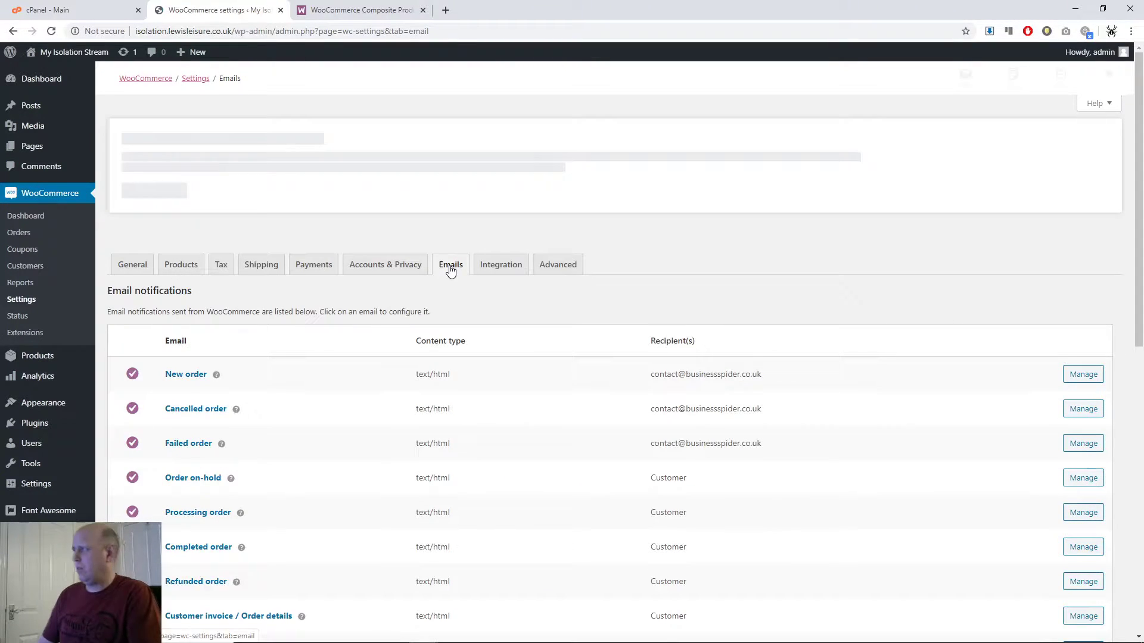
{"action": "scroll", "coordinate": [459, 308], "scroll_direction": "down", "scroll_amount": 2}
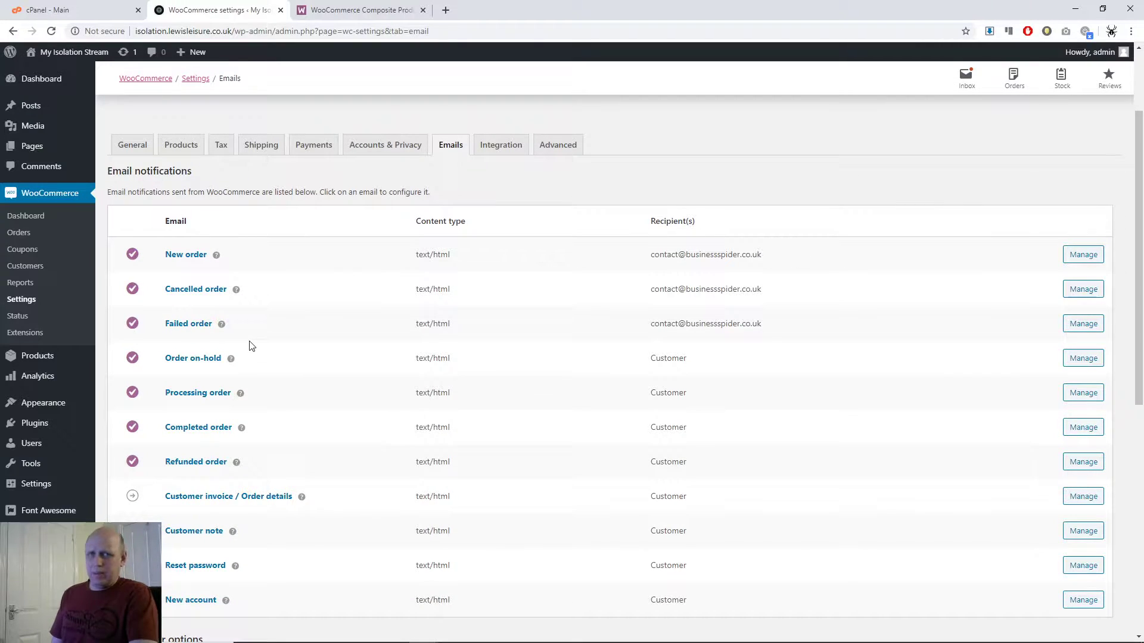
{"action": "scroll", "coordinate": [250, 348], "scroll_direction": "down", "scroll_amount": 3}
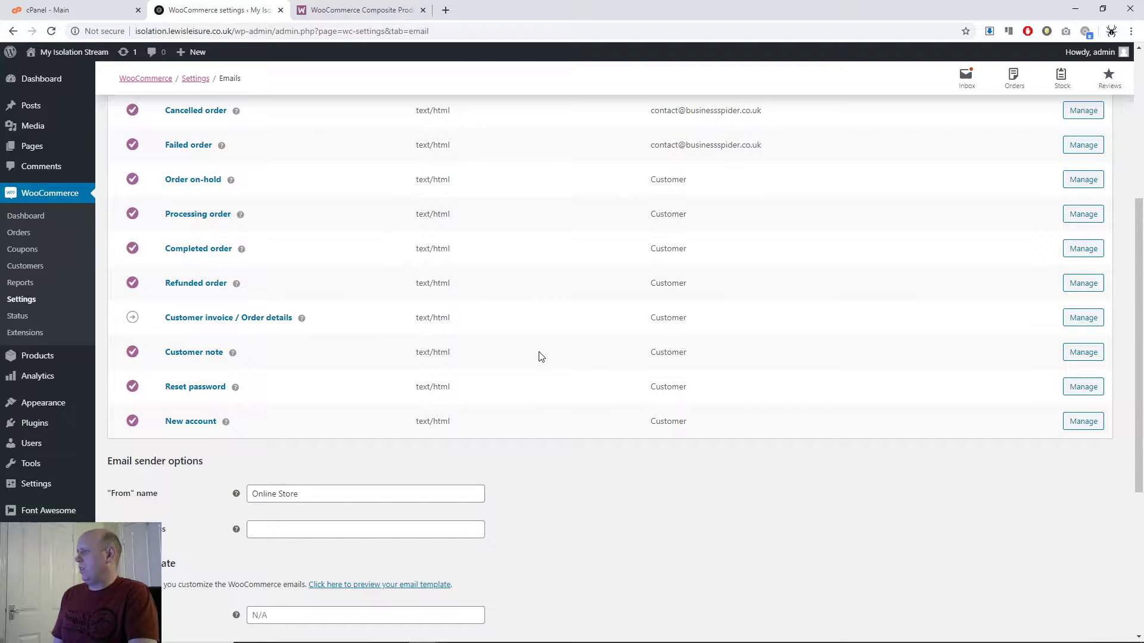
{"action": "scroll", "coordinate": [538, 356], "scroll_direction": "down", "scroll_amount": 1}
{"action": "scroll", "coordinate": [537, 355], "scroll_direction": "down", "scroll_amount": 3}
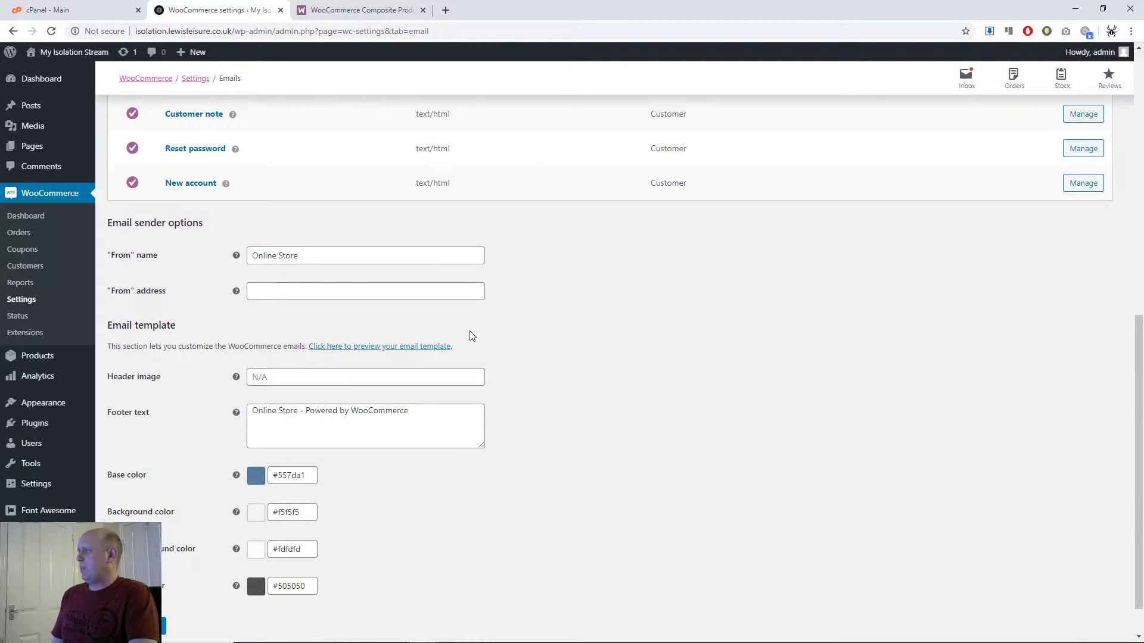
Try "noreply@" as the "From" name in the email sender options, then clear the field
{"action": "left_click_drag", "start_coordinate": [310, 256], "coordinate": [217, 266]}
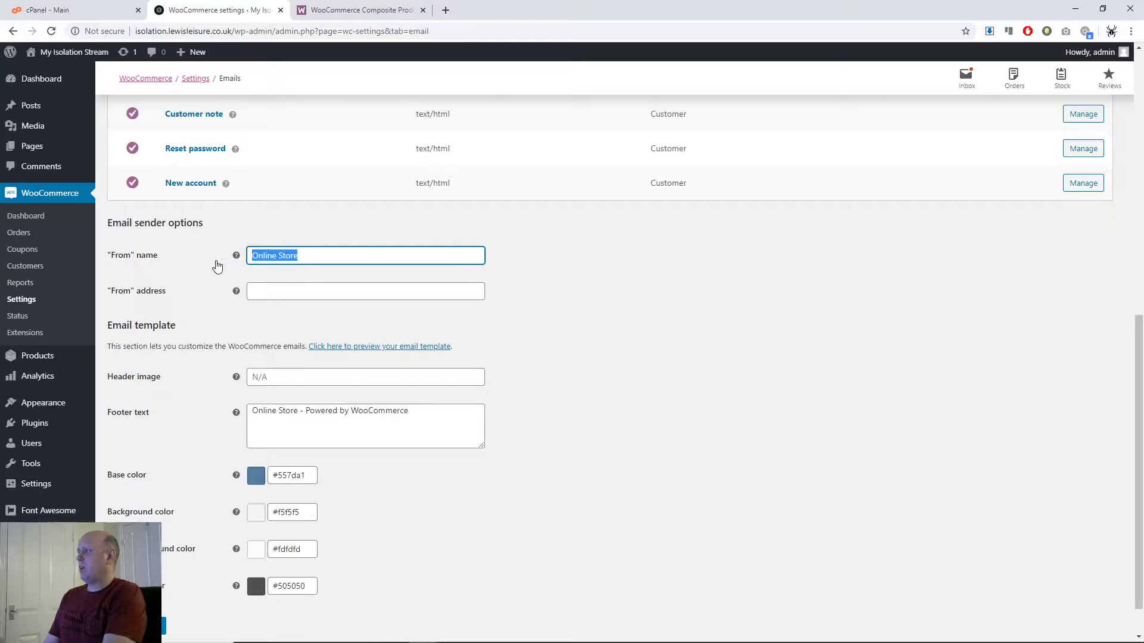
{"action": "type", "text": "noreply"}
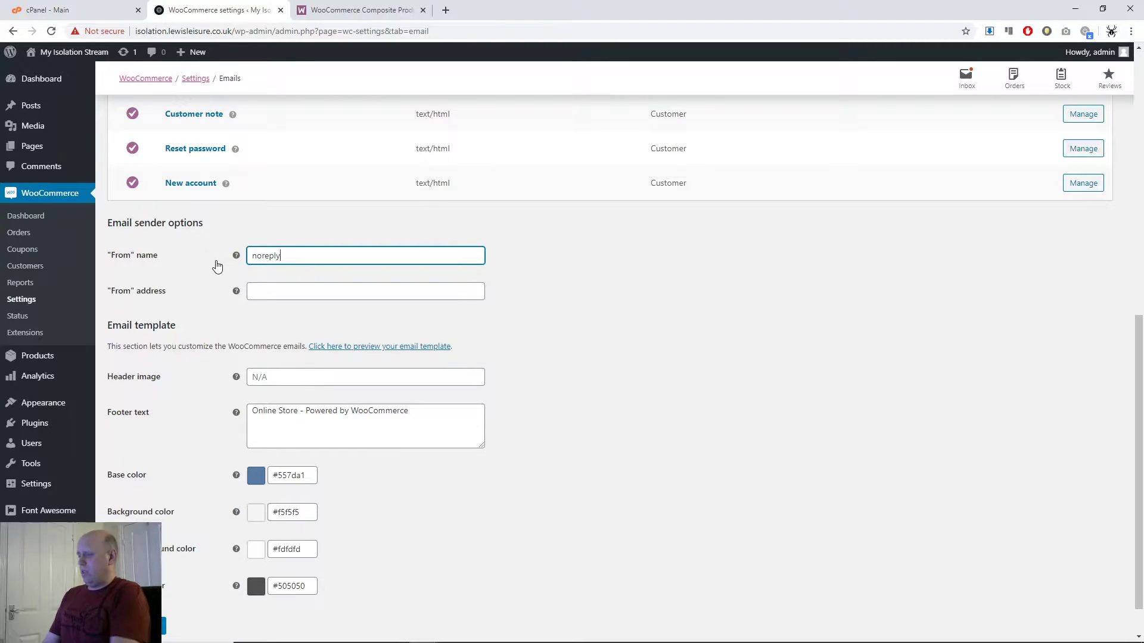
{"action": "type", "text": "@"}
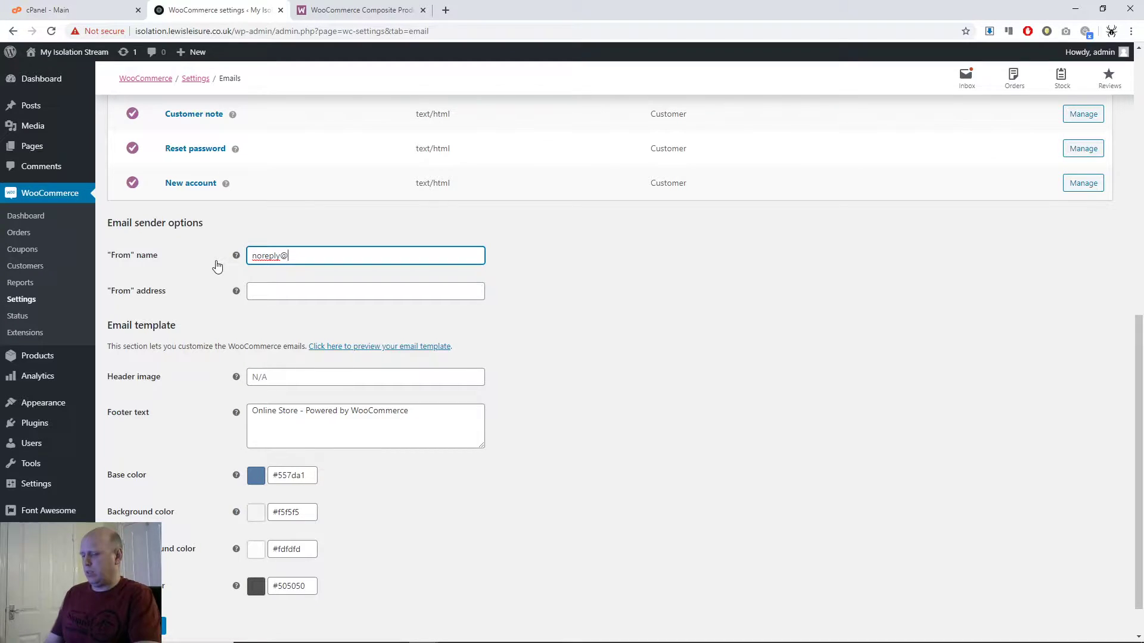
{"action": "key", "text": "BackSpace"}
{"action": "key", "text": "BackSpace"}
{"action": "key", "text": "BackSpace"}
{"action": "key", "text": "BackSpace"}
{"action": "key", "text": "BackSpace"}
{"action": "key", "text": "BackSpace"}
{"action": "key", "text": "BackSpace"}
{"action": "key", "text": "BackSpace"}
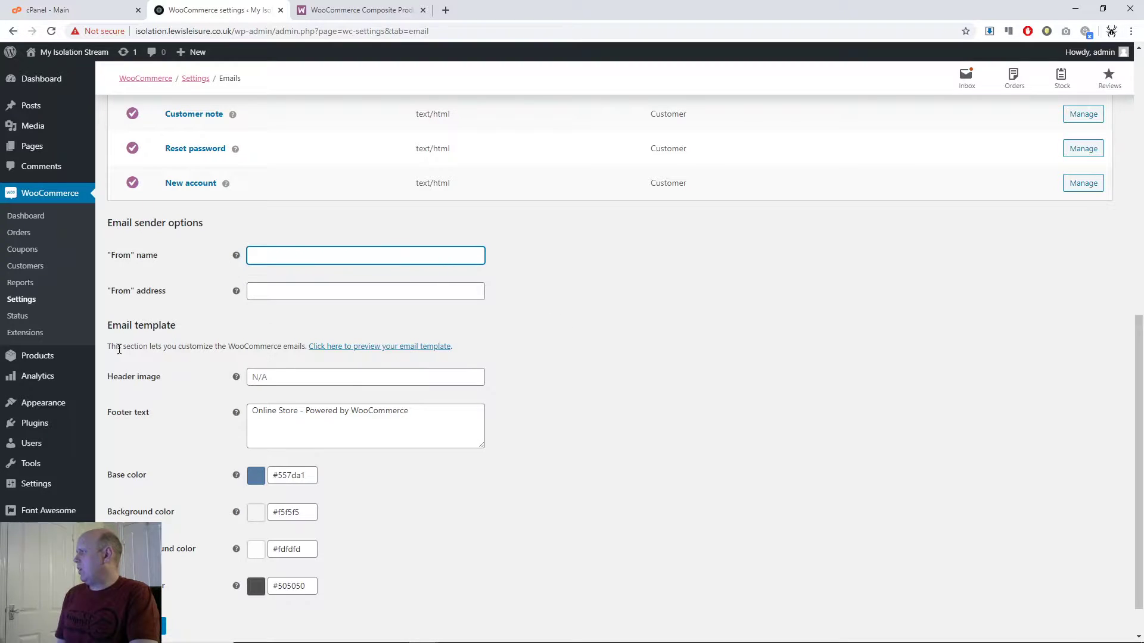
{"action": "mouse_move", "coordinate": [45, 361]}
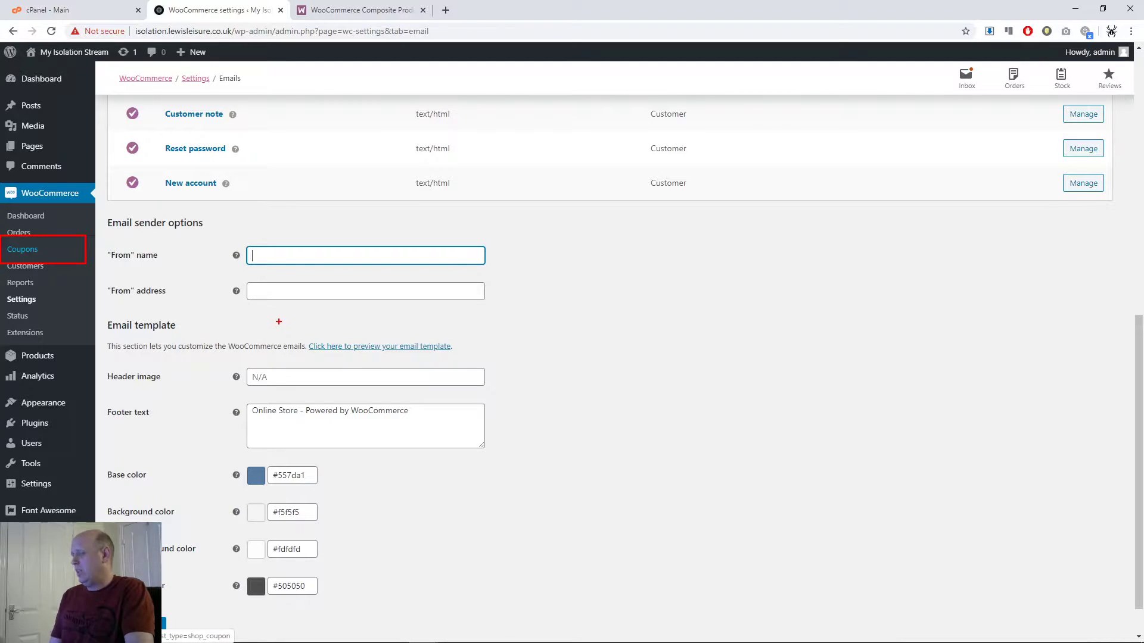
Start adding a new product and look over the fields of its form
{"action": "key", "text": "Escape"}
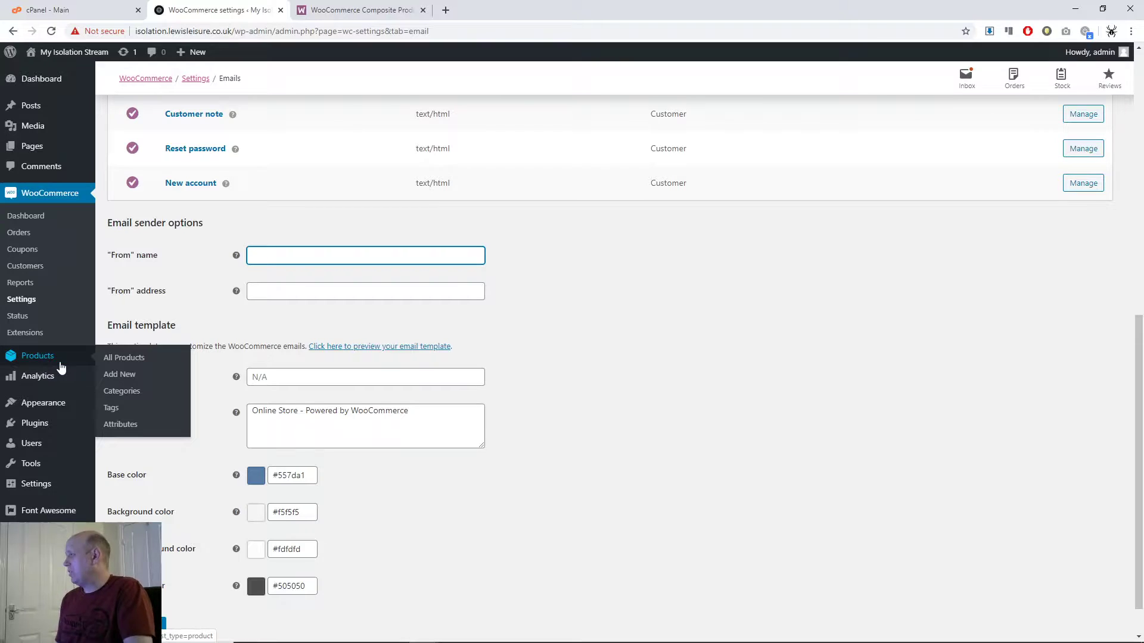
{"action": "left_click", "coordinate": [132, 390]}
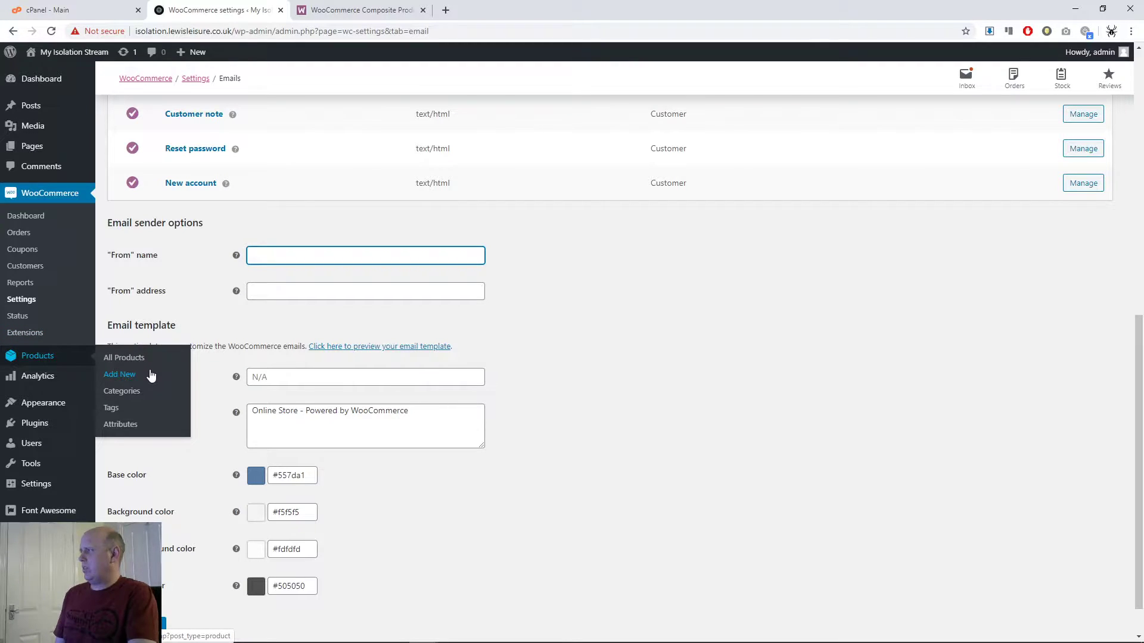
{"action": "left_click", "coordinate": [128, 375]}
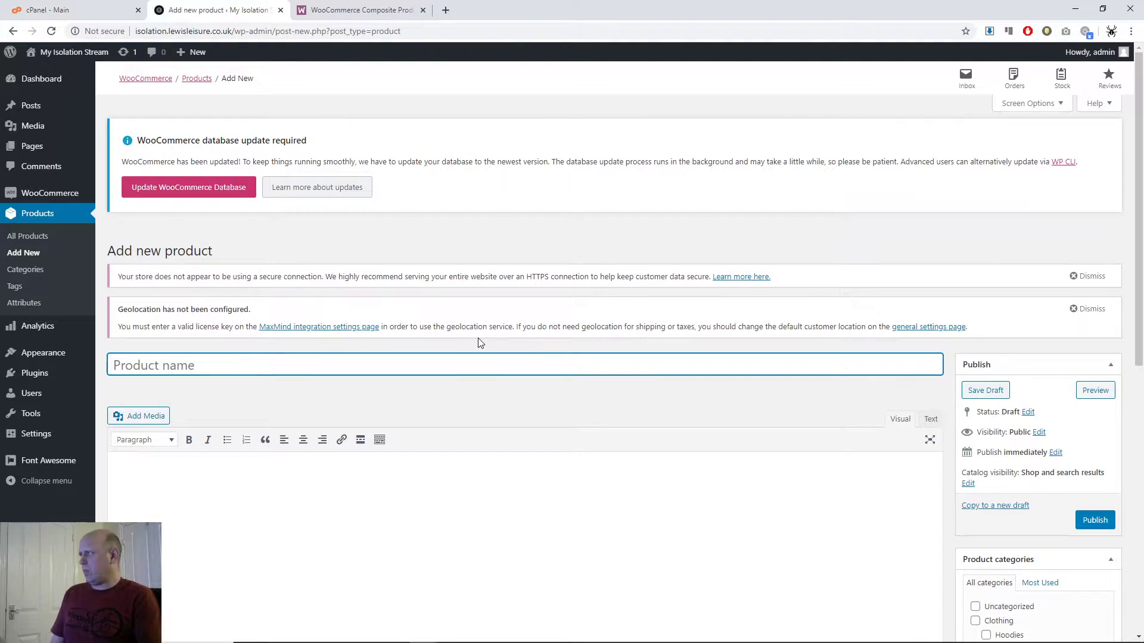
{"action": "scroll", "coordinate": [453, 373], "scroll_direction": "down", "scroll_amount": 8}
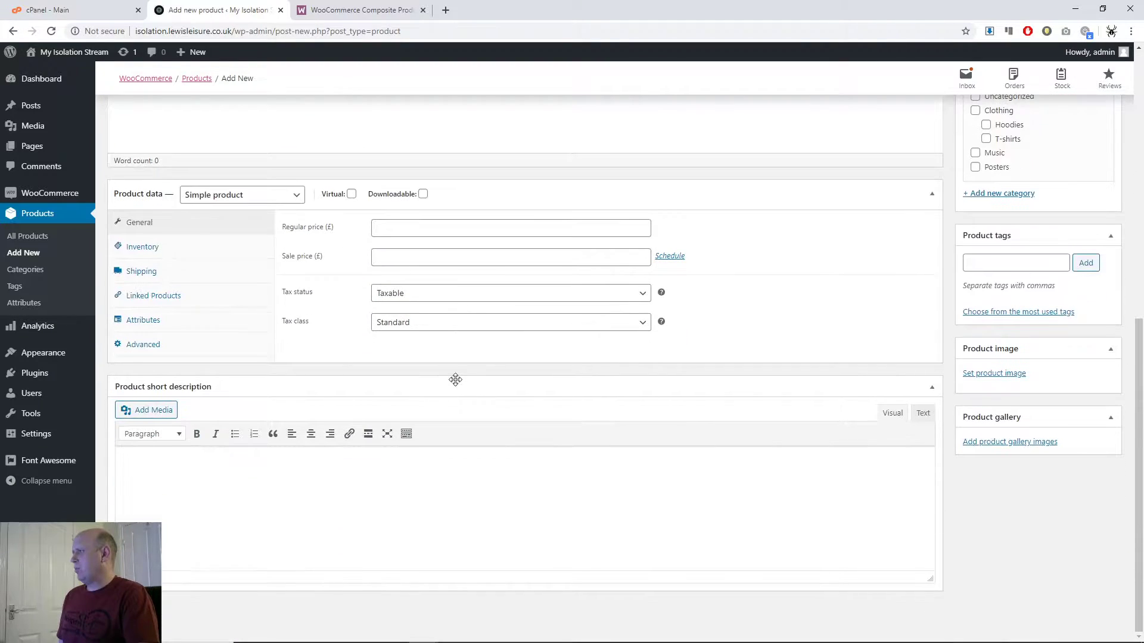
{"action": "scroll", "coordinate": [483, 391], "scroll_direction": "up", "scroll_amount": 4}
{"action": "scroll", "coordinate": [483, 391], "scroll_direction": "up", "scroll_amount": 4}
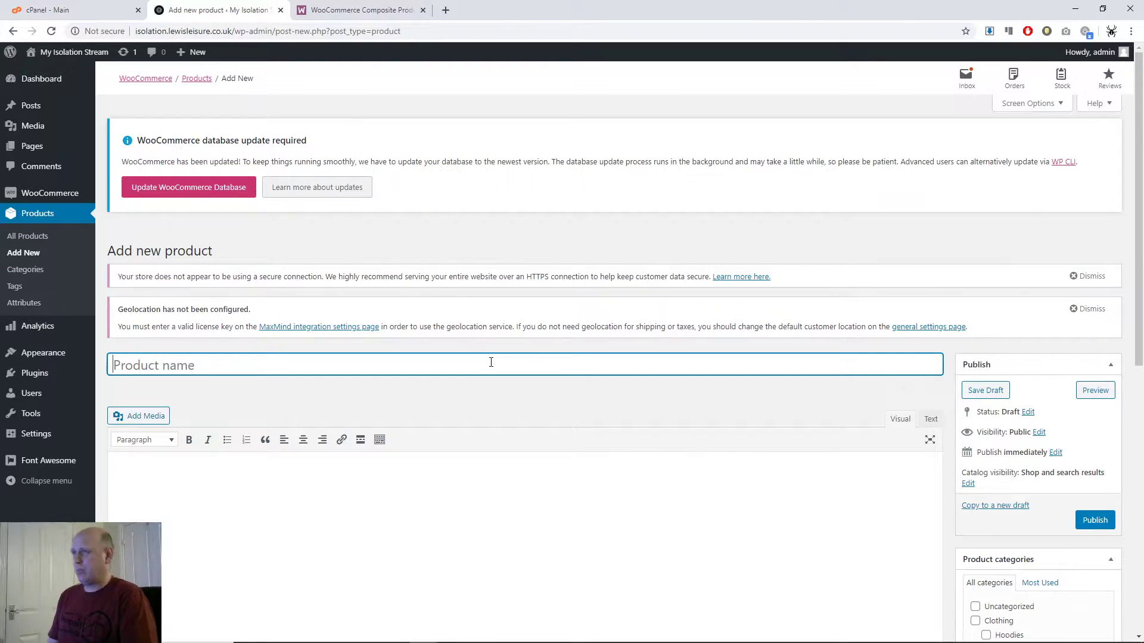
Name the new product "Test Product" and let its permalink be generated
{"action": "type", "text": "T"}
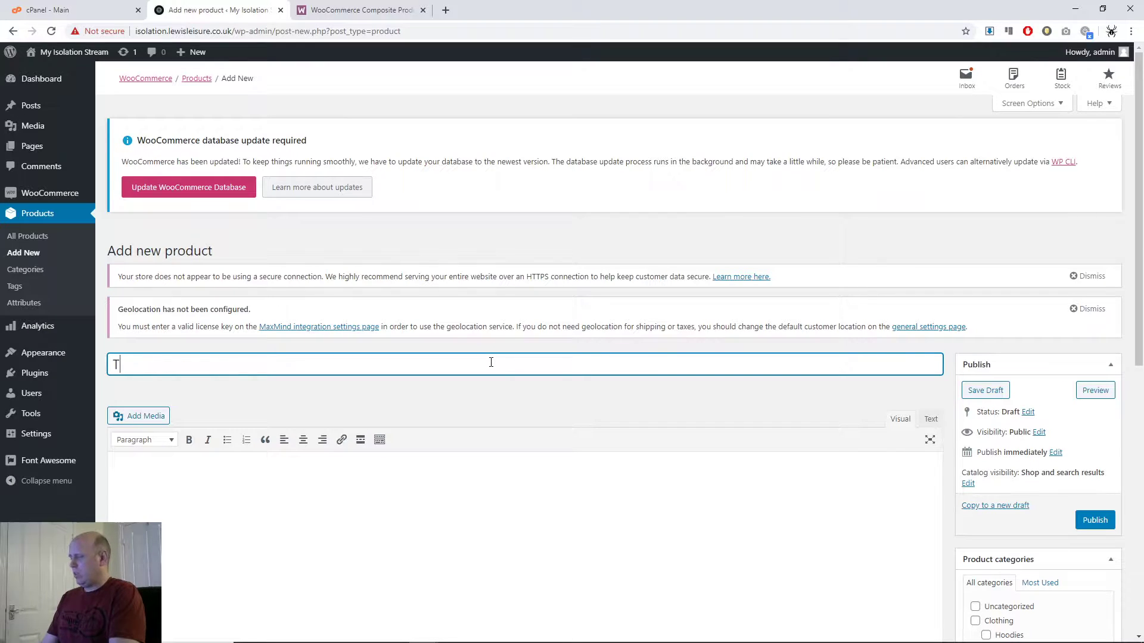
{"action": "type", "text": "est Pro"}
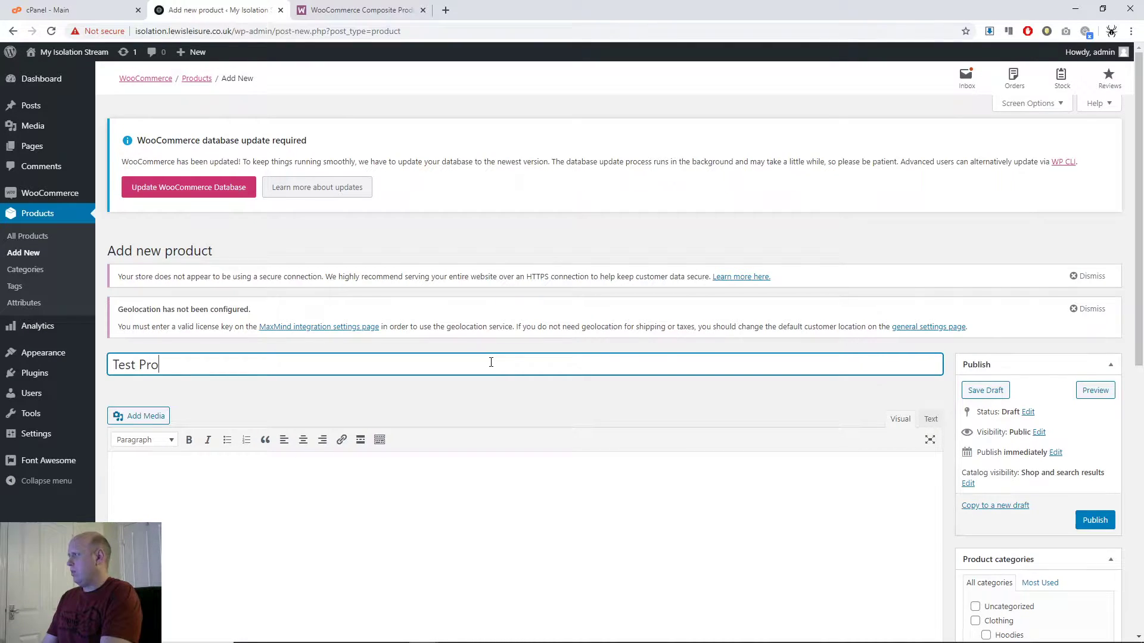
{"action": "type", "text": "duct"}
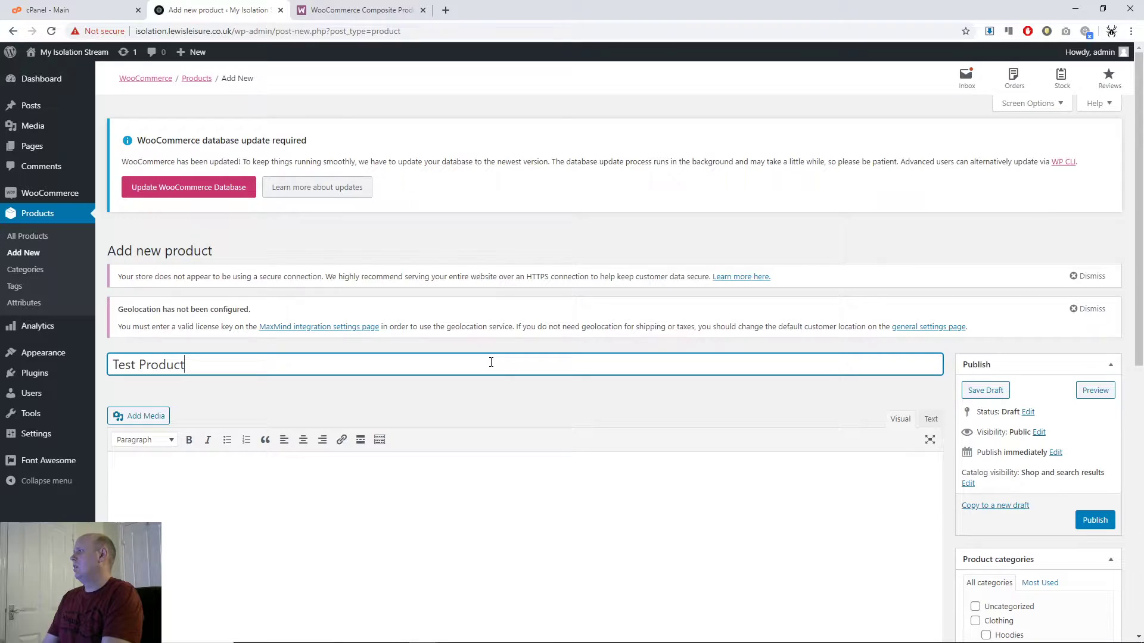
{"action": "left_click", "coordinate": [530, 396]}
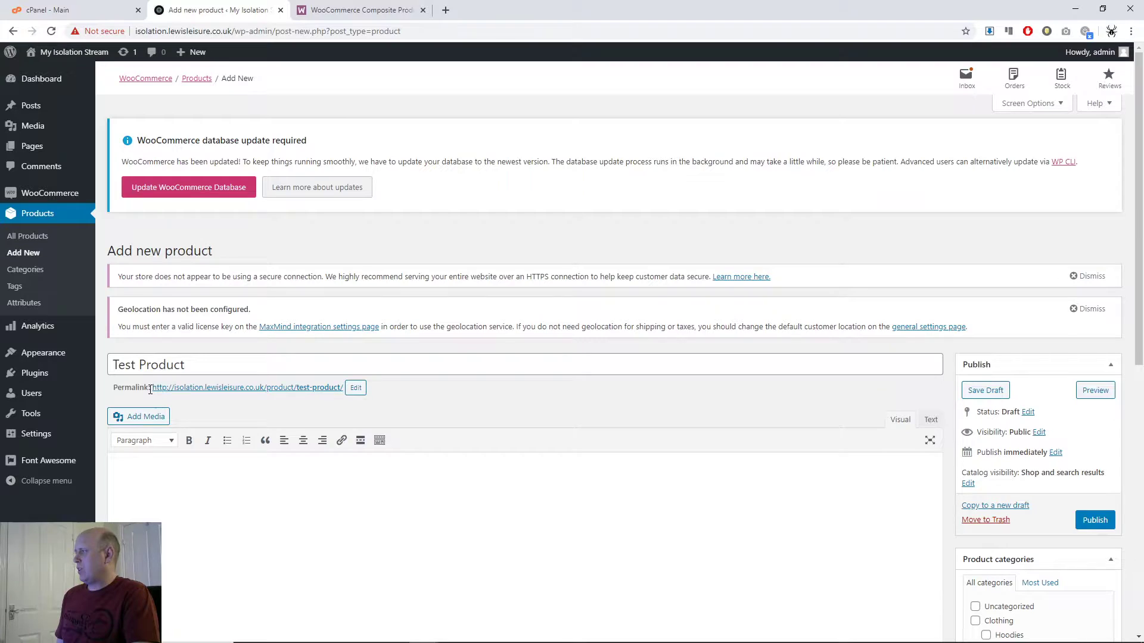
{"action": "key", "text": "ctrl+2"}
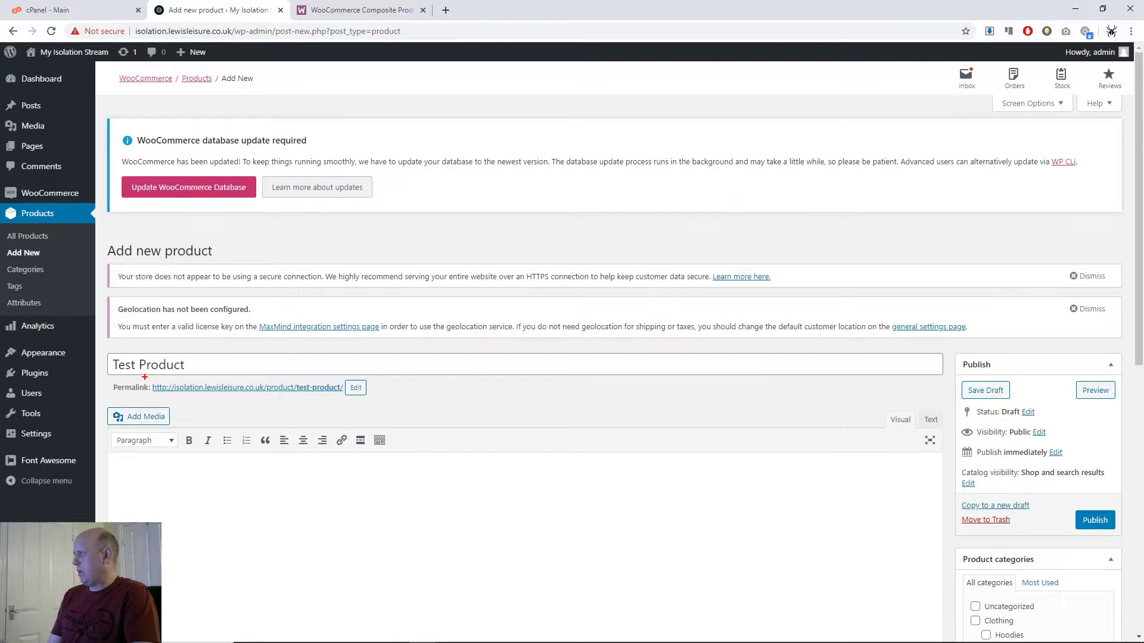
{"action": "left_click_drag", "start_coordinate": [145, 377], "coordinate": [378, 405]}
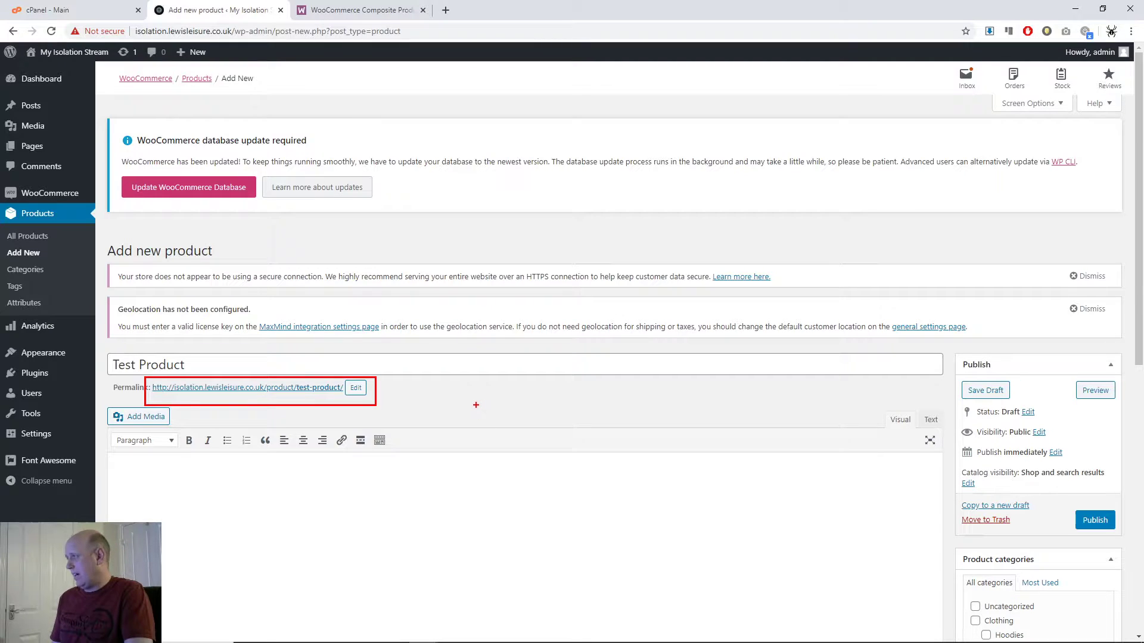
{"action": "key", "text": "Escape"}
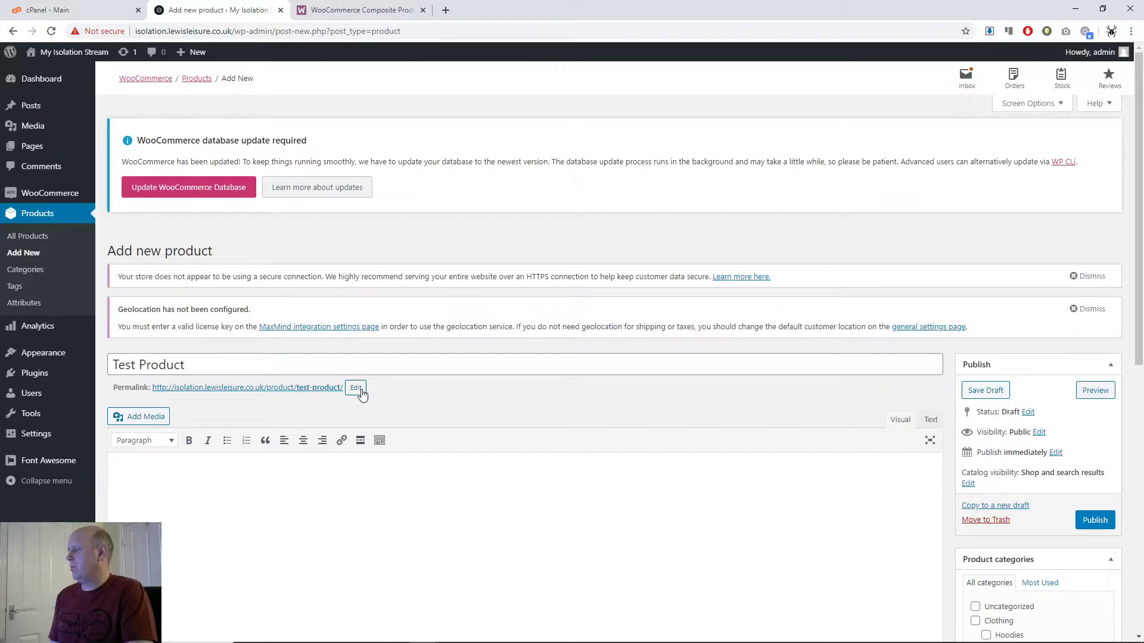
Enter "Long Description" as the product's main description
{"action": "scroll", "coordinate": [438, 389], "scroll_direction": "down", "scroll_amount": 2}
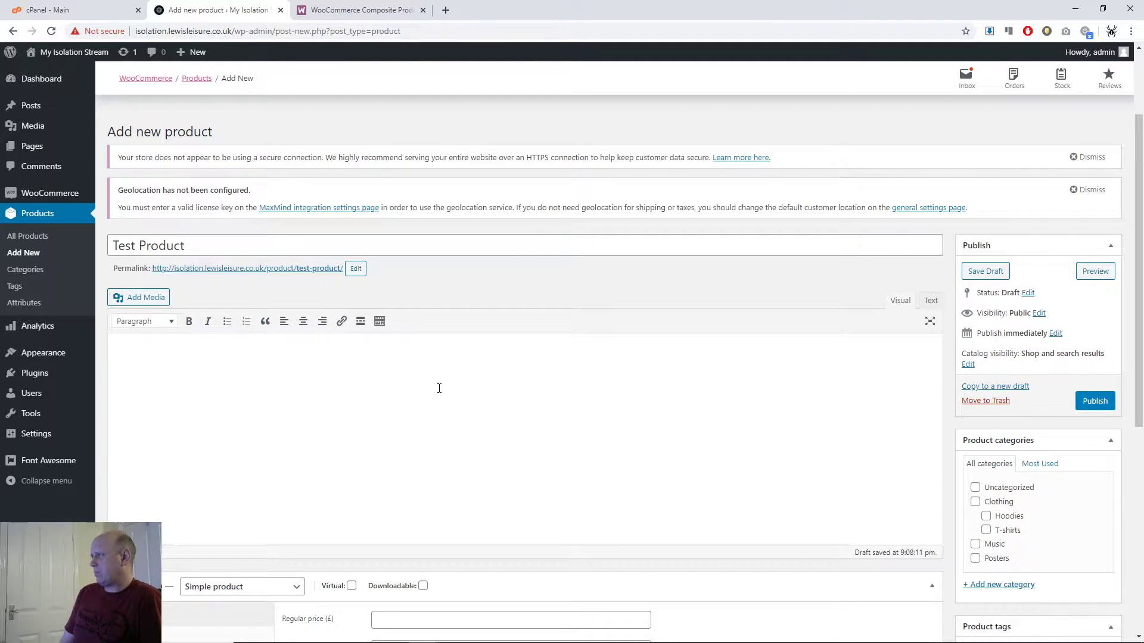
{"action": "scroll", "coordinate": [250, 360], "scroll_direction": "down", "scroll_amount": 2}
{"action": "left_click", "coordinate": [251, 360]}
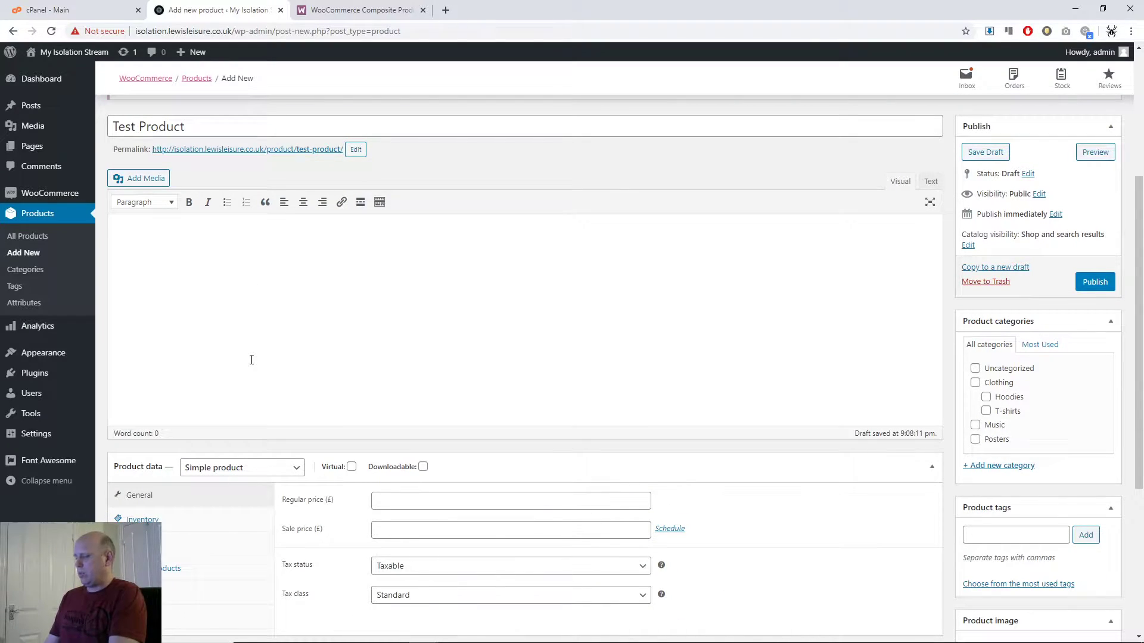
{"action": "type", "text": "Lon"}
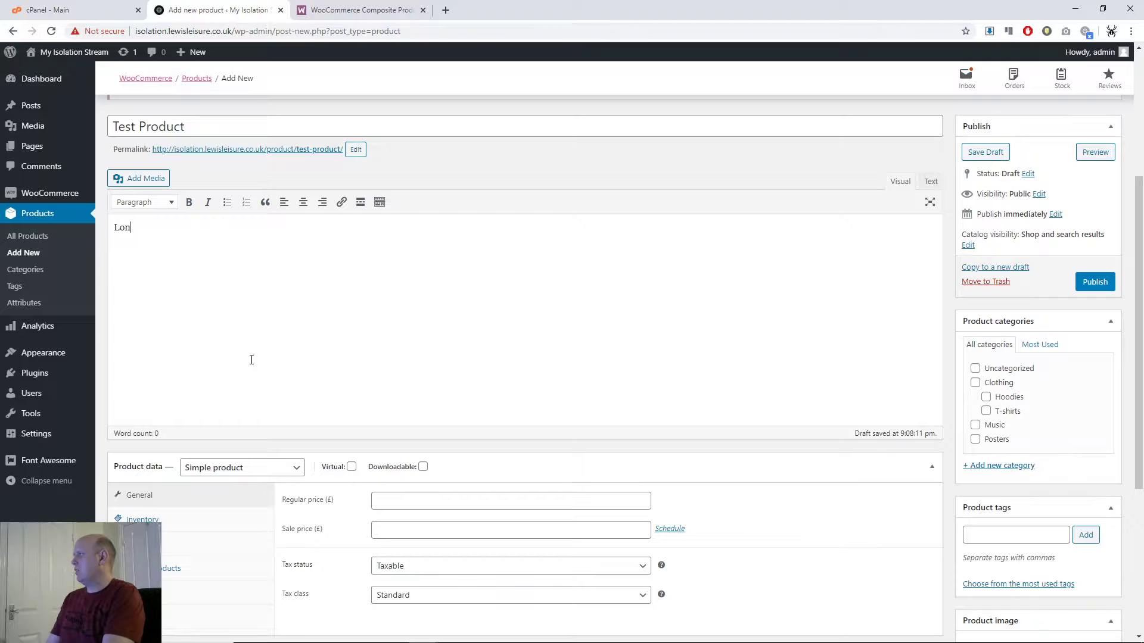
{"action": "type", "text": "g Description"}
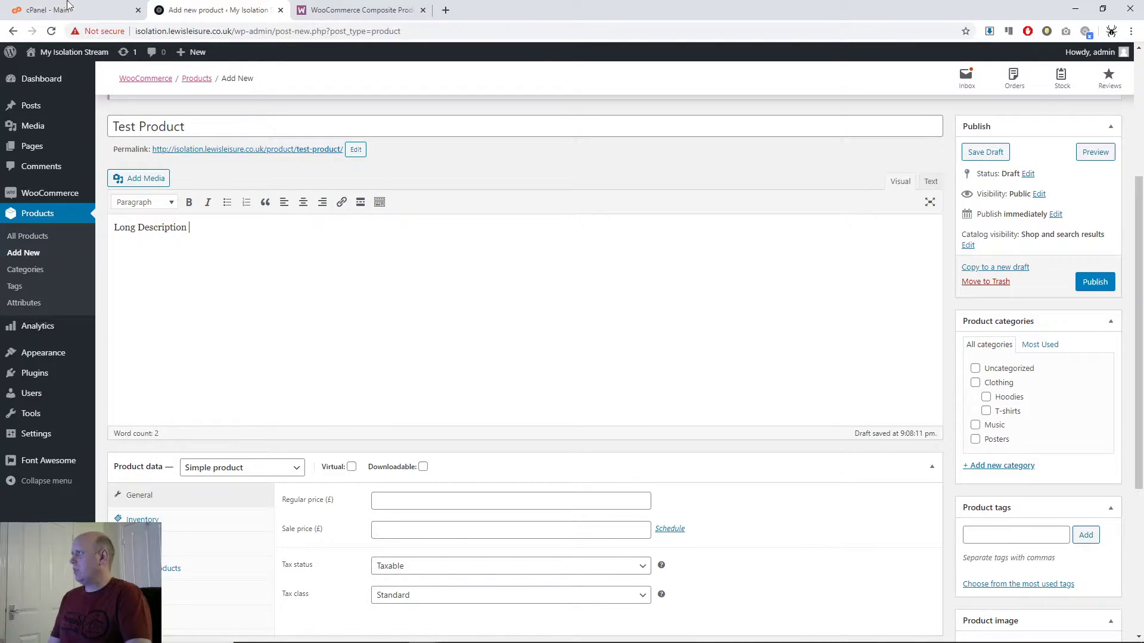
Search the web for "lipsom" in a new browser tab and look through the first result's page
{"action": "left_click", "coordinate": [446, 10]}
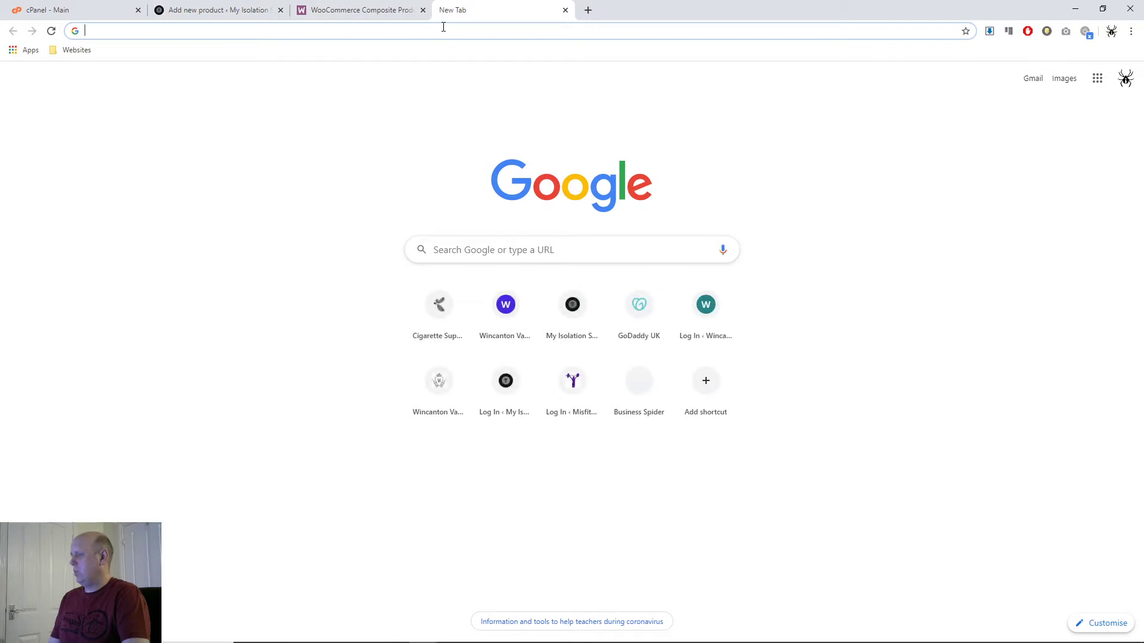
{"action": "type", "text": "lipsom"}
{"action": "key", "text": "Return"}
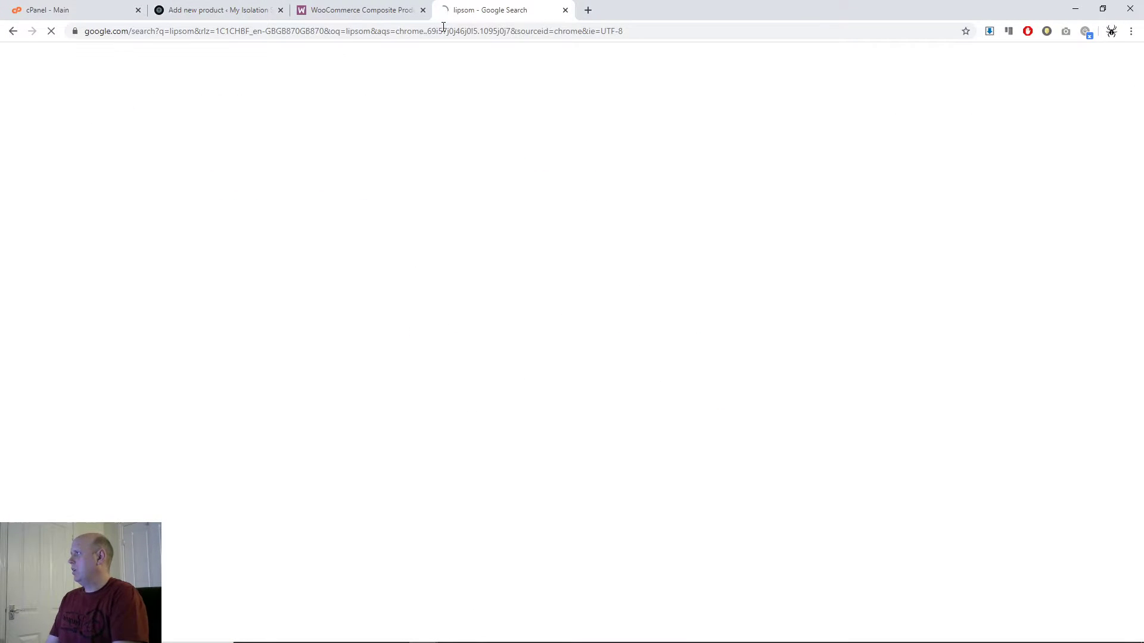
{"action": "left_click", "coordinate": [223, 156]}
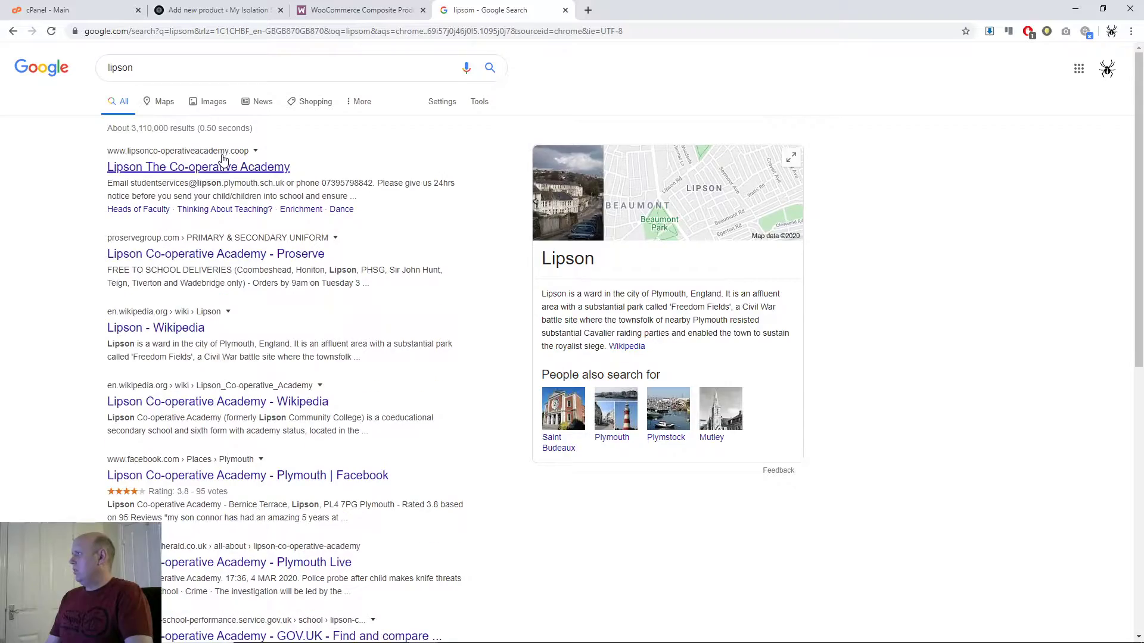
{"action": "left_click", "coordinate": [220, 173]}
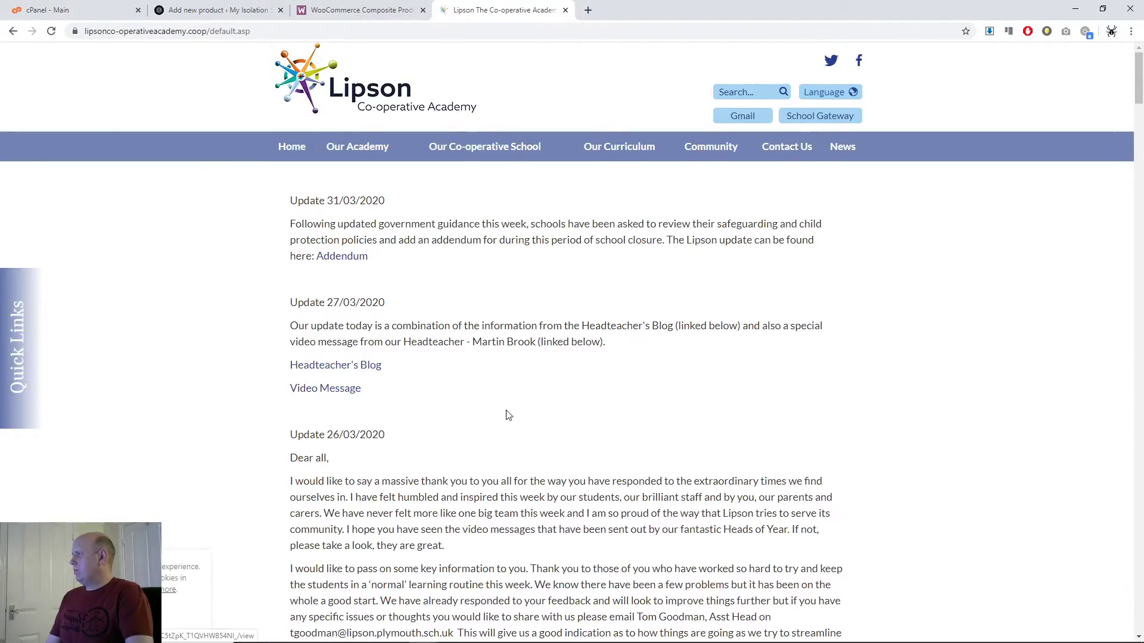
{"action": "scroll", "coordinate": [405, 451], "scroll_direction": "down", "scroll_amount": 2}
{"action": "scroll", "coordinate": [546, 338], "scroll_direction": "down", "scroll_amount": 15}
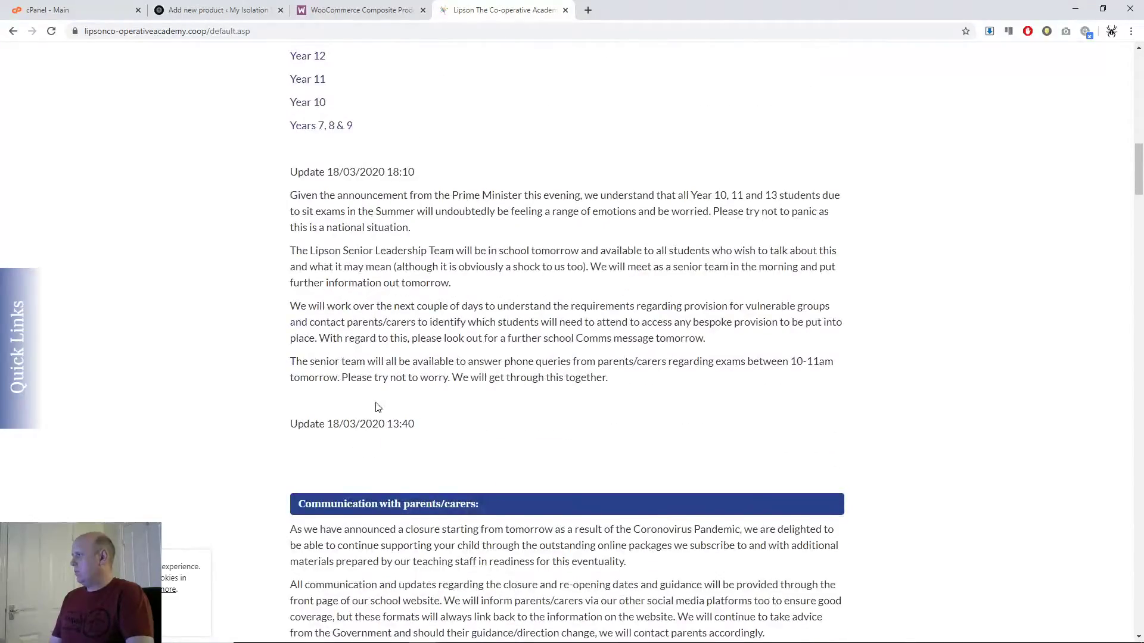
{"action": "scroll", "coordinate": [381, 405], "scroll_direction": "down", "scroll_amount": 2}
{"action": "scroll", "coordinate": [384, 404], "scroll_direction": "up", "scroll_amount": 8}
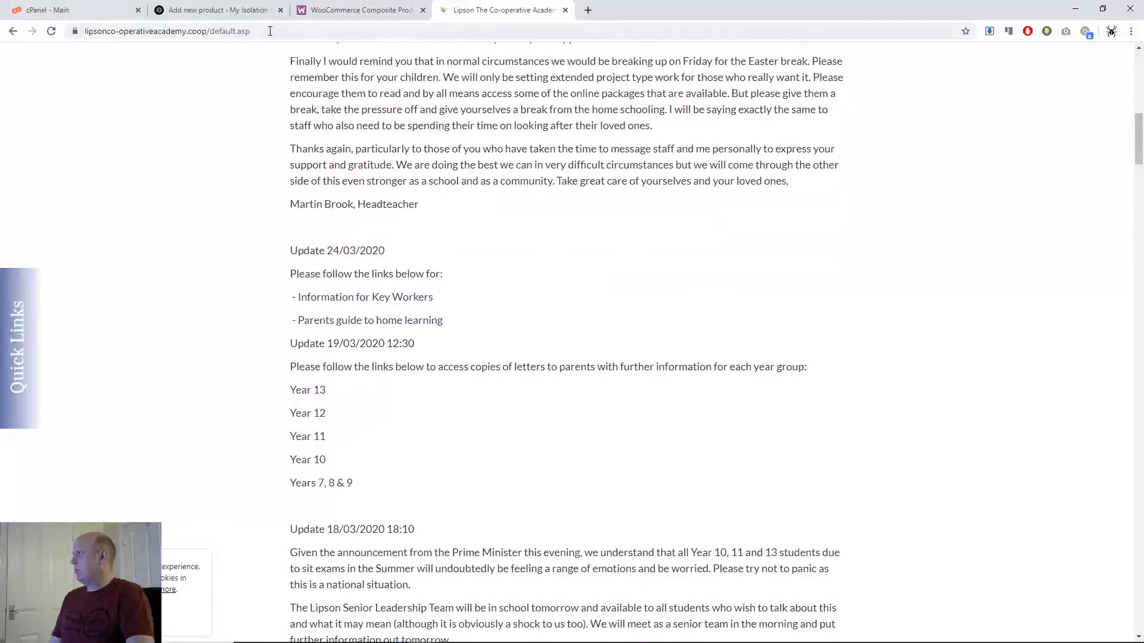
Search the web for "lipson generator" and open the lipsum.com Lorem Ipsum site
{"action": "left_click", "coordinate": [66, 32]}
{"action": "type", "text": "lipson tgene"}
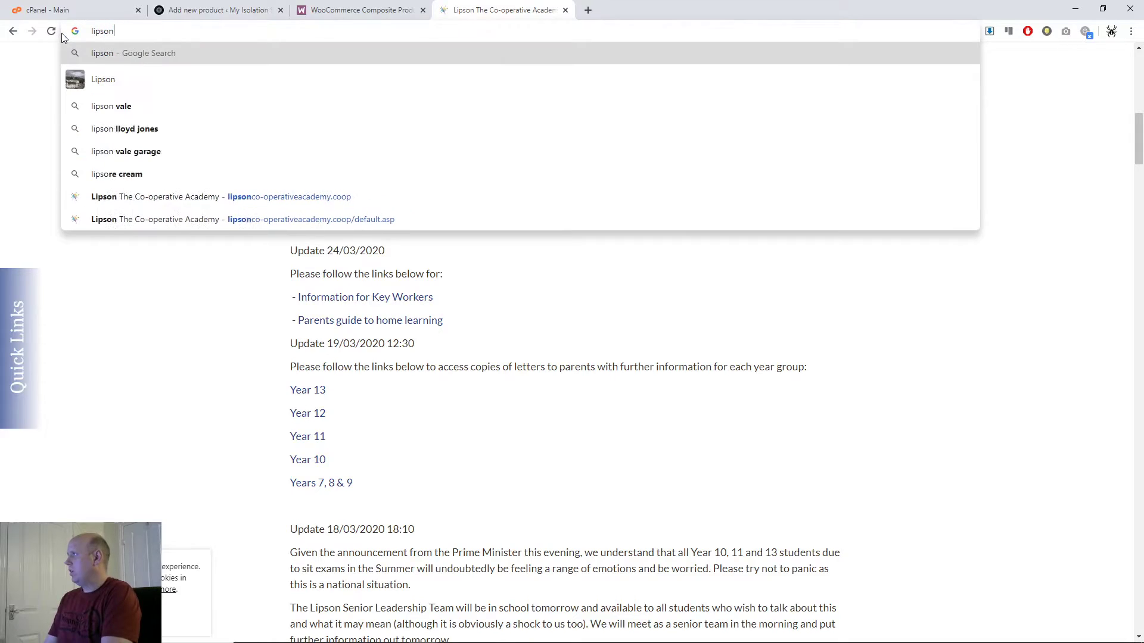
{"action": "key", "text": "BackSpace"}
{"action": "key", "text": "BackSpace"}
{"action": "key", "text": "BackSpace"}
{"action": "key", "text": "BackSpace"}
{"action": "key", "text": "BackSpace"}
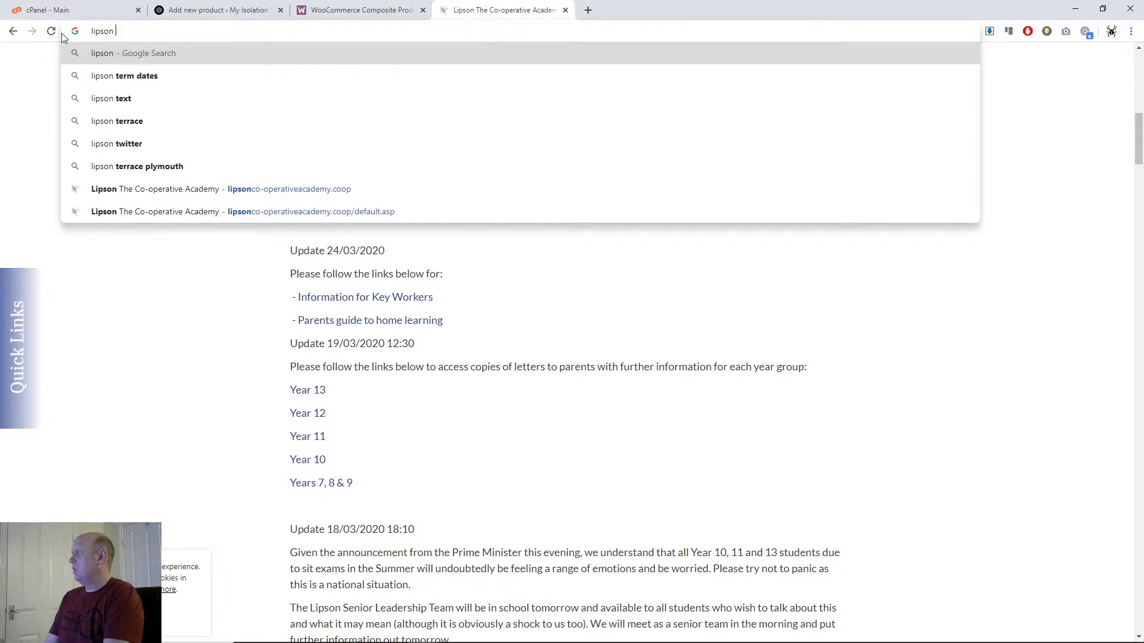
{"action": "type", "text": "generator"}
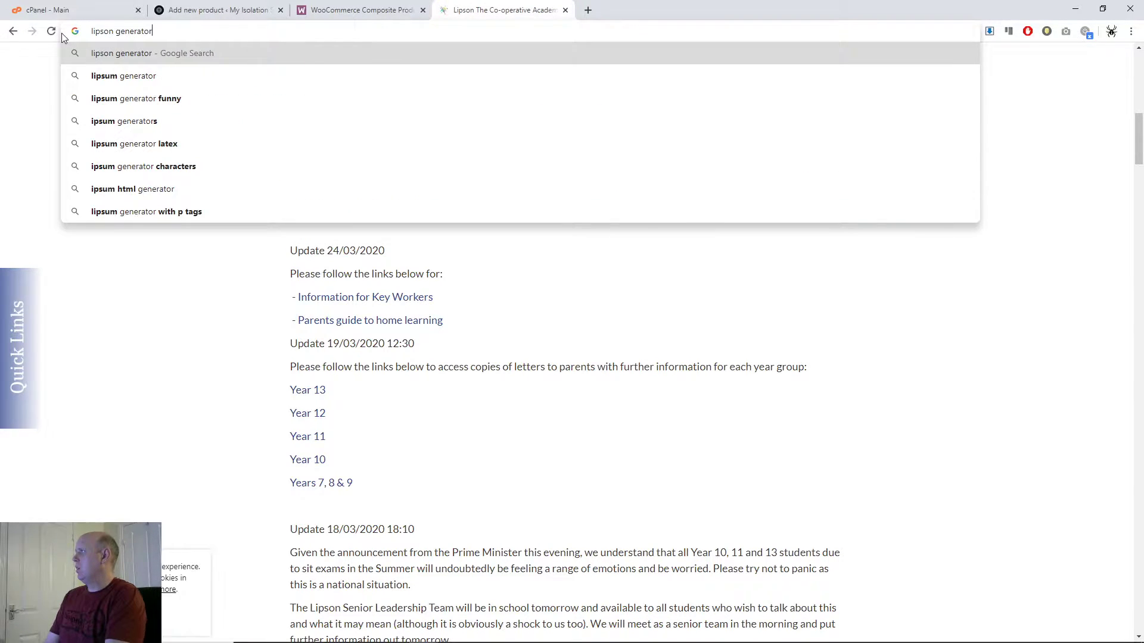
{"action": "key", "text": "Return"}
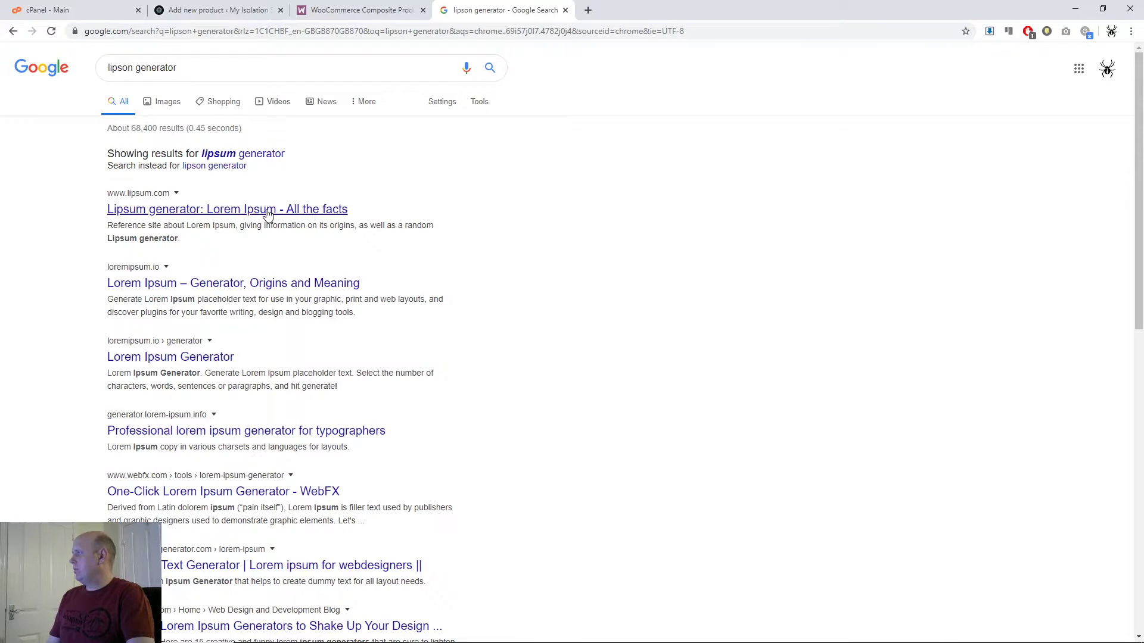
{"action": "left_click", "coordinate": [267, 211]}
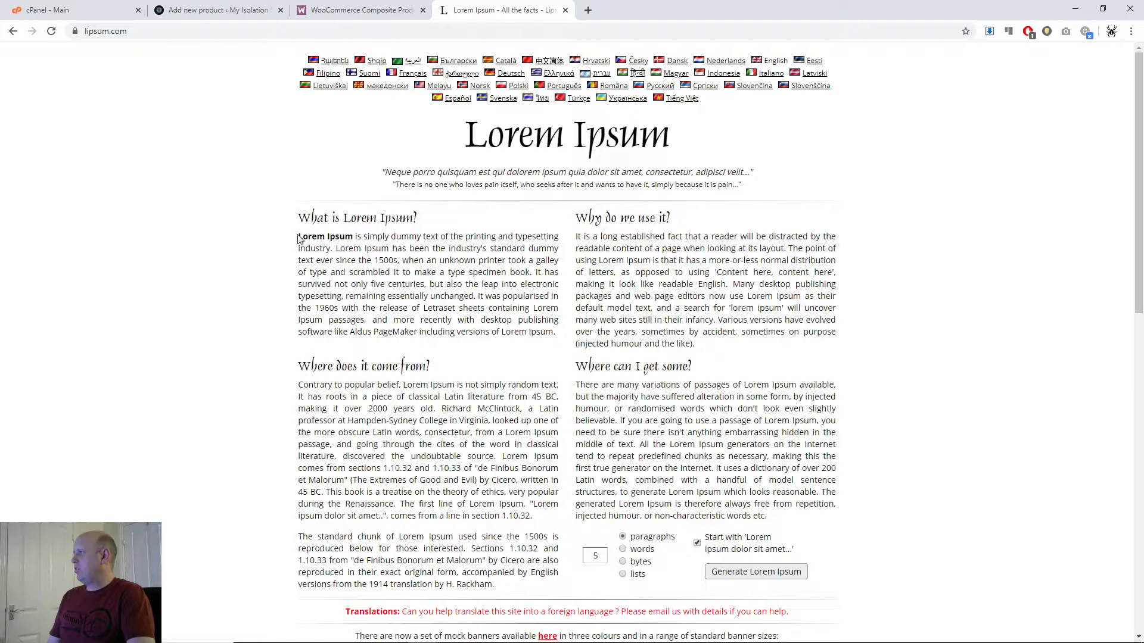
Copy the "What is Lorem Ipsum?" paragraph and replace the Test Product's main description text with it
{"action": "left_click_drag", "start_coordinate": [298, 236], "coordinate": [555, 334]}
{"action": "key", "text": "ctrl+c"}
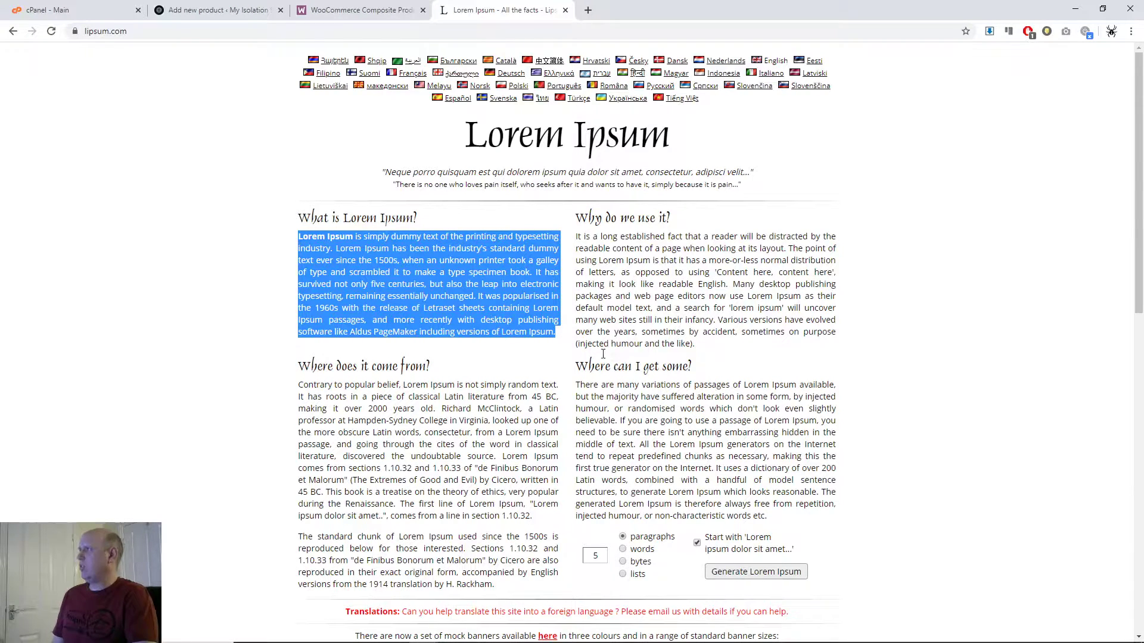
{"action": "left_click", "coordinate": [351, 9]}
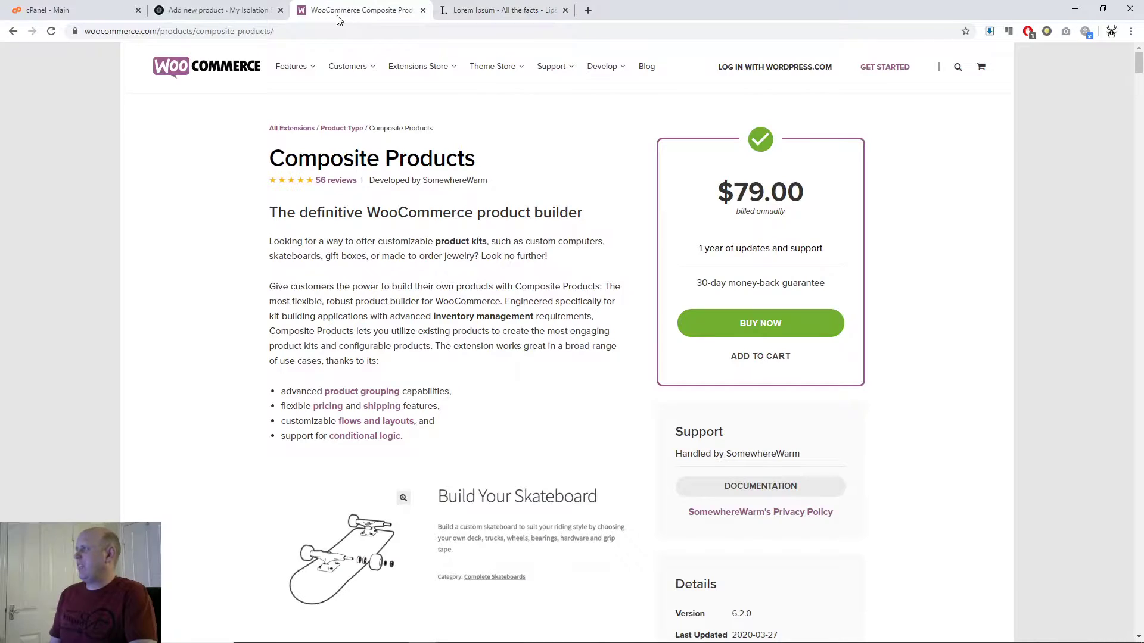
{"action": "left_click", "coordinate": [215, 10]}
{"action": "left_click_drag", "start_coordinate": [237, 235], "coordinate": [113, 228]}
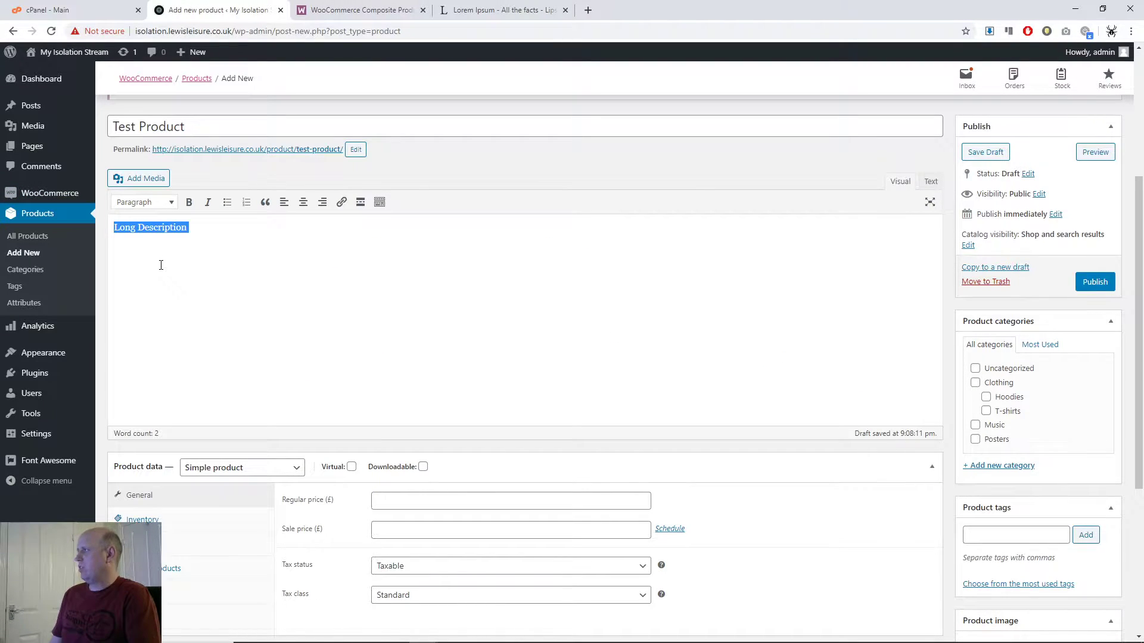
{"action": "key", "text": "ctrl+v"}
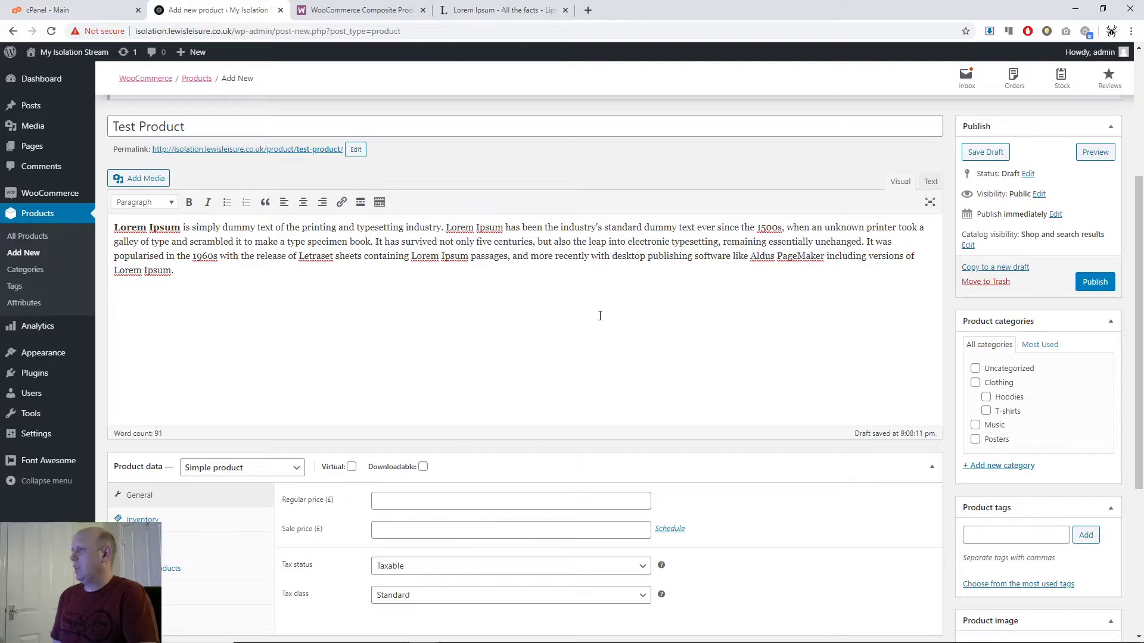
Look through the product types available for the Test Product and keep Simple product selected
{"action": "scroll", "coordinate": [627, 314], "scroll_direction": "down", "scroll_amount": 4}
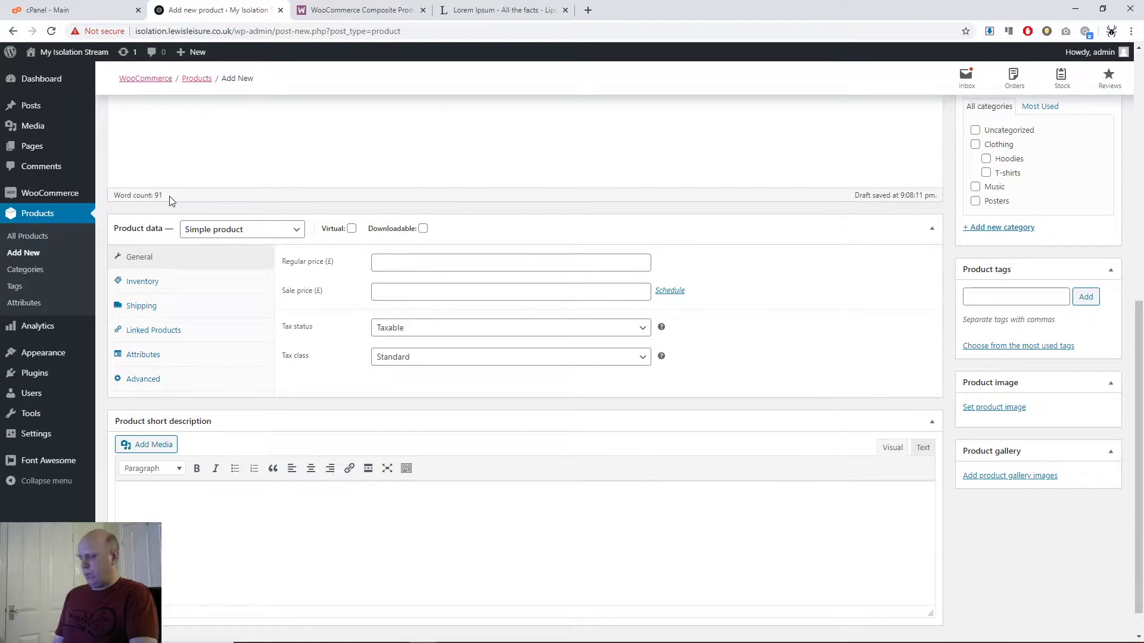
{"action": "mouse_move", "coordinate": [166, 211]}
{"action": "left_mouse_down"}
{"action": "mouse_move", "coordinate": [301, 245]}
{"action": "mouse_move", "coordinate": [461, 249]}
{"action": "left_mouse_up"}
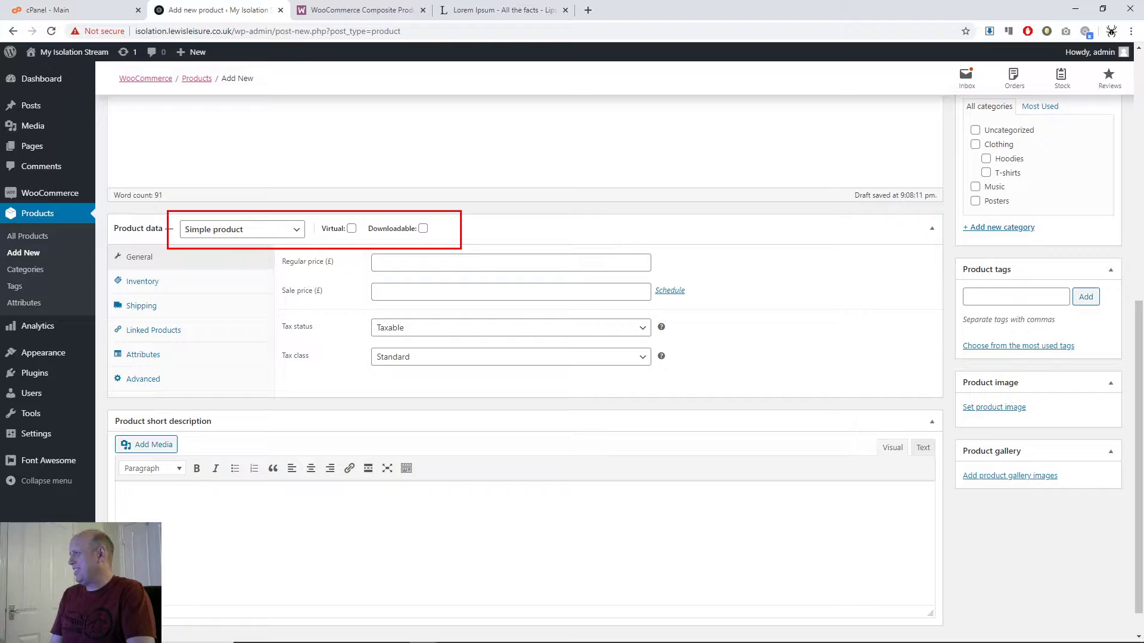
{"action": "key", "text": "Escape"}
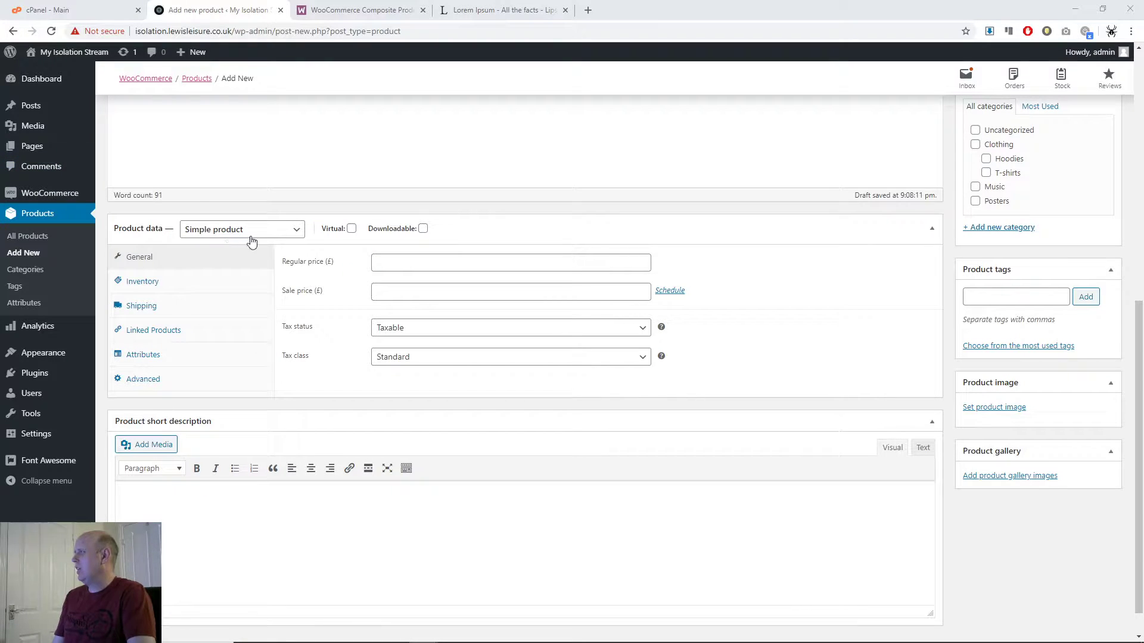
{"action": "left_click", "coordinate": [280, 234]}
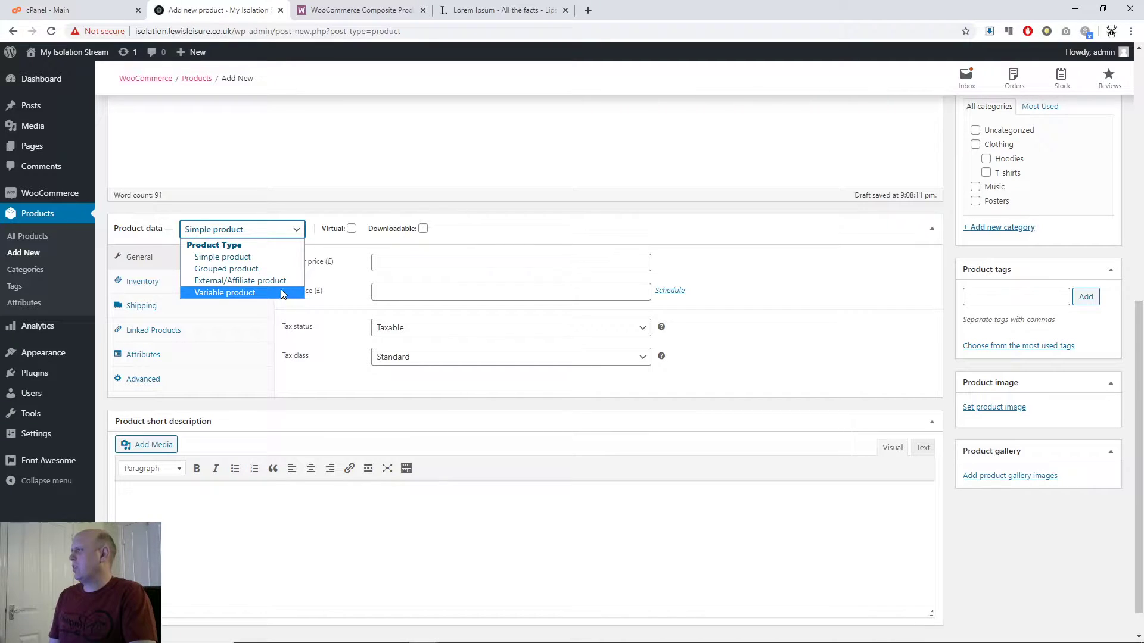
{"action": "left_click", "coordinate": [259, 255]}
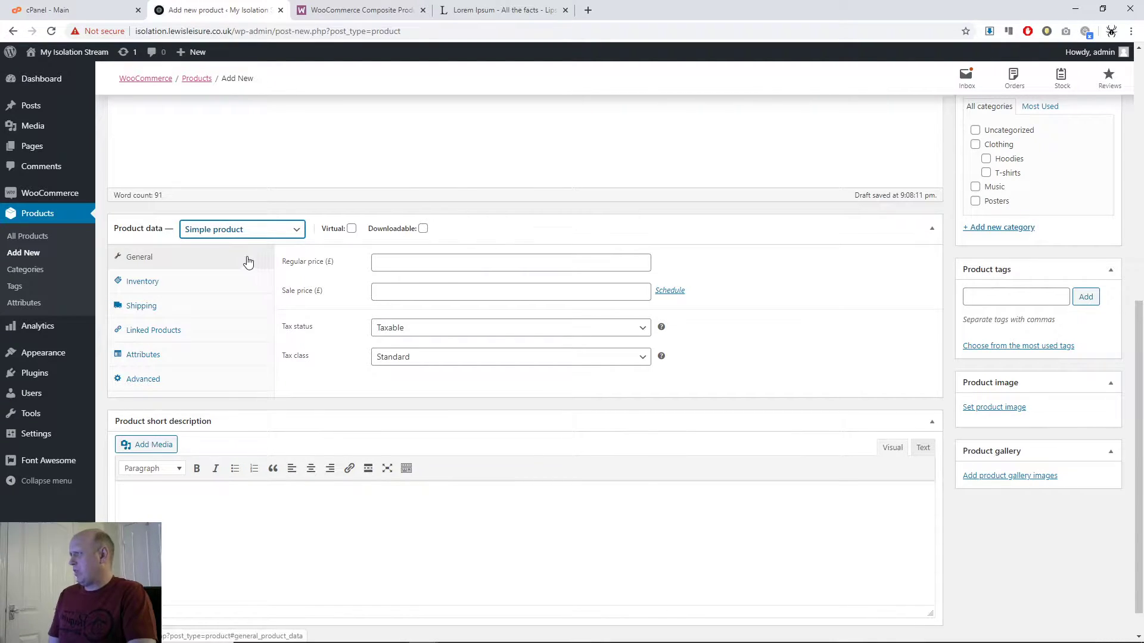
Set the product's regular price to 11.99 and leave the sale price empty
{"action": "left_click", "coordinate": [507, 268]}
{"action": "left_click", "coordinate": [451, 288]}
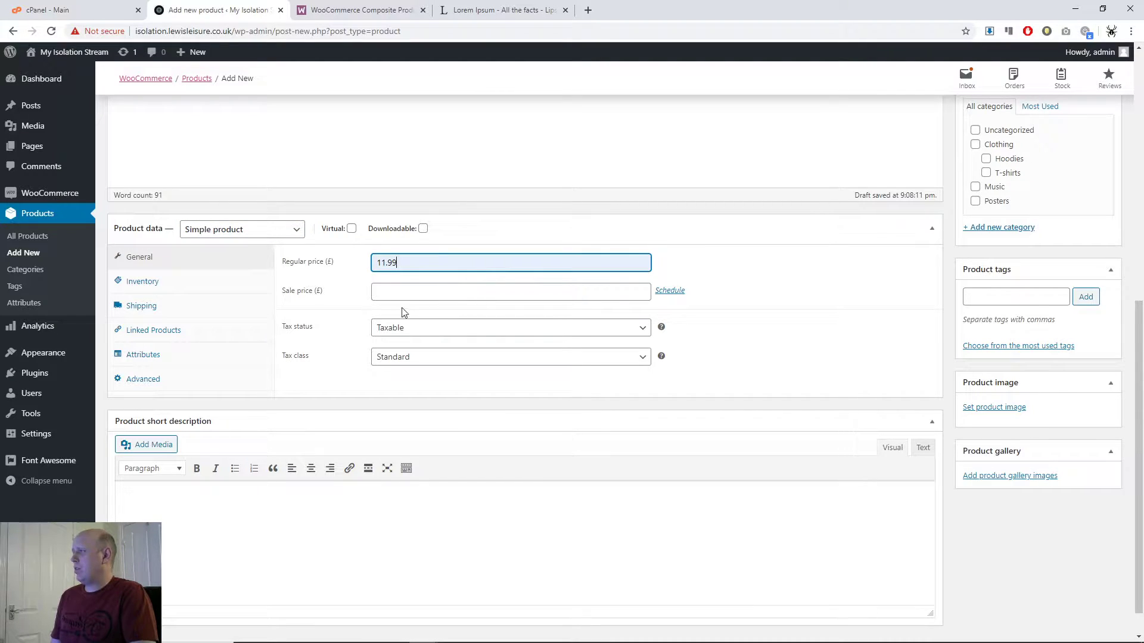
{"action": "left_click", "coordinate": [410, 290]}
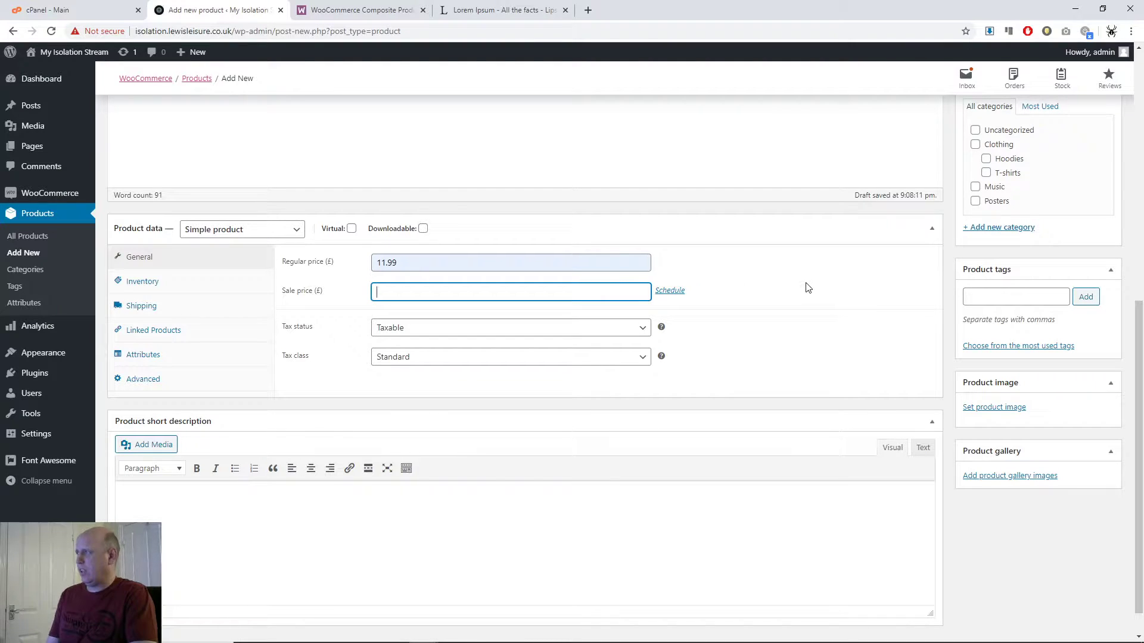
{"action": "left_click_drag", "start_coordinate": [778, 279], "coordinate": [648, 301]}
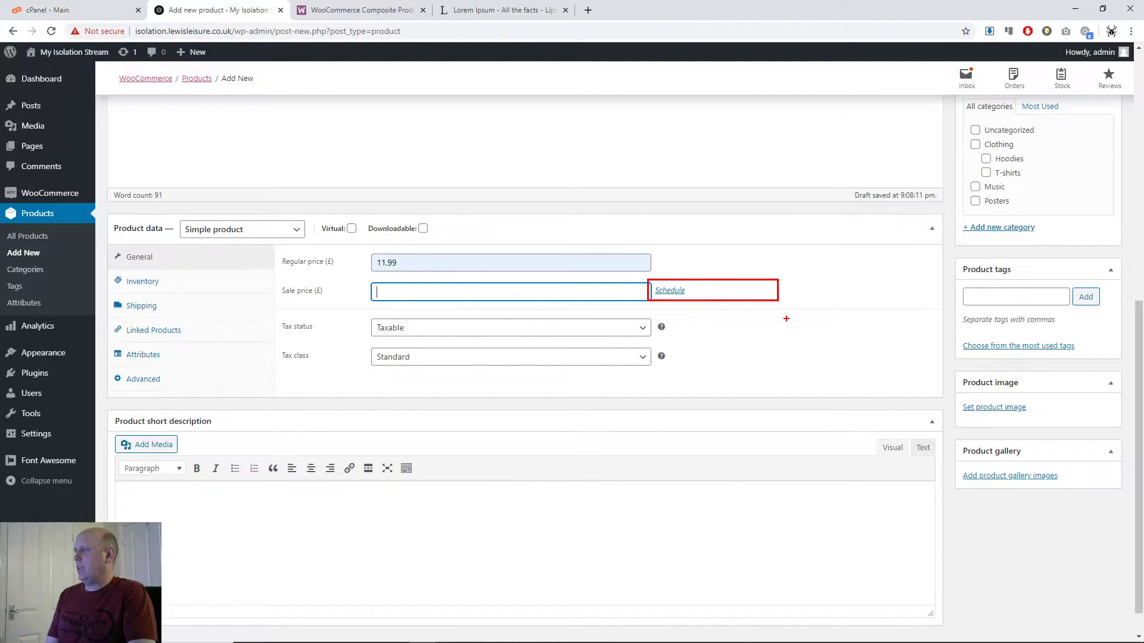
{"action": "right_click", "coordinate": [855, 264]}
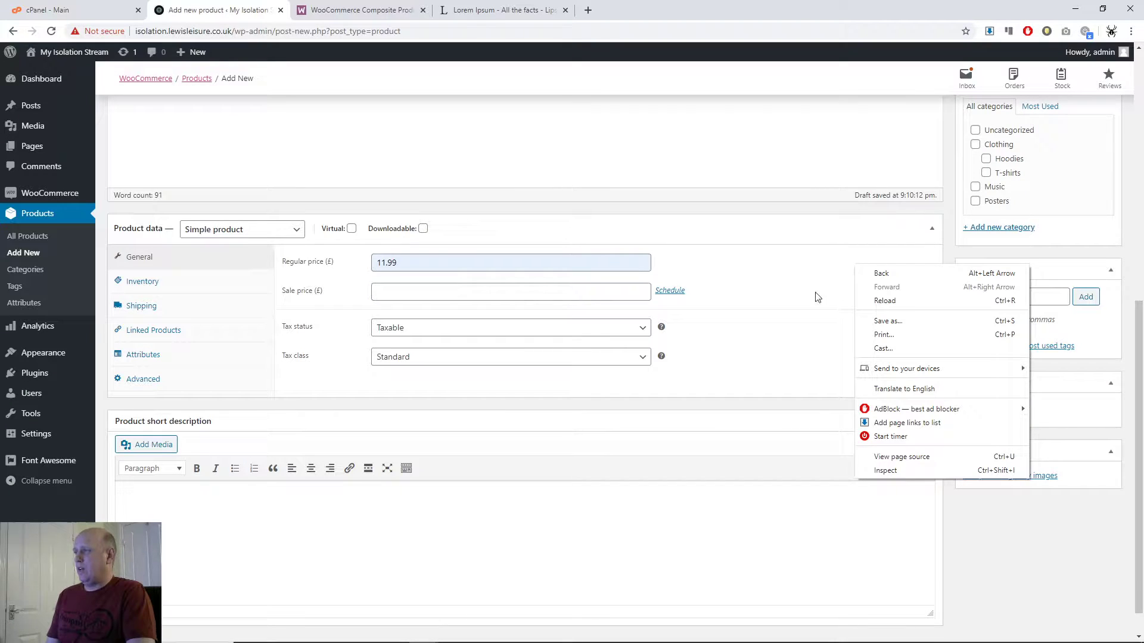
{"action": "left_click", "coordinate": [785, 306]}
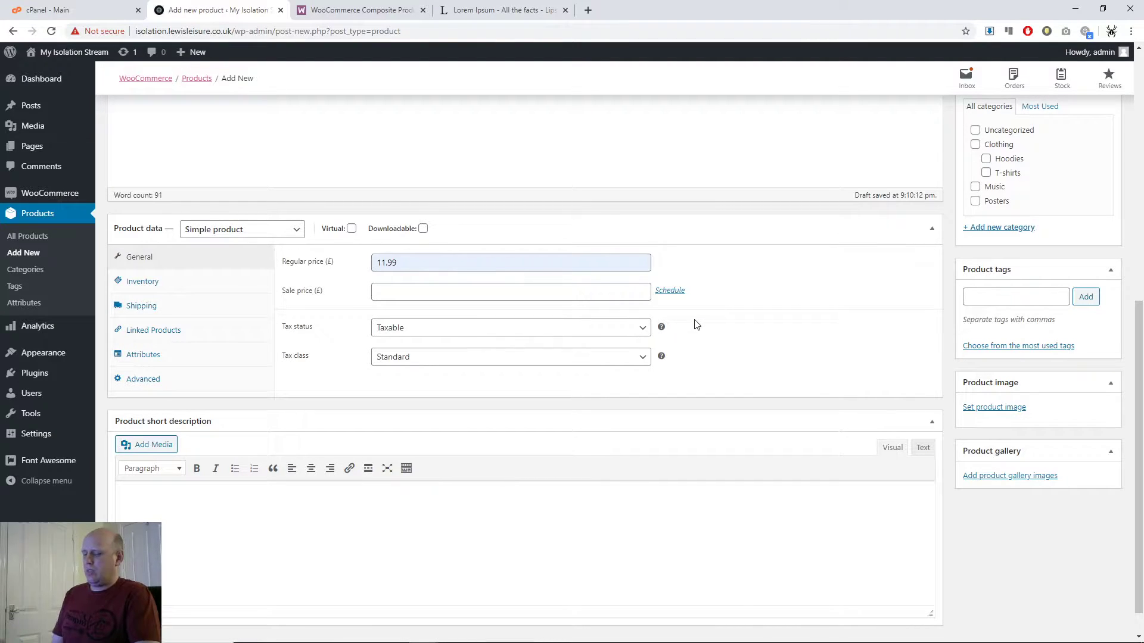
Set the product's tax status to None, try the Zero rate tax class, and return the class to Standard
{"action": "left_click", "coordinate": [646, 332]}
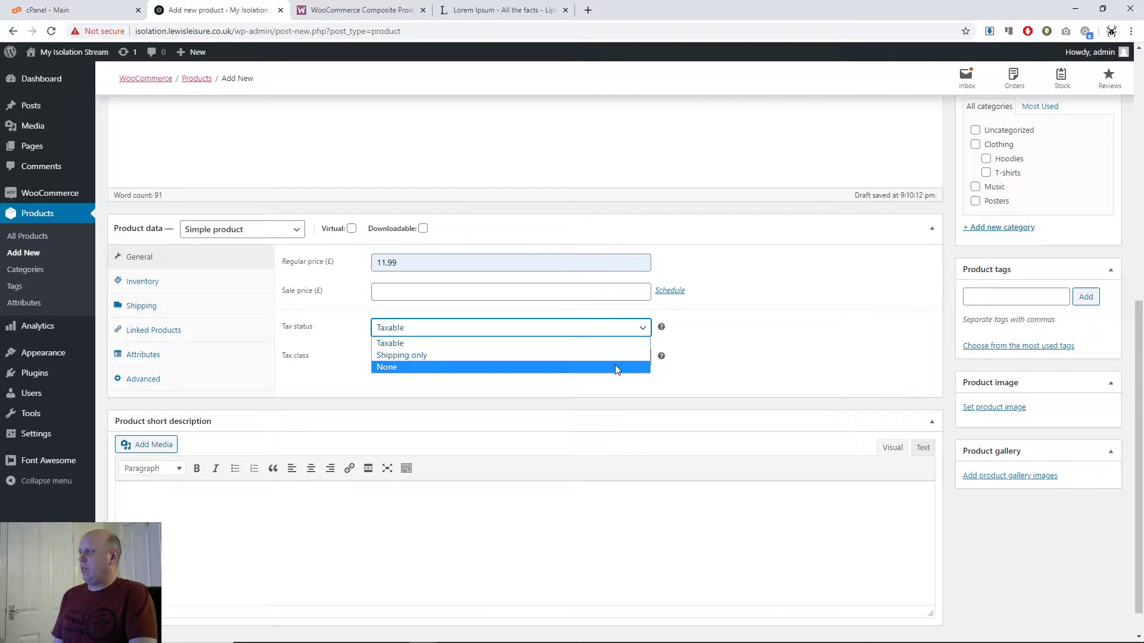
{"action": "left_click", "coordinate": [617, 368]}
{"action": "left_click", "coordinate": [616, 358]}
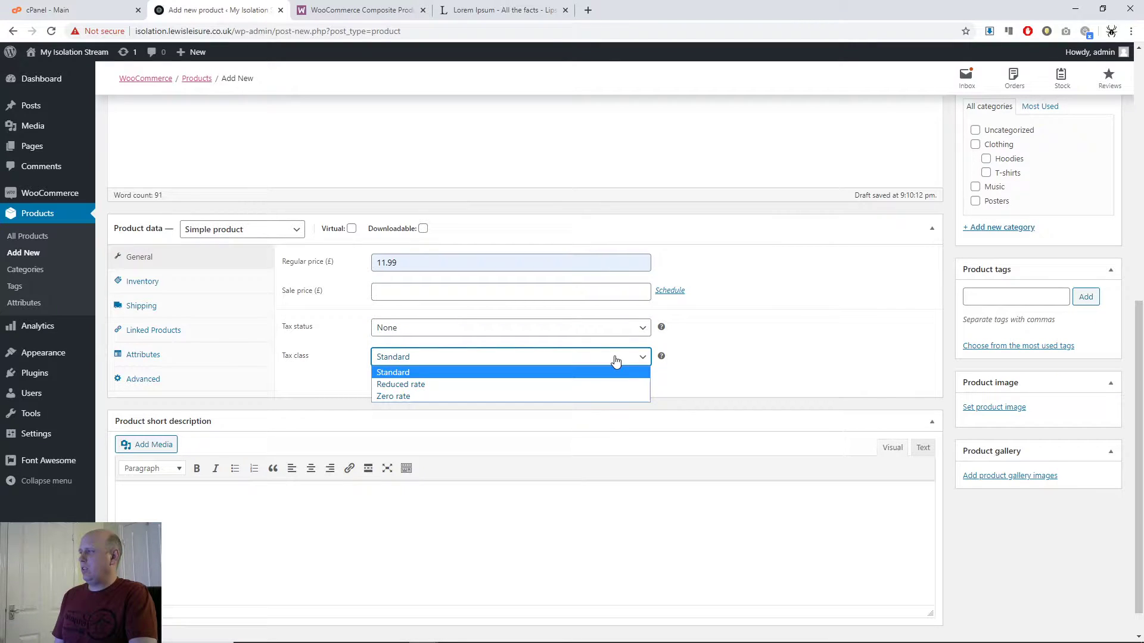
{"action": "left_click", "coordinate": [602, 396]}
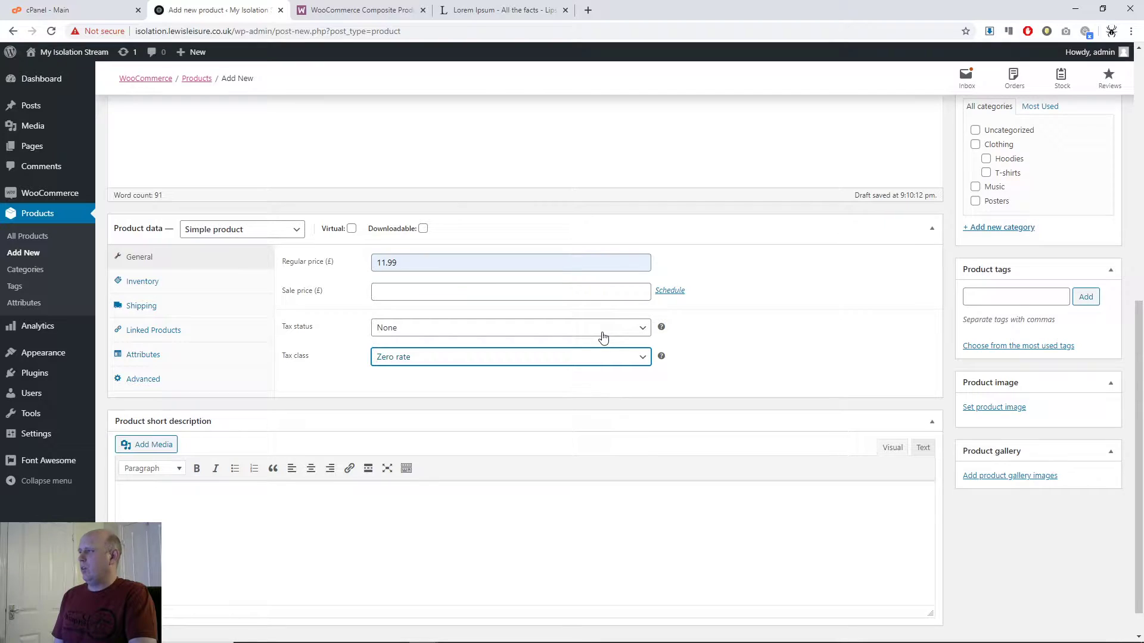
{"action": "left_click", "coordinate": [596, 362]}
{"action": "left_click", "coordinate": [586, 373]}
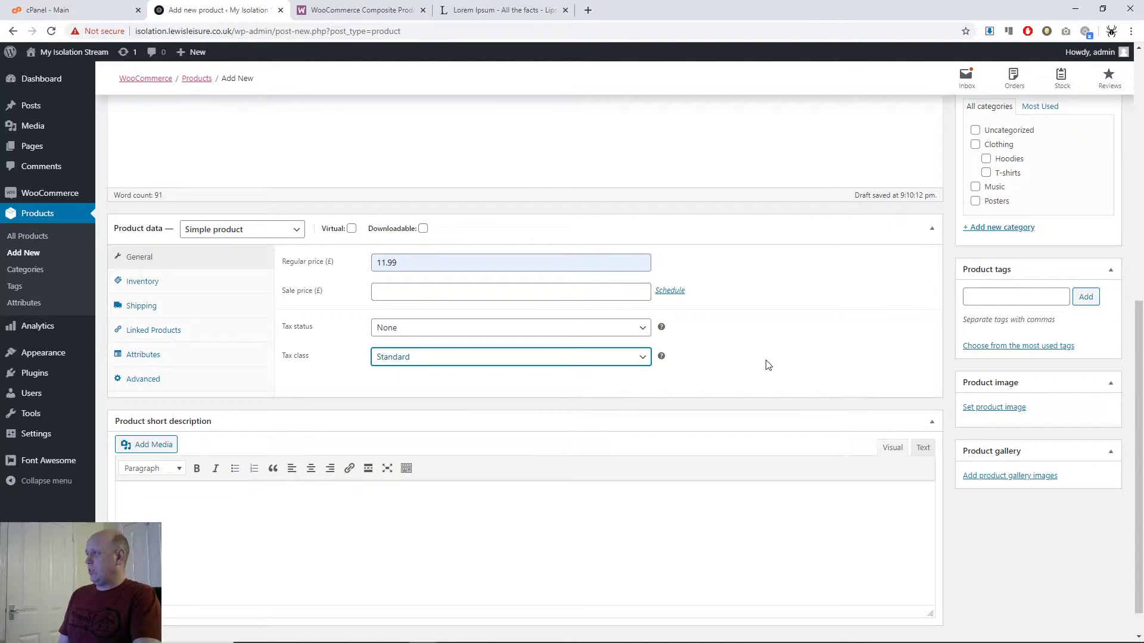
Review the product's inventory settings, including the stock status options and the SKU field
{"action": "left_click", "coordinate": [141, 284]}
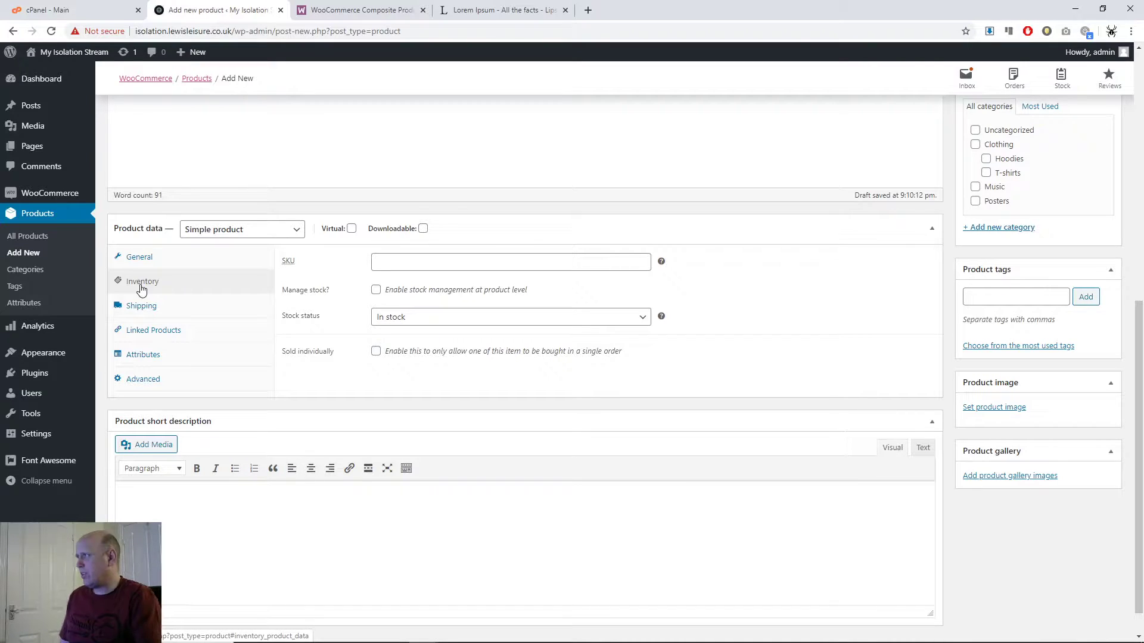
{"action": "left_click", "coordinate": [386, 317]}
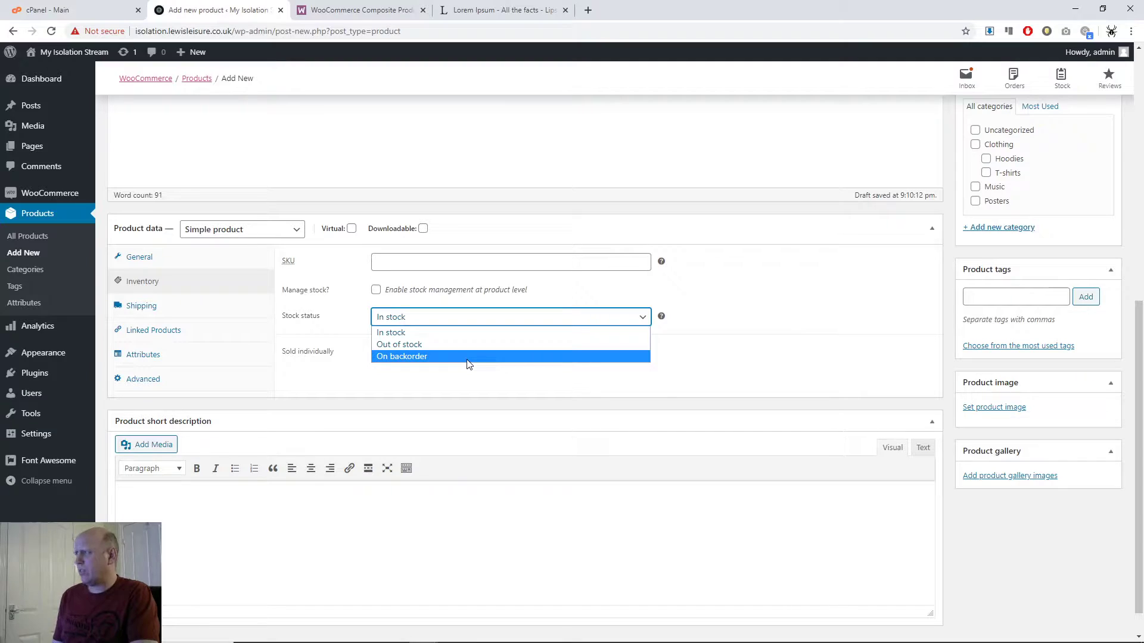
{"action": "left_click", "coordinate": [677, 363]}
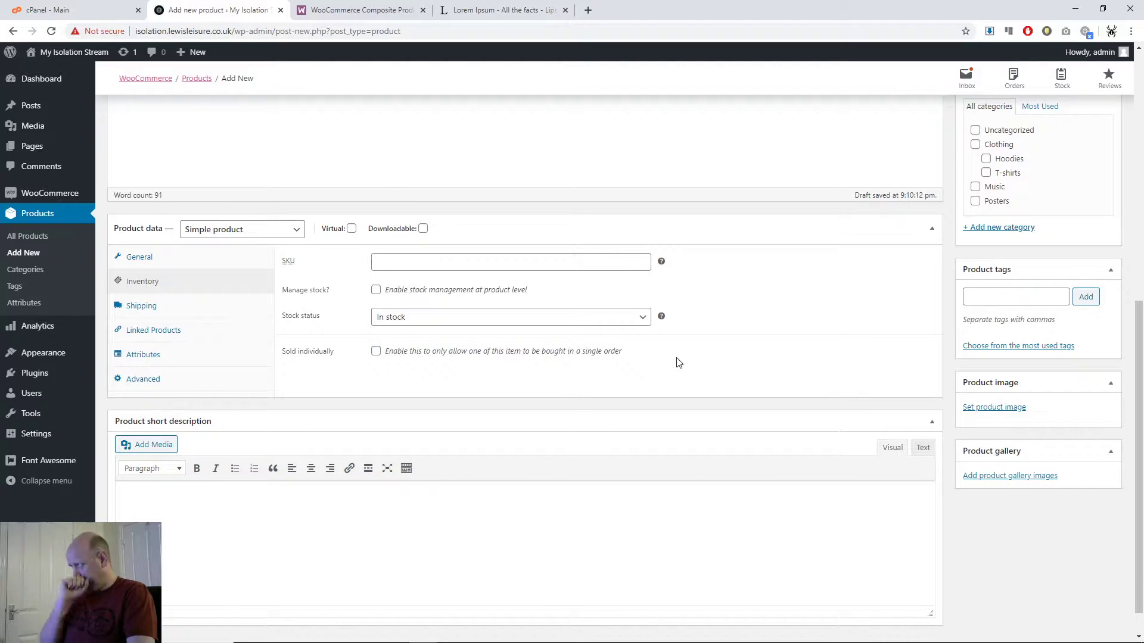
{"action": "left_click", "coordinate": [431, 262]}
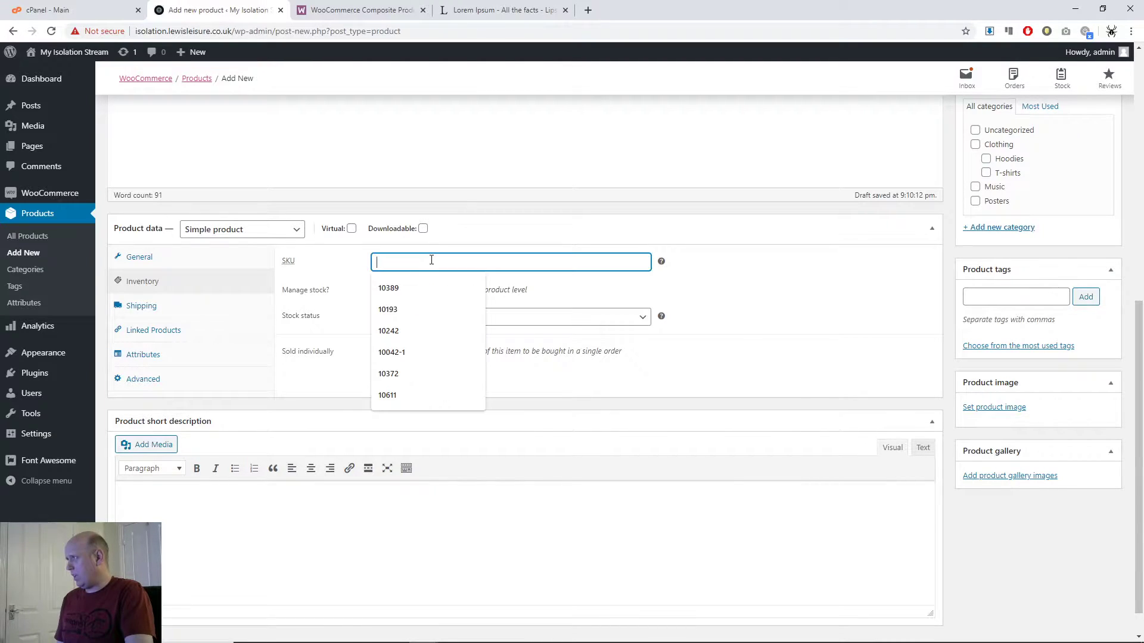
{"action": "left_click", "coordinate": [728, 357]}
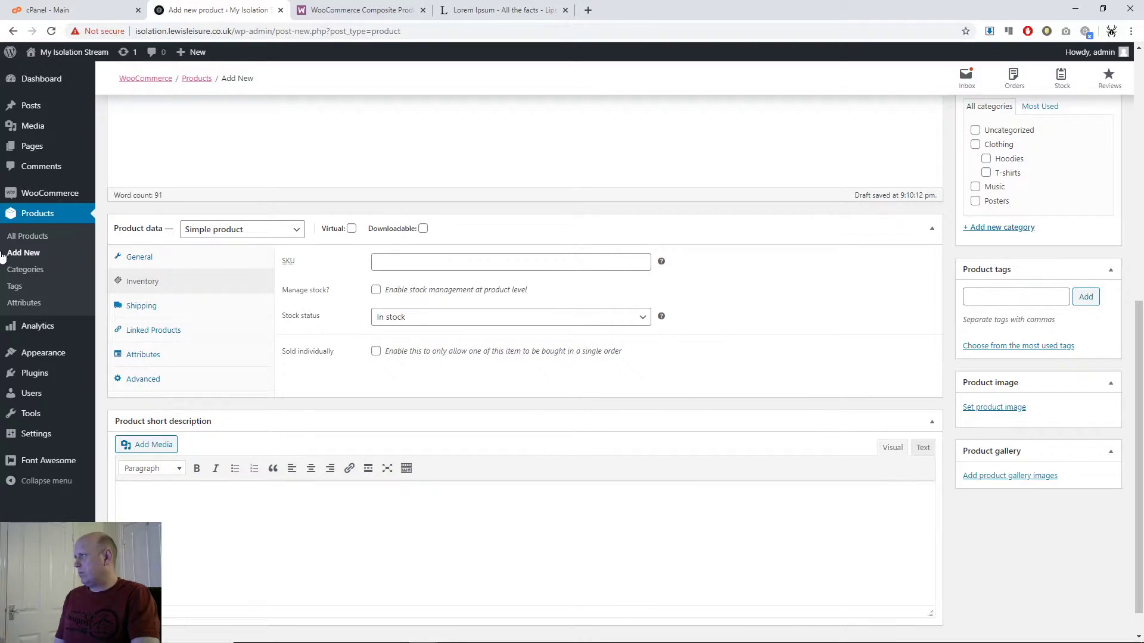
Review the product's shipping fields and shipping class options, as well as its upsell and cross-sell settings
{"action": "left_click", "coordinate": [153, 307]}
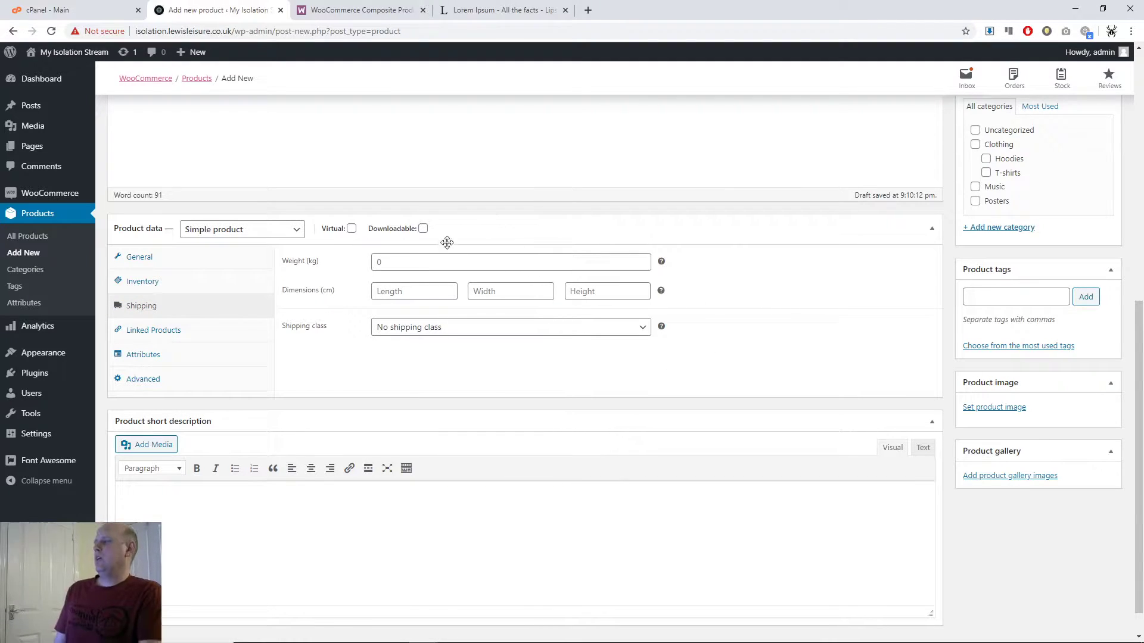
{"action": "left_click", "coordinate": [633, 336]}
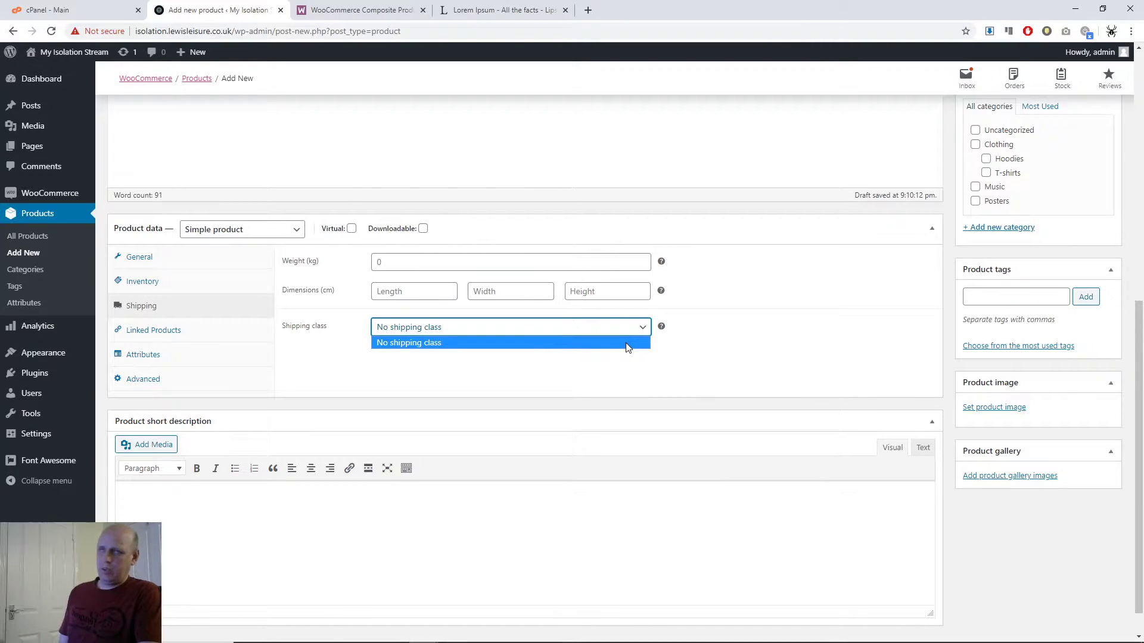
{"action": "left_click", "coordinate": [689, 367]}
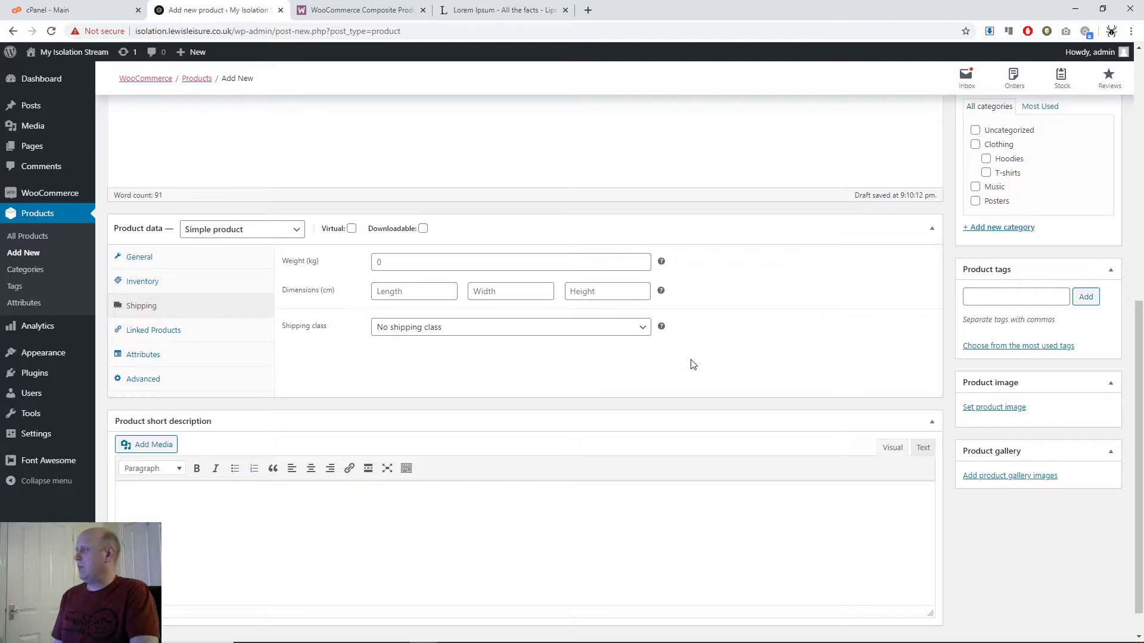
{"action": "left_click", "coordinate": [193, 336]}
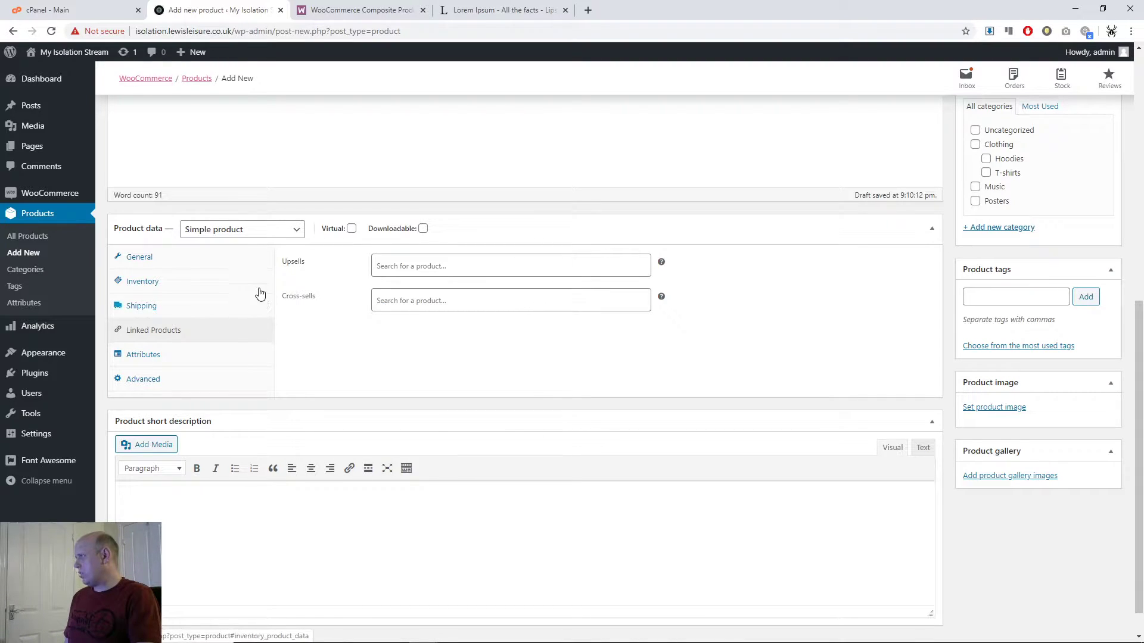
Change the Test Product's type to Variable product
{"action": "left_click", "coordinate": [298, 231]}
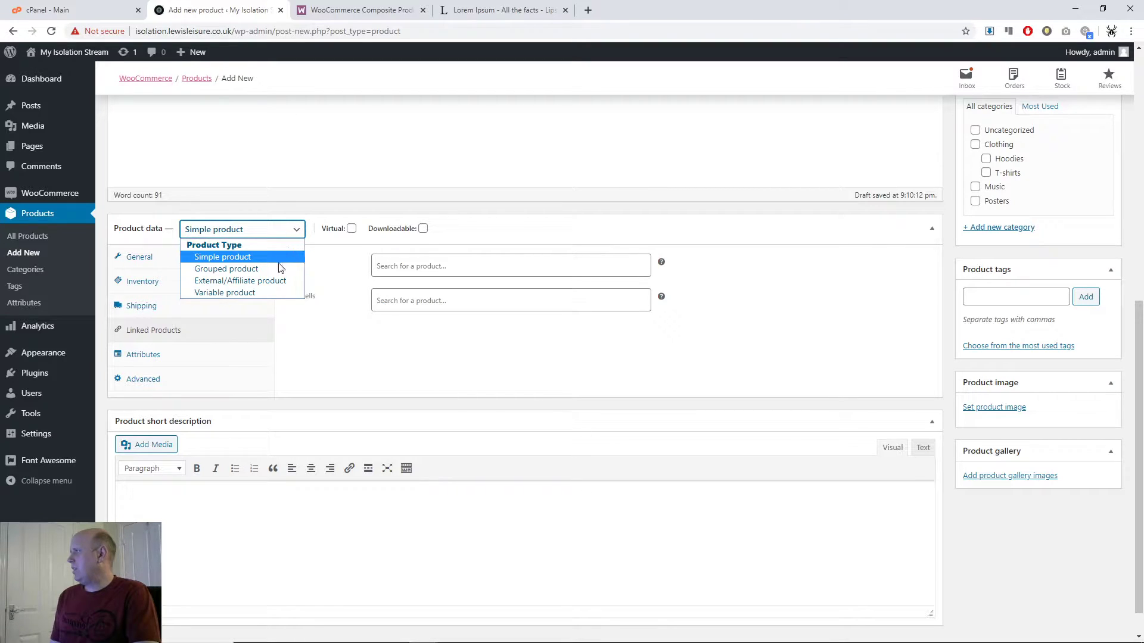
{"action": "left_click", "coordinate": [262, 293]}
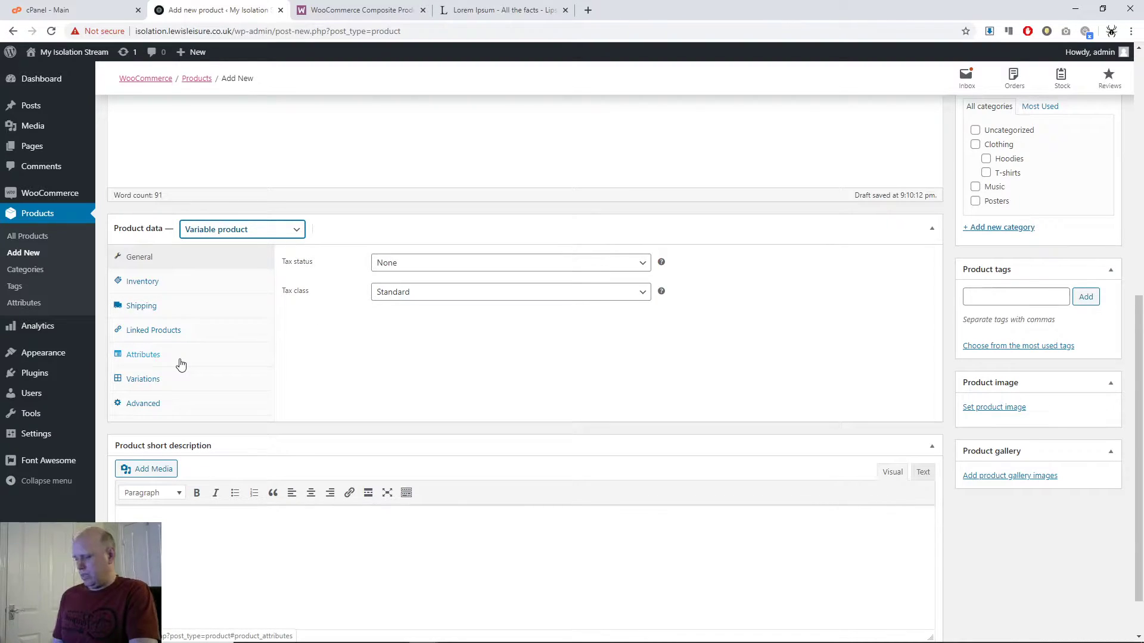
{"action": "key", "text": "ctrl+2"}
{"action": "left_click_drag", "start_coordinate": [108, 348], "coordinate": [189, 365]}
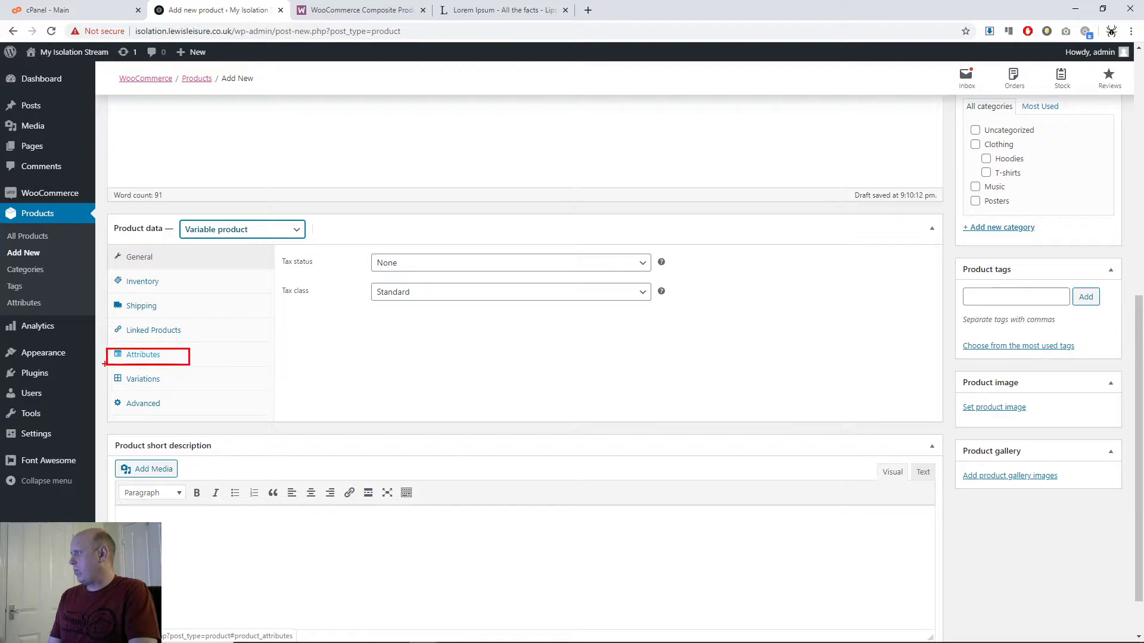
{"action": "key", "text": "Escape"}
Add the existing Color attribute to the variable product
{"action": "left_click", "coordinate": [154, 359]}
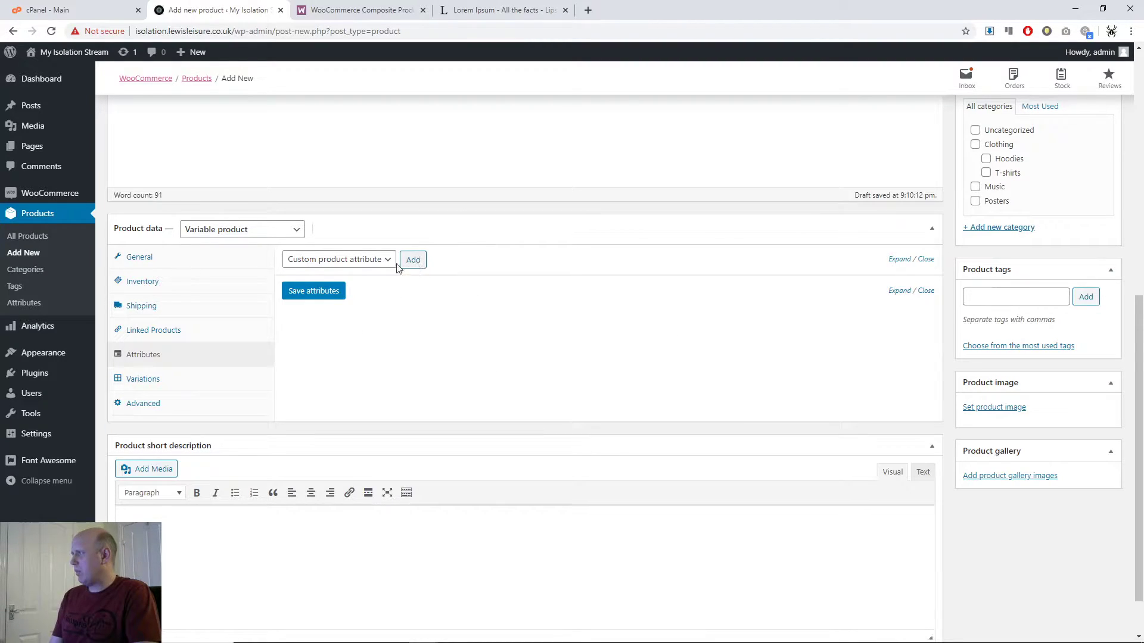
{"action": "left_click", "coordinate": [355, 260]}
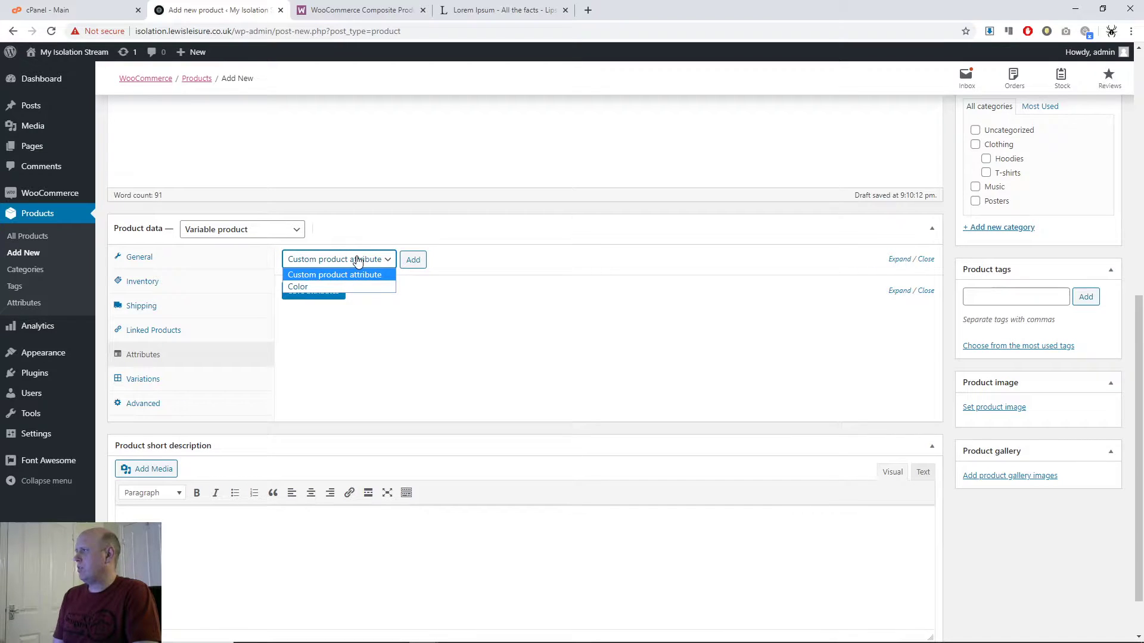
{"action": "left_click", "coordinate": [376, 288]}
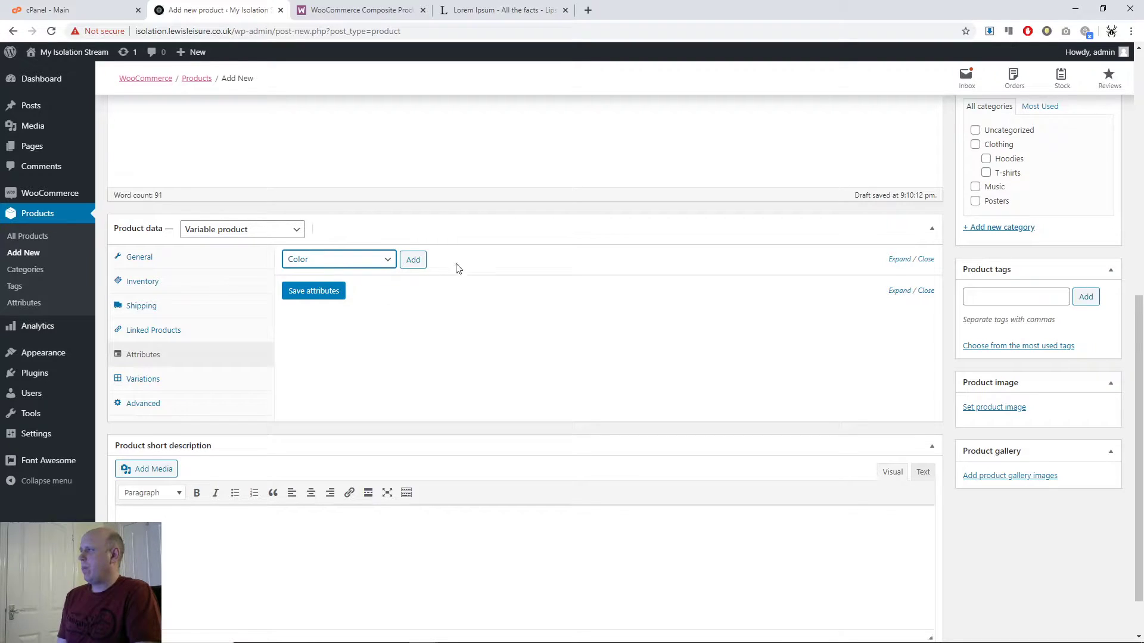
{"action": "left_click", "coordinate": [413, 261]}
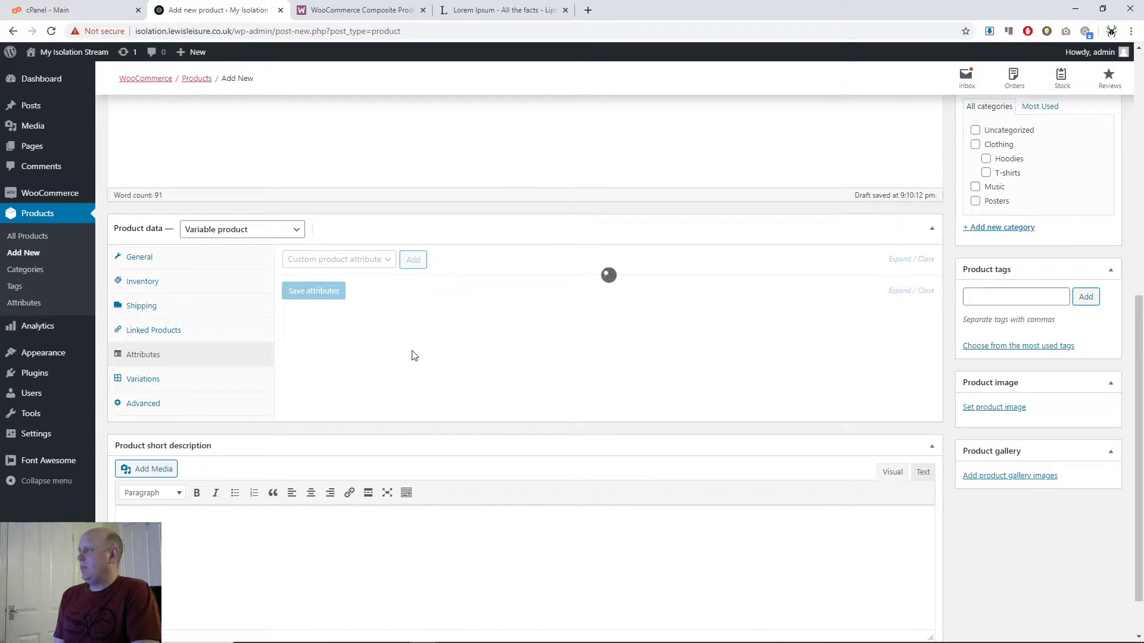
{"action": "scroll", "coordinate": [563, 322], "scroll_direction": "up", "scroll_amount": 6}
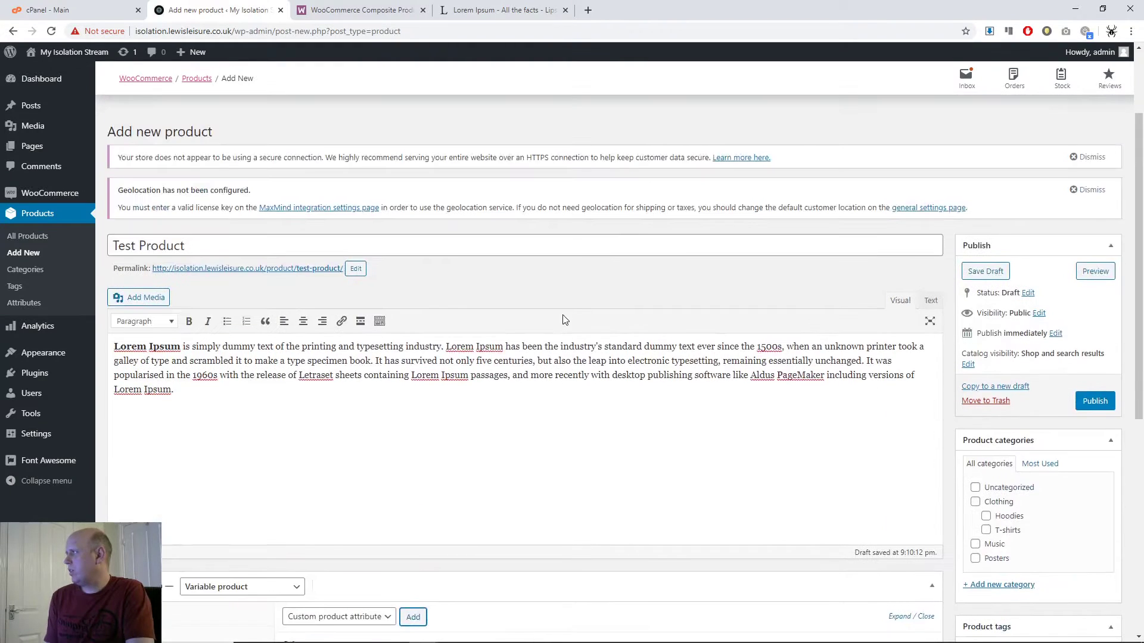
{"action": "scroll", "coordinate": [244, 251], "scroll_direction": "down", "scroll_amount": 7}
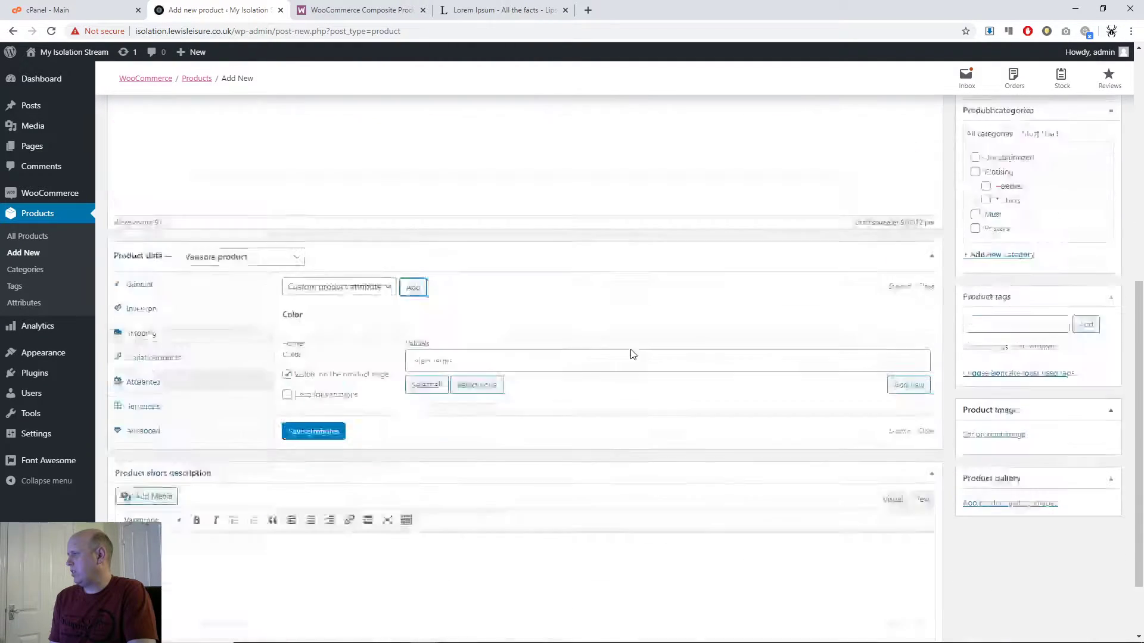
Assign Green to the Color attribute and create a new Color term named Rainbow
{"action": "left_click", "coordinate": [497, 277]}
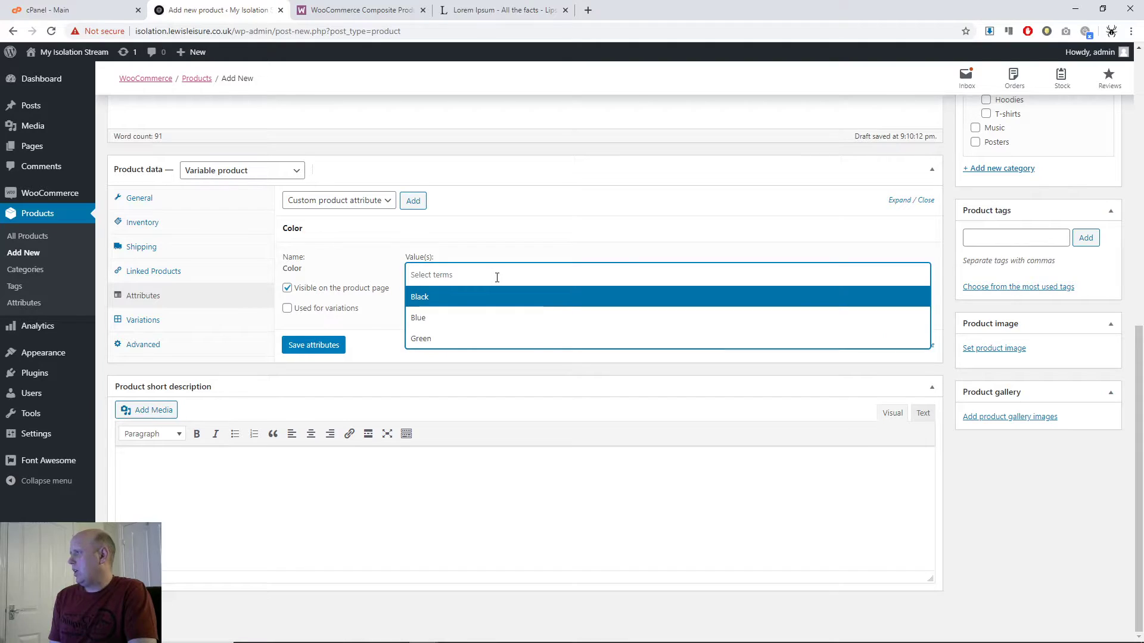
{"action": "left_click", "coordinate": [537, 339]}
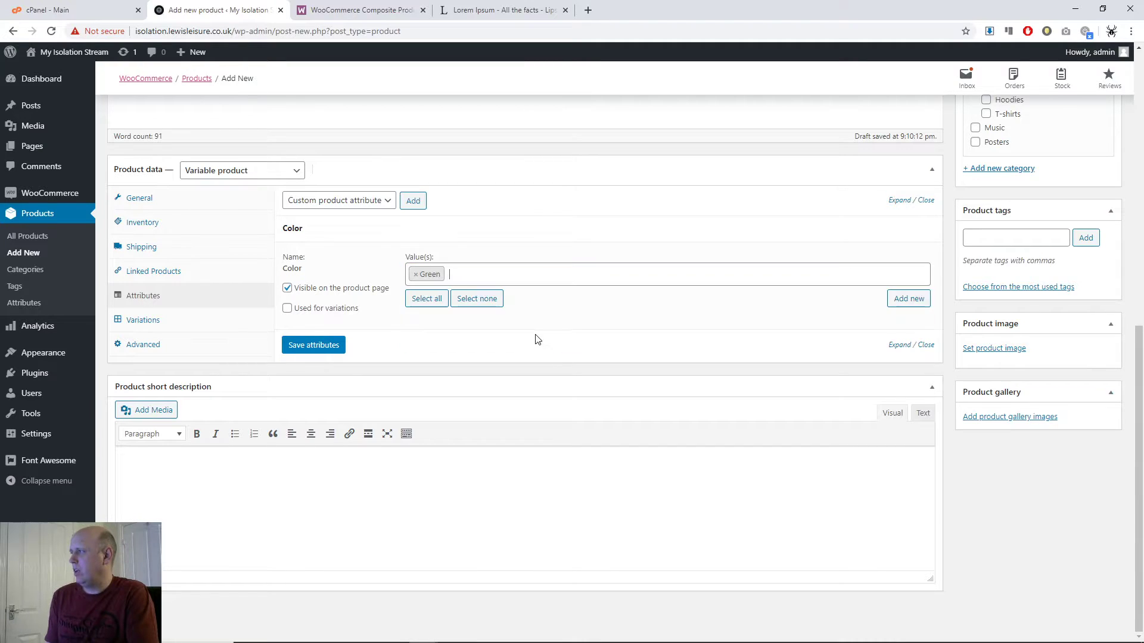
{"action": "left_click", "coordinate": [907, 299]}
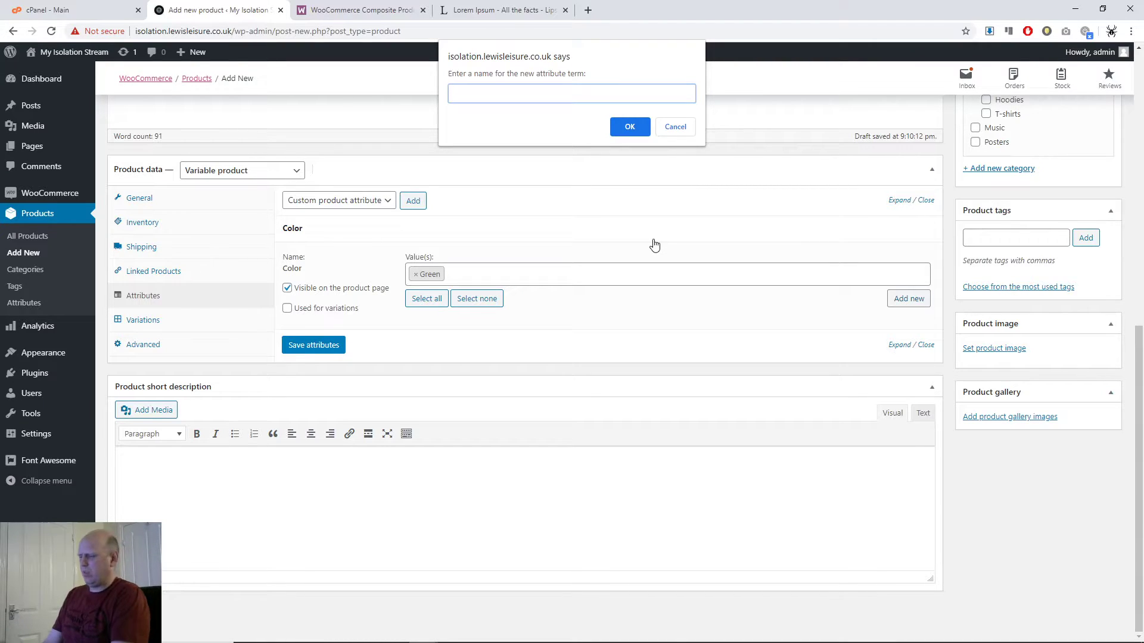
{"action": "type", "text": "Rainbow"}
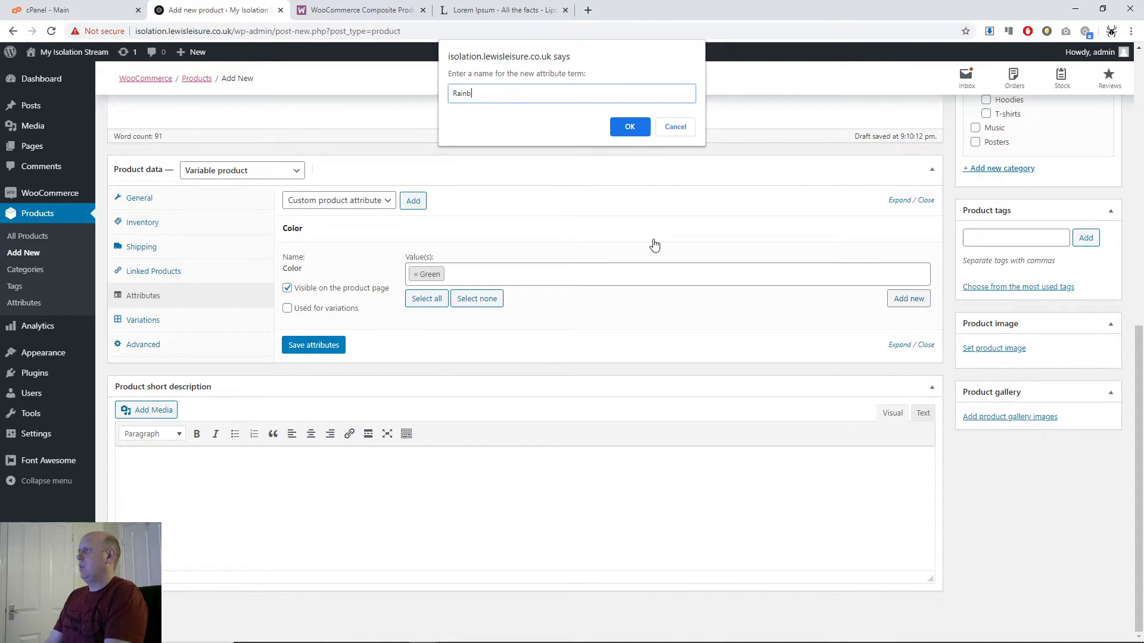
{"action": "left_click", "coordinate": [635, 132]}
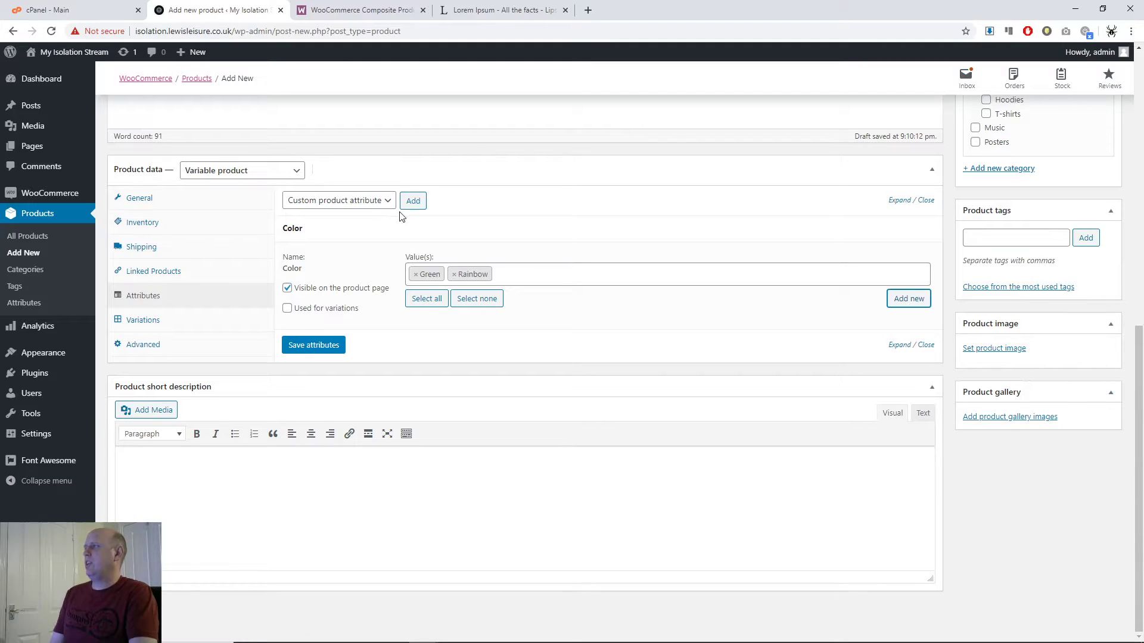
Add the existing Blue and Black terms to the Color attribute's values
{"action": "left_click", "coordinate": [501, 272]}
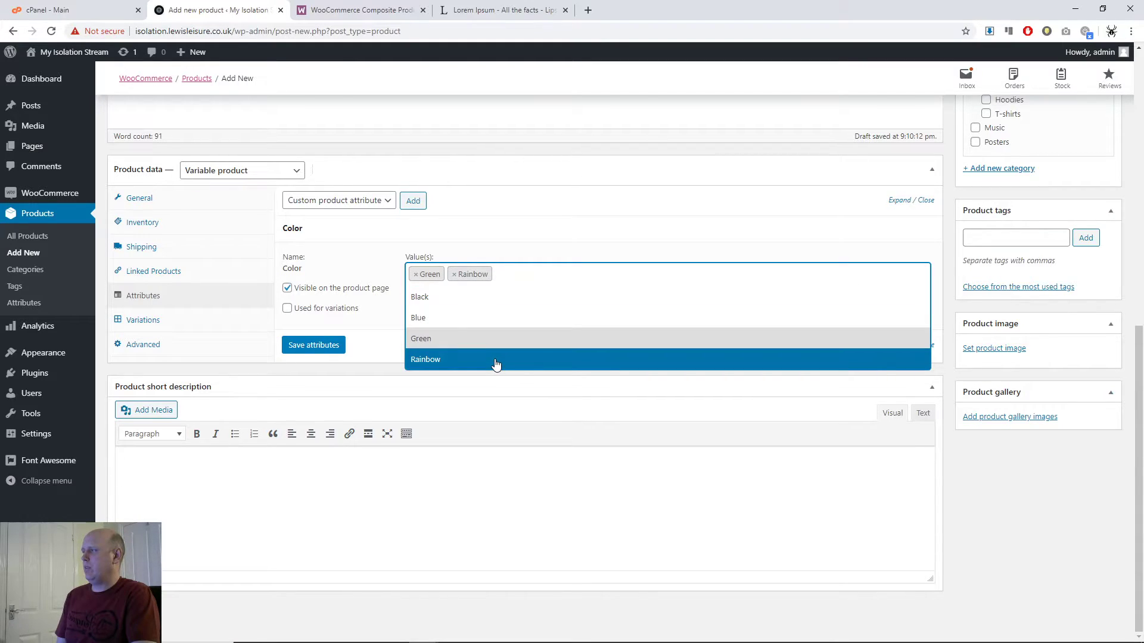
{"action": "left_click", "coordinate": [486, 317]}
{"action": "left_click", "coordinate": [546, 273]}
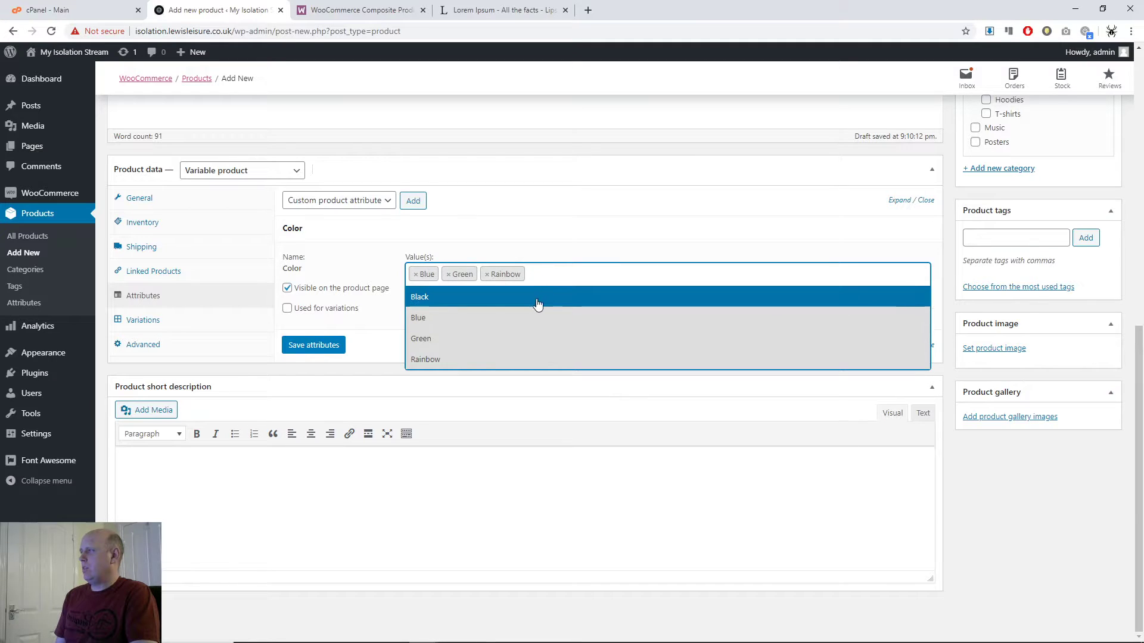
{"action": "left_click", "coordinate": [534, 301]}
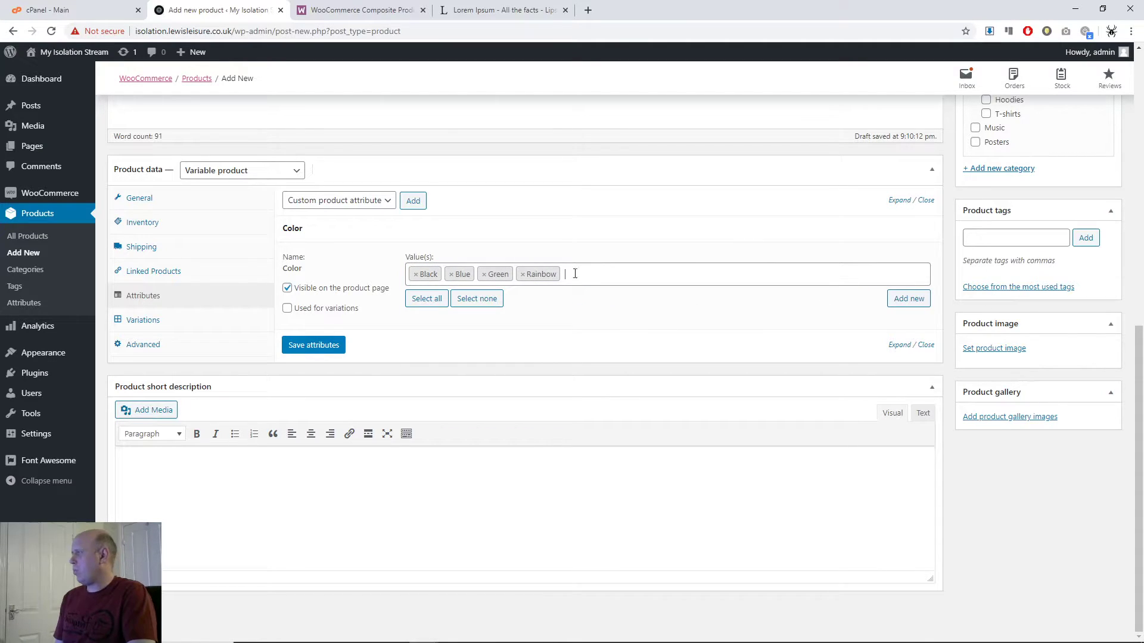
Mark the Color attribute as used for variations, save the attributes and open the product's variations settings
{"action": "left_click", "coordinate": [288, 309]}
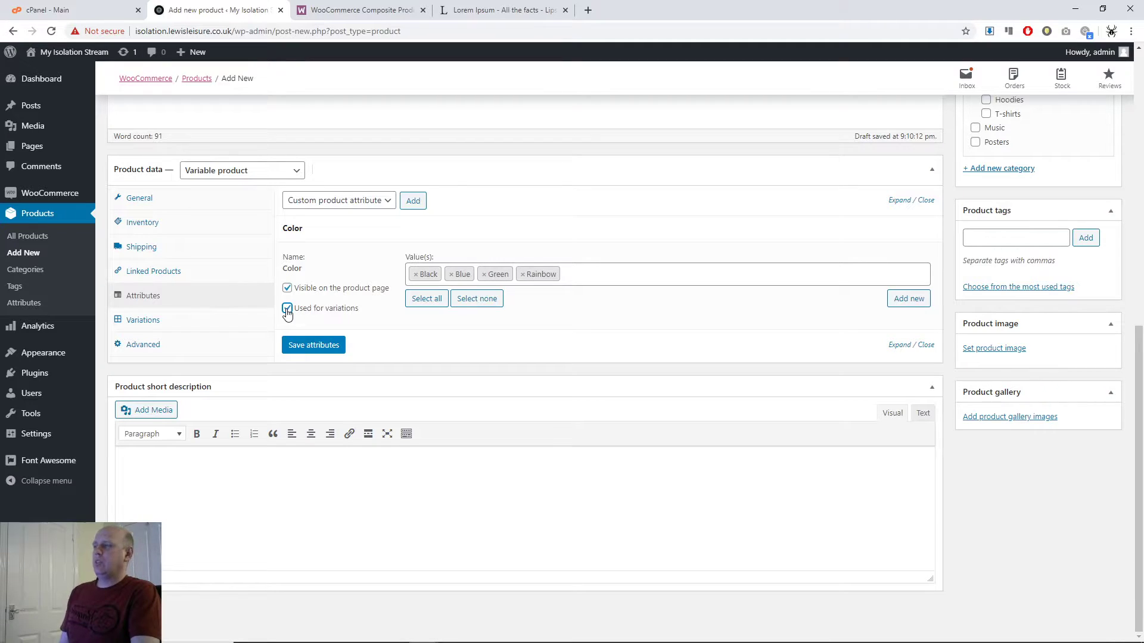
{"action": "left_click", "coordinate": [334, 349]}
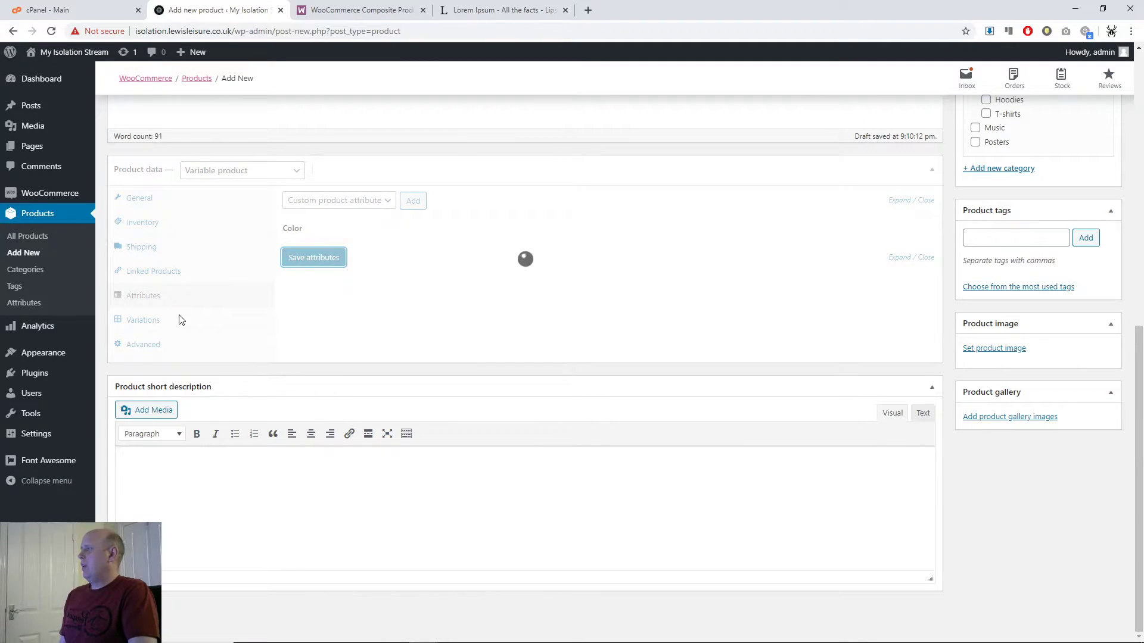
{"action": "left_click", "coordinate": [159, 320]}
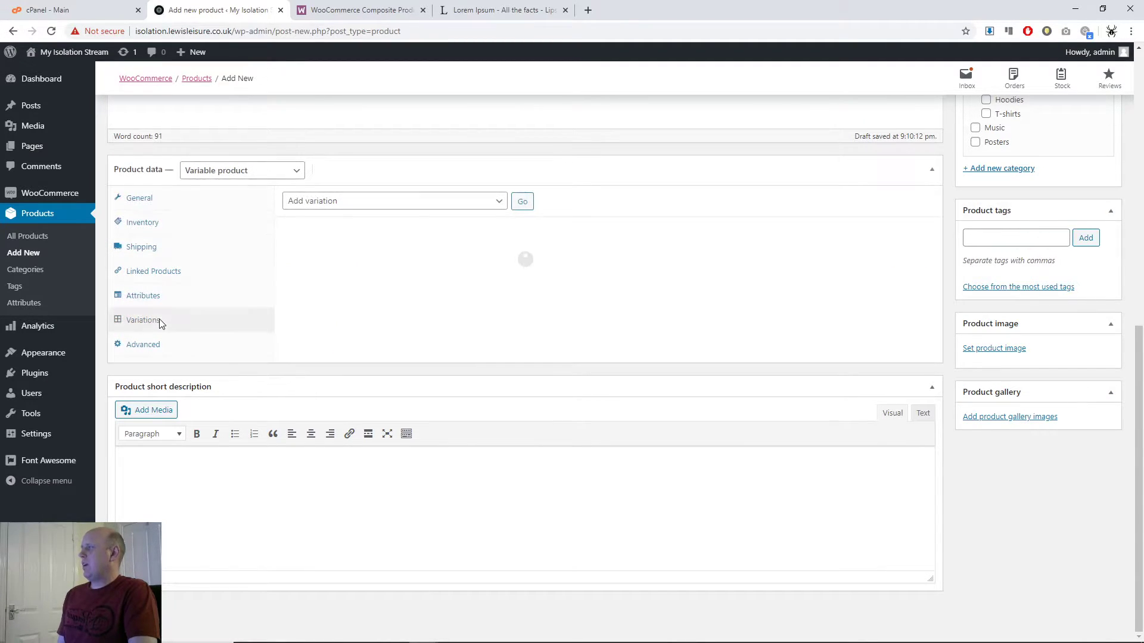
Add a single variation to the product and remove it again
{"action": "left_click", "coordinate": [490, 206]}
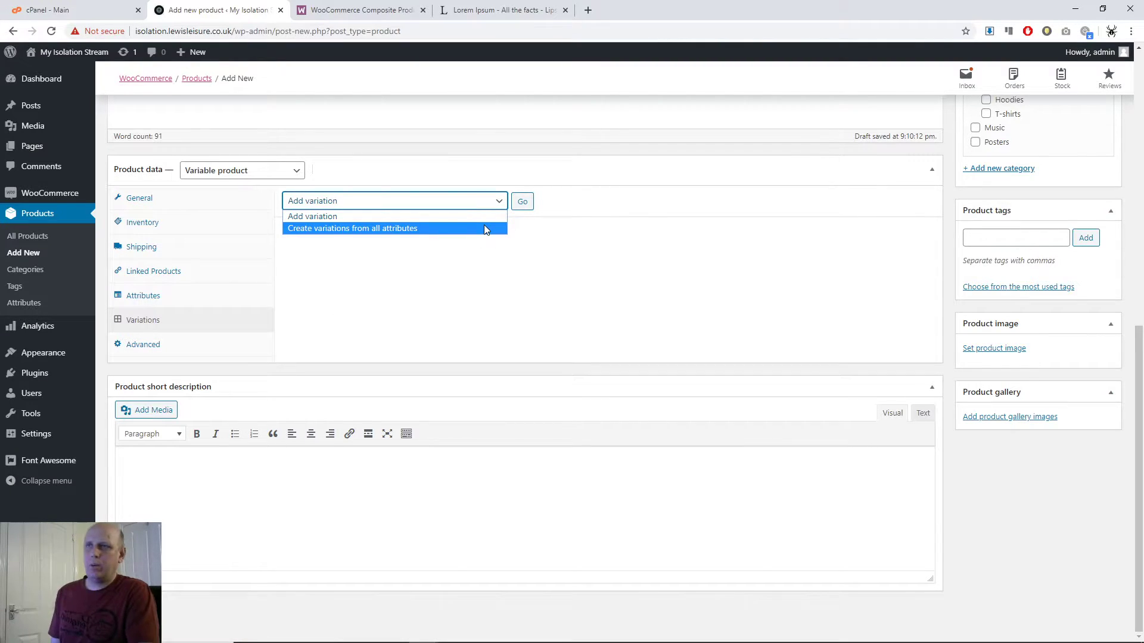
{"action": "left_click", "coordinate": [540, 249]}
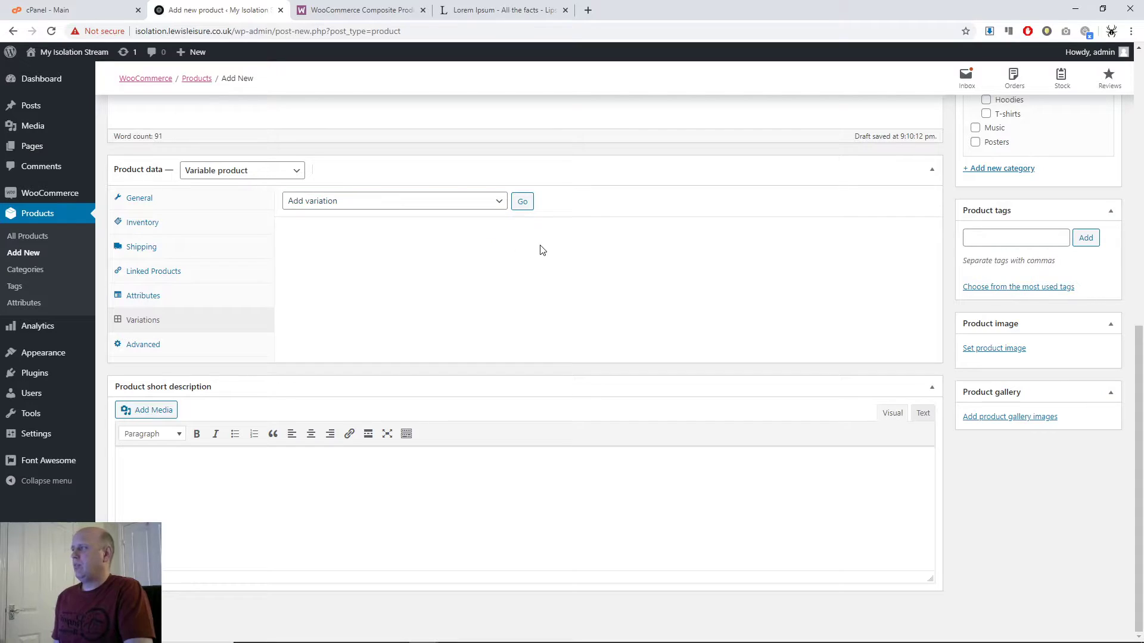
{"action": "left_click", "coordinate": [523, 204]}
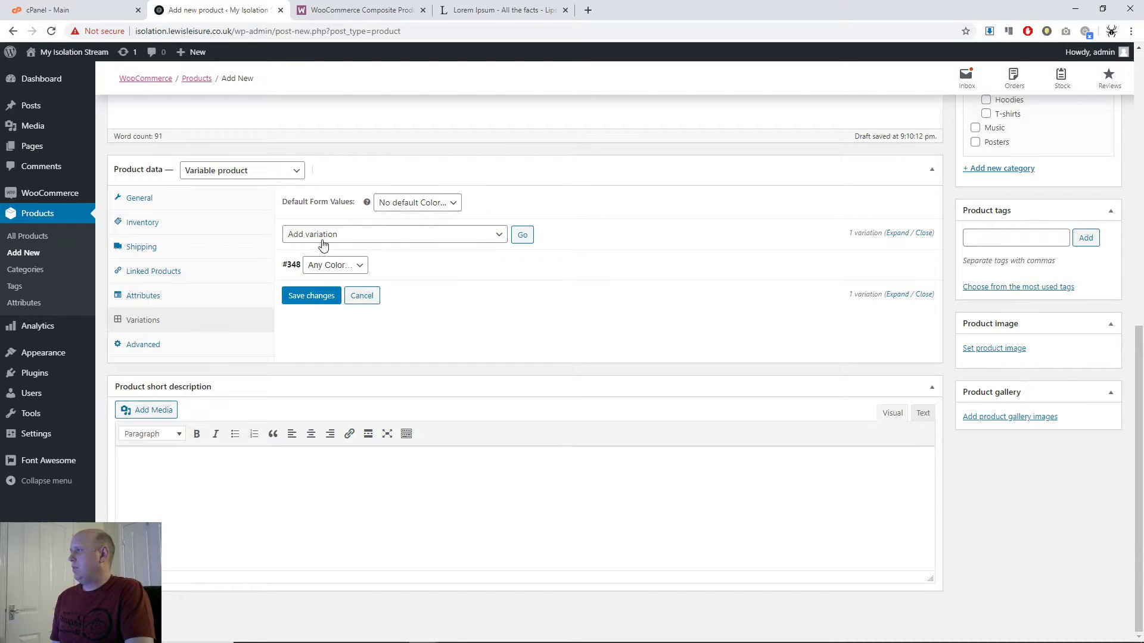
{"action": "left_click", "coordinate": [372, 302]}
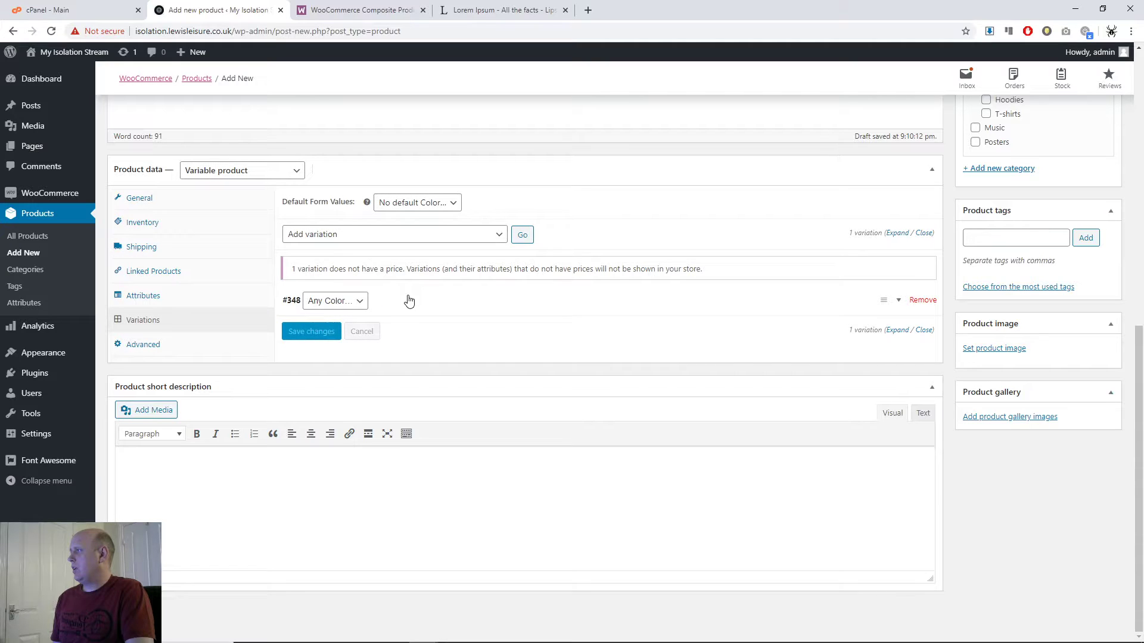
{"action": "left_click", "coordinate": [923, 300]}
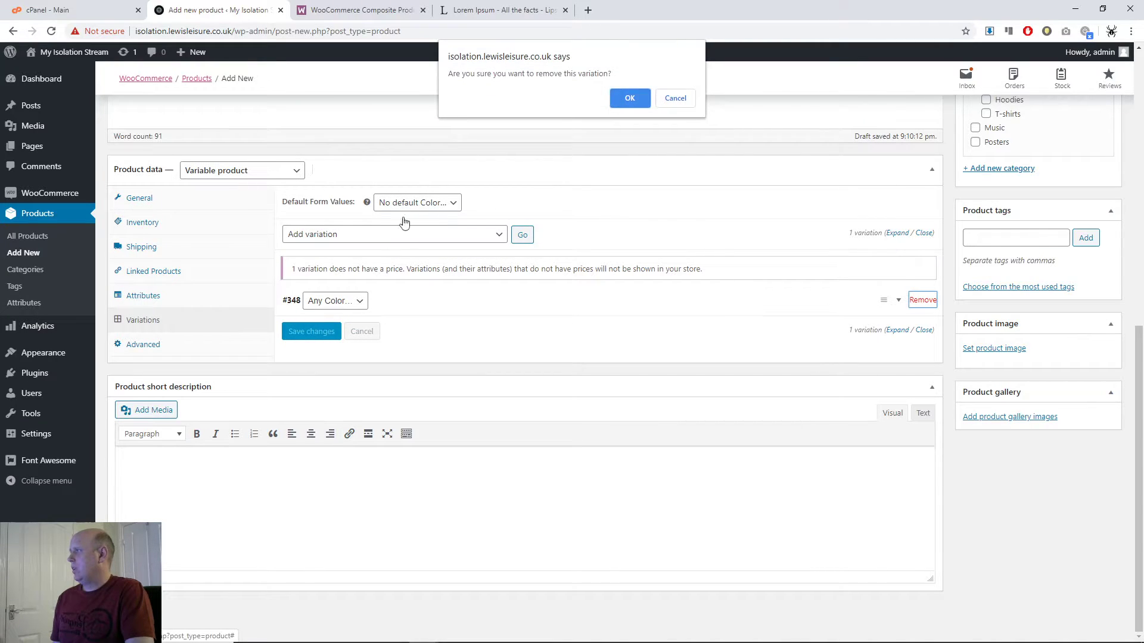
{"action": "left_click", "coordinate": [646, 100]}
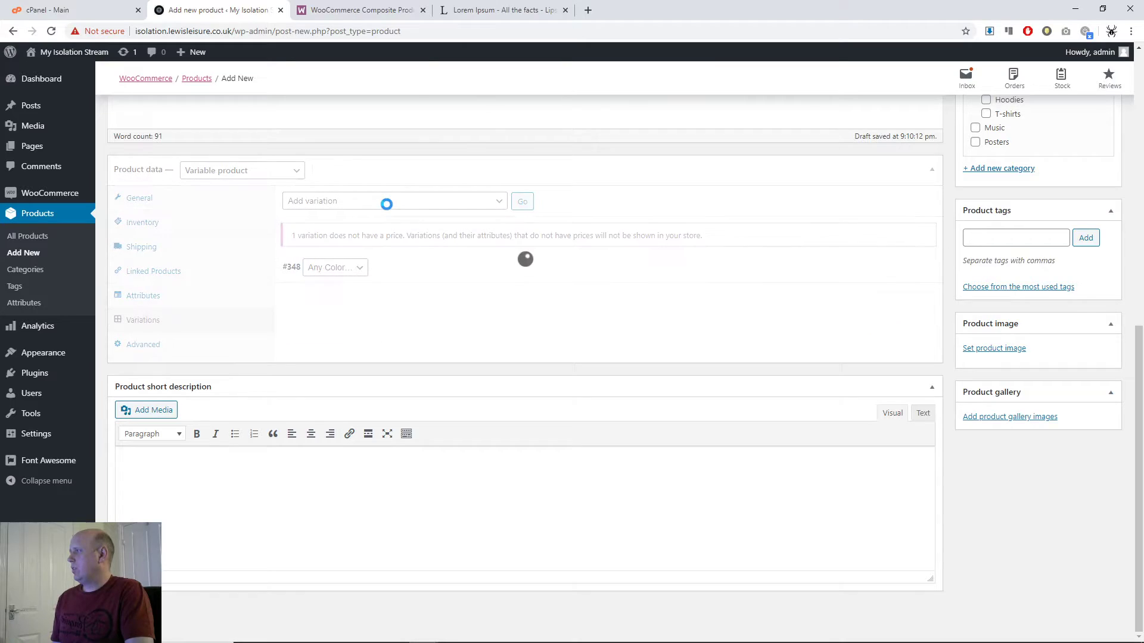
Create the product's variations automatically from all attributes
{"action": "left_click", "coordinate": [480, 202]}
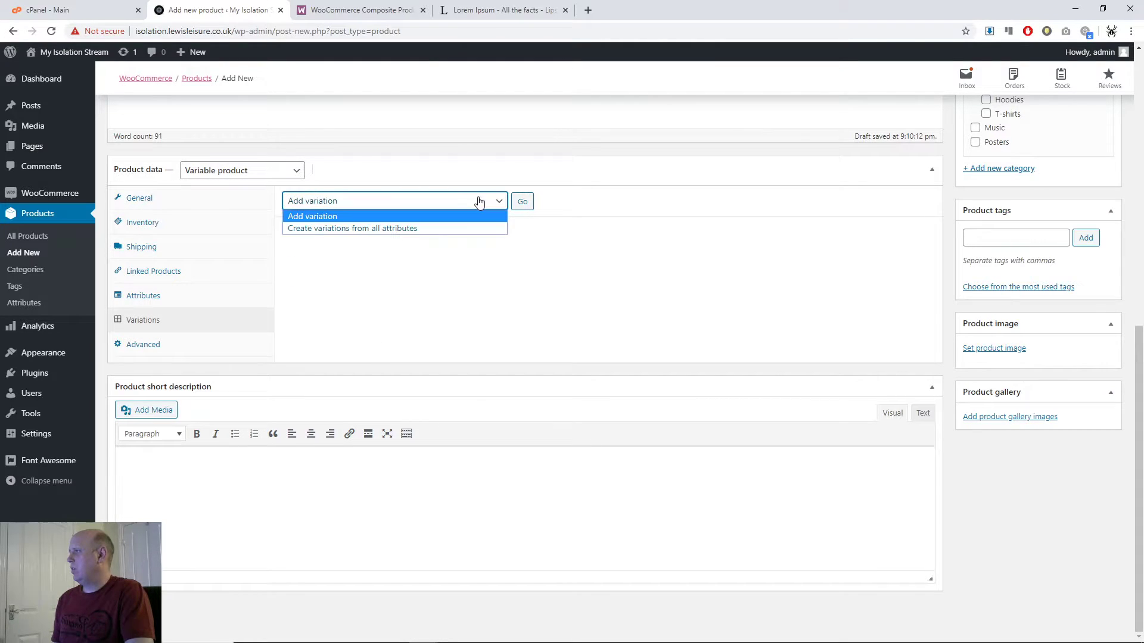
{"action": "left_click", "coordinate": [463, 227]}
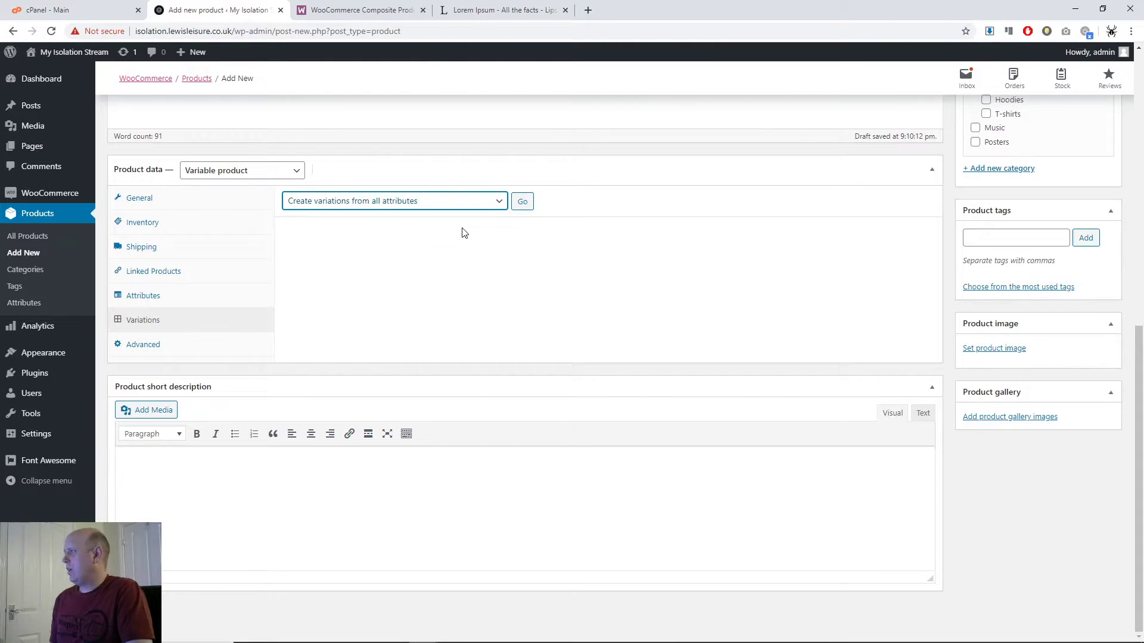
{"action": "left_click", "coordinate": [523, 201]}
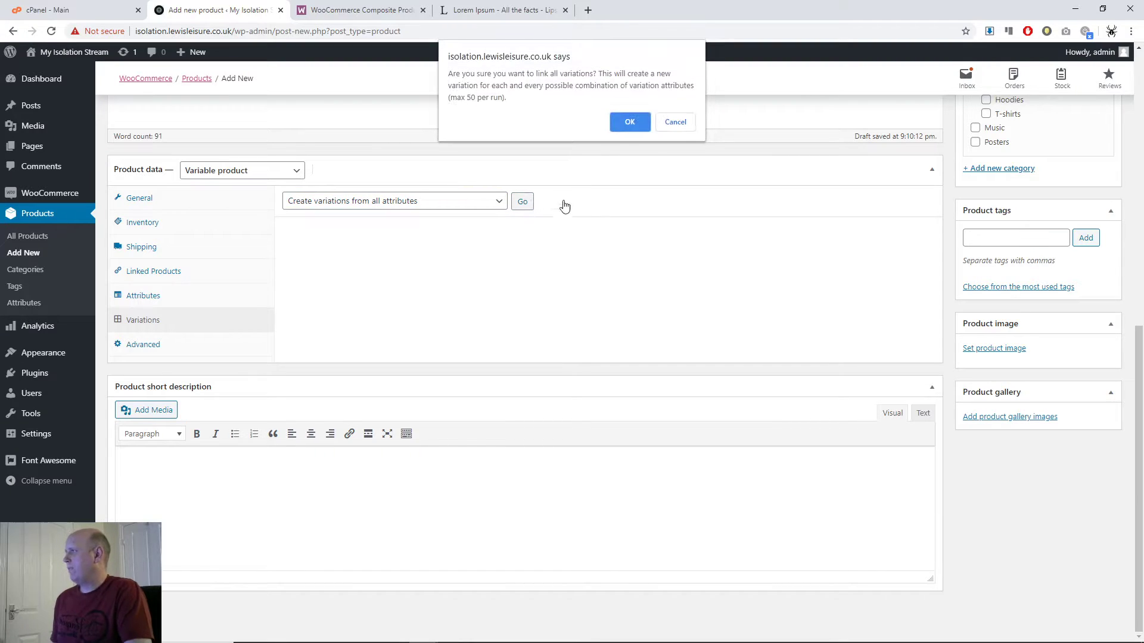
{"action": "left_click", "coordinate": [622, 123]}
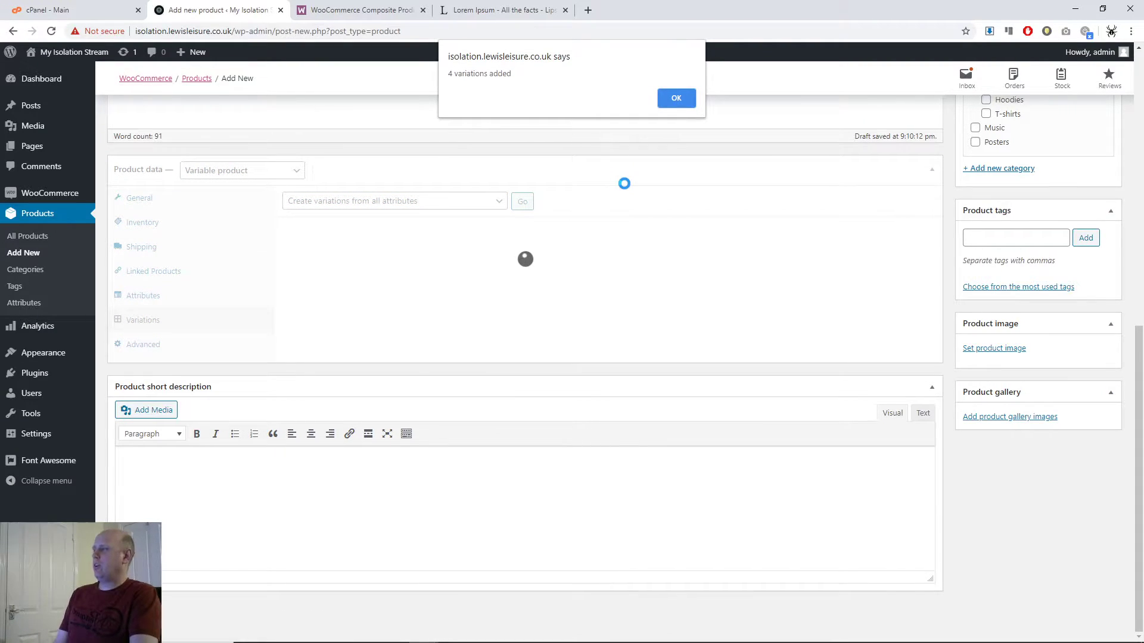
{"action": "left_click", "coordinate": [677, 98]}
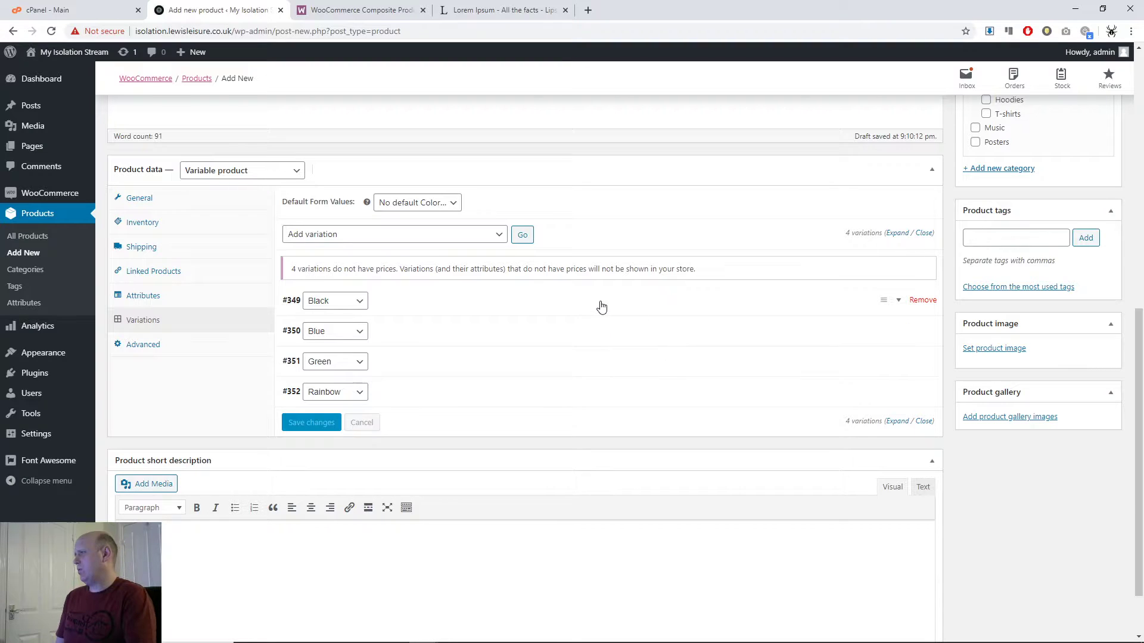
Enable stock management for the Black variation and keep backorders set to Do not allow
{"action": "left_click", "coordinate": [599, 304]}
{"action": "scroll", "coordinate": [585, 332], "scroll_direction": "down", "scroll_amount": 3}
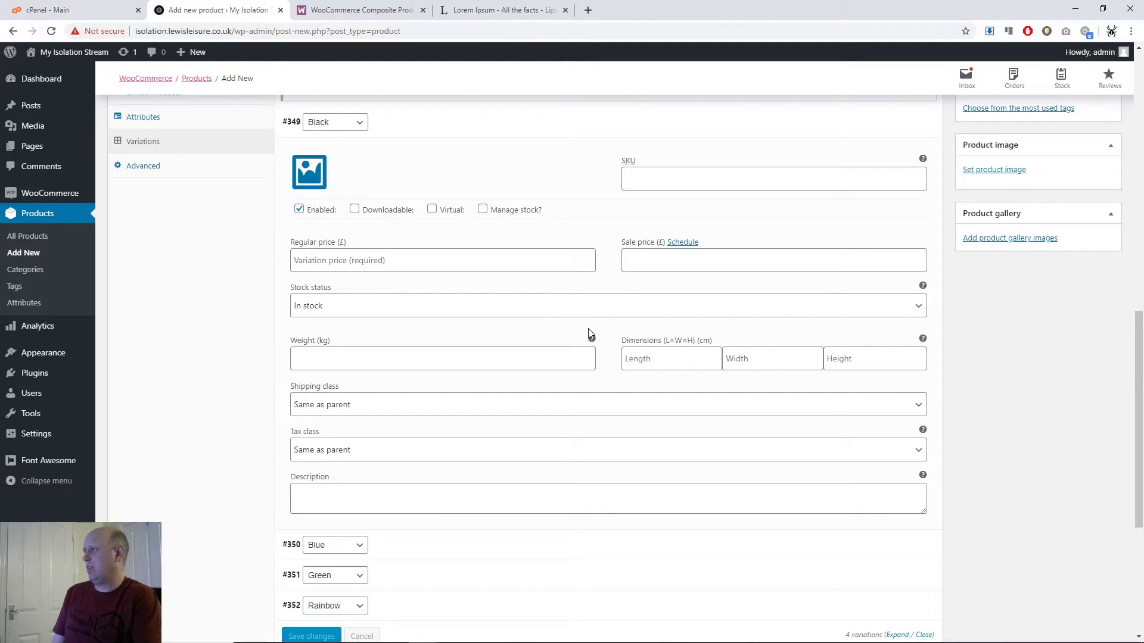
{"action": "left_click", "coordinate": [482, 209]}
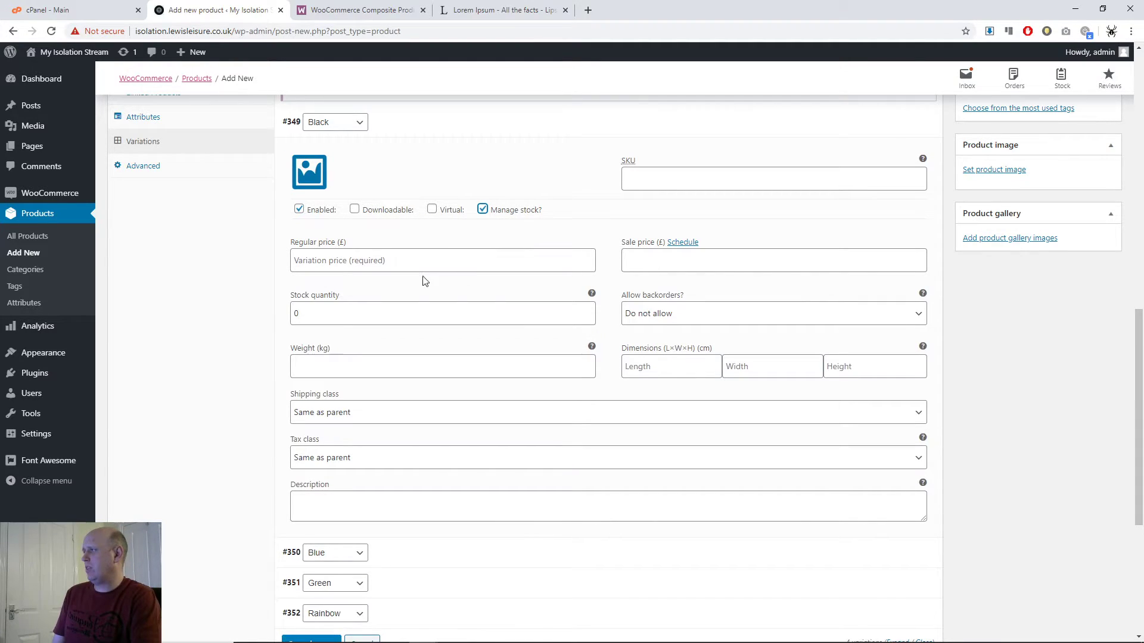
{"action": "double_click", "coordinate": [388, 312]}
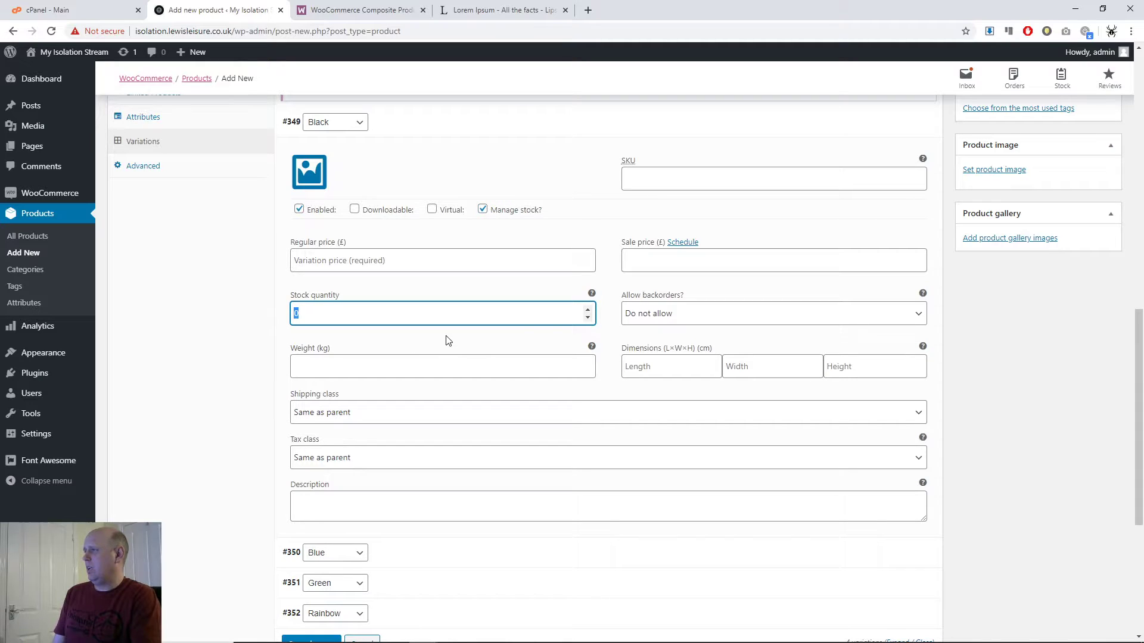
{"action": "left_click", "coordinate": [677, 316]}
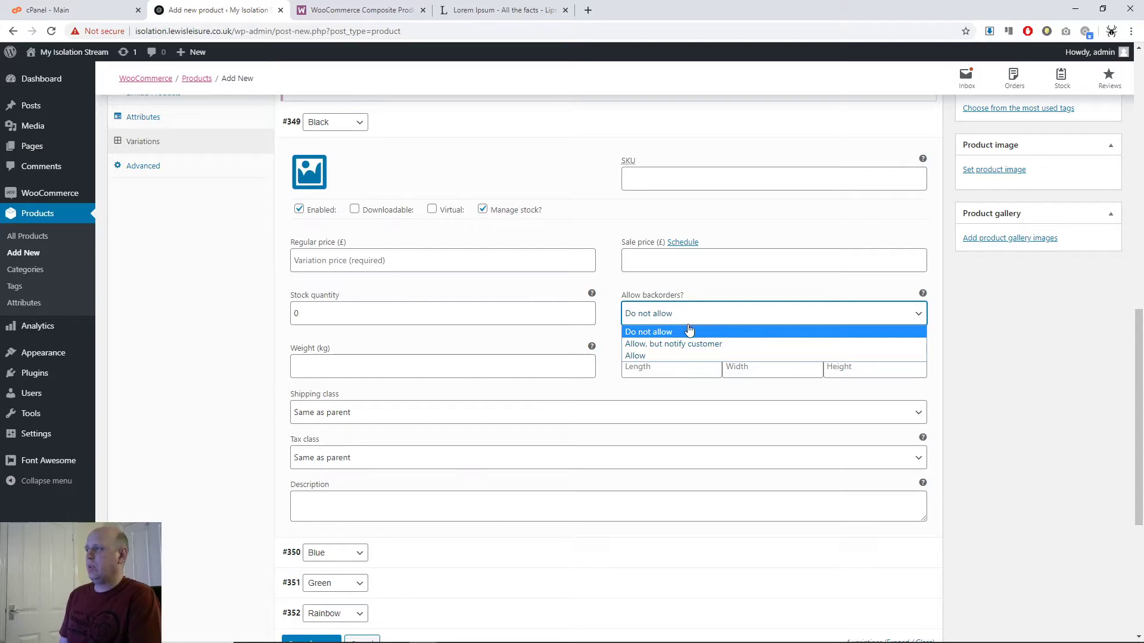
{"action": "left_click", "coordinate": [689, 334]}
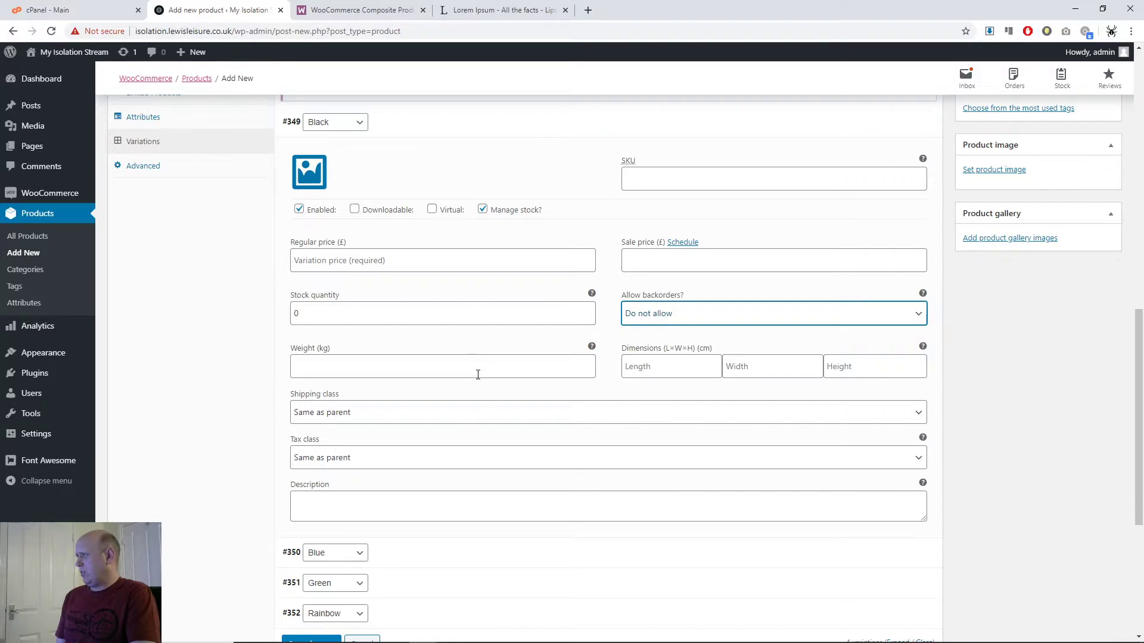
Set the Black variation's regular price to £4.99
{"action": "scroll", "coordinate": [478, 374], "scroll_direction": "down", "scroll_amount": 2}
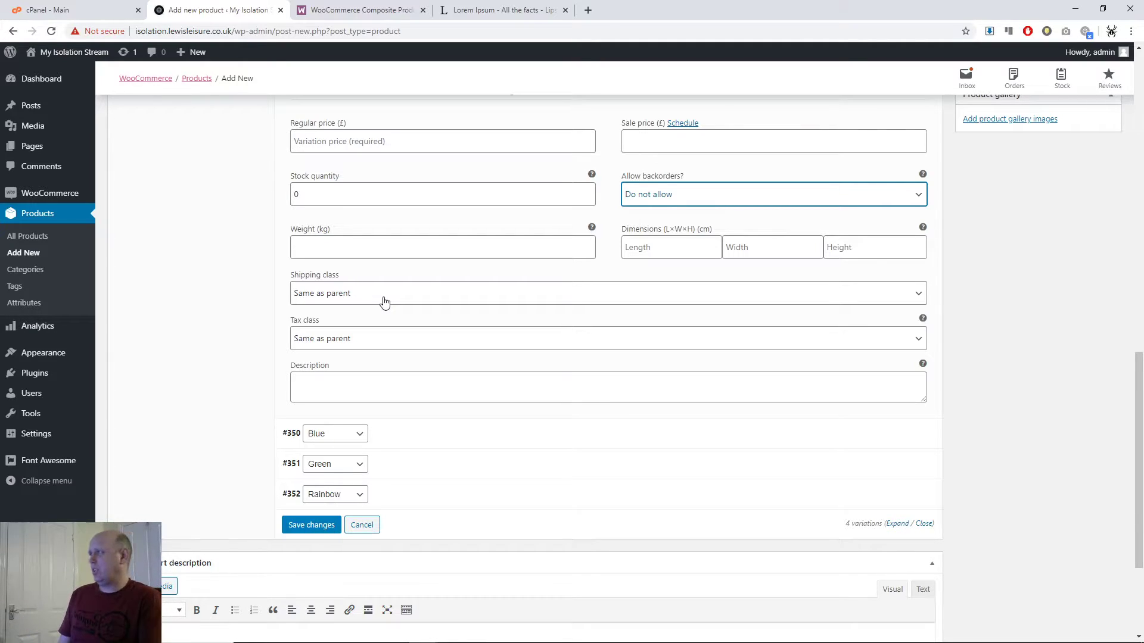
{"action": "scroll", "coordinate": [385, 301], "scroll_direction": "up", "scroll_amount": 6}
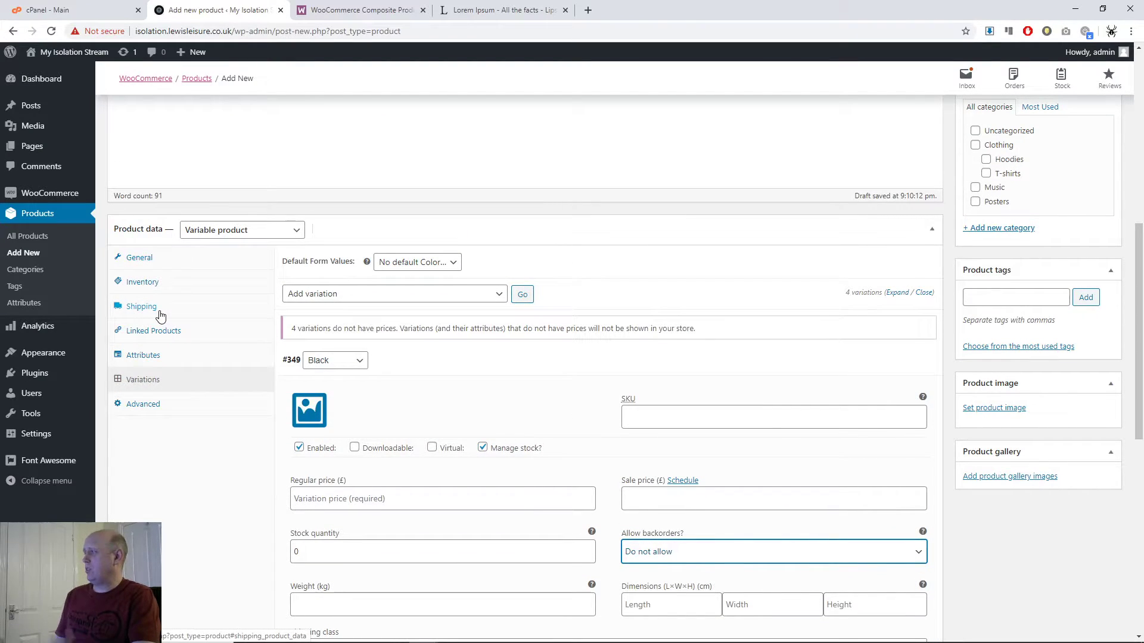
{"action": "scroll", "coordinate": [550, 359], "scroll_direction": "down", "scroll_amount": 5}
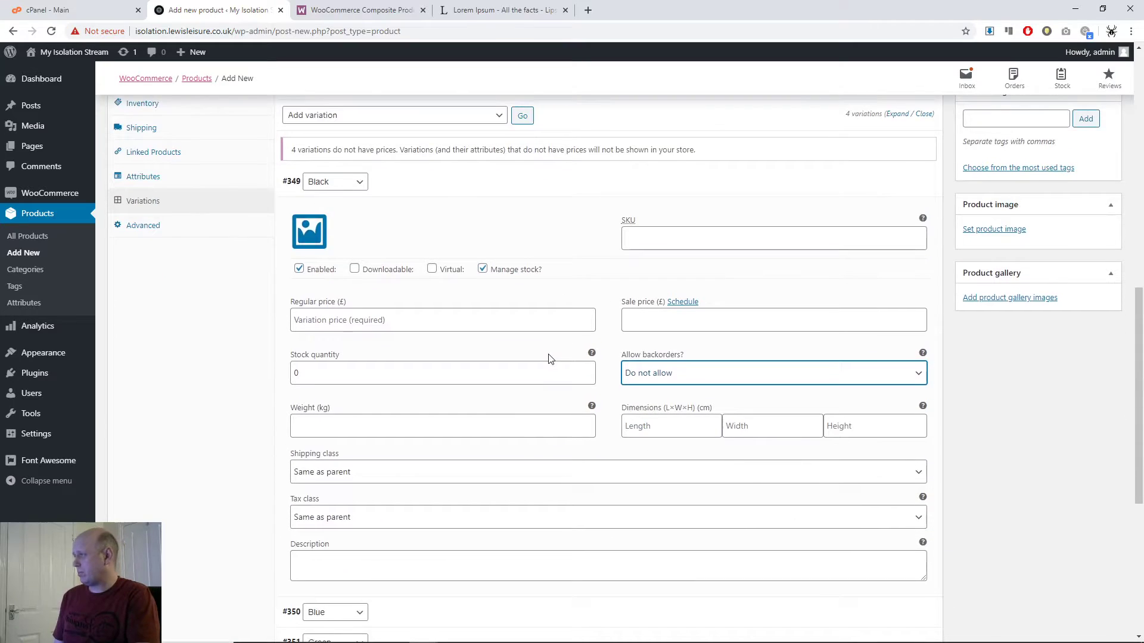
{"action": "scroll", "coordinate": [549, 360], "scroll_direction": "up", "scroll_amount": 1}
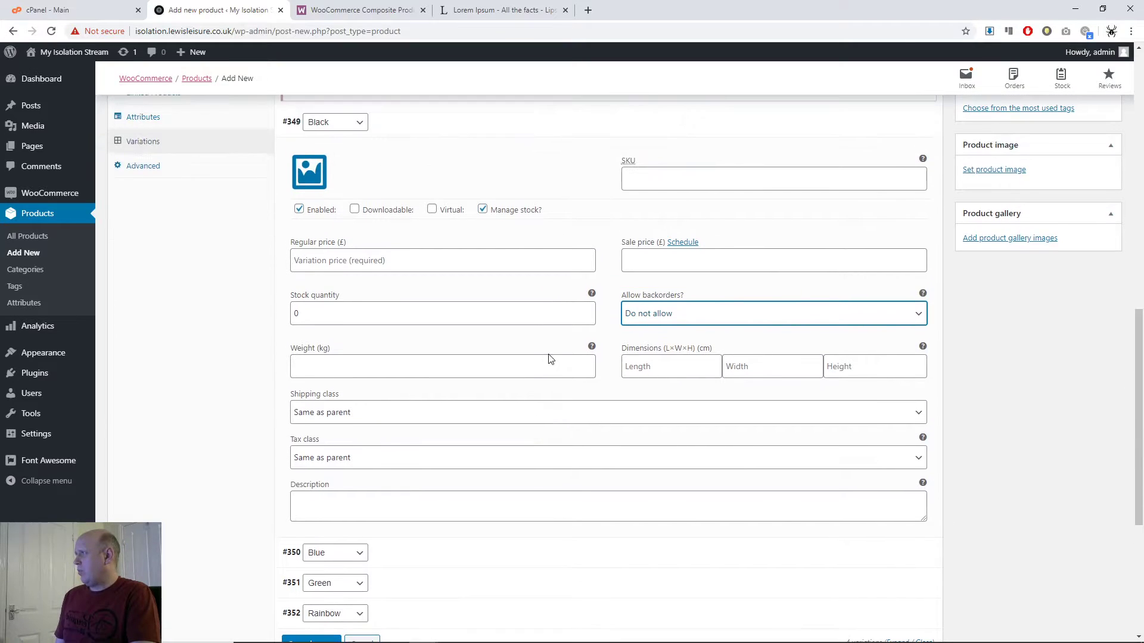
{"action": "left_click", "coordinate": [405, 264]}
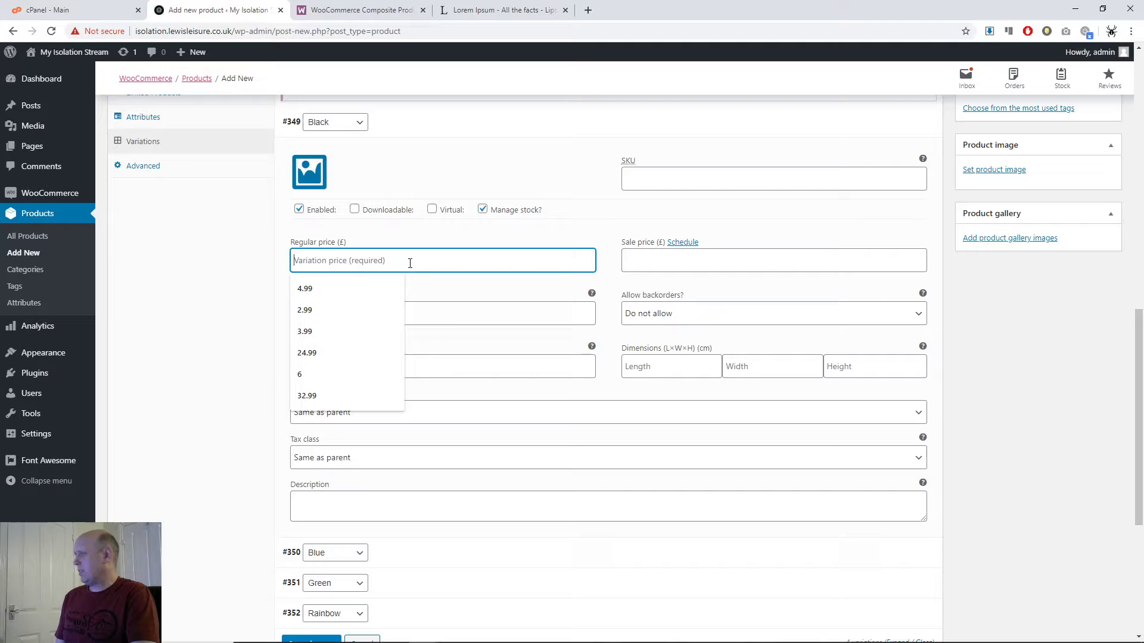
{"action": "left_click", "coordinate": [377, 287]}
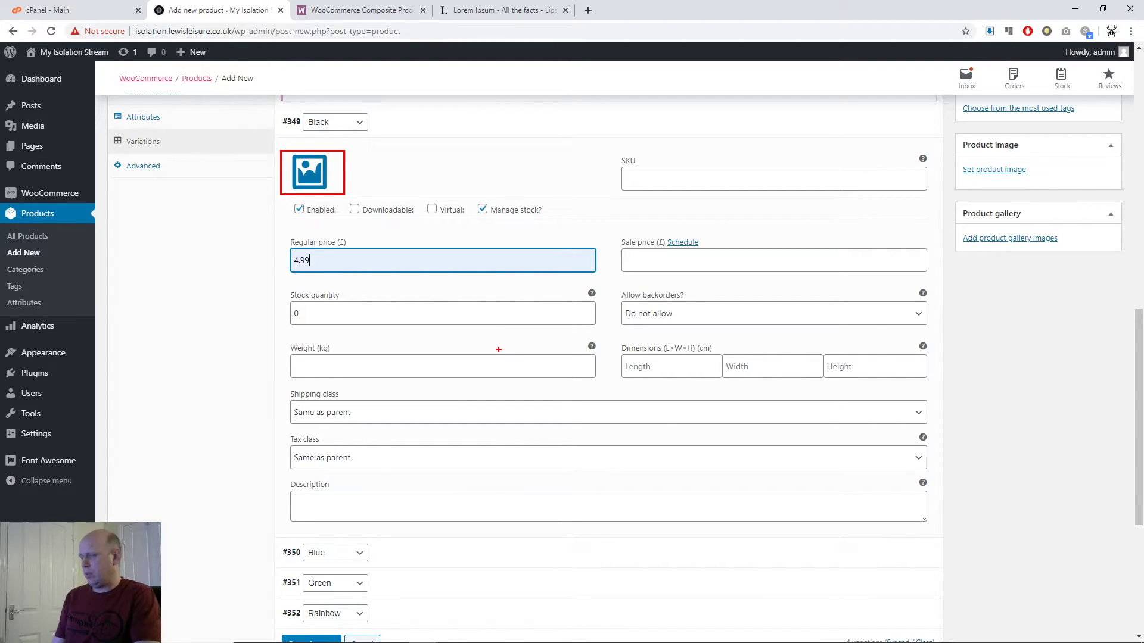
{"action": "left_click_drag", "start_coordinate": [257, 516], "coordinate": [441, 639]}
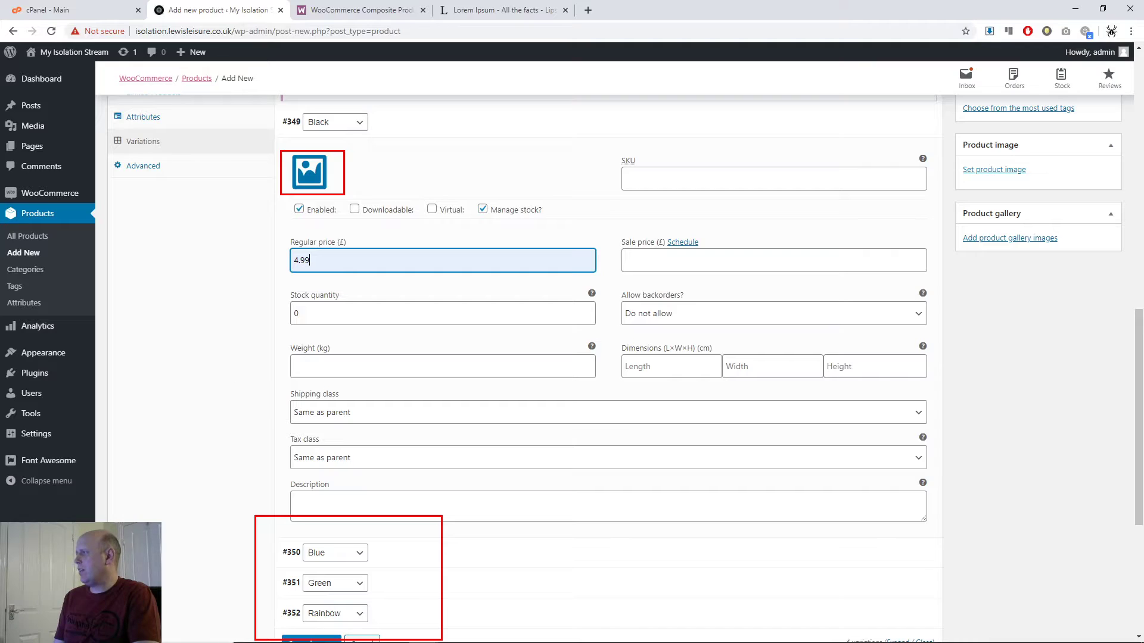
{"action": "key", "text": "Escape"}
{"action": "scroll", "coordinate": [554, 217], "scroll_direction": "up", "scroll_amount": 3}
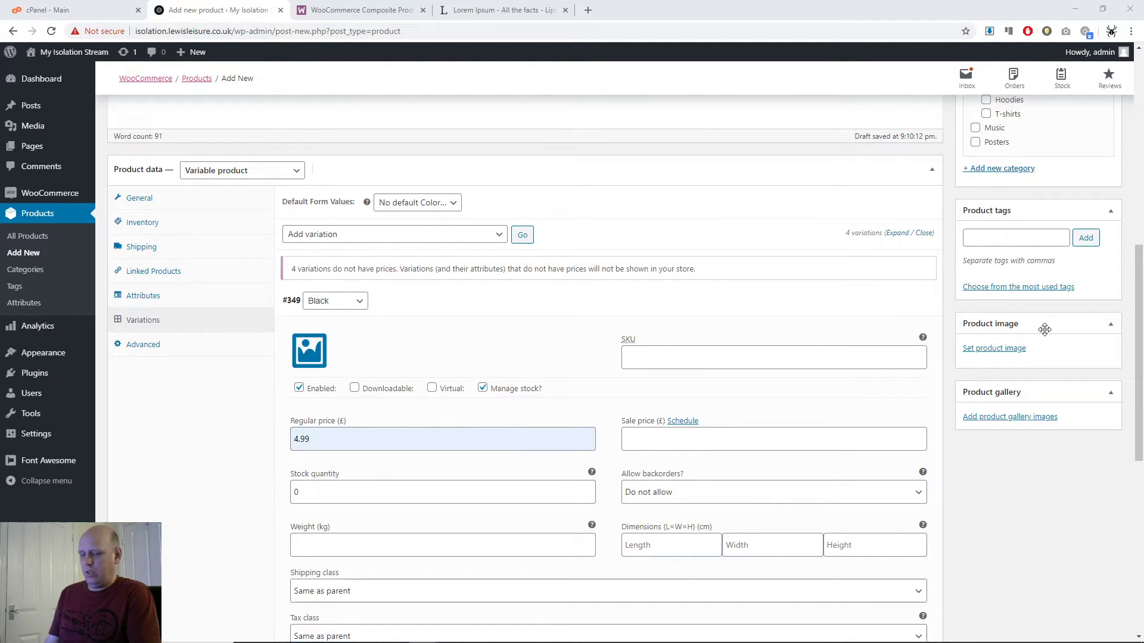
Set the product image to logo_poster.jpg from the media library
{"action": "left_click_drag", "start_coordinate": [931, 308], "coordinate": [1134, 374]}
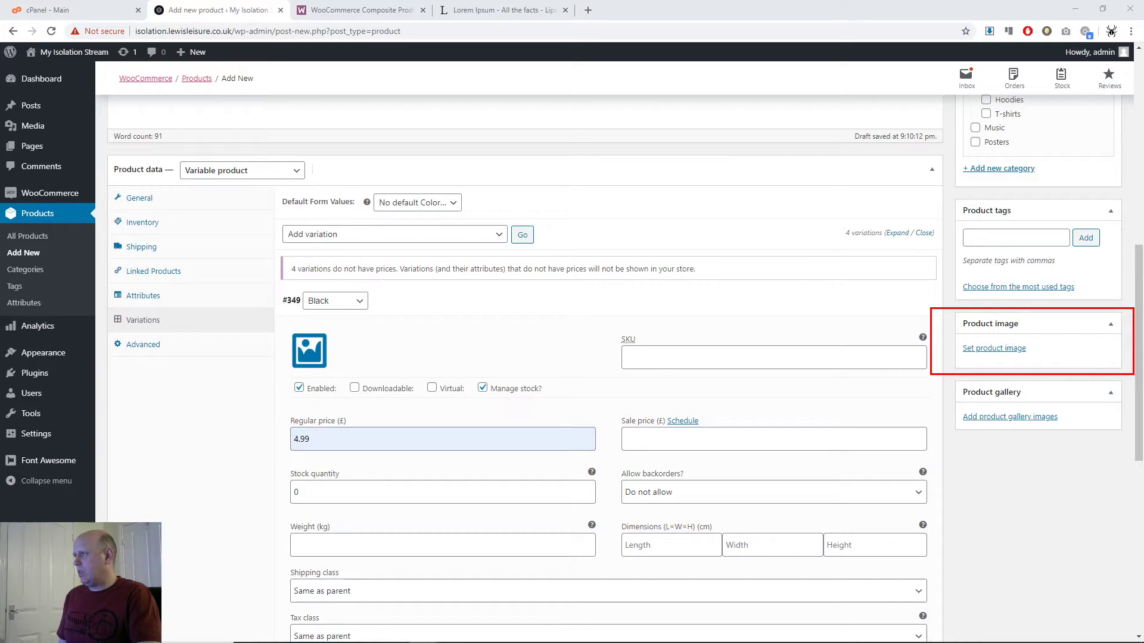
{"action": "left_click", "coordinate": [992, 350]}
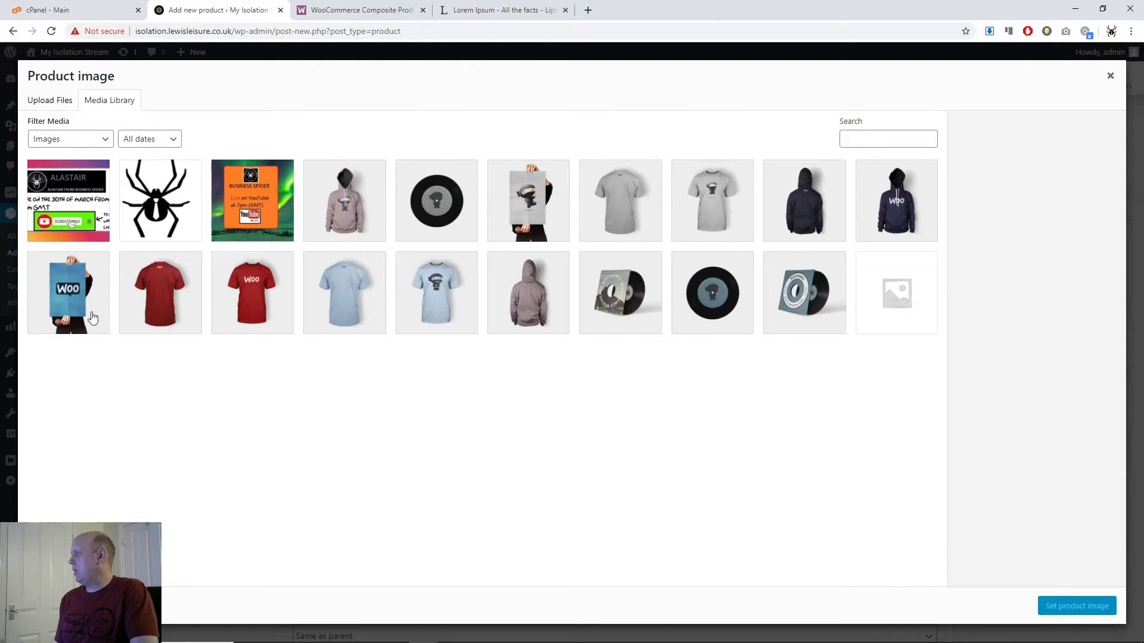
{"action": "left_click", "coordinate": [70, 293]}
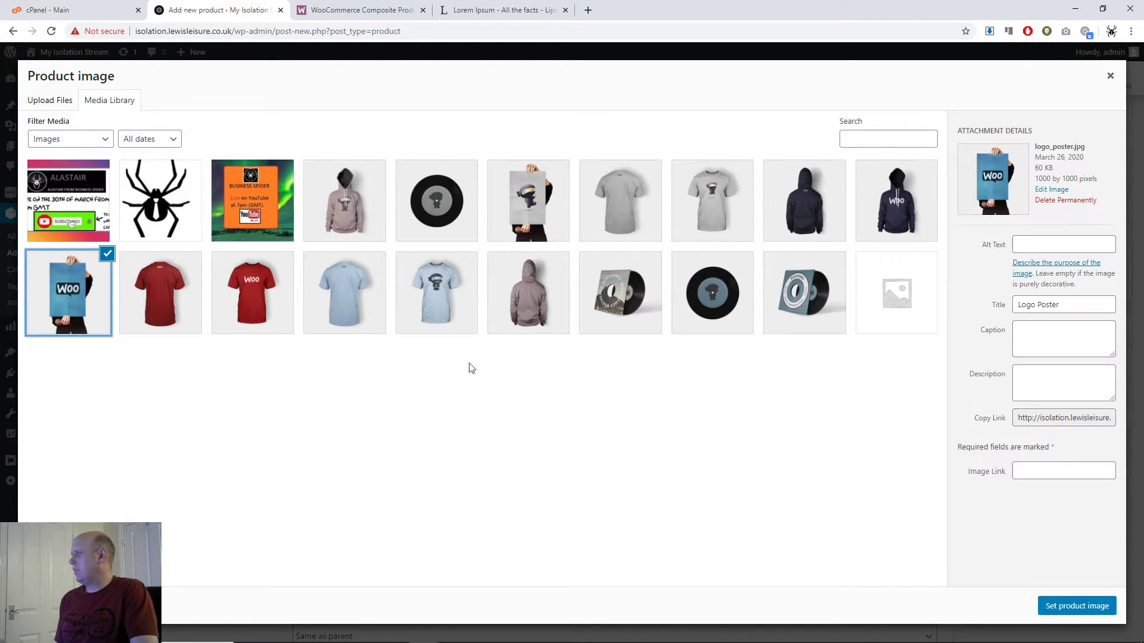
{"action": "left_click", "coordinate": [1079, 606]}
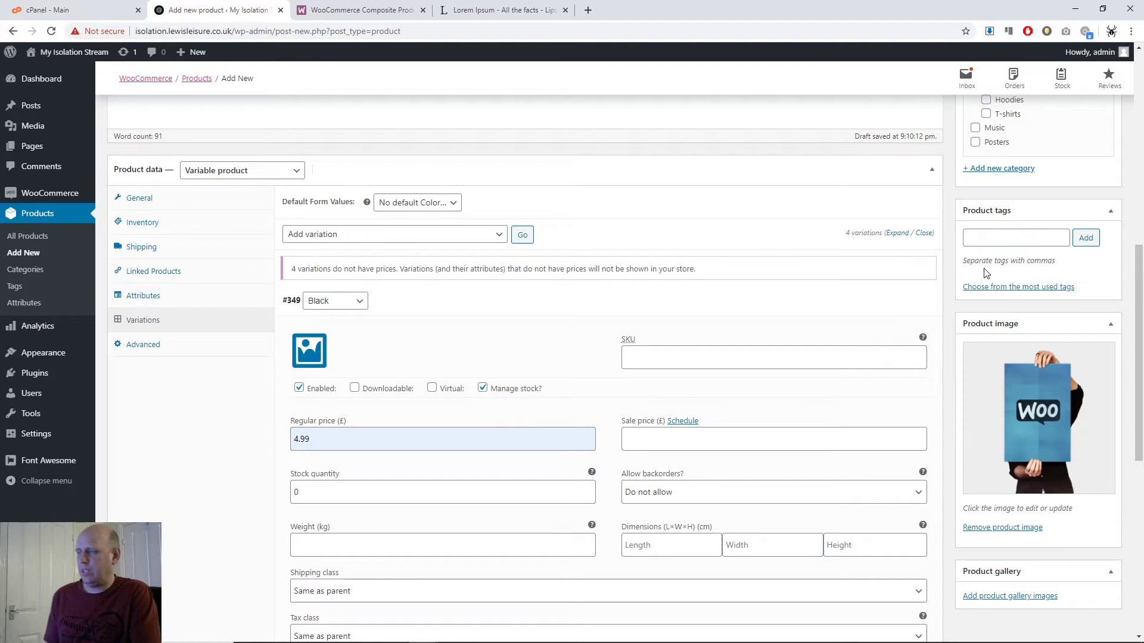
Set the Black variation's image to logo_hoodie_back.jpg from the media library
{"action": "scroll", "coordinate": [731, 412], "scroll_direction": "down", "scroll_amount": 2}
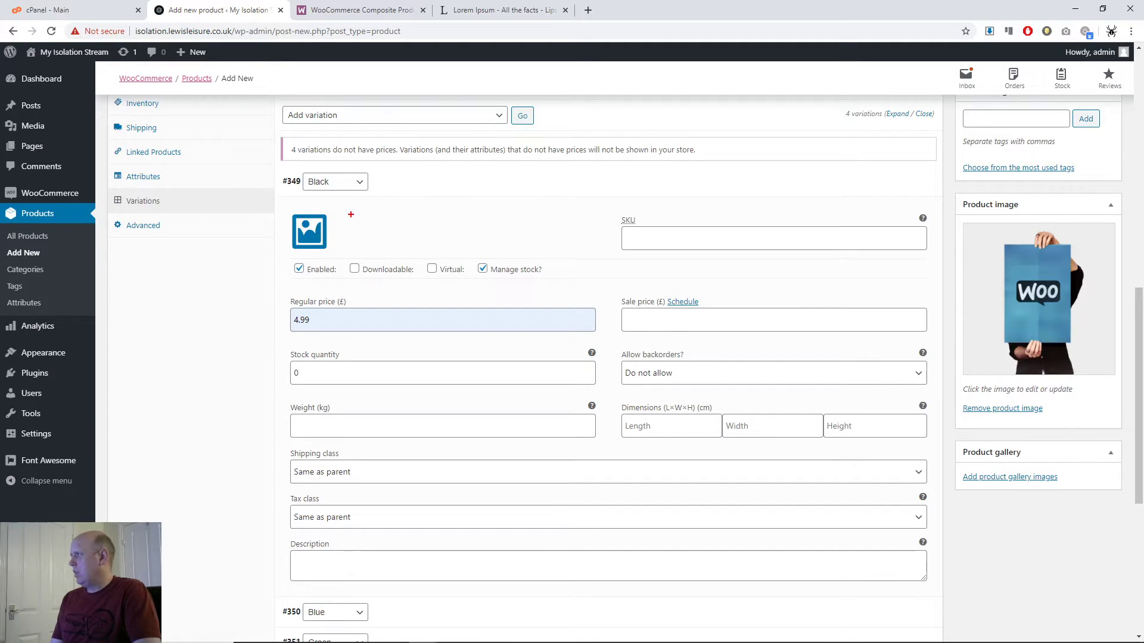
{"action": "left_click_drag", "start_coordinate": [351, 210], "coordinate": [274, 249]}
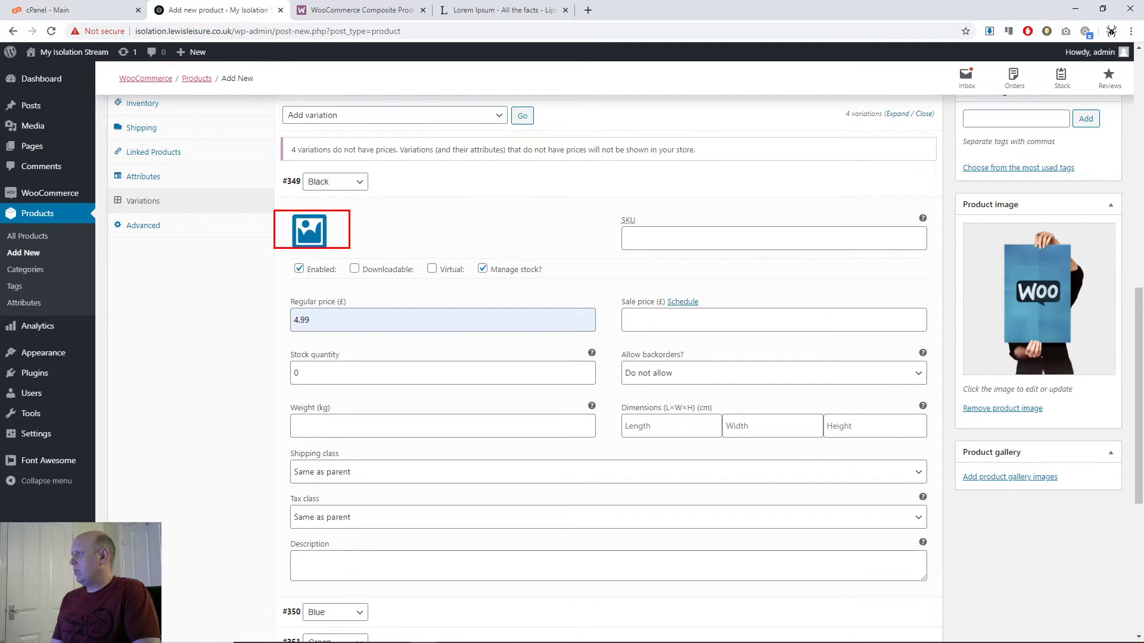
{"action": "left_click", "coordinate": [313, 238]}
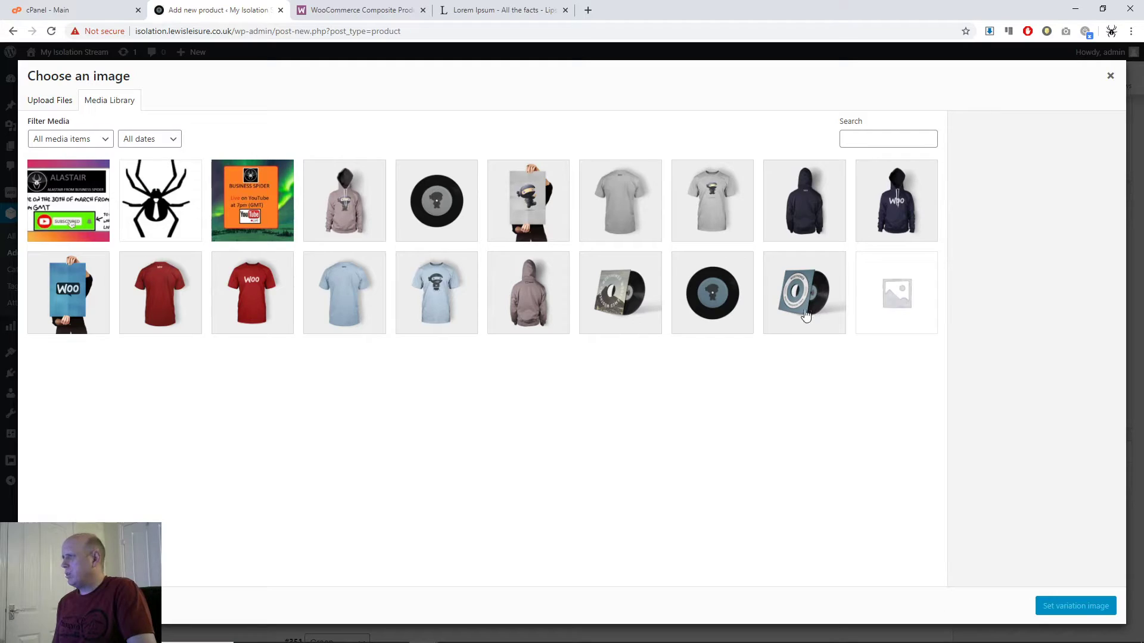
{"action": "left_click", "coordinate": [811, 213]}
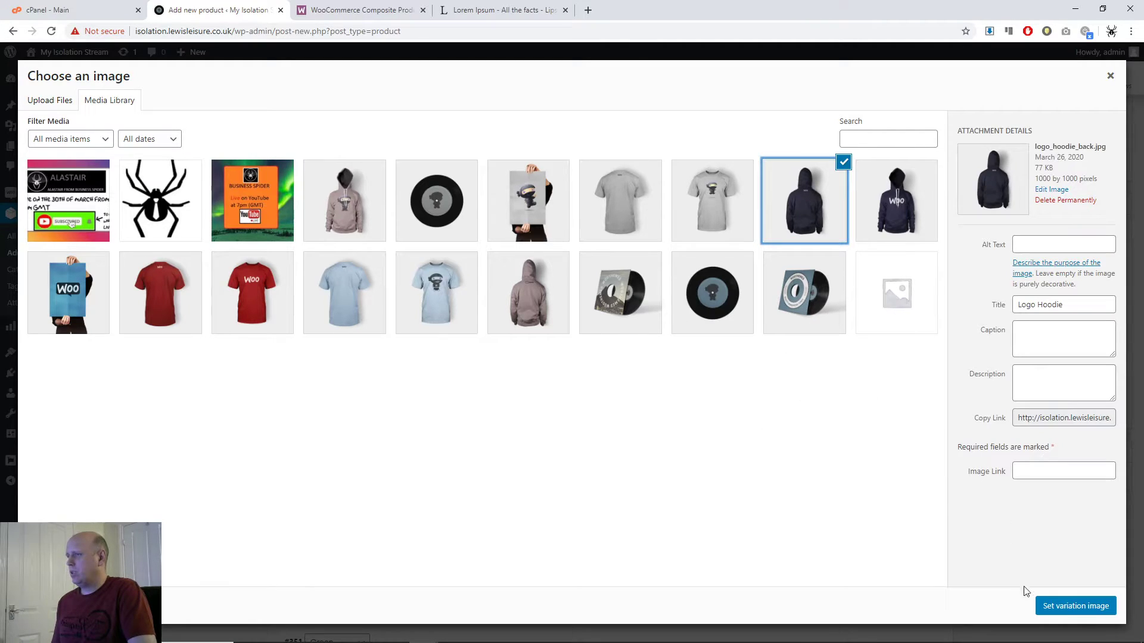
{"action": "left_click", "coordinate": [1071, 607]}
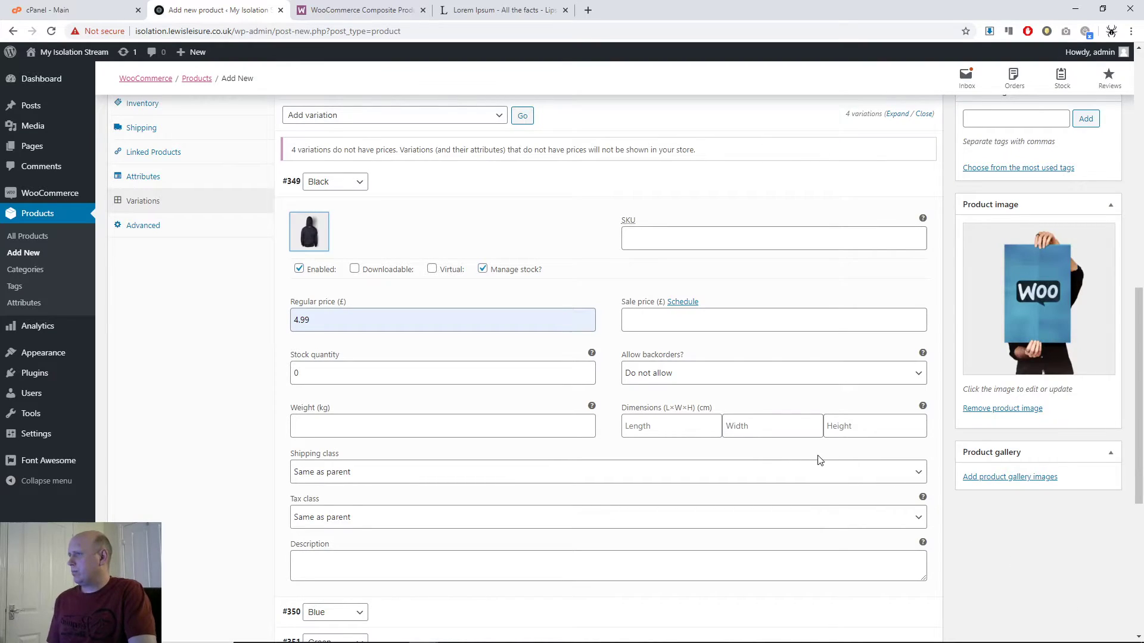
Set the Blue variation's regular price to £14.99 and assign it the plain light-blue T-shirt image
{"action": "scroll", "coordinate": [476, 342], "scroll_direction": "down", "scroll_amount": 4}
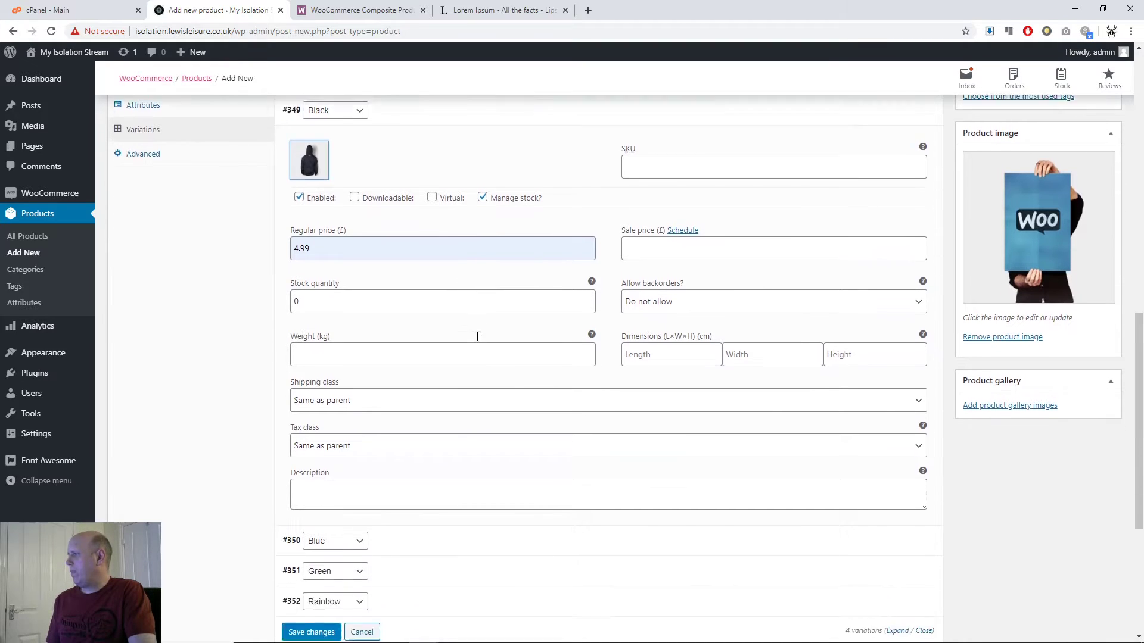
{"action": "left_click", "coordinate": [516, 381]}
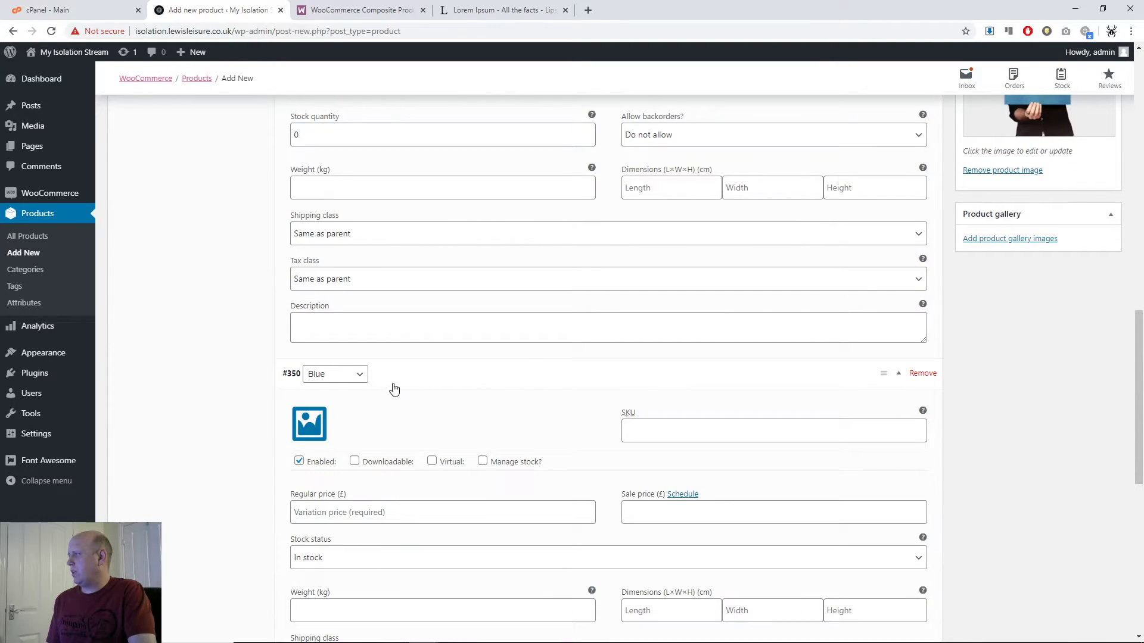
{"action": "left_click", "coordinate": [378, 512]}
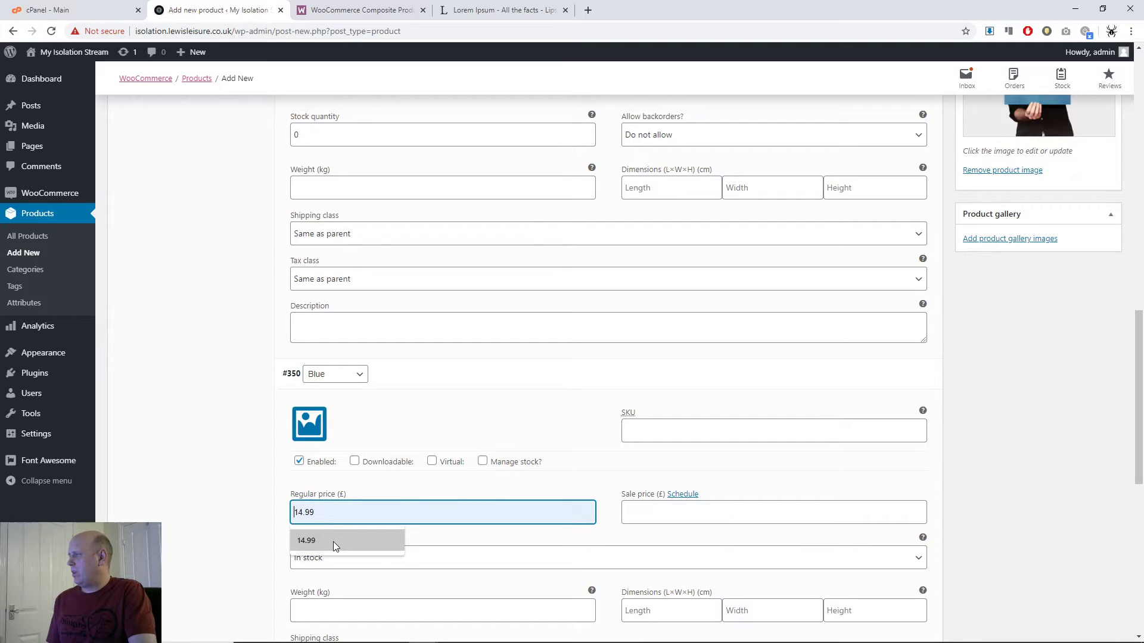
{"action": "left_click", "coordinate": [333, 541]}
{"action": "left_click", "coordinate": [309, 423]}
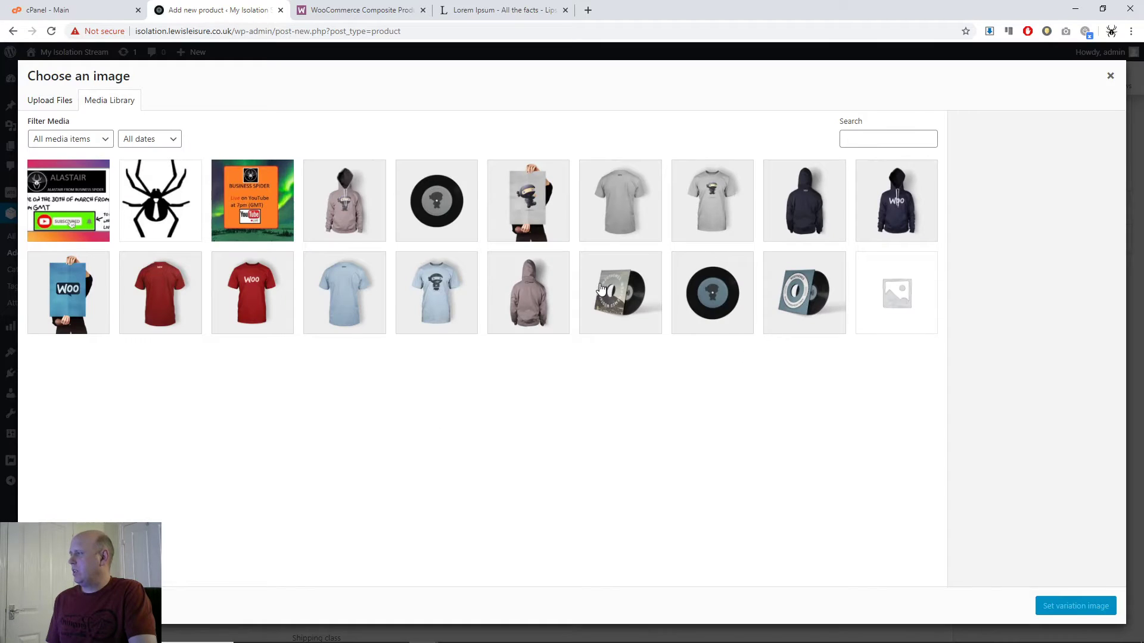
{"action": "left_click", "coordinate": [362, 294]}
{"action": "left_click", "coordinate": [1064, 612]}
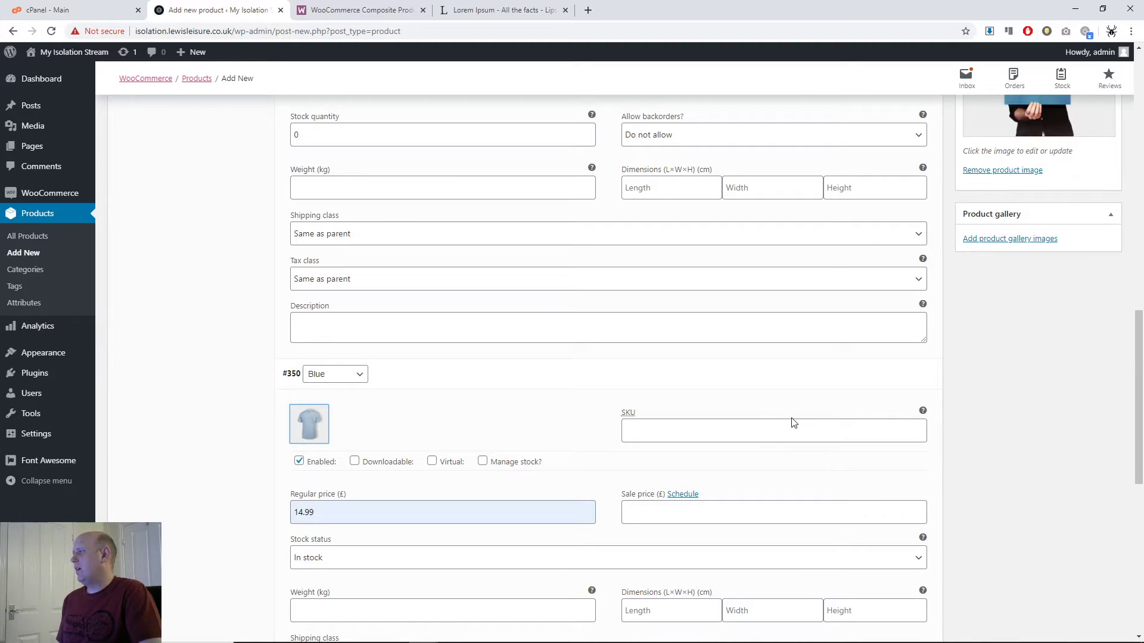
Assign the red Woo T-shirt image from the media library to the Green variation
{"action": "scroll", "coordinate": [793, 423], "scroll_direction": "down", "scroll_amount": 5}
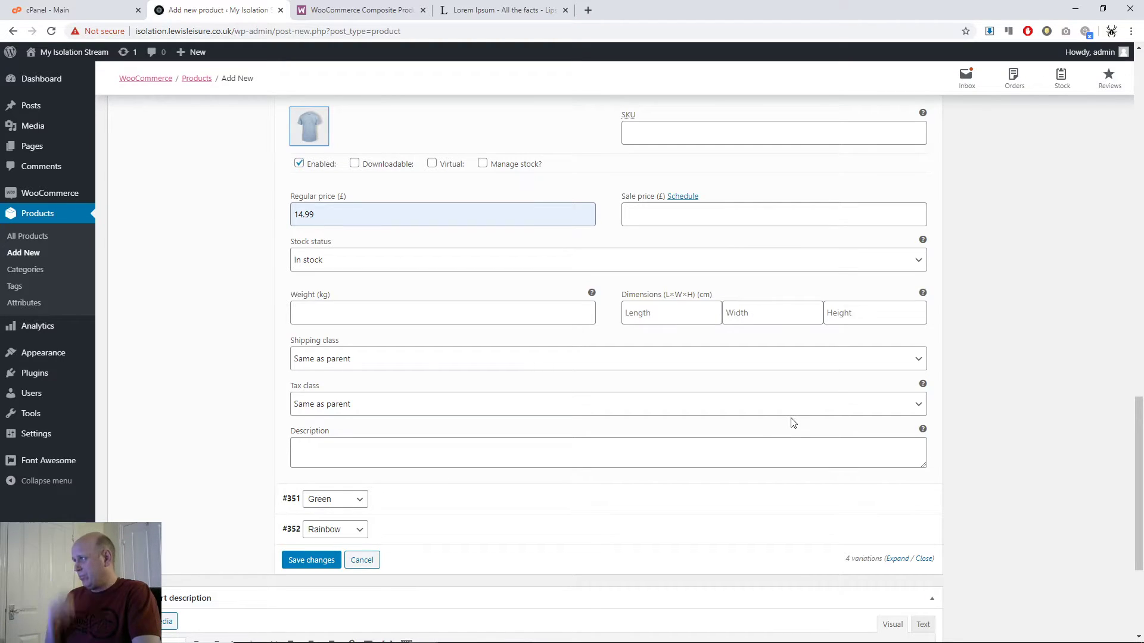
{"action": "left_click", "coordinate": [548, 499]}
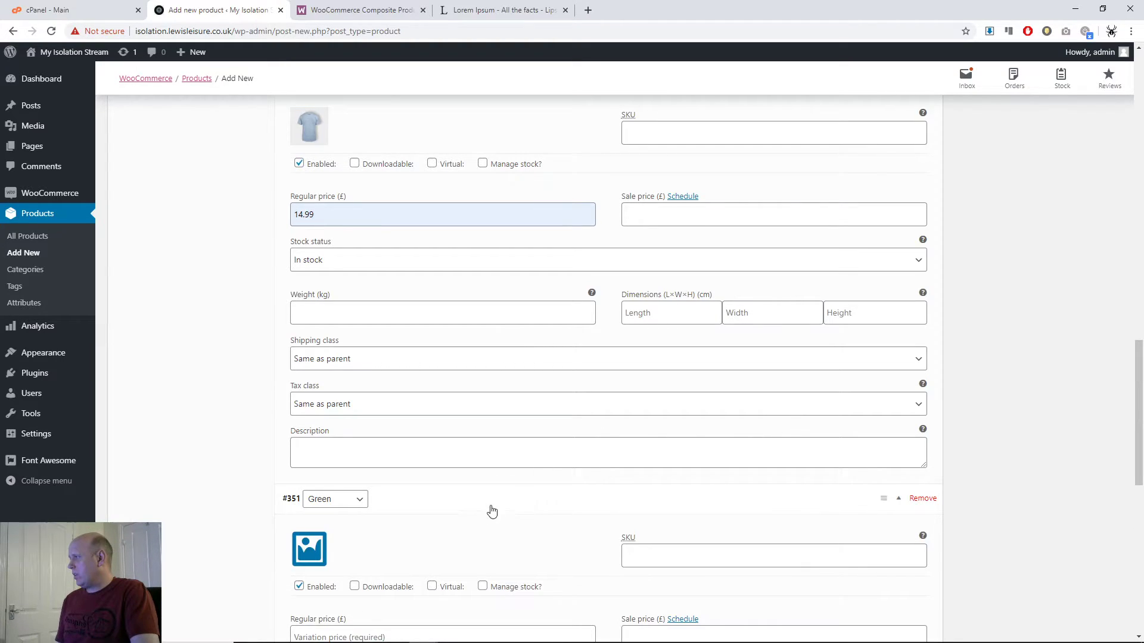
{"action": "left_click", "coordinate": [310, 549]}
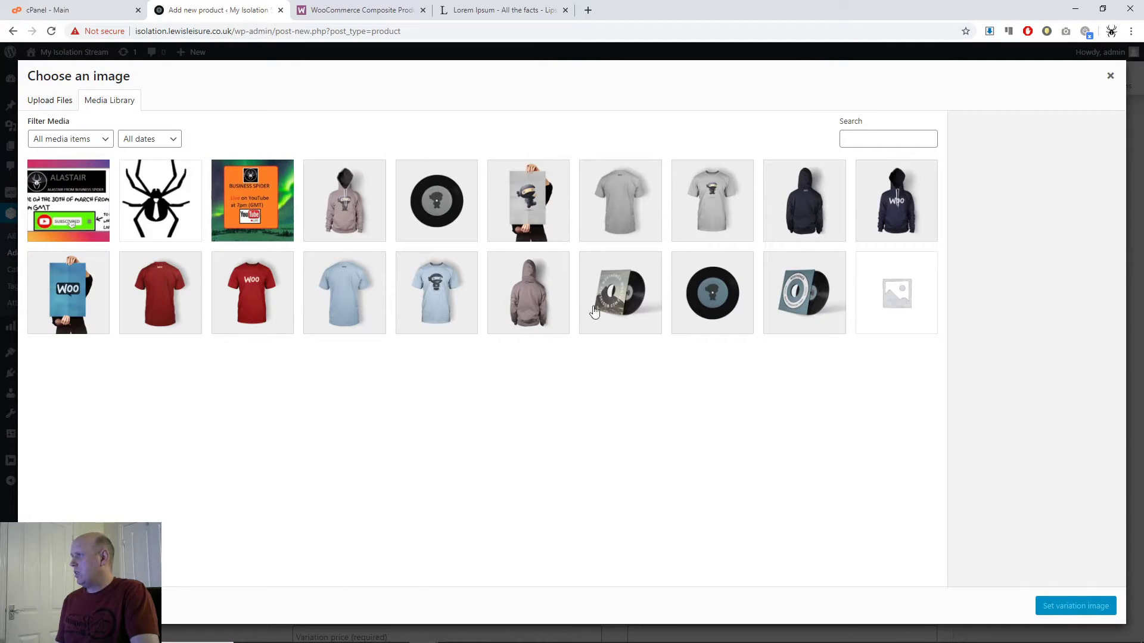
{"action": "left_click", "coordinate": [263, 319]}
{"action": "left_click", "coordinate": [1076, 606]}
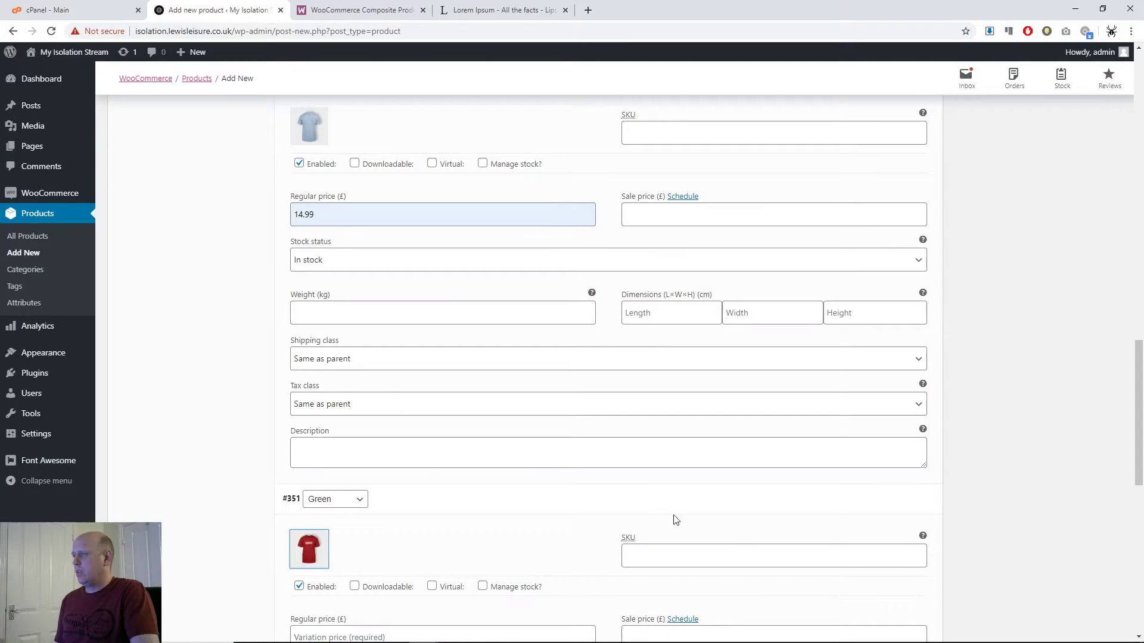
Expand the Rainbow variation and set the Green variation's regular price to £7.99
{"action": "scroll", "coordinate": [675, 520], "scroll_direction": "down", "scroll_amount": 9}
{"action": "scroll", "coordinate": [685, 450], "scroll_direction": "up", "scroll_amount": 3}
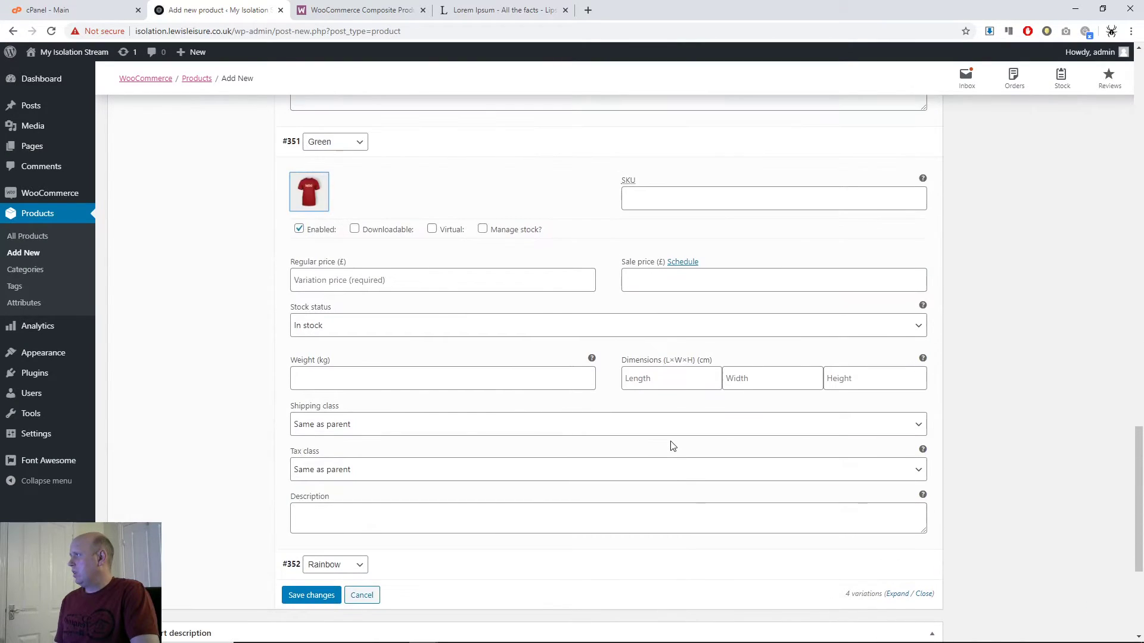
{"action": "scroll", "coordinate": [582, 439], "scroll_direction": "down", "scroll_amount": 1}
{"action": "left_click", "coordinate": [429, 513]}
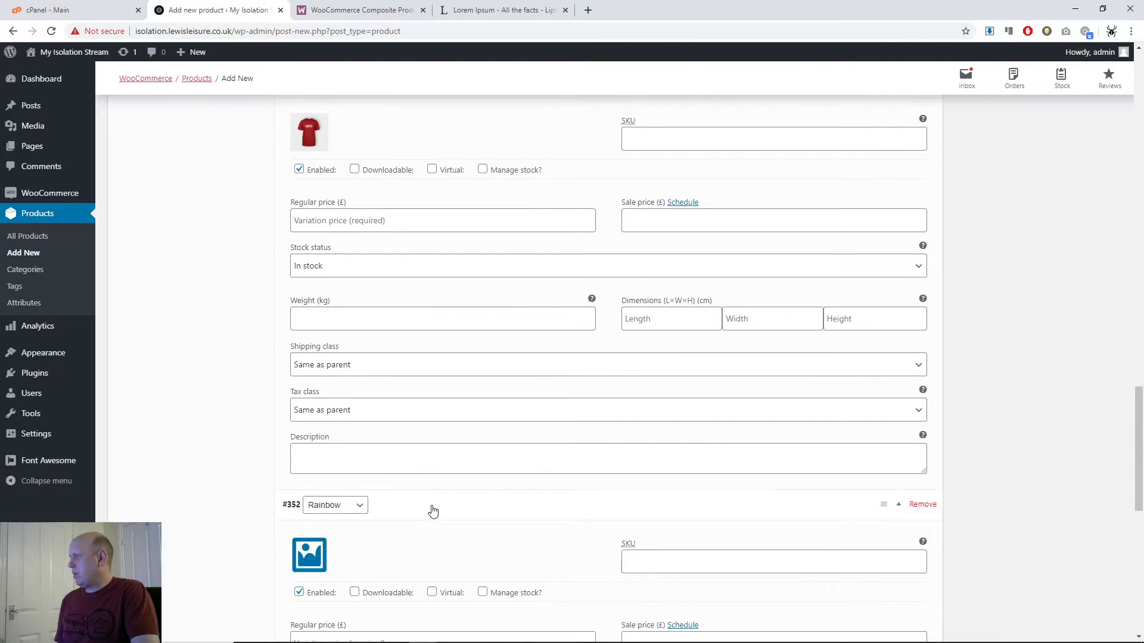
{"action": "scroll", "coordinate": [433, 511], "scroll_direction": "down", "scroll_amount": 3}
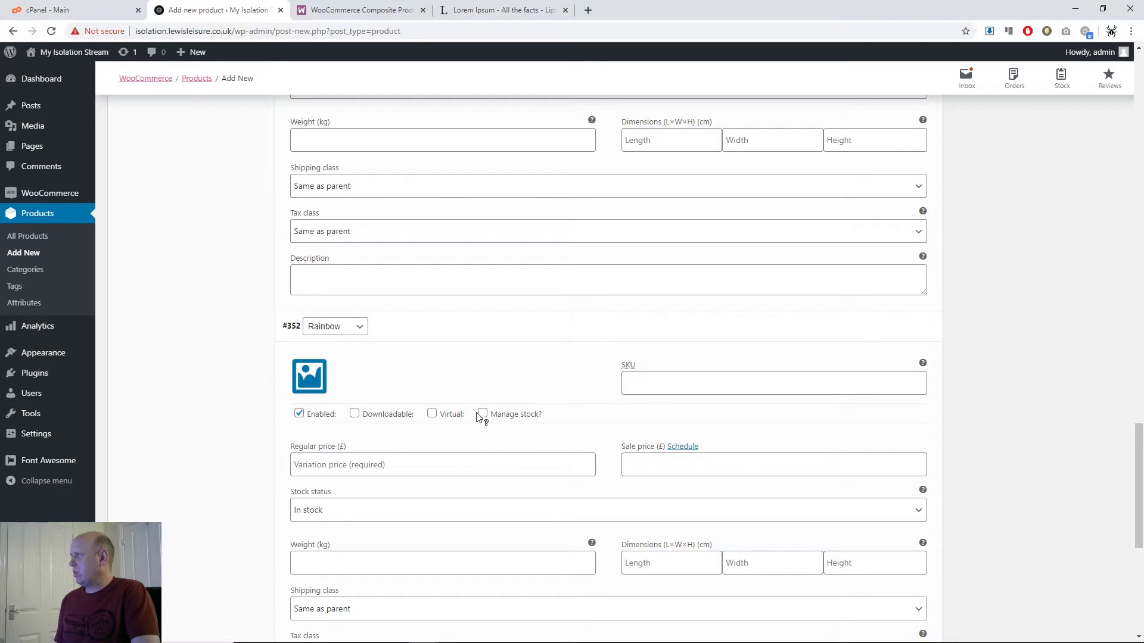
{"action": "scroll", "coordinate": [473, 414], "scroll_direction": "up", "scroll_amount": 4}
{"action": "left_click", "coordinate": [393, 289]}
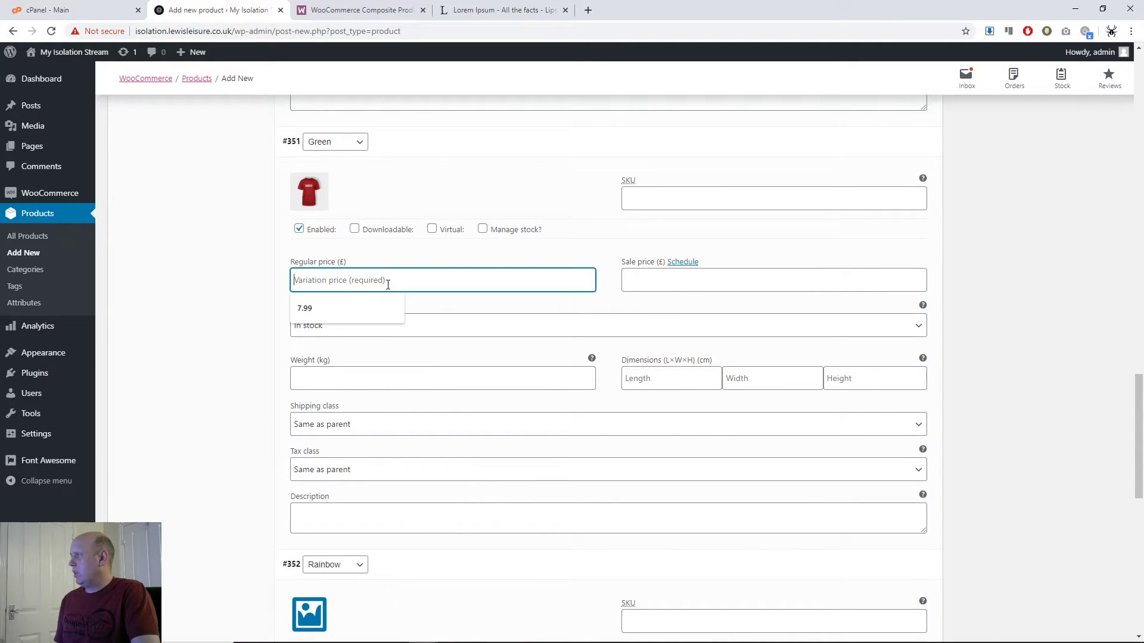
{"action": "left_click", "coordinate": [334, 316]}
{"action": "left_click", "coordinate": [480, 303]}
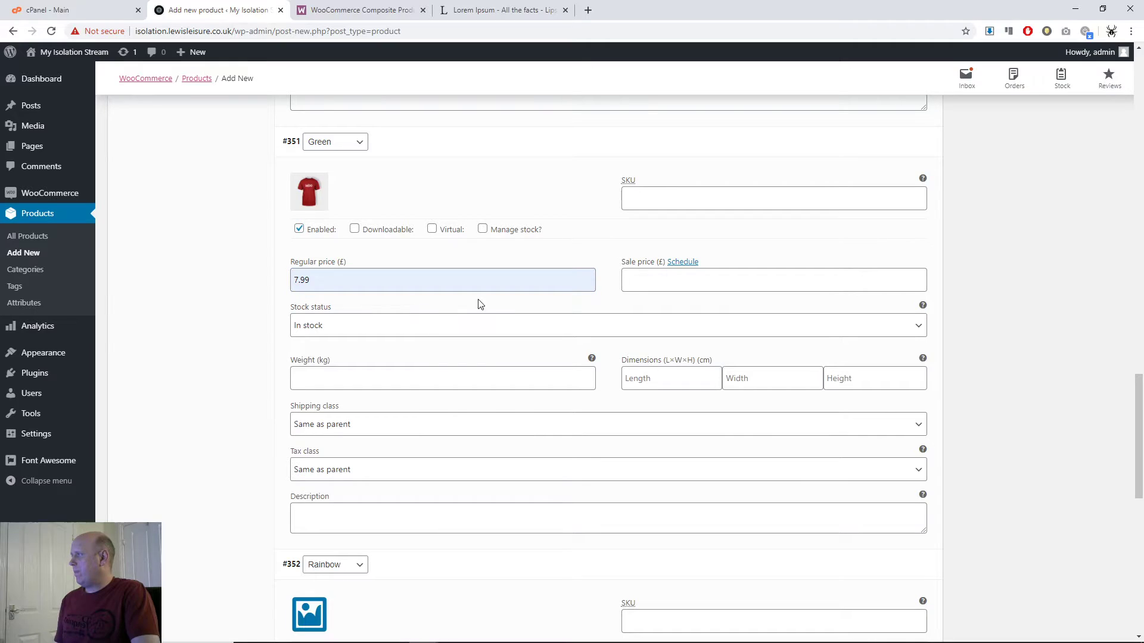
Start a new product category and name it "Test product cat"
{"action": "scroll", "coordinate": [549, 324], "scroll_direction": "up", "scroll_amount": 14}
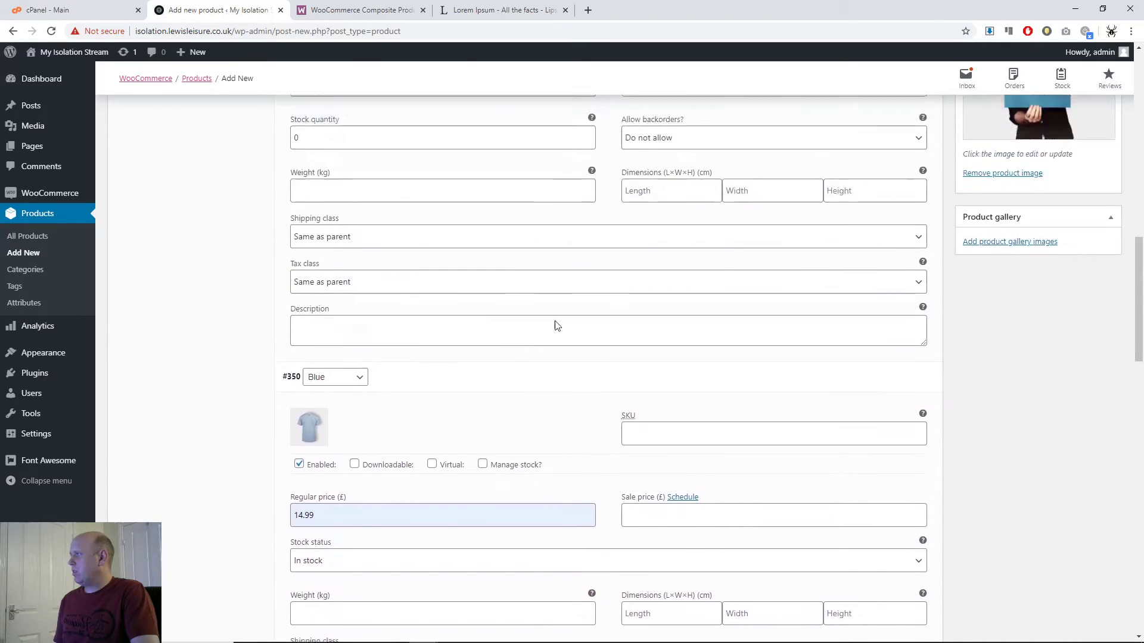
{"action": "scroll", "coordinate": [555, 321], "scroll_direction": "up", "scroll_amount": 2}
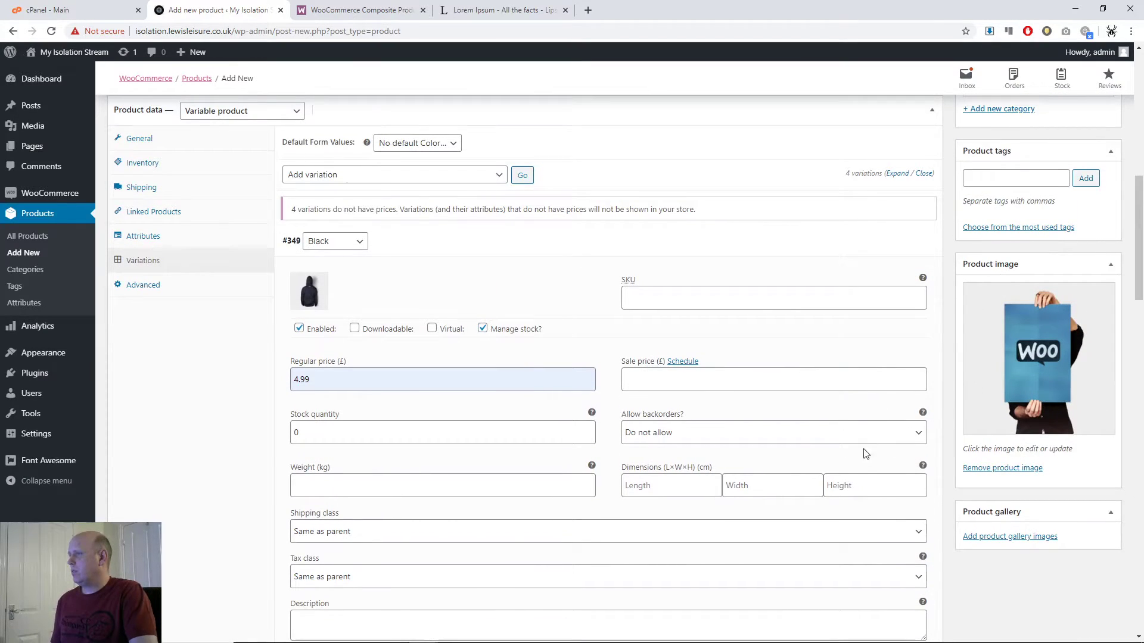
{"action": "scroll", "coordinate": [865, 463], "scroll_direction": "up", "scroll_amount": 5}
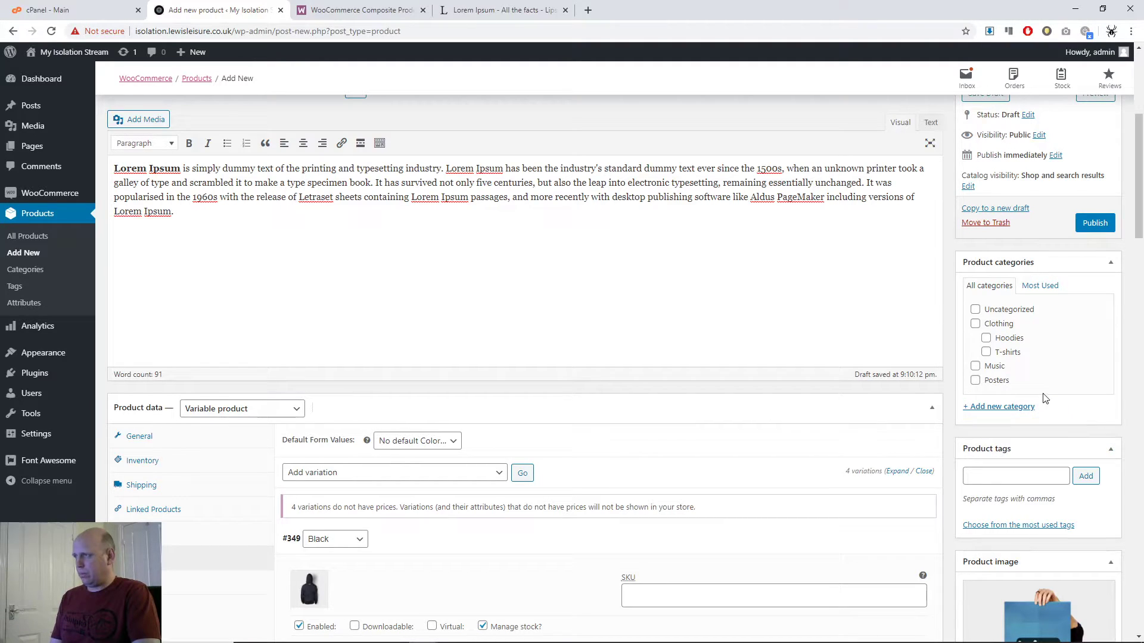
{"action": "left_click", "coordinate": [1013, 408]}
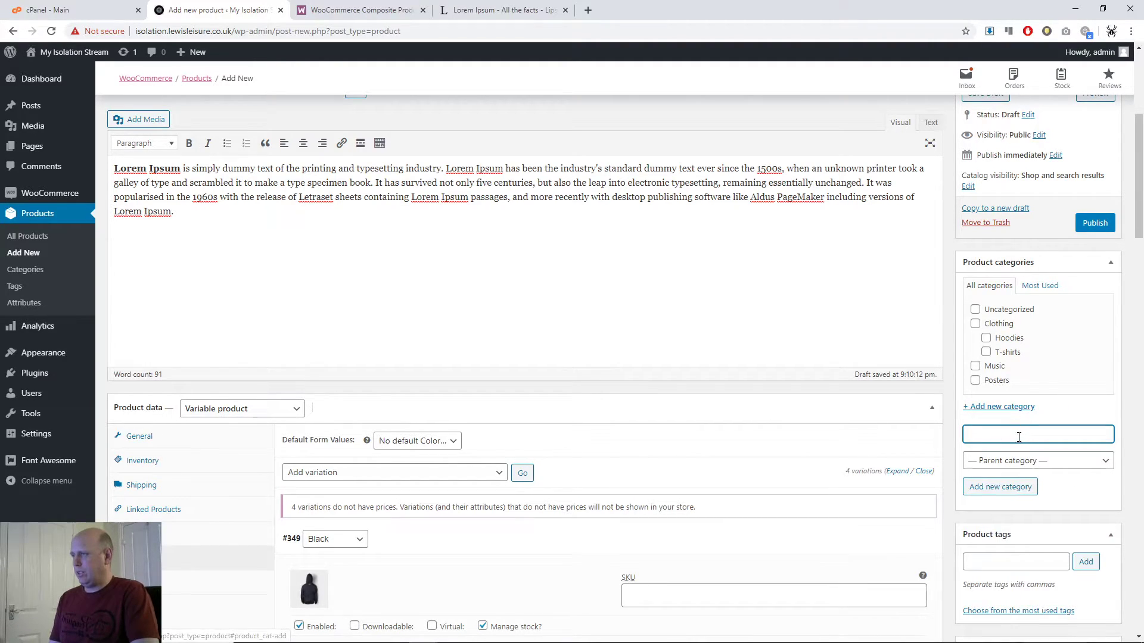
{"action": "type", "text": "Te"}
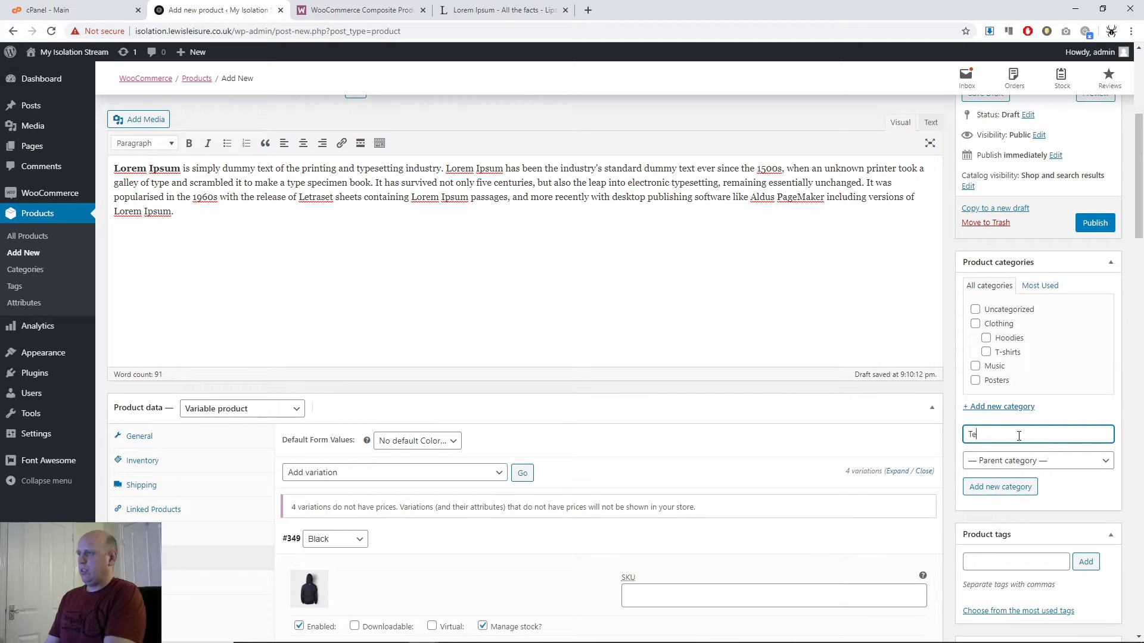
{"action": "type", "text": "st product cat"}
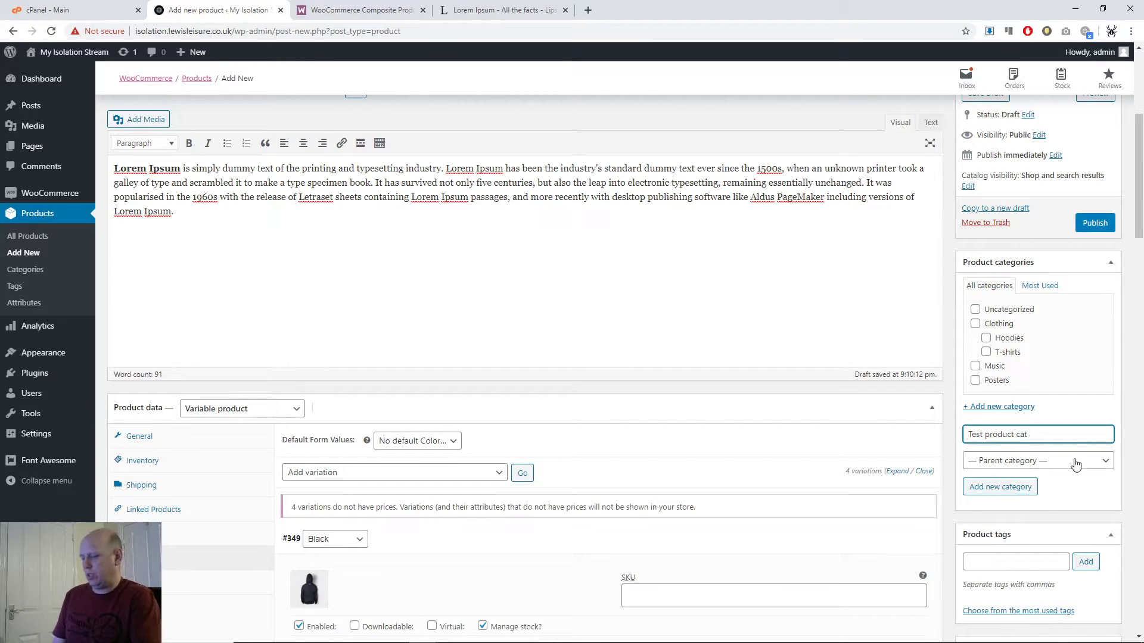
{"action": "key", "text": "ctrl+2"}
{"action": "left_click_drag", "start_coordinate": [965, 316], "coordinate": [1049, 361]}
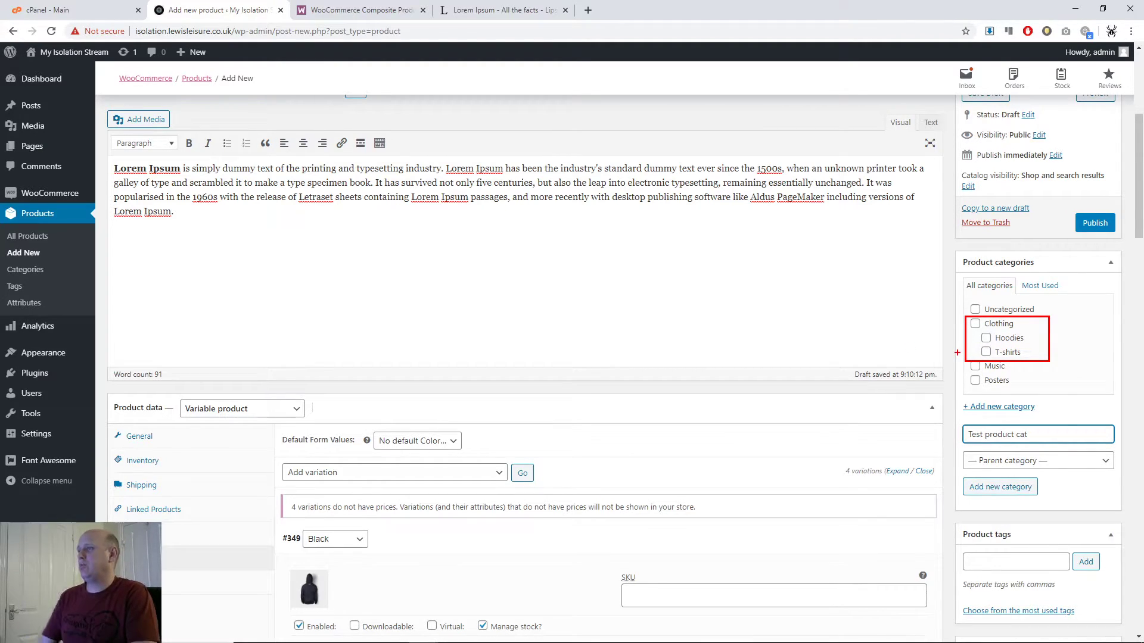
{"action": "key", "text": "Escape"}
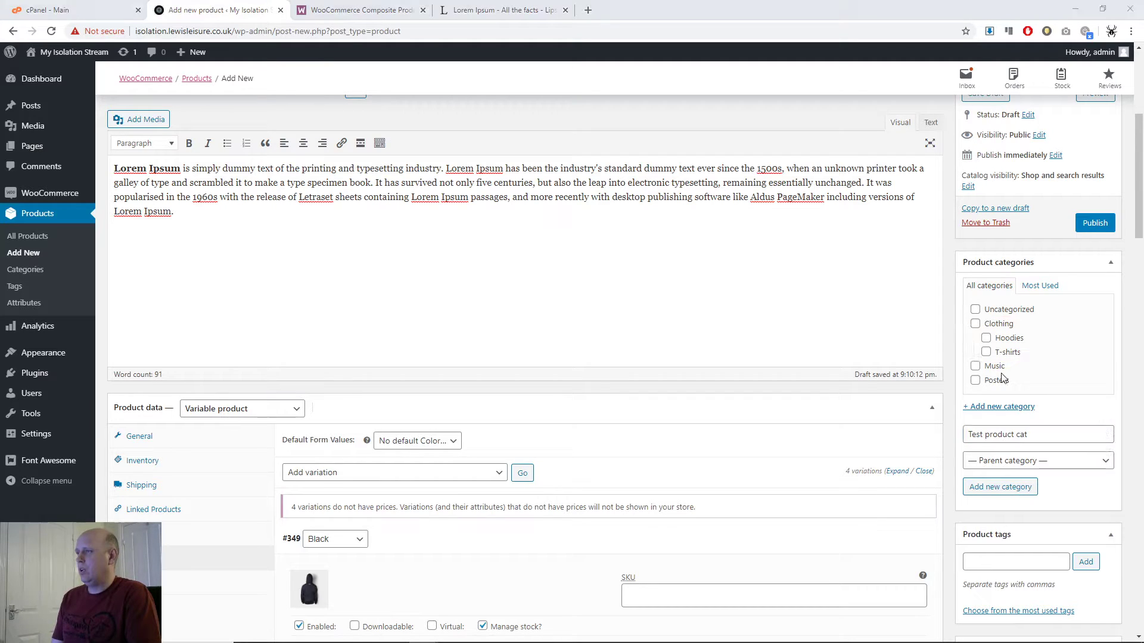
Choose T-shirts as the new category's parent and add the category to the product
{"action": "left_click", "coordinate": [1059, 462]}
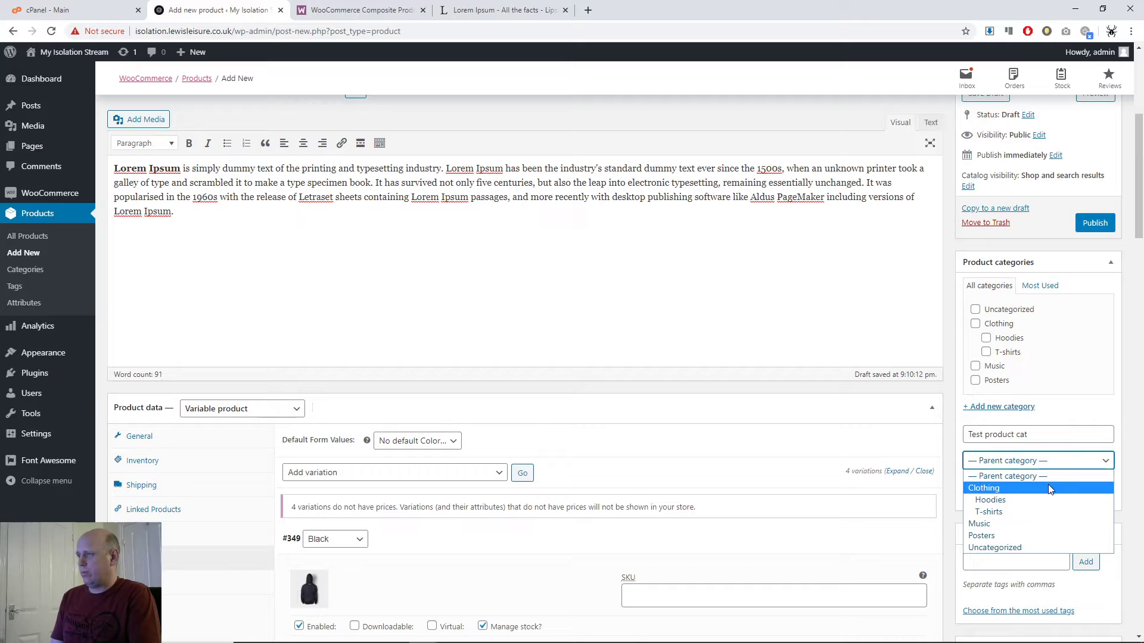
{"action": "left_click", "coordinate": [1043, 510]}
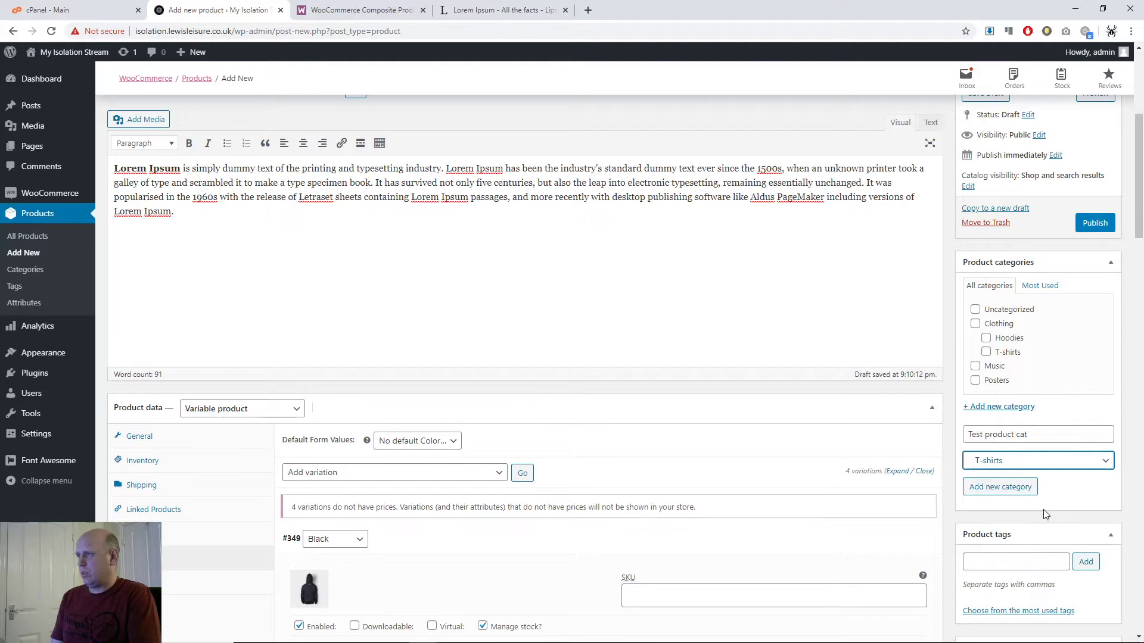
{"action": "left_click", "coordinate": [1026, 487]}
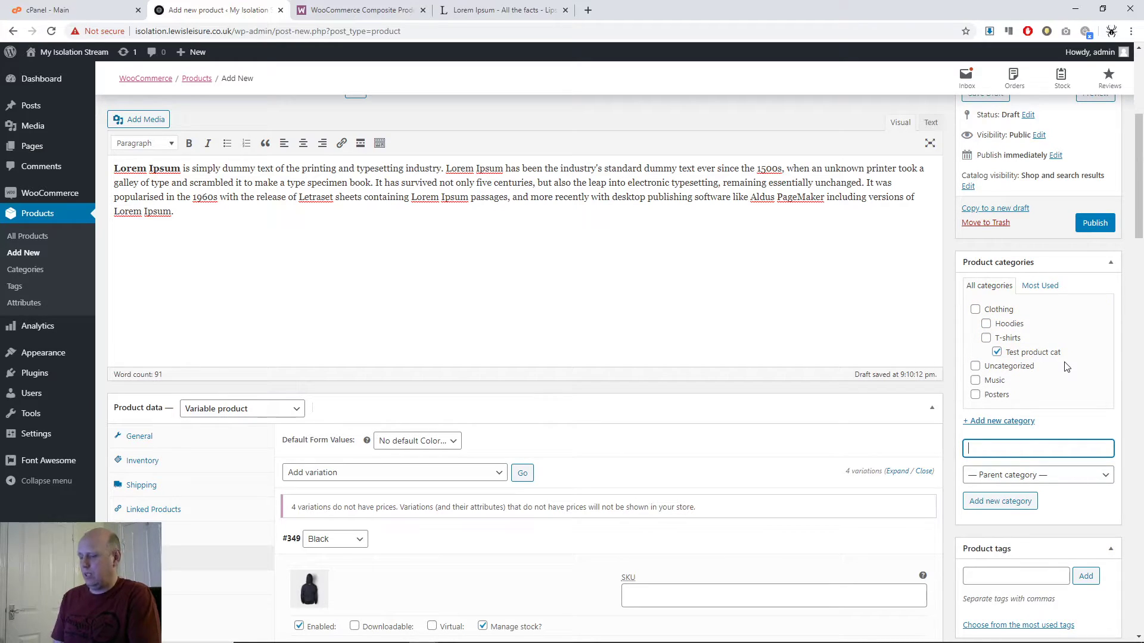
{"action": "key", "text": "ctrl+2"}
{"action": "mouse_move", "coordinate": [1084, 360]}
{"action": "left_mouse_down"}
{"action": "mouse_move", "coordinate": [1002, 345]}
{"action": "mouse_move", "coordinate": [962, 321]}
{"action": "mouse_move", "coordinate": [961, 304]}
{"action": "left_mouse_up"}
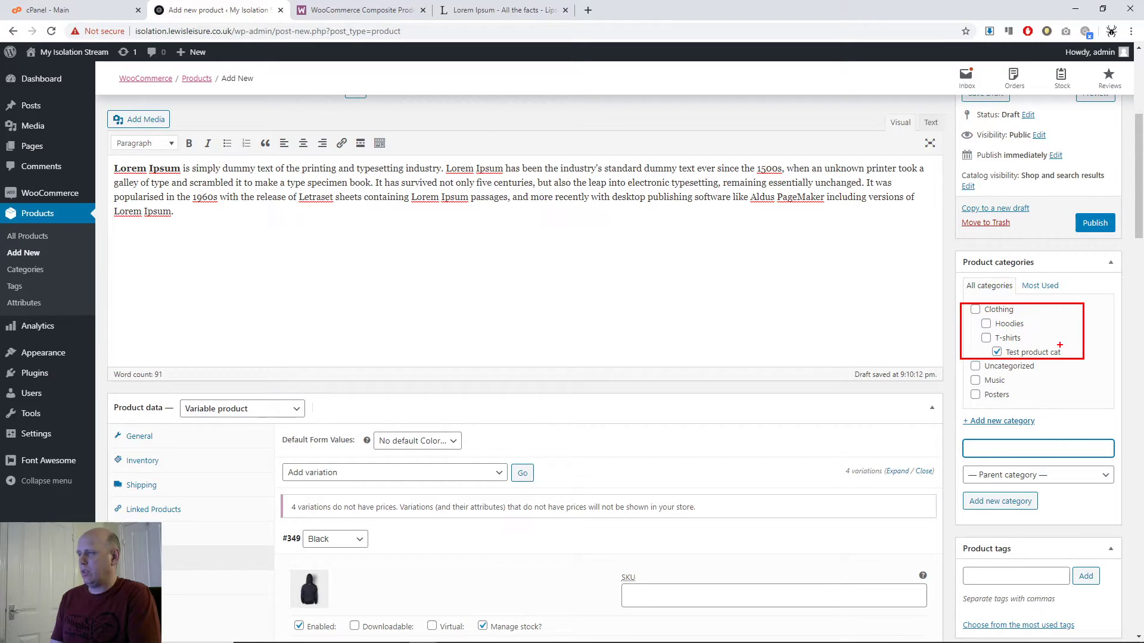
{"action": "key", "text": "Escape"}
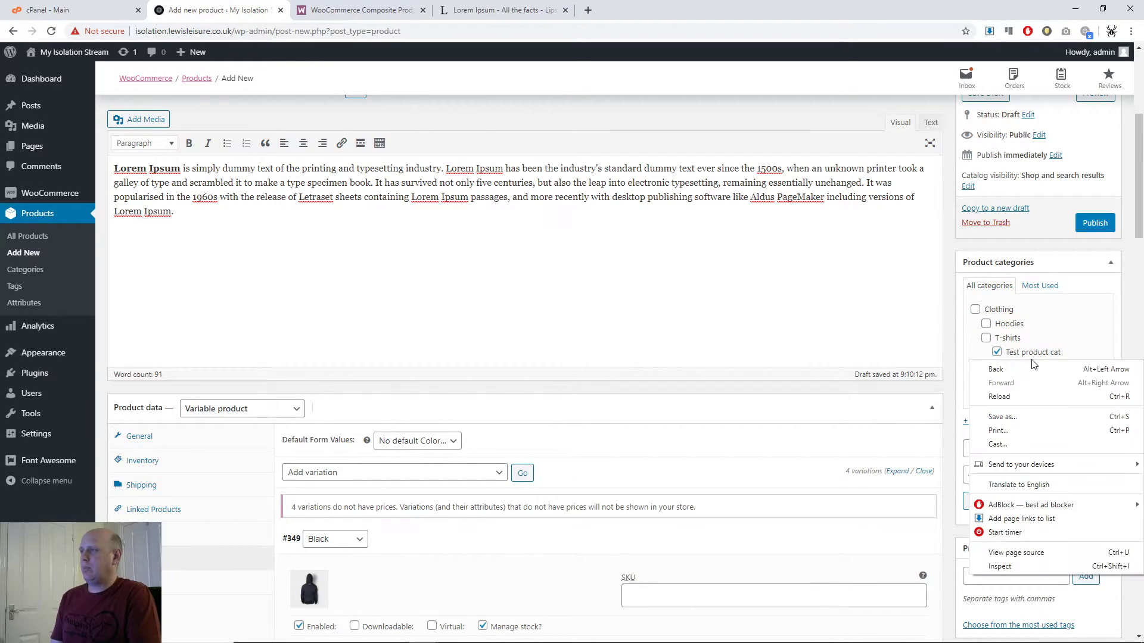
{"action": "right_click", "coordinate": [970, 359]}
{"action": "left_click", "coordinate": [951, 350]}
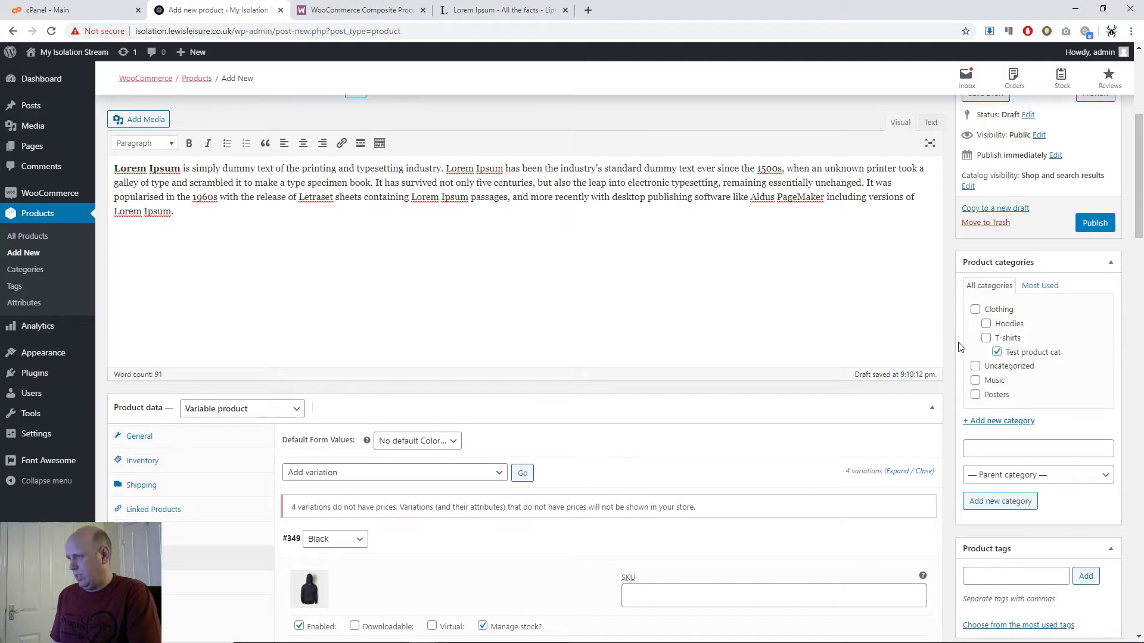
On the Lorem Ipsum page, copy "Contrary to popular belief, Lorem Ipsum is not simply rando" from the "Where does it come from?" section
{"action": "scroll", "coordinate": [965, 345], "scroll_direction": "down", "scroll_amount": 14}
{"action": "scroll", "coordinate": [955, 346], "scroll_direction": "down", "scroll_amount": 15}
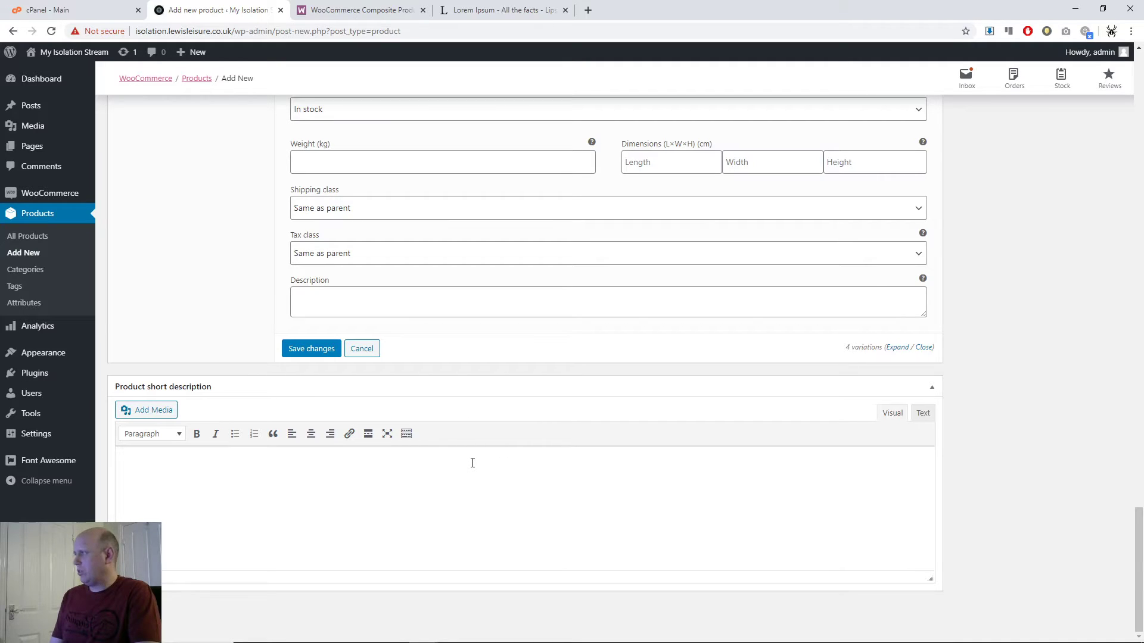
{"action": "left_click_drag", "start_coordinate": [374, 475], "coordinate": [87, 345]}
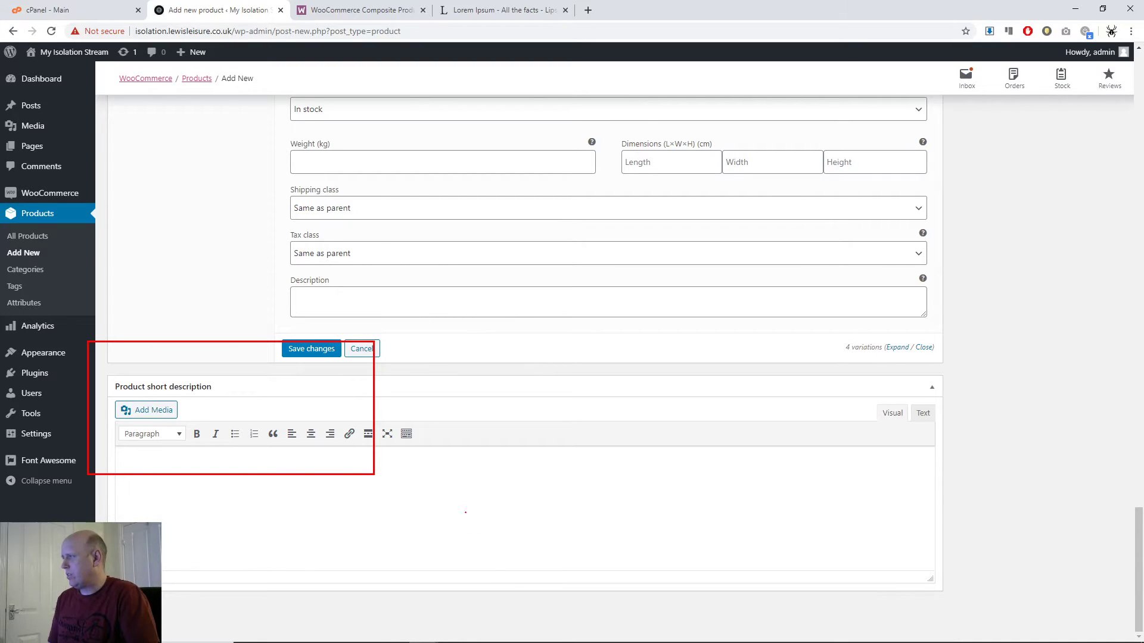
{"action": "left_click", "coordinate": [501, 10]}
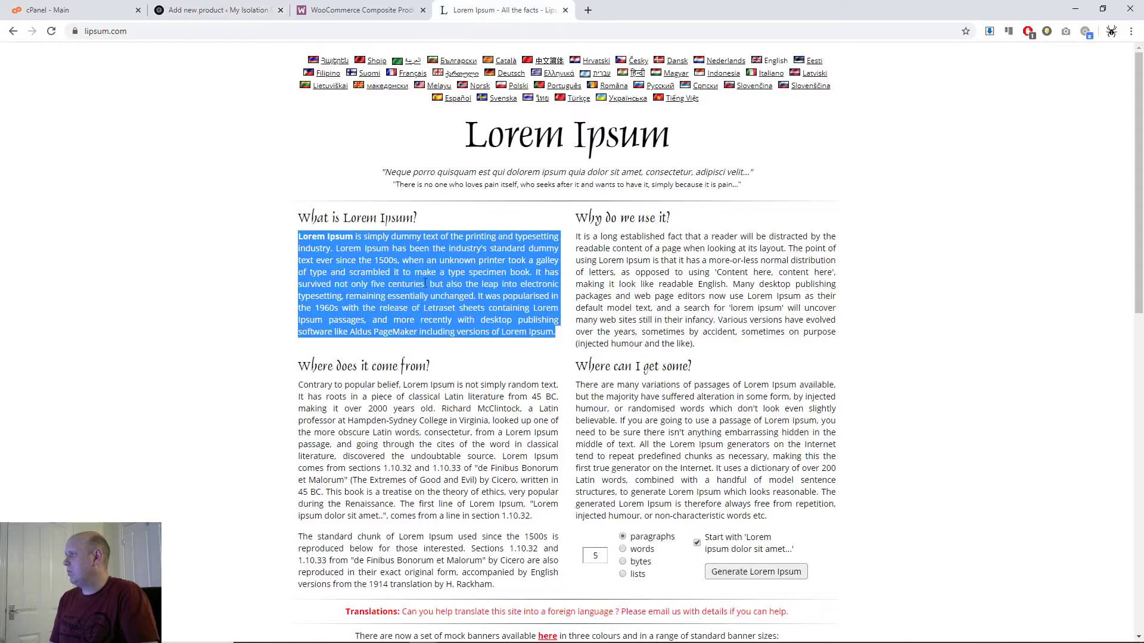
{"action": "left_click_drag", "start_coordinate": [297, 387], "coordinate": [413, 395]}
{"action": "left_click", "coordinate": [413, 394]}
{"action": "left_click_drag", "start_coordinate": [298, 385], "coordinate": [535, 396]}
{"action": "key", "text": "ctrl+c"}
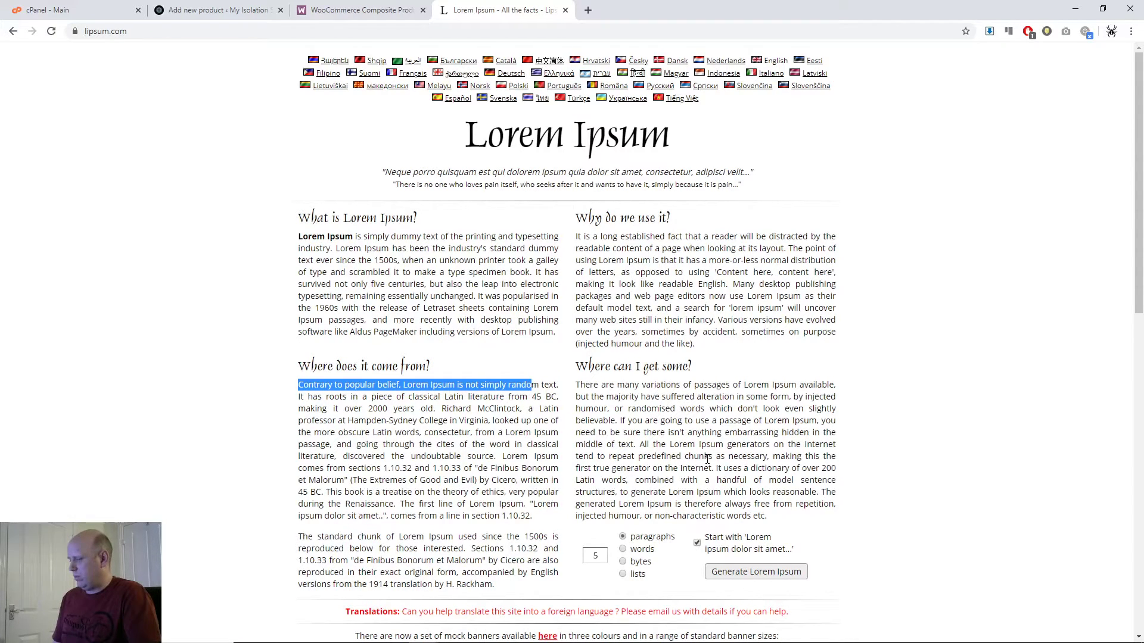
Return to the new product page and paste the copied sentence into the product short description
{"action": "left_click", "coordinate": [357, 10]}
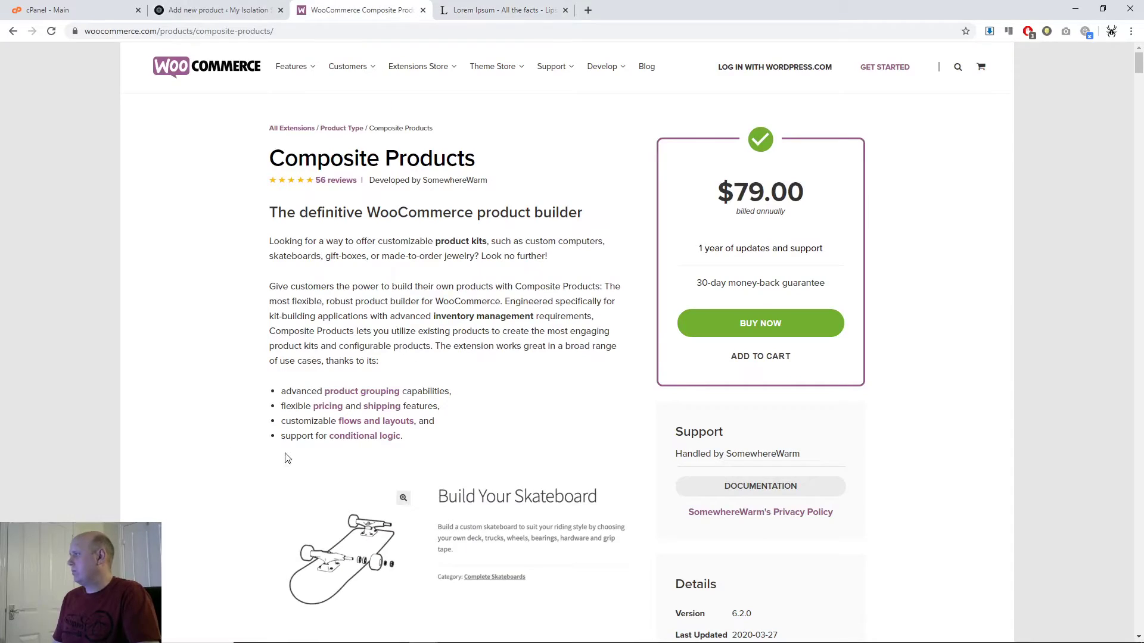
{"action": "left_click", "coordinate": [190, 12]}
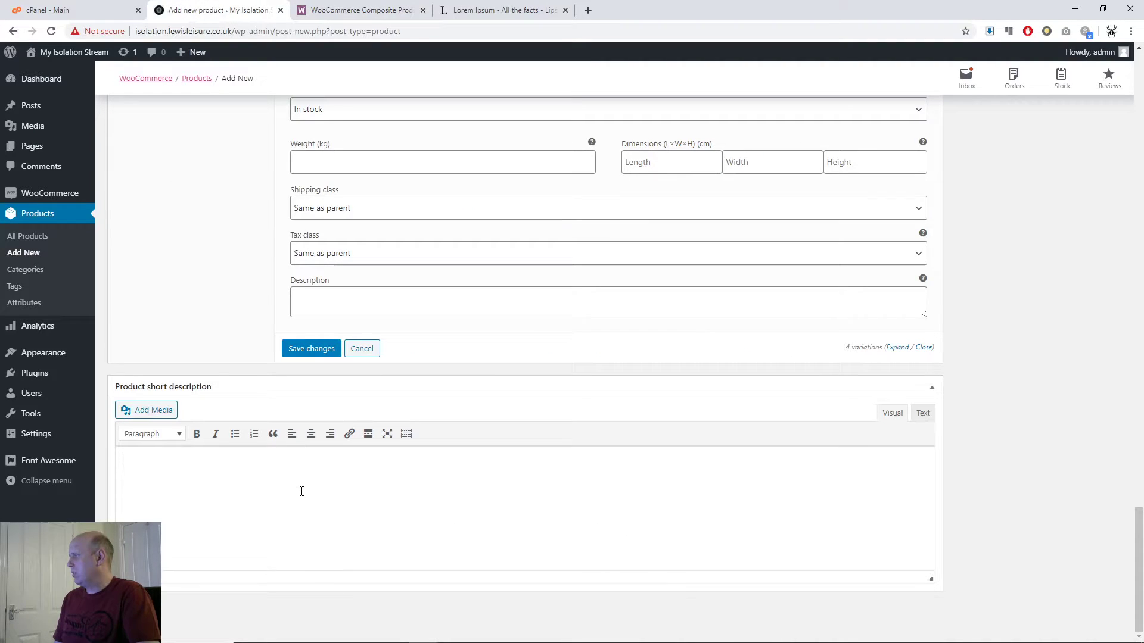
{"action": "key", "text": "ctrl+v"}
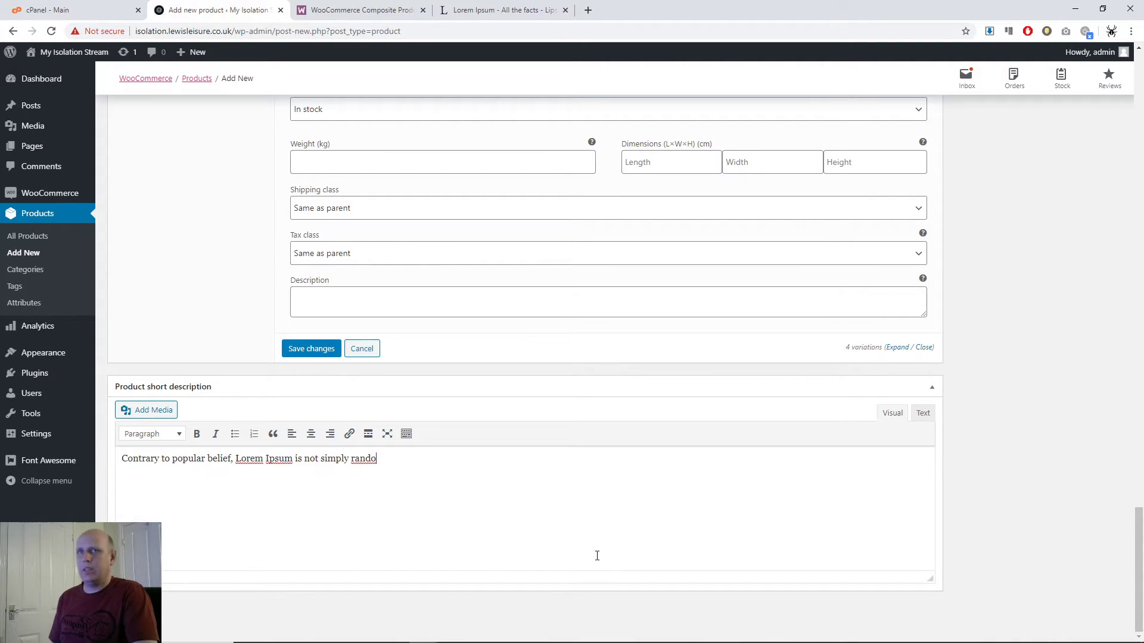
Review the product's color variations, their prices, stock and description fields, and the assigned category before publishing
{"action": "scroll", "coordinate": [712, 529], "scroll_direction": "up", "scroll_amount": 8}
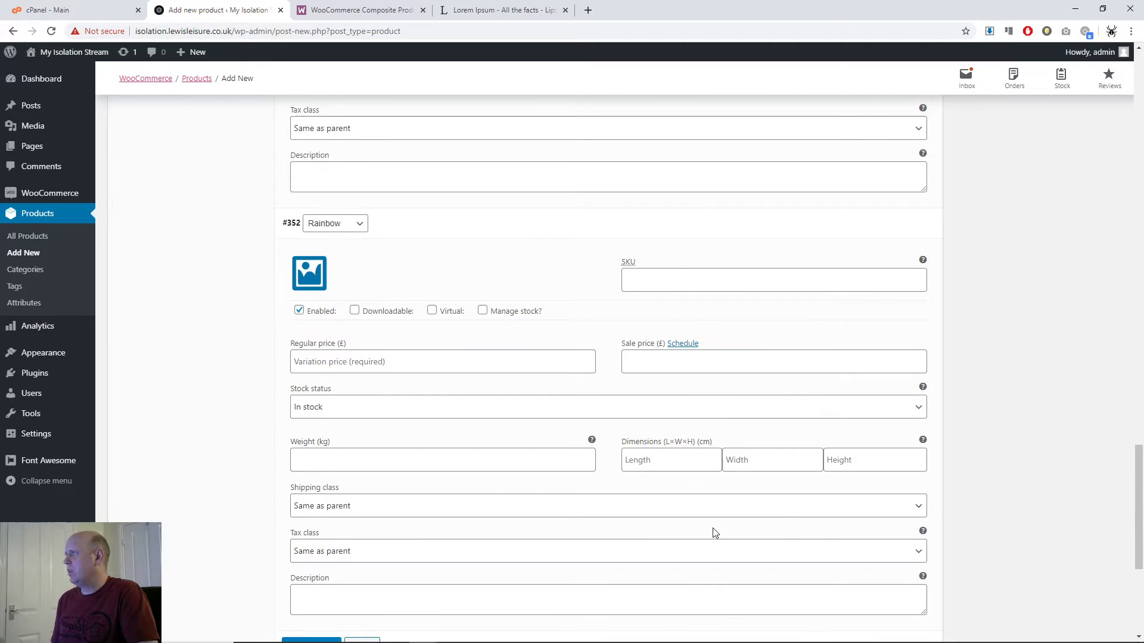
{"action": "scroll", "coordinate": [714, 528], "scroll_direction": "up", "scroll_amount": 11}
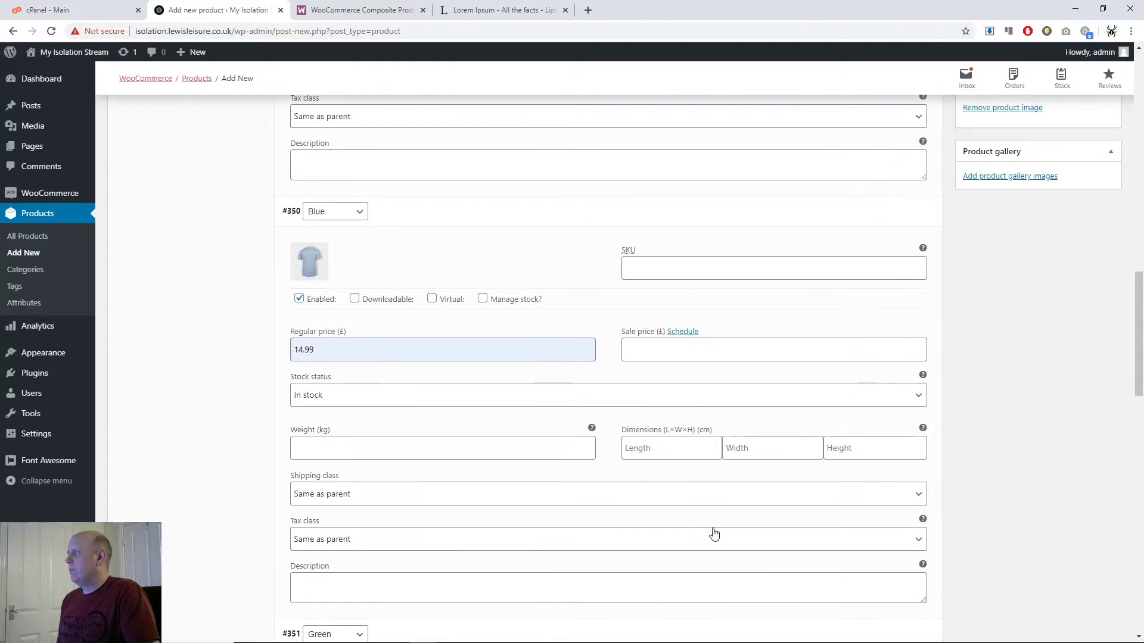
{"action": "scroll", "coordinate": [714, 533], "scroll_direction": "up", "scroll_amount": 3}
{"action": "scroll", "coordinate": [712, 534], "scroll_direction": "down", "scroll_amount": 4}
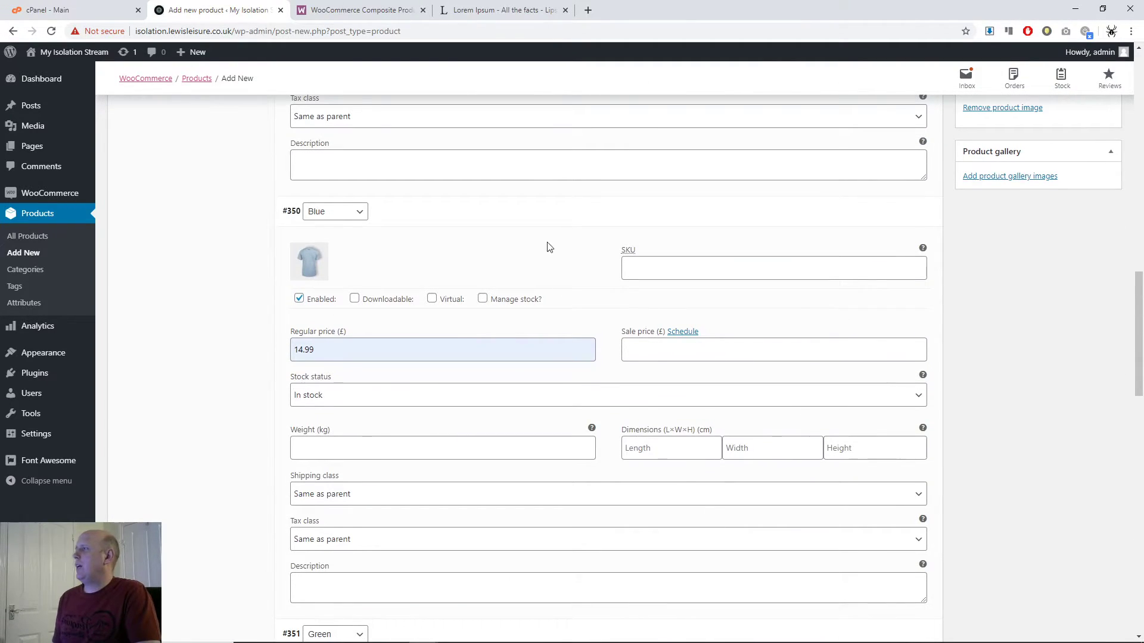
{"action": "left_click", "coordinate": [547, 155]}
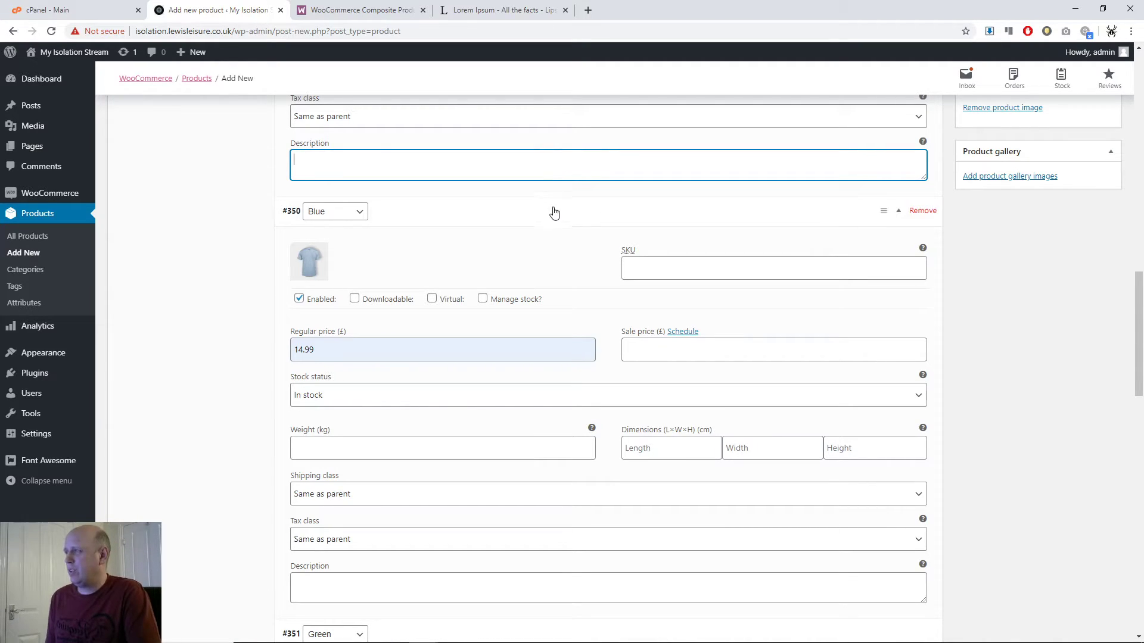
{"action": "scroll", "coordinate": [580, 265], "scroll_direction": "up", "scroll_amount": 3}
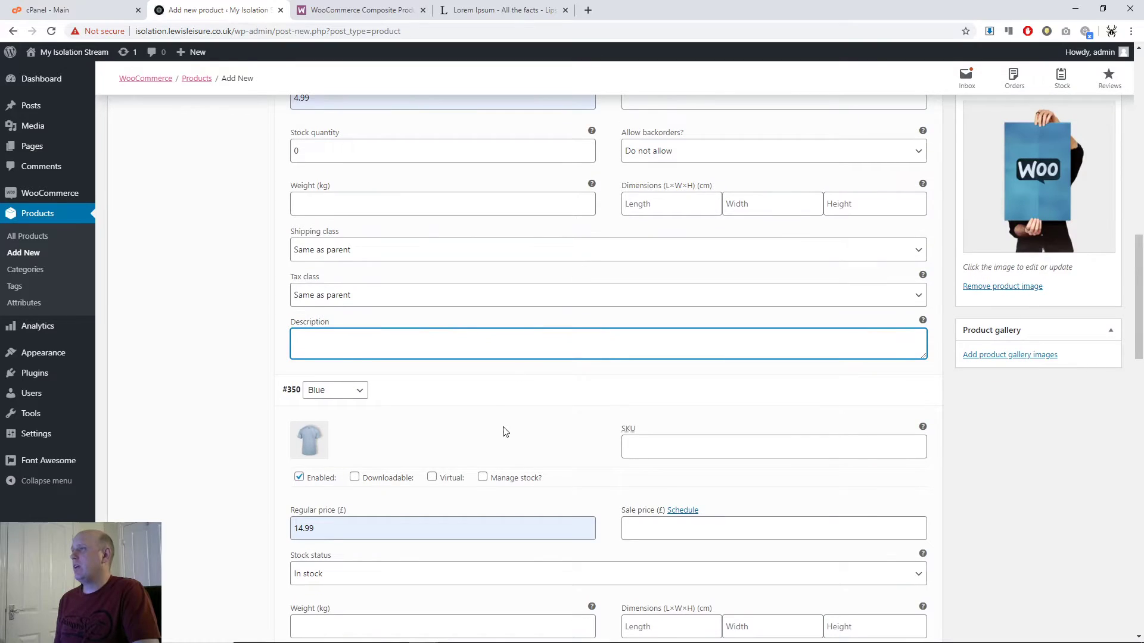
{"action": "scroll", "coordinate": [529, 411], "scroll_direction": "up", "scroll_amount": 3}
{"action": "scroll", "coordinate": [526, 420], "scroll_direction": "up", "scroll_amount": 12}
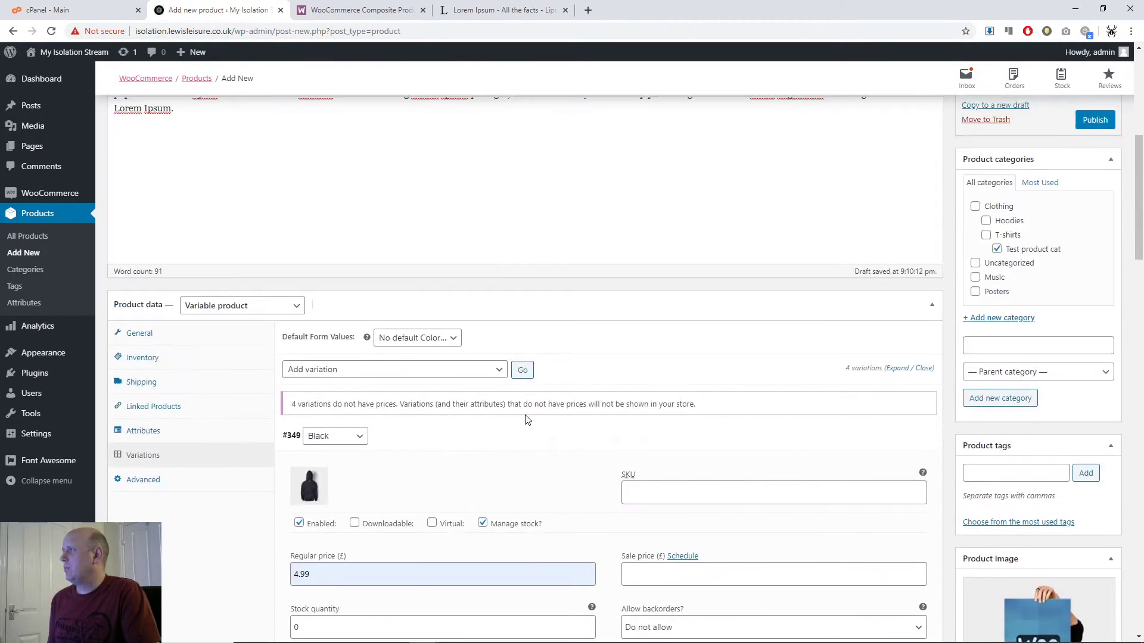
{"action": "scroll", "coordinate": [522, 414], "scroll_direction": "down", "scroll_amount": 3}
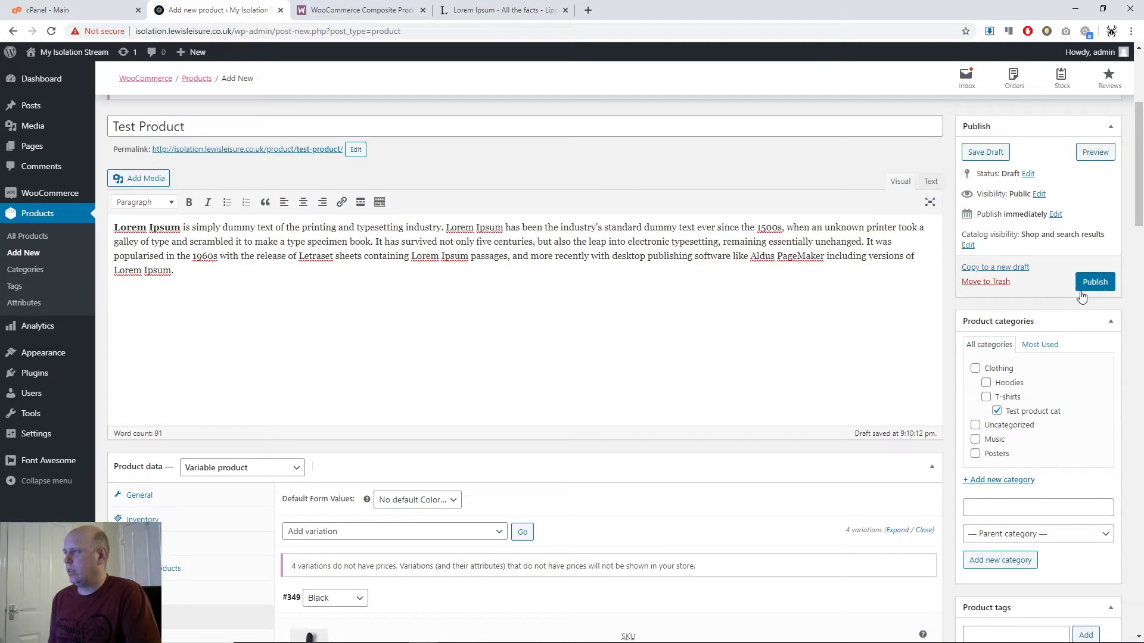
{"action": "scroll", "coordinate": [672, 351], "scroll_direction": "down", "scroll_amount": 8}
{"action": "scroll", "coordinate": [672, 353], "scroll_direction": "down", "scroll_amount": 4}
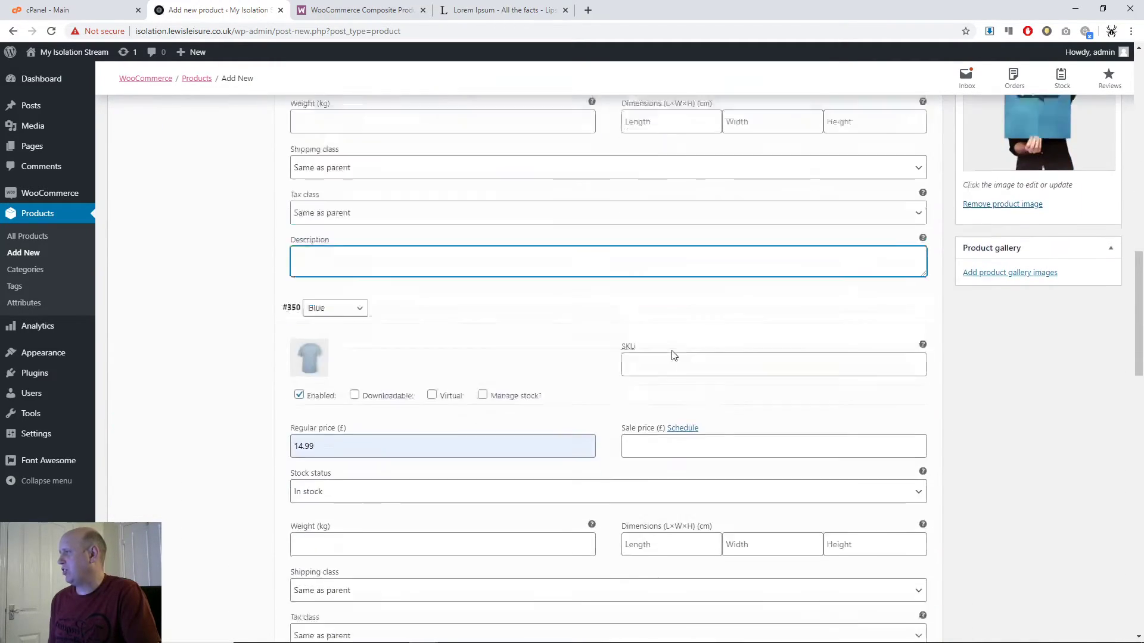
{"action": "scroll", "coordinate": [673, 355], "scroll_direction": "up", "scroll_amount": 4}
{"action": "scroll", "coordinate": [675, 355], "scroll_direction": "down", "scroll_amount": 5}
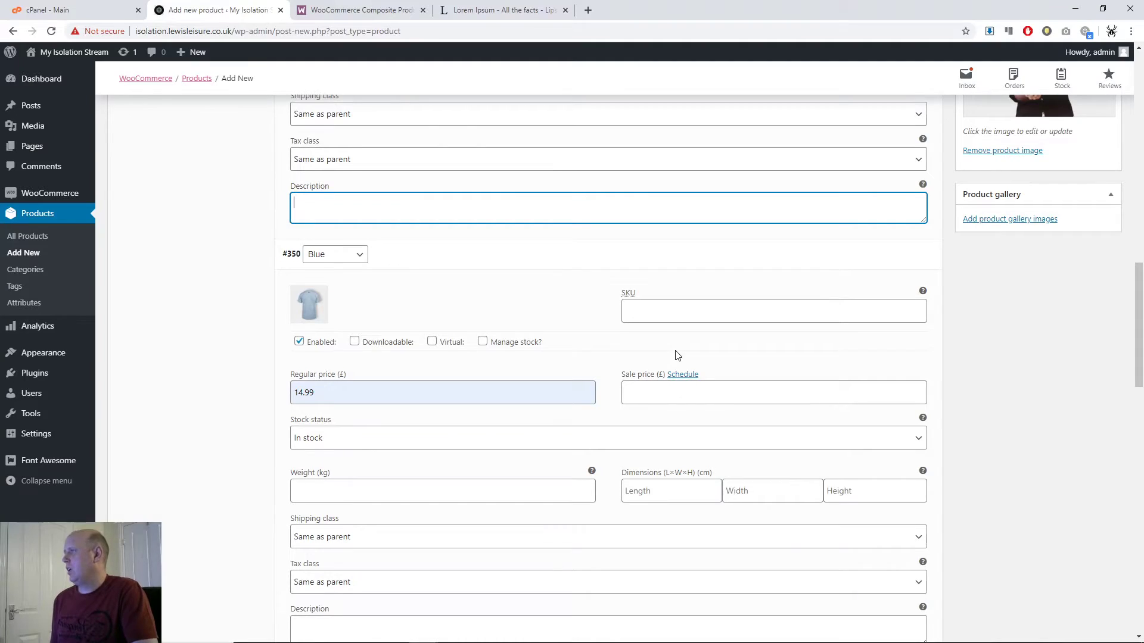
{"action": "scroll", "coordinate": [676, 356], "scroll_direction": "up", "scroll_amount": 2}
{"action": "scroll", "coordinate": [676, 356], "scroll_direction": "up", "scroll_amount": 3}
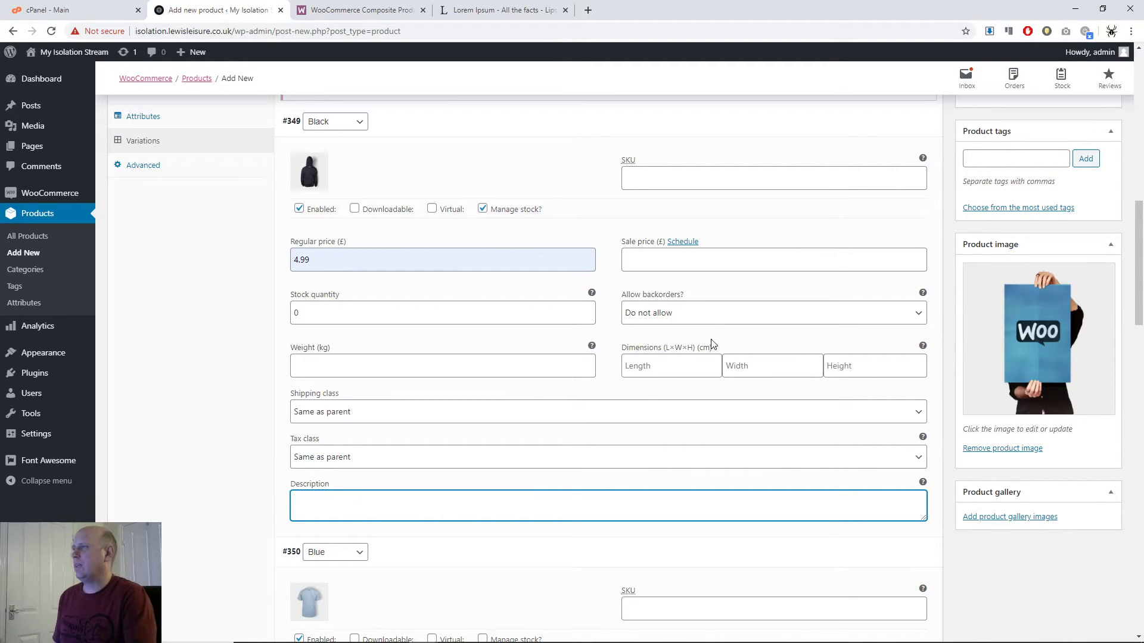
{"action": "scroll", "coordinate": [840, 247], "scroll_direction": "up", "scroll_amount": 5}
{"action": "scroll", "coordinate": [946, 209], "scroll_direction": "up", "scroll_amount": 7}
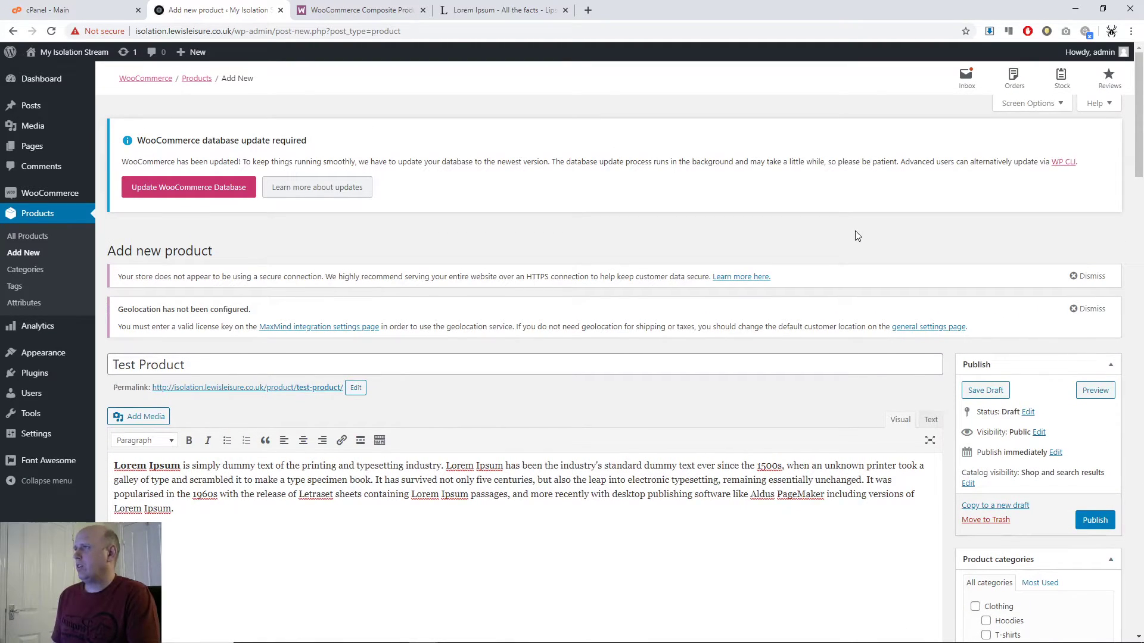
Publish the Test Product
{"action": "scroll", "coordinate": [856, 236], "scroll_direction": "down", "scroll_amount": 2}
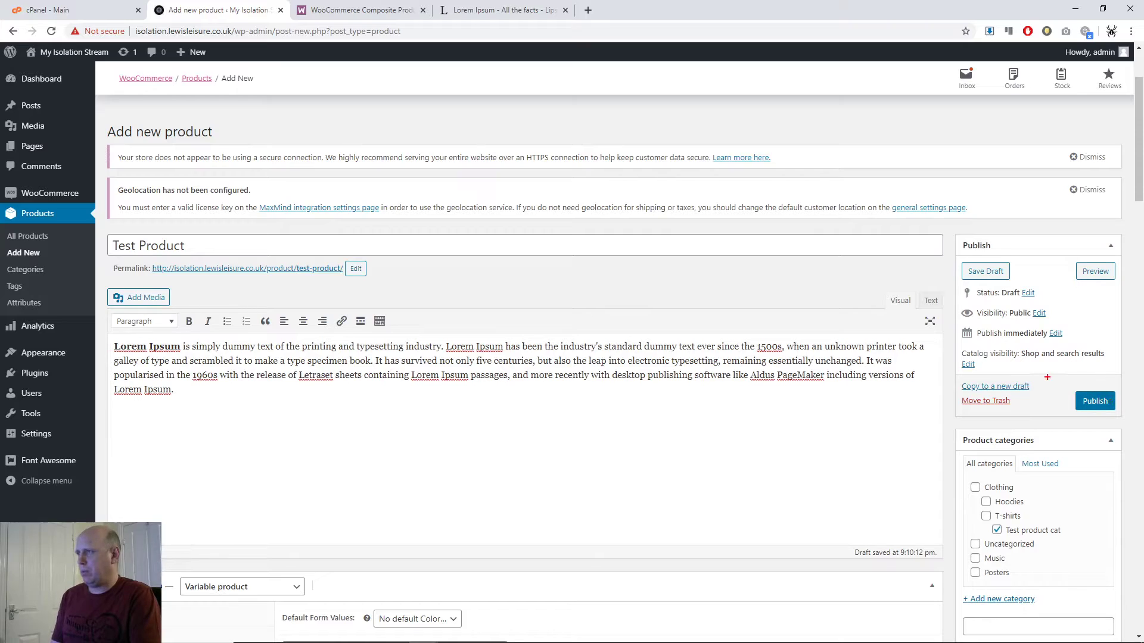
{"action": "left_click_drag", "start_coordinate": [1049, 375], "coordinate": [1123, 424]}
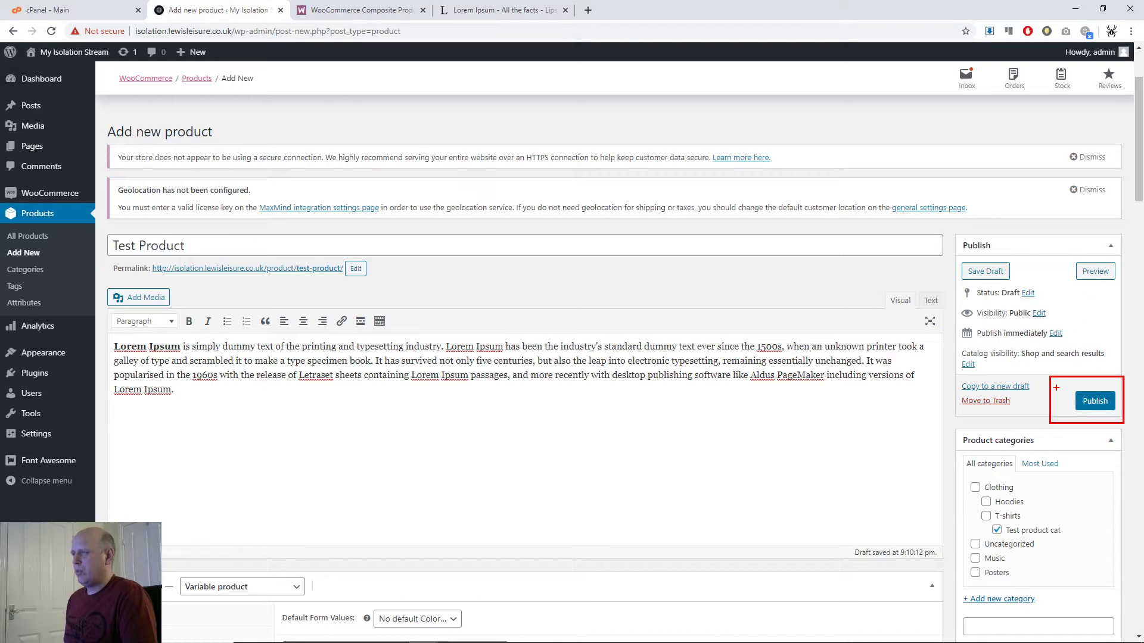
{"action": "key", "text": "Escape"}
{"action": "right_click", "coordinate": [1082, 383]}
{"action": "left_click", "coordinate": [1080, 379]}
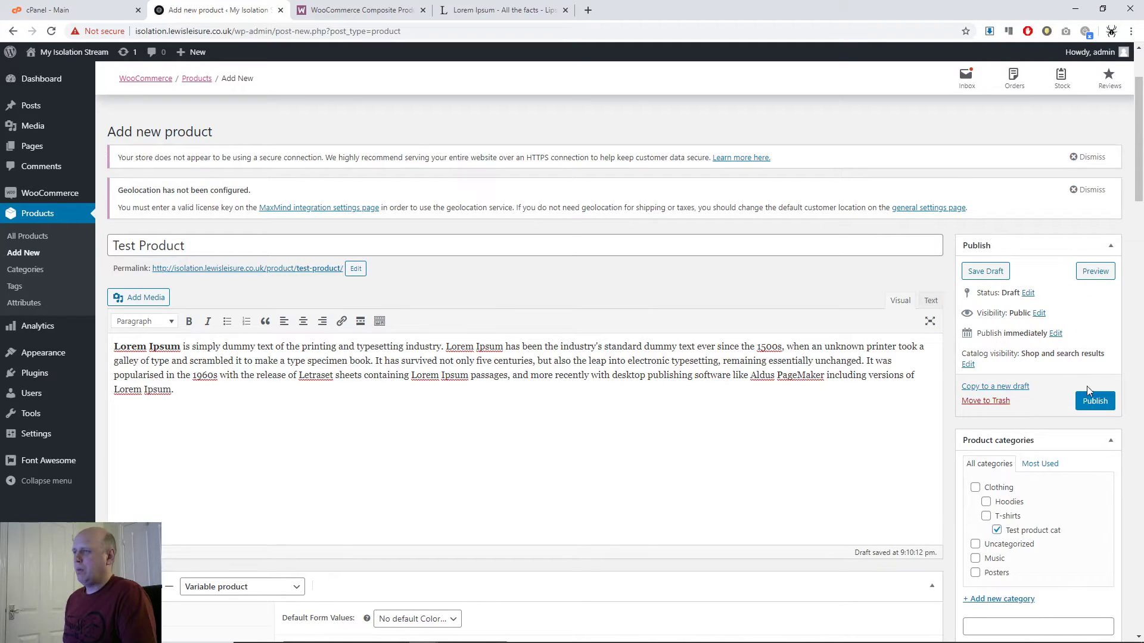
{"action": "left_click", "coordinate": [1097, 401]}
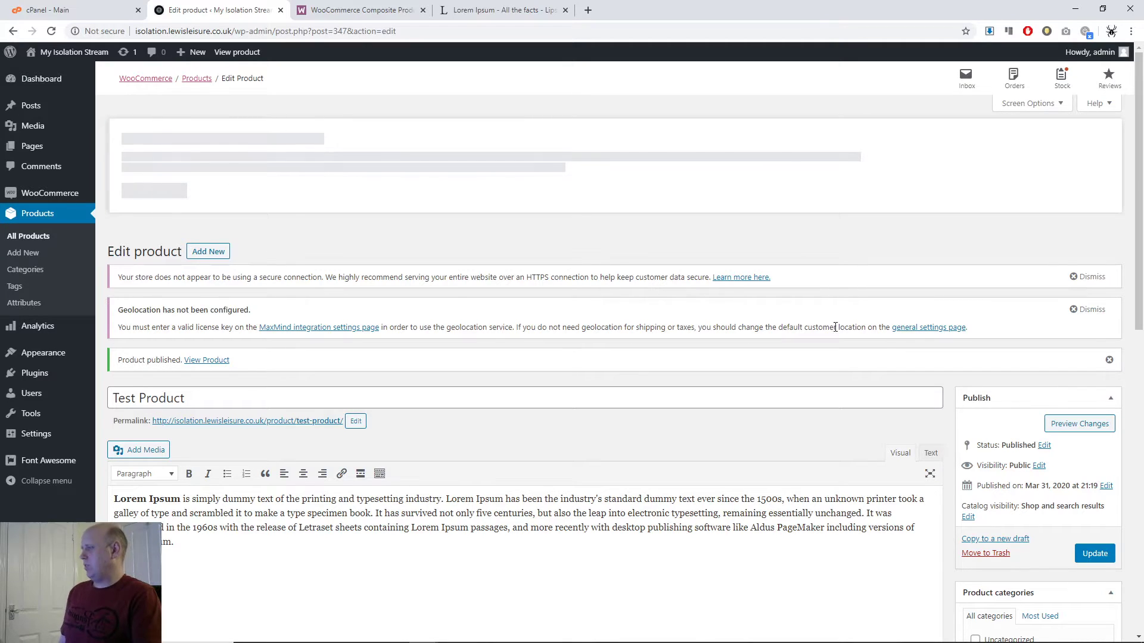
Open the published Test Product's store page and examine its main image
{"action": "left_click_drag", "start_coordinate": [240, 351], "coordinate": [170, 376]}
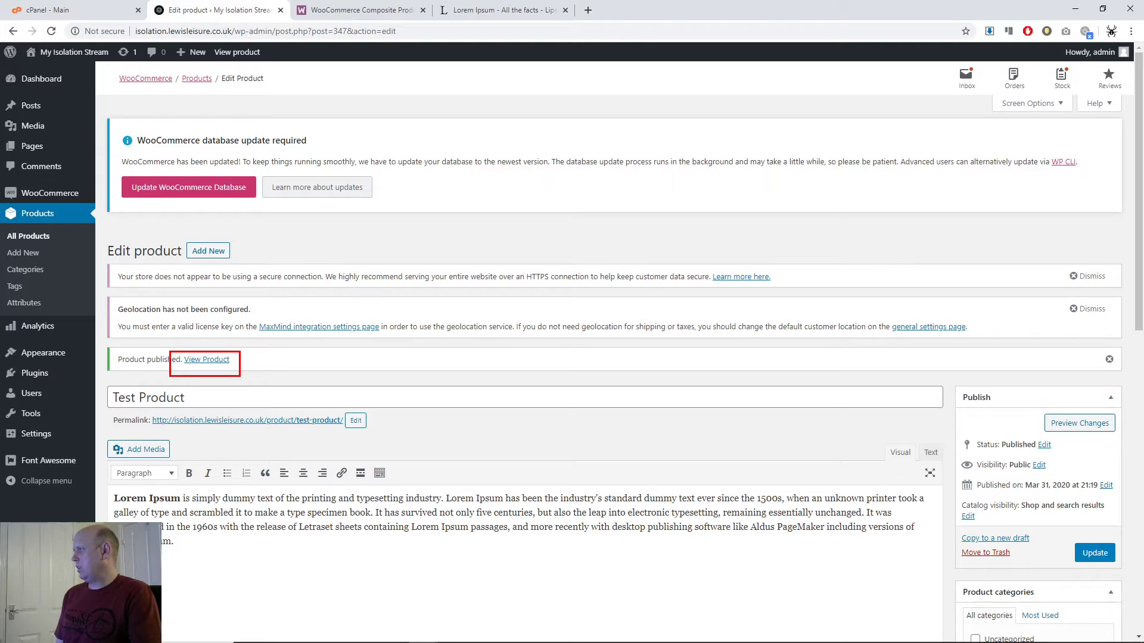
{"action": "key", "text": "Escape"}
{"action": "left_click", "coordinate": [209, 360]}
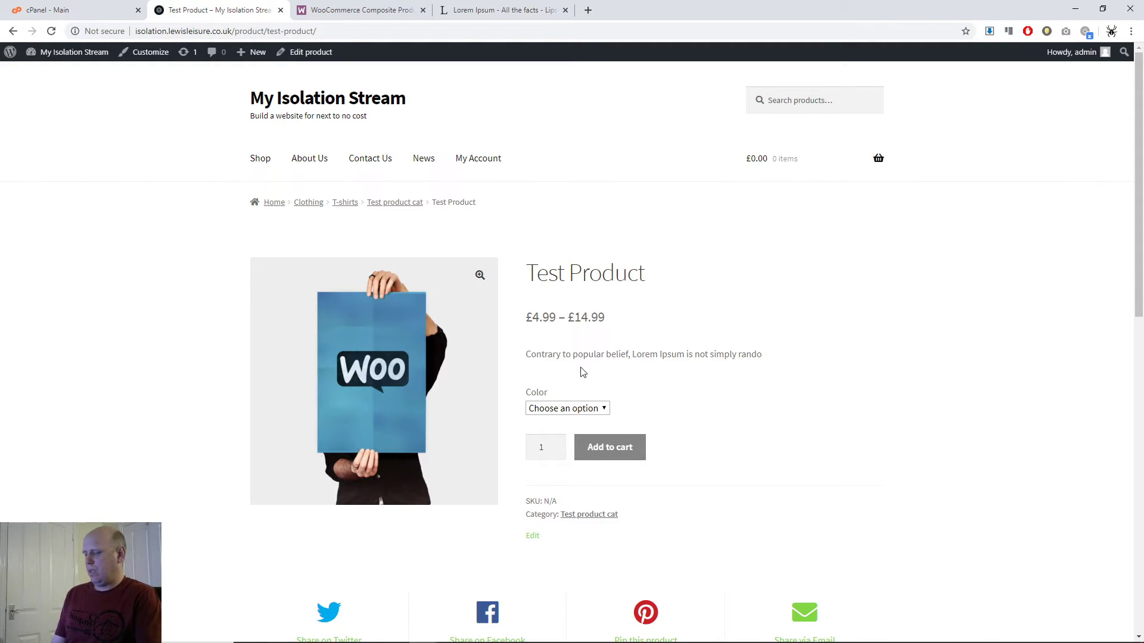
{"action": "mouse_move", "coordinate": [221, 249]}
{"action": "left_mouse_down"}
{"action": "mouse_move", "coordinate": [468, 501]}
{"action": "mouse_move", "coordinate": [512, 516]}
{"action": "left_mouse_up"}
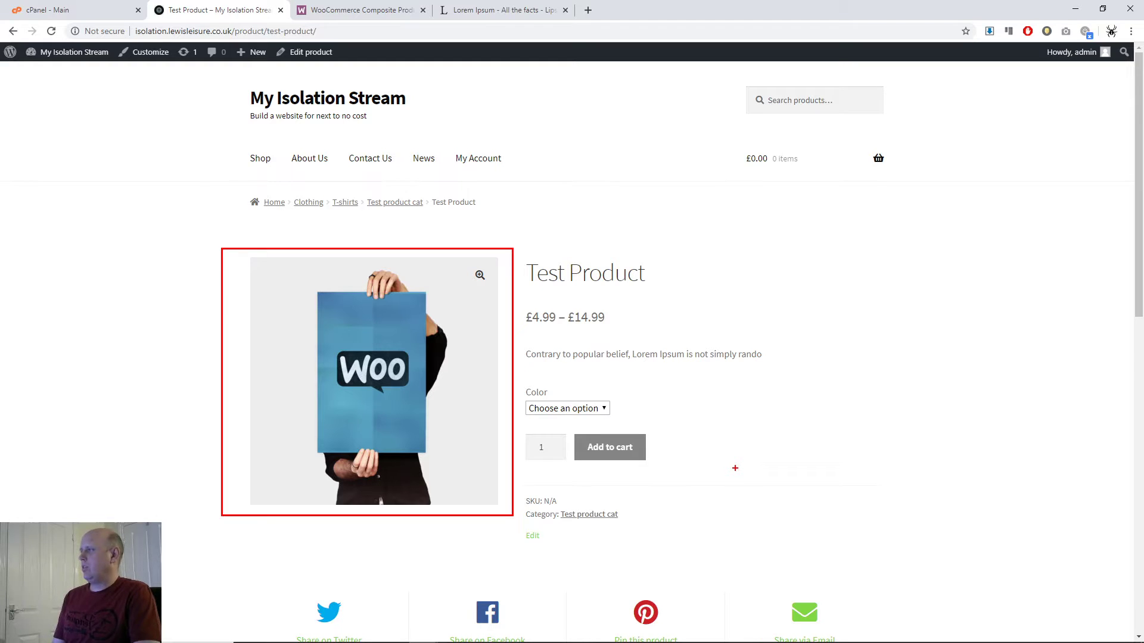
{"action": "key", "text": "Escape"}
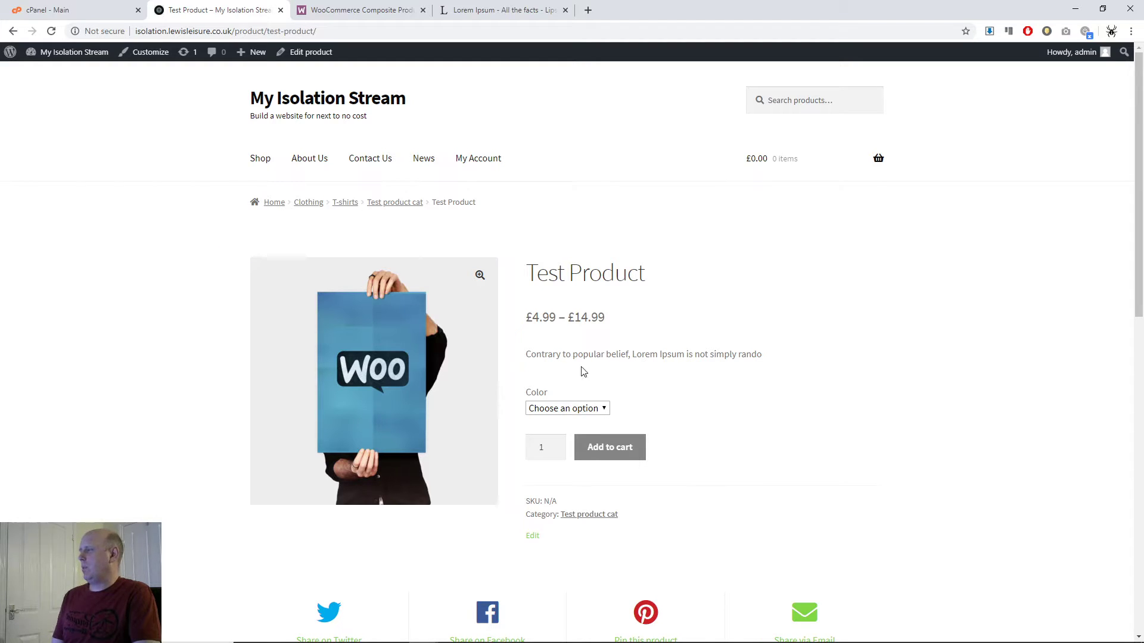
Preview the Black color option, switch to Blue and set the quantity to 24
{"action": "left_click", "coordinate": [594, 411]}
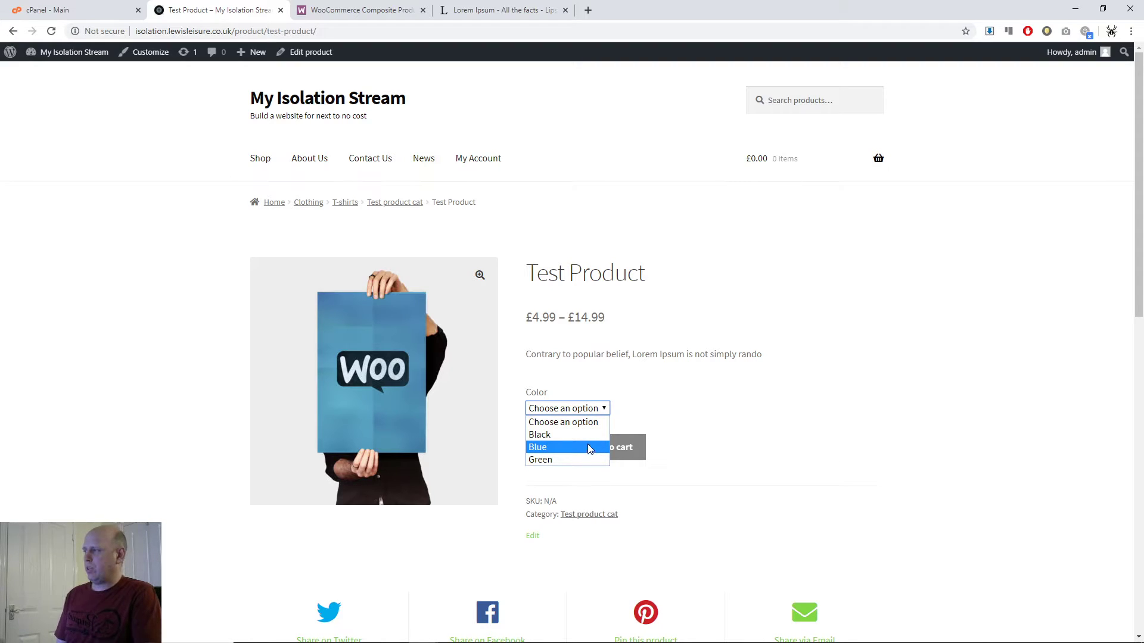
{"action": "left_click", "coordinate": [590, 436]}
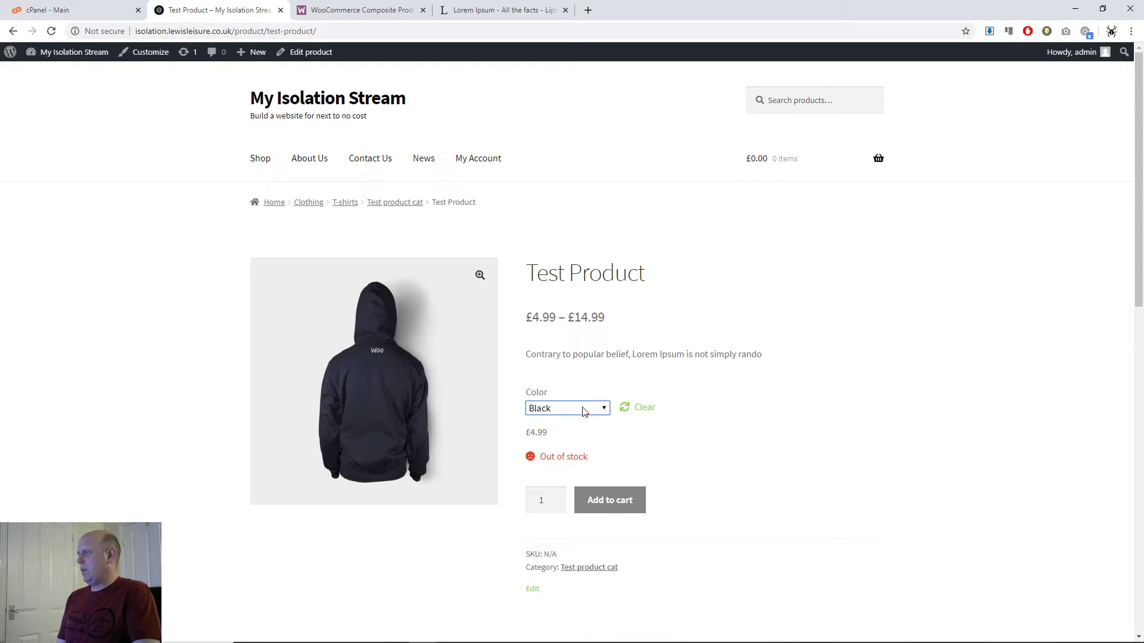
{"action": "left_click", "coordinate": [582, 409]}
{"action": "left_click", "coordinate": [581, 409]}
{"action": "left_click", "coordinate": [566, 445]}
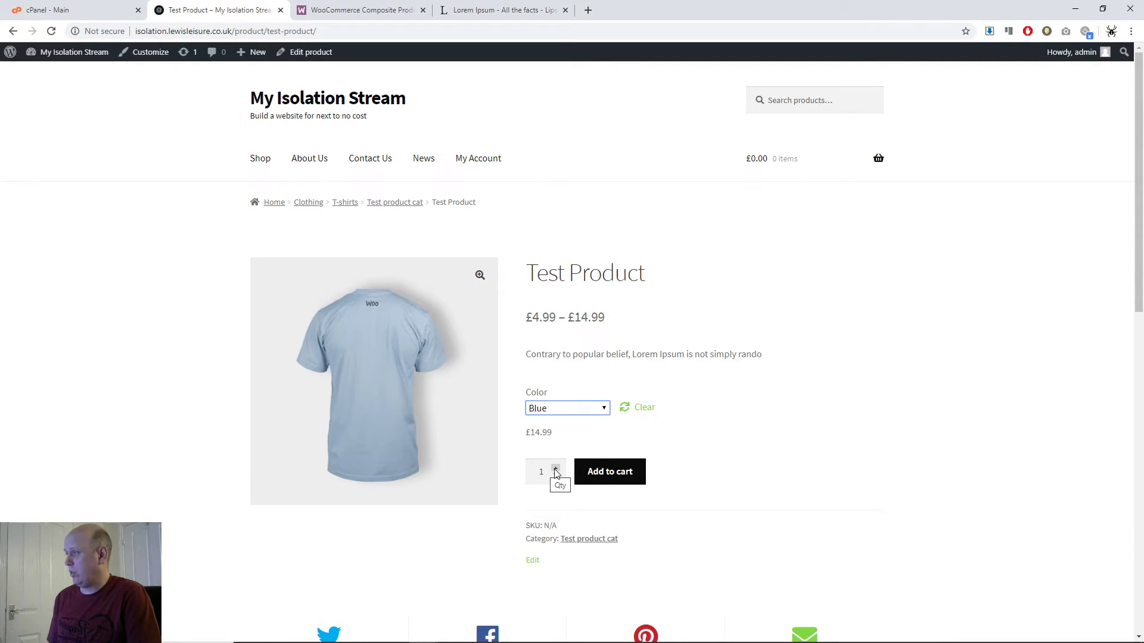
{"action": "left_click_drag", "start_coordinate": [556, 470], "coordinate": [555, 469]}
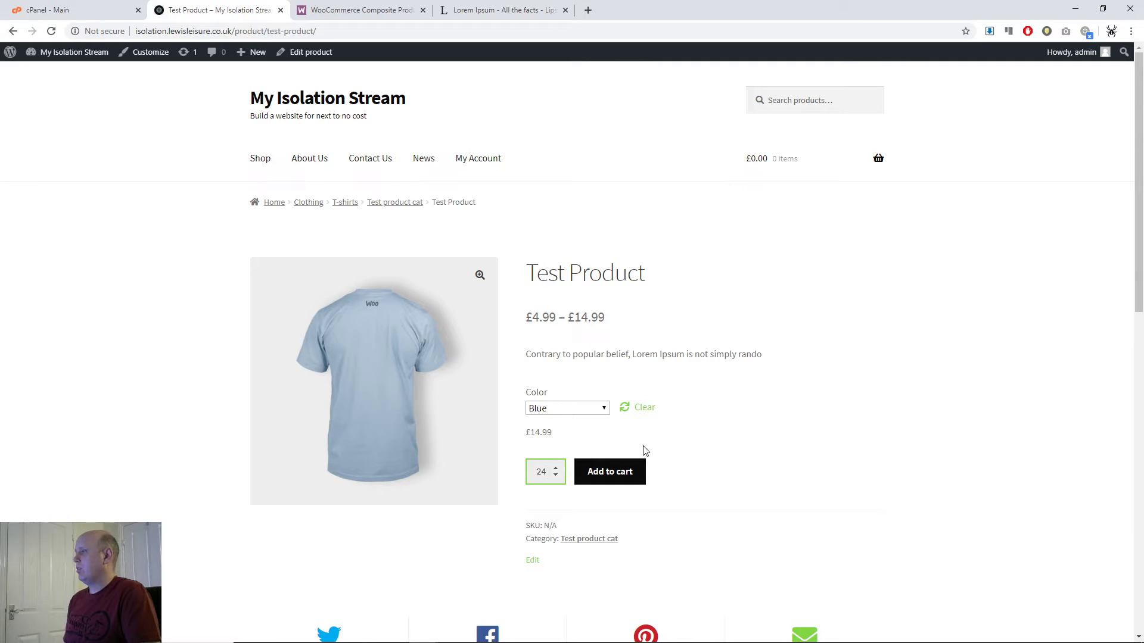
Choose the Green color option, view its product image enlarged and close the enlarged view
{"action": "left_click", "coordinate": [603, 410]}
{"action": "left_click", "coordinate": [578, 461]}
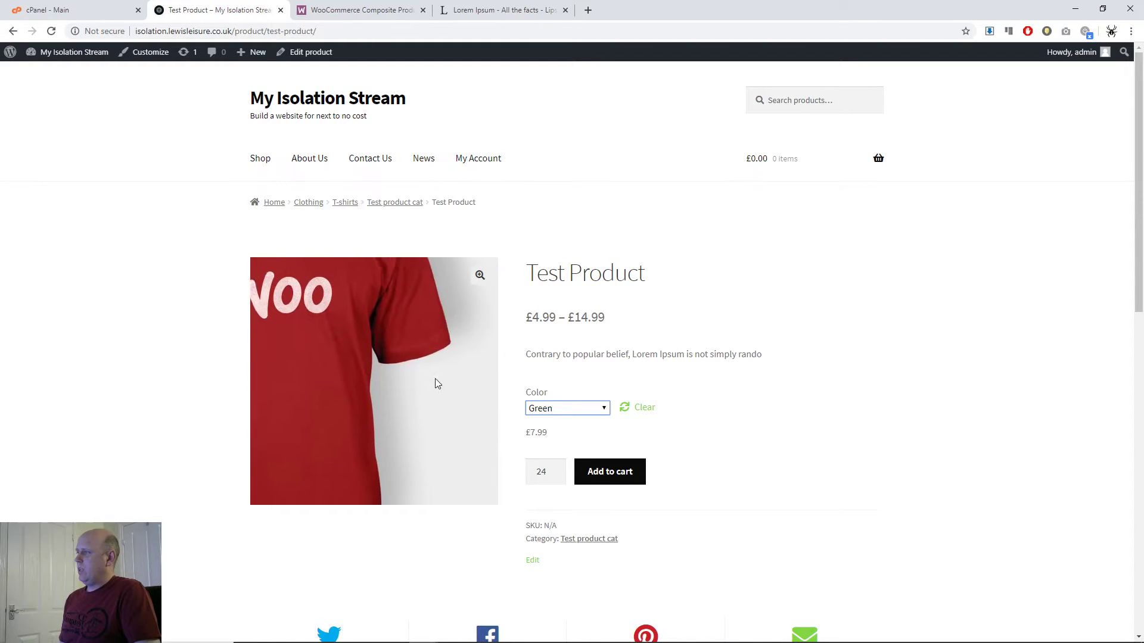
{"action": "left_click", "coordinate": [479, 276]}
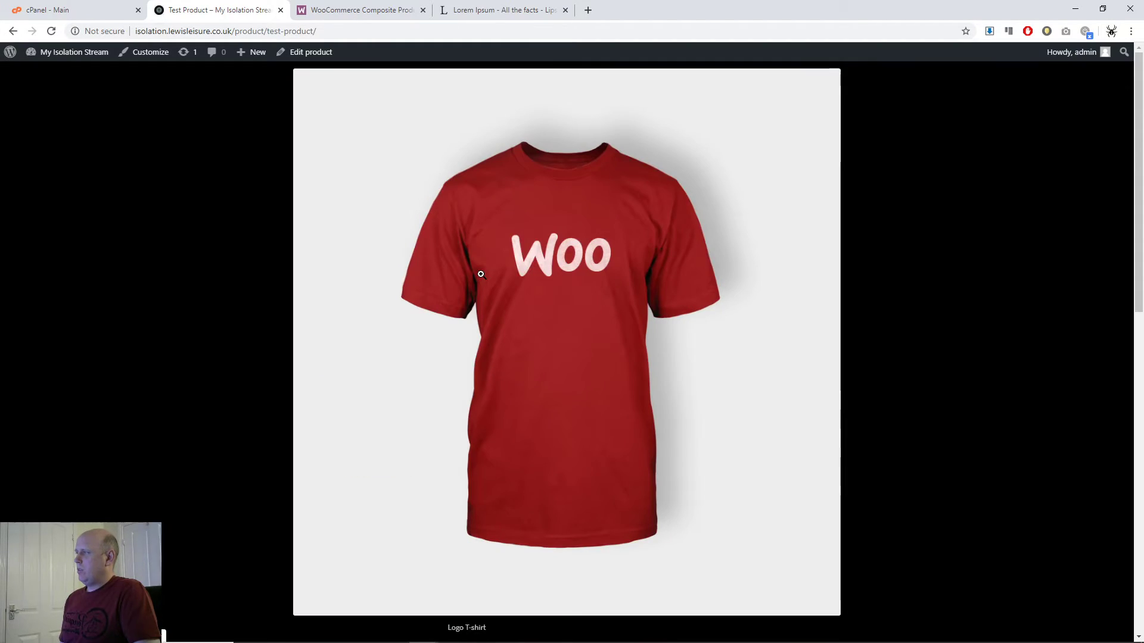
{"action": "left_click", "coordinate": [912, 308]}
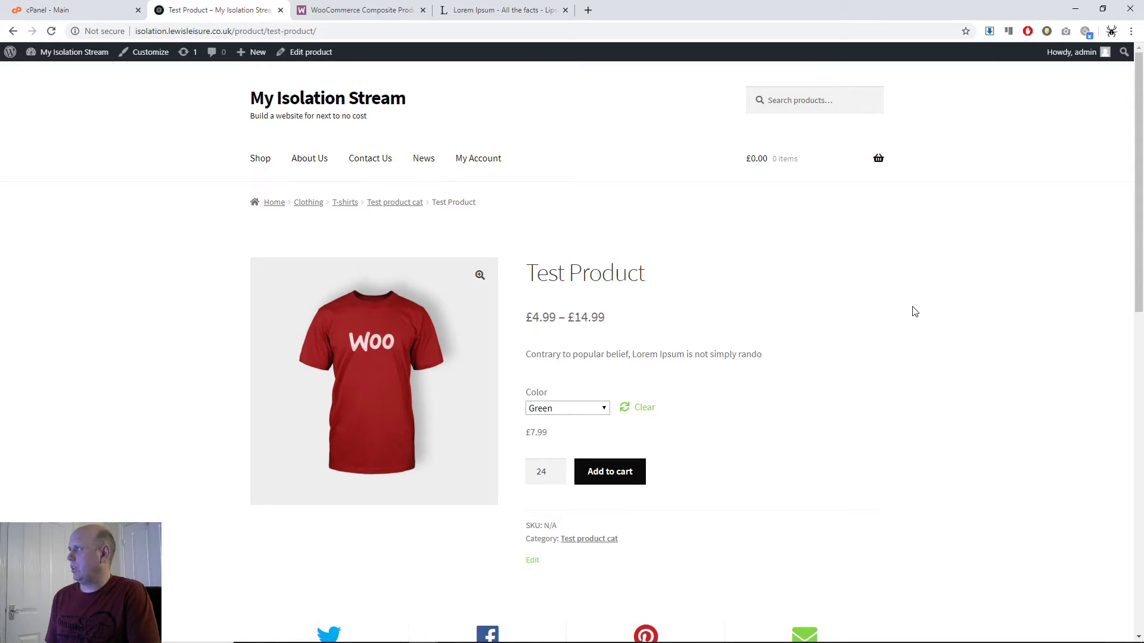
Add 24 of the Green Test Product to the cart
{"action": "scroll", "coordinate": [915, 346], "scroll_direction": "down", "scroll_amount": 3}
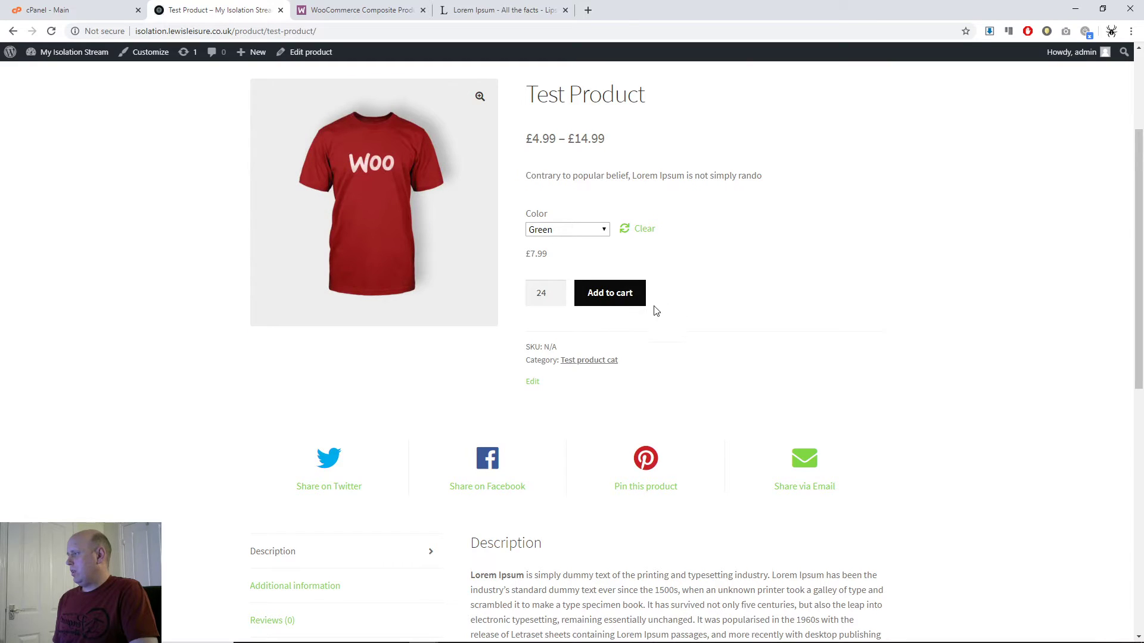
{"action": "scroll", "coordinate": [683, 330], "scroll_direction": "up", "scroll_amount": 1}
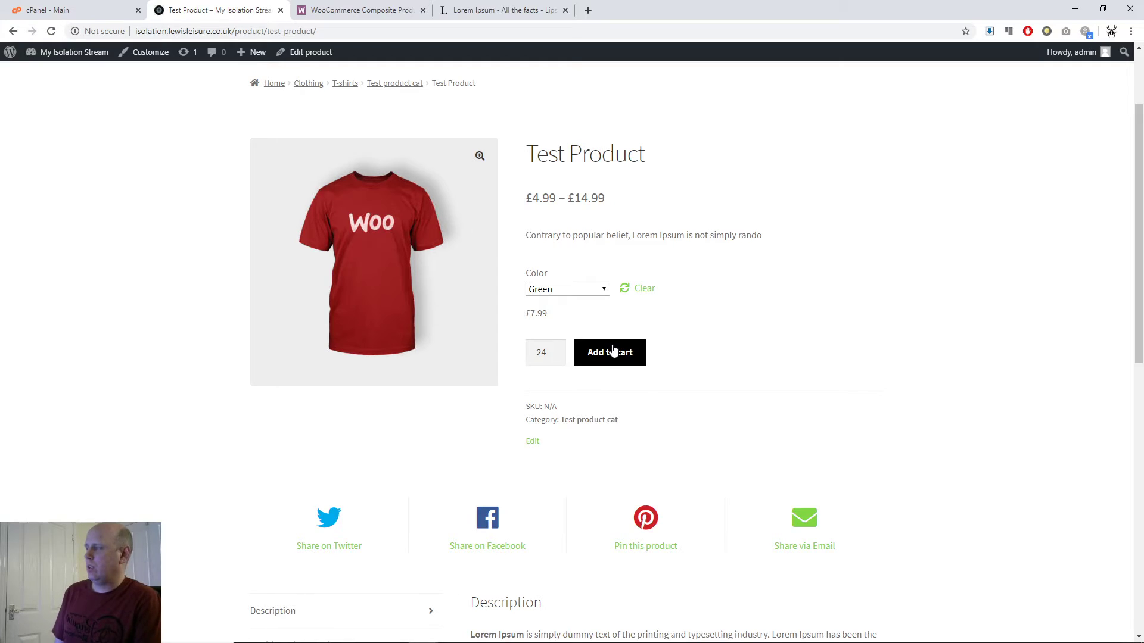
{"action": "left_click", "coordinate": [630, 359]}
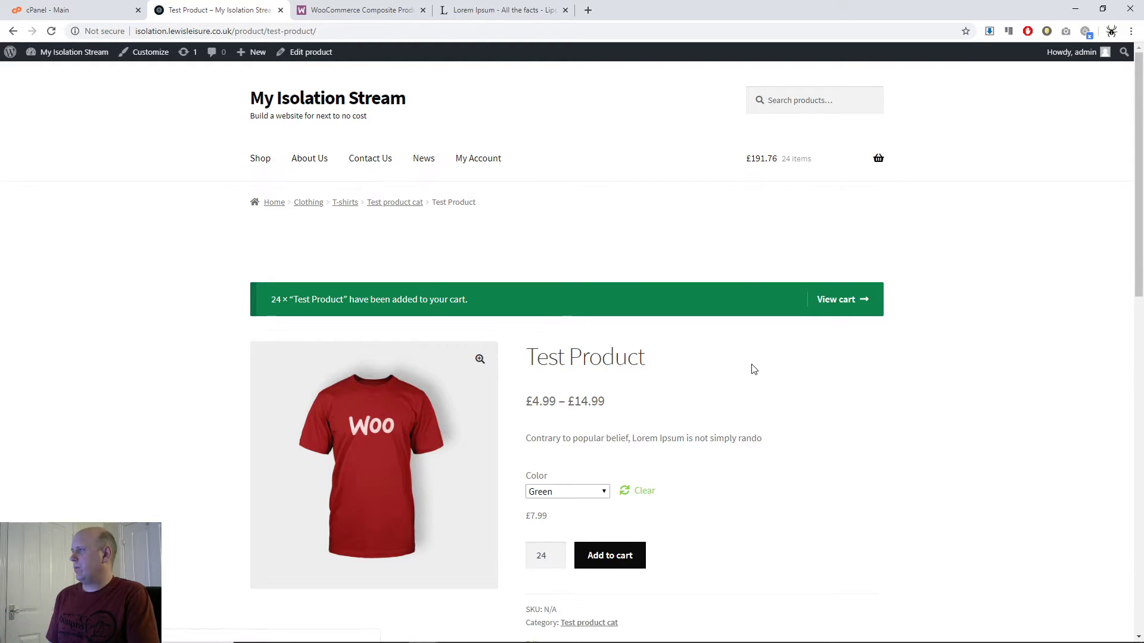
View the cart and examine the Test Product's subtotal and the coupon code option
{"action": "scroll", "coordinate": [753, 369], "scroll_direction": "down", "scroll_amount": 1}
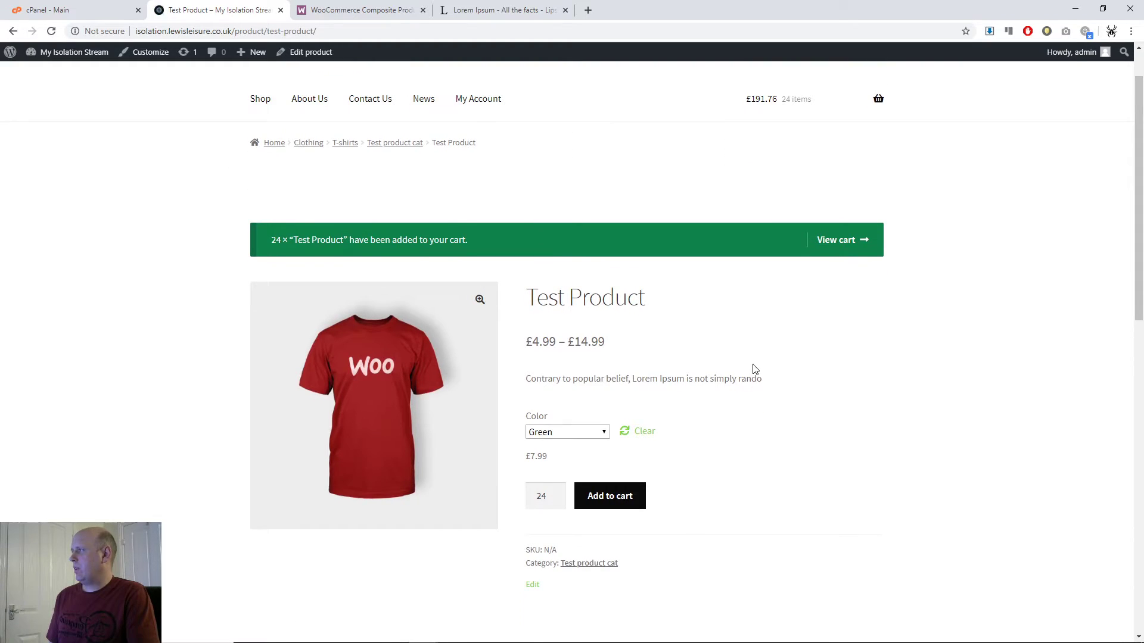
{"action": "left_click", "coordinate": [837, 241]}
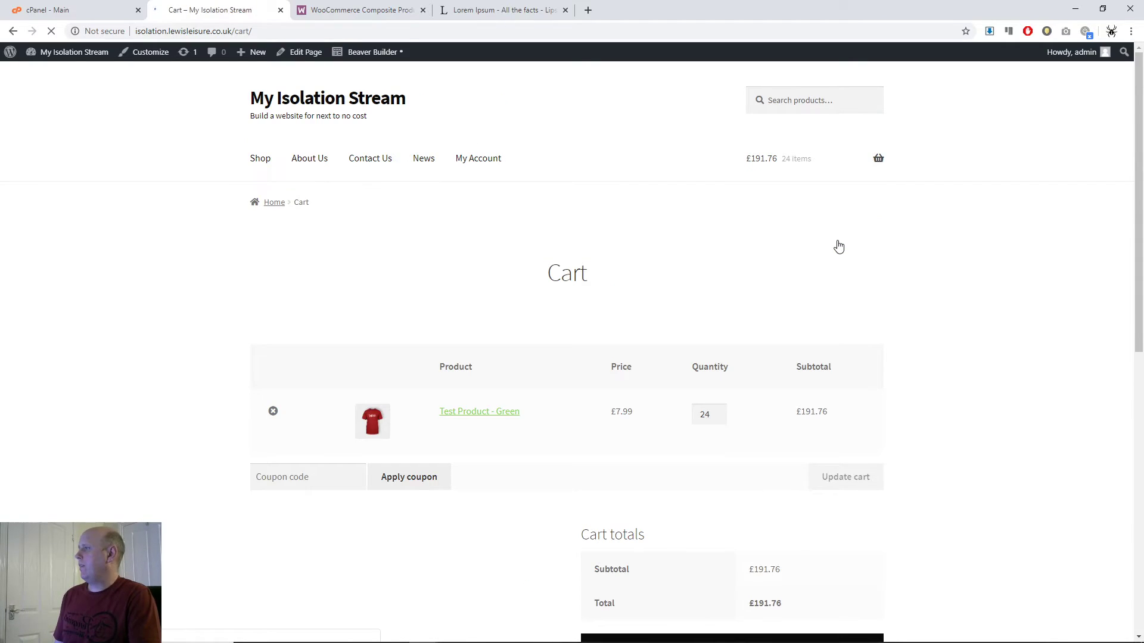
{"action": "scroll", "coordinate": [837, 247], "scroll_direction": "down", "scroll_amount": 3}
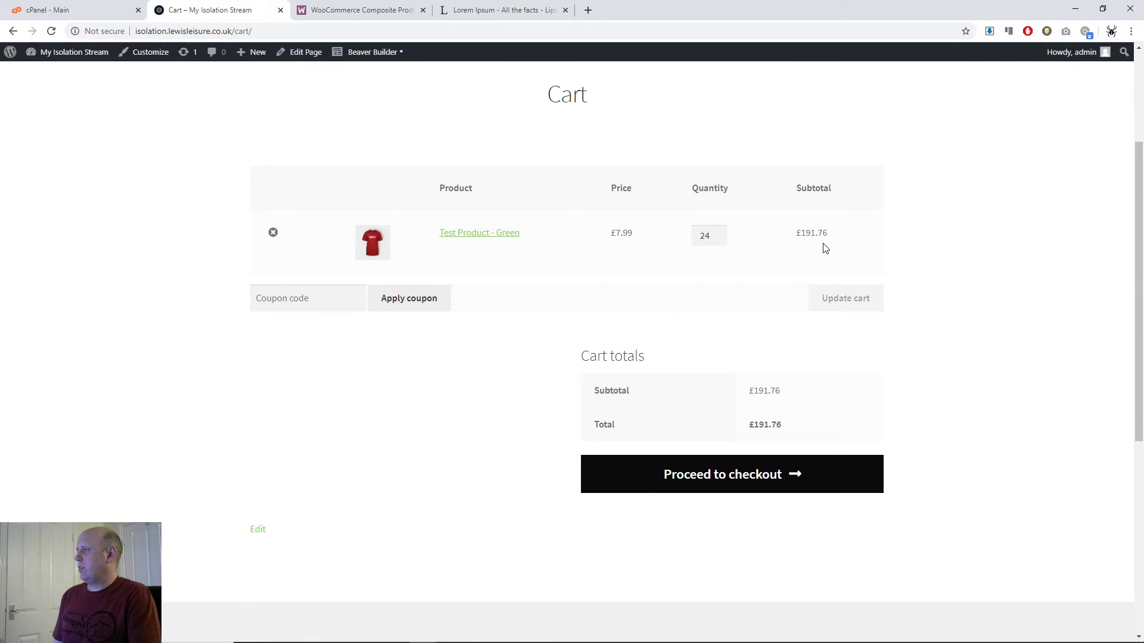
{"action": "scroll", "coordinate": [825, 249], "scroll_direction": "down", "scroll_amount": 5}
{"action": "scroll", "coordinate": [825, 248], "scroll_direction": "up", "scroll_amount": 7}
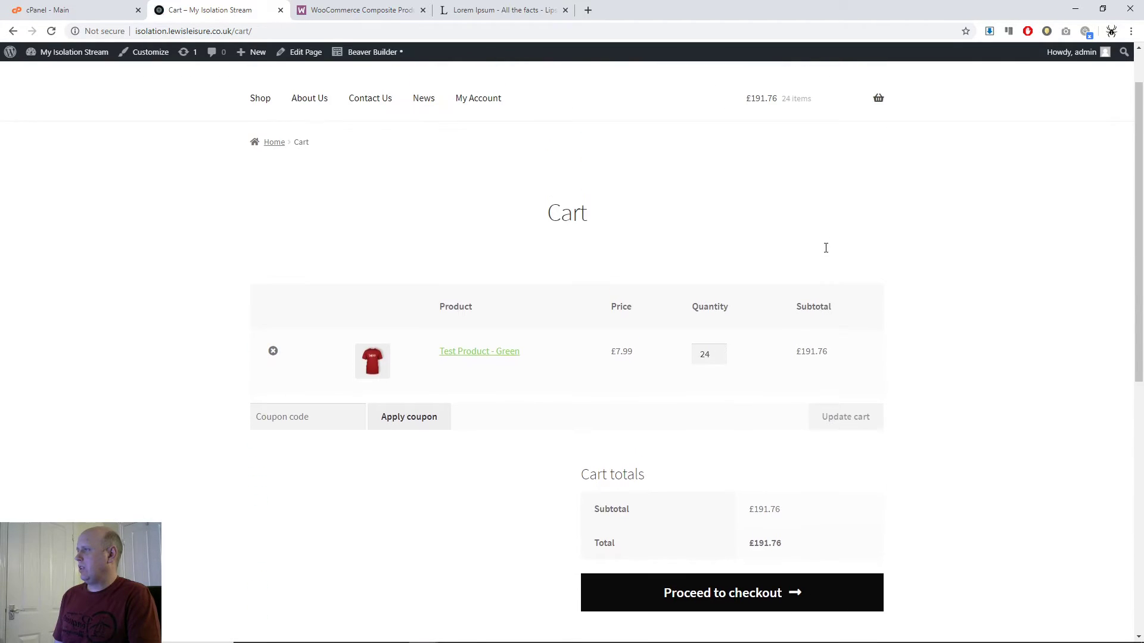
{"action": "scroll", "coordinate": [825, 249], "scroll_direction": "down", "scroll_amount": 2}
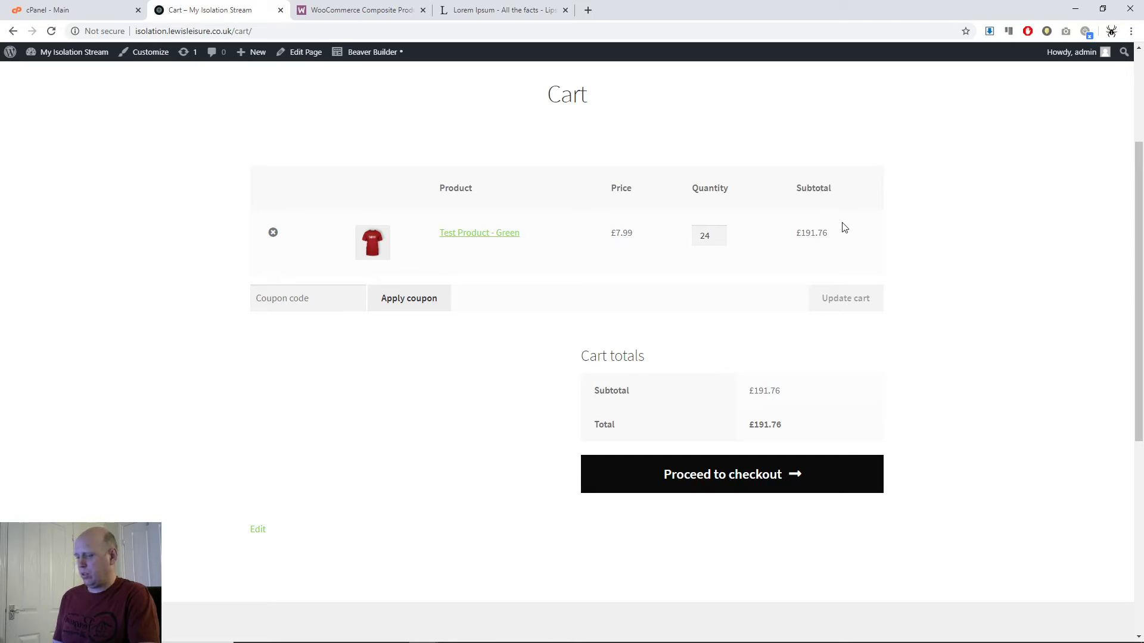
{"action": "left_click_drag", "start_coordinate": [842, 222], "coordinate": [778, 250]}
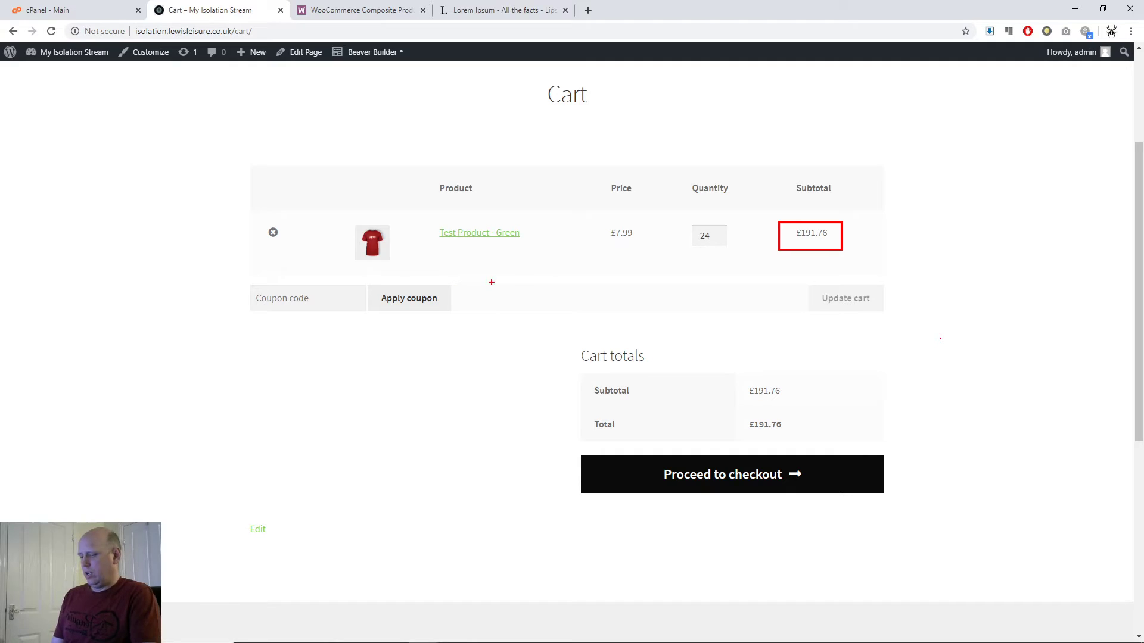
{"action": "left_click_drag", "start_coordinate": [503, 274], "coordinate": [237, 336]}
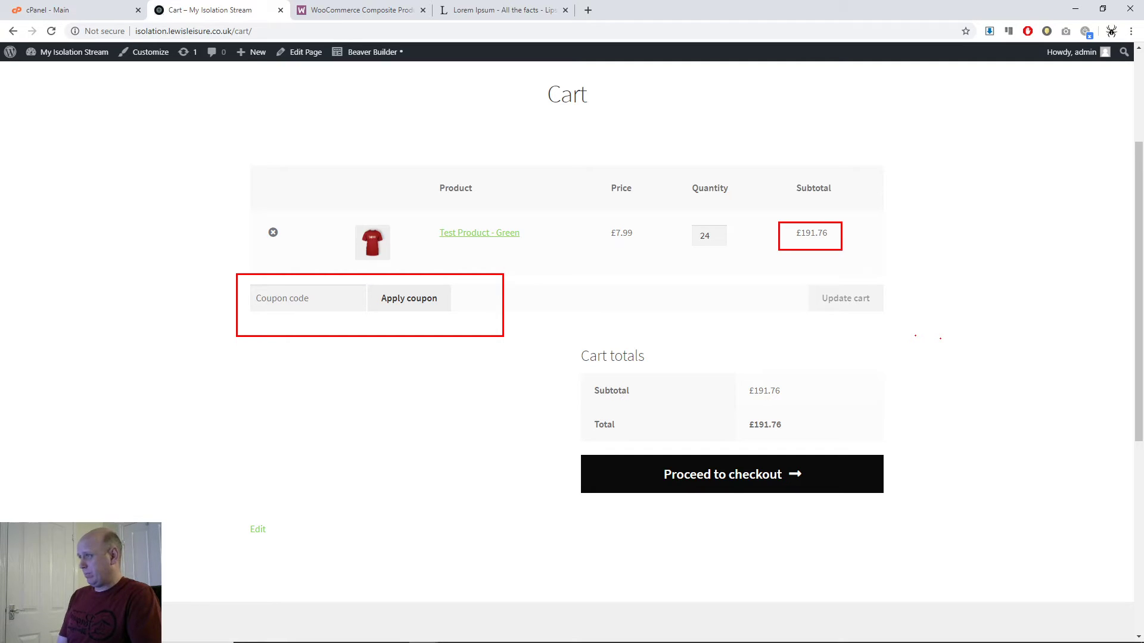
{"action": "key", "text": "Escape"}
Proceed to checkout and review the billing fields, order summary and available payment methods
{"action": "left_click", "coordinate": [789, 480]}
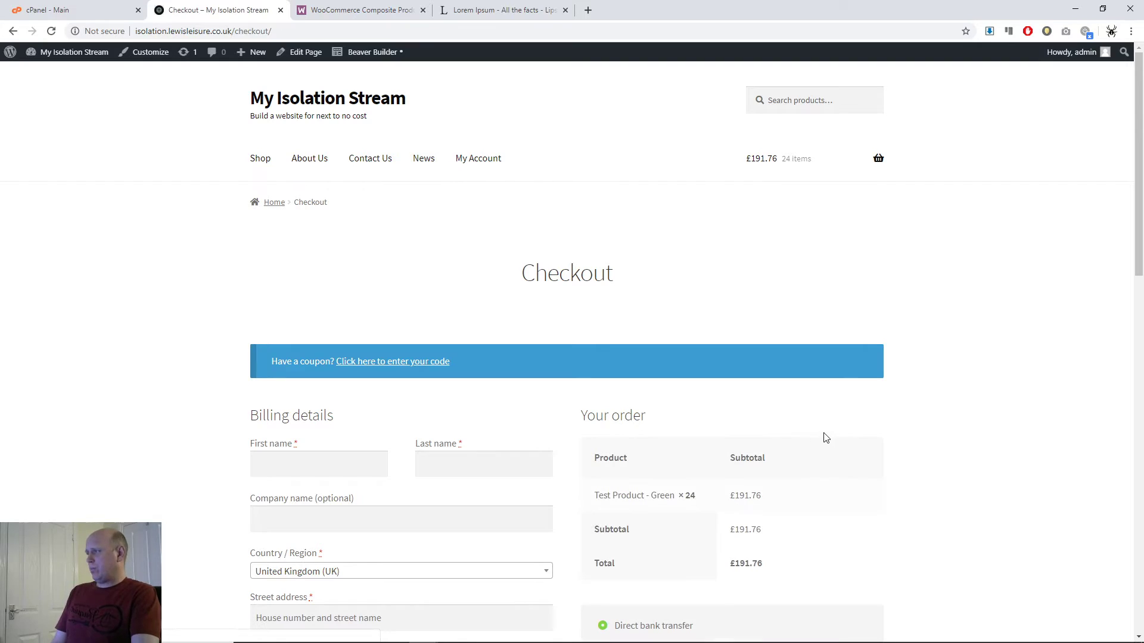
{"action": "scroll", "coordinate": [826, 438], "scroll_direction": "down", "scroll_amount": 4}
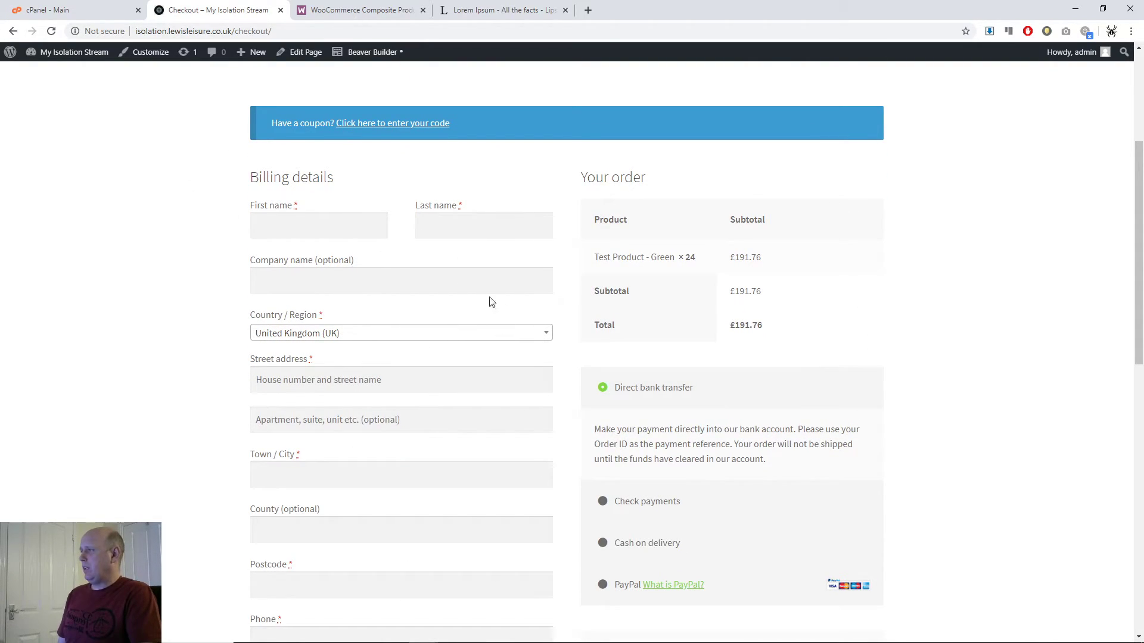
{"action": "scroll", "coordinate": [568, 373], "scroll_direction": "down", "scroll_amount": 5}
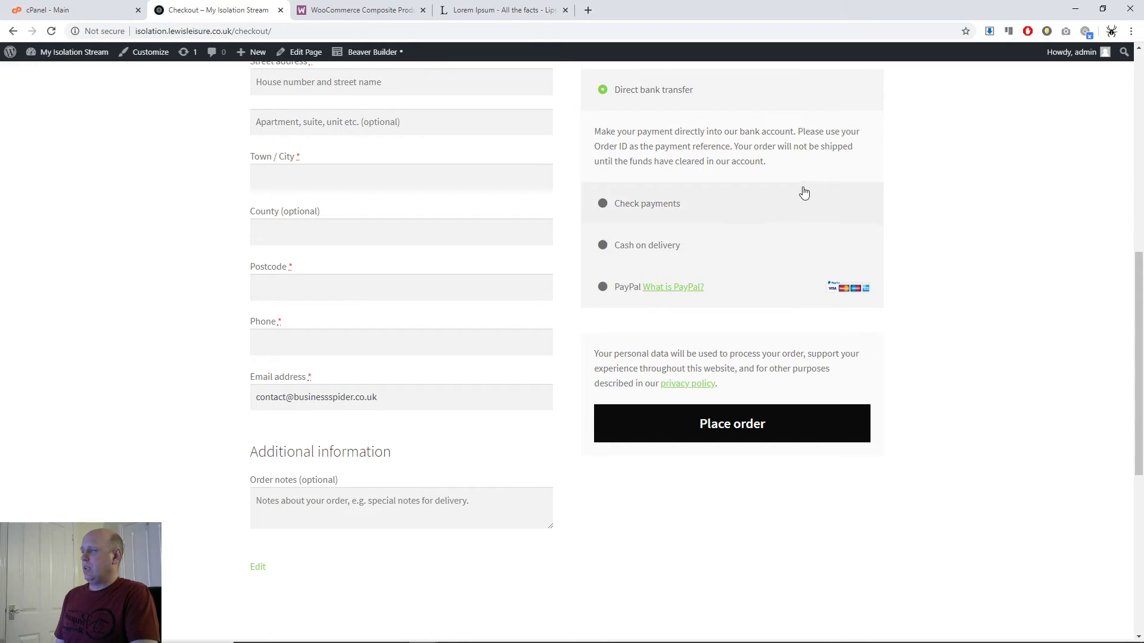
{"action": "scroll", "coordinate": [807, 237], "scroll_direction": "up", "scroll_amount": 3}
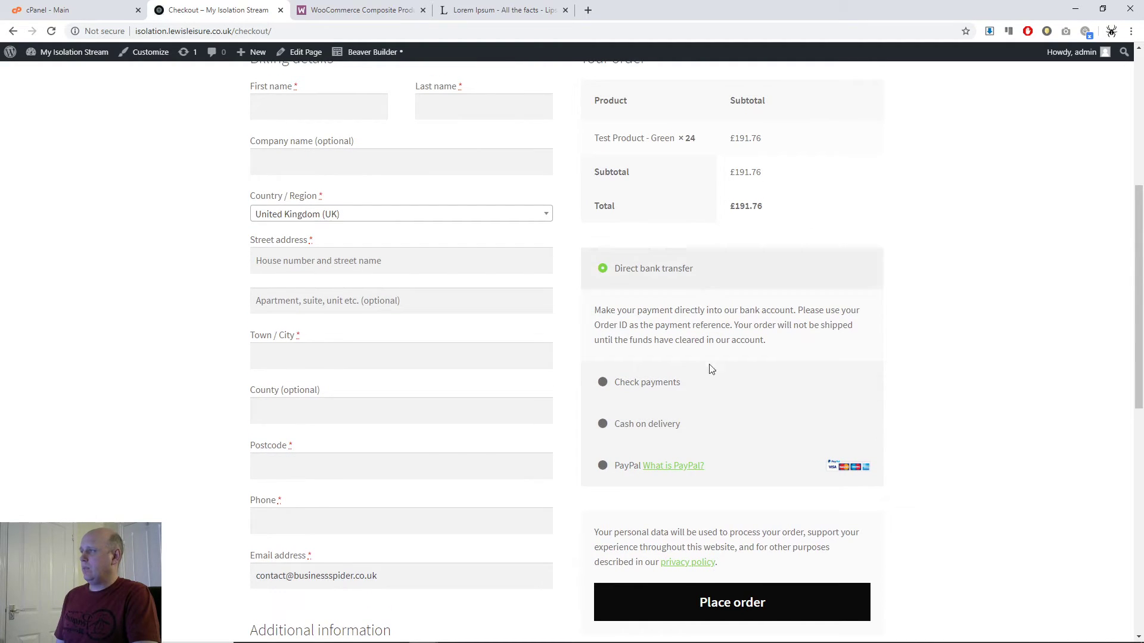
{"action": "scroll", "coordinate": [816, 284], "scroll_direction": "up", "scroll_amount": 1}
{"action": "scroll", "coordinate": [816, 283], "scroll_direction": "up", "scroll_amount": 5}
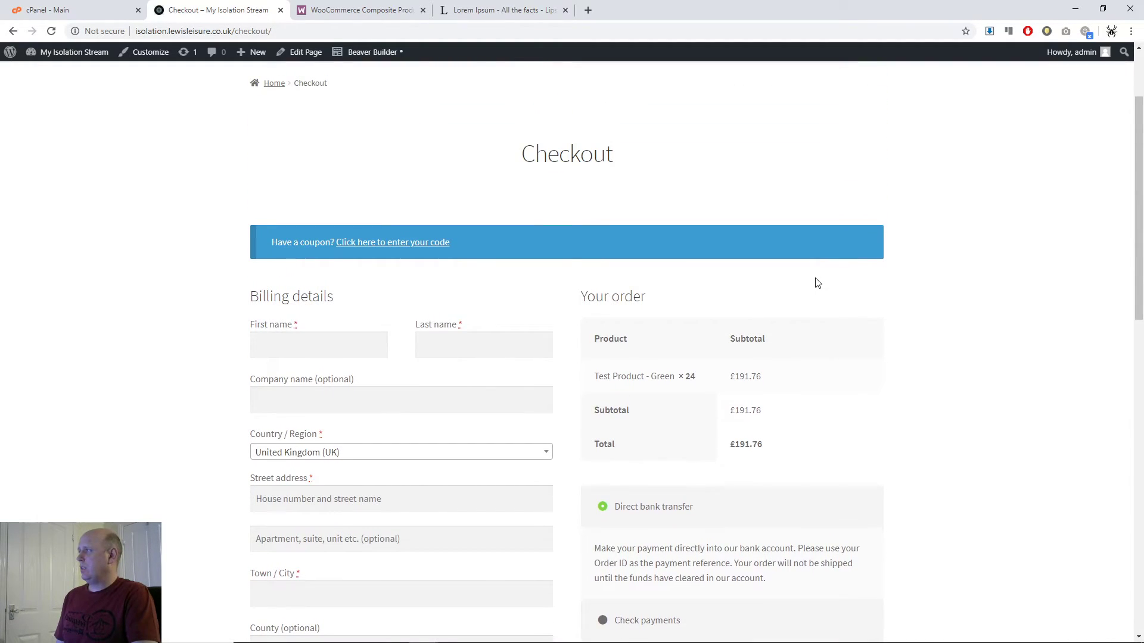
{"action": "scroll", "coordinate": [817, 283], "scroll_direction": "down", "scroll_amount": 15}
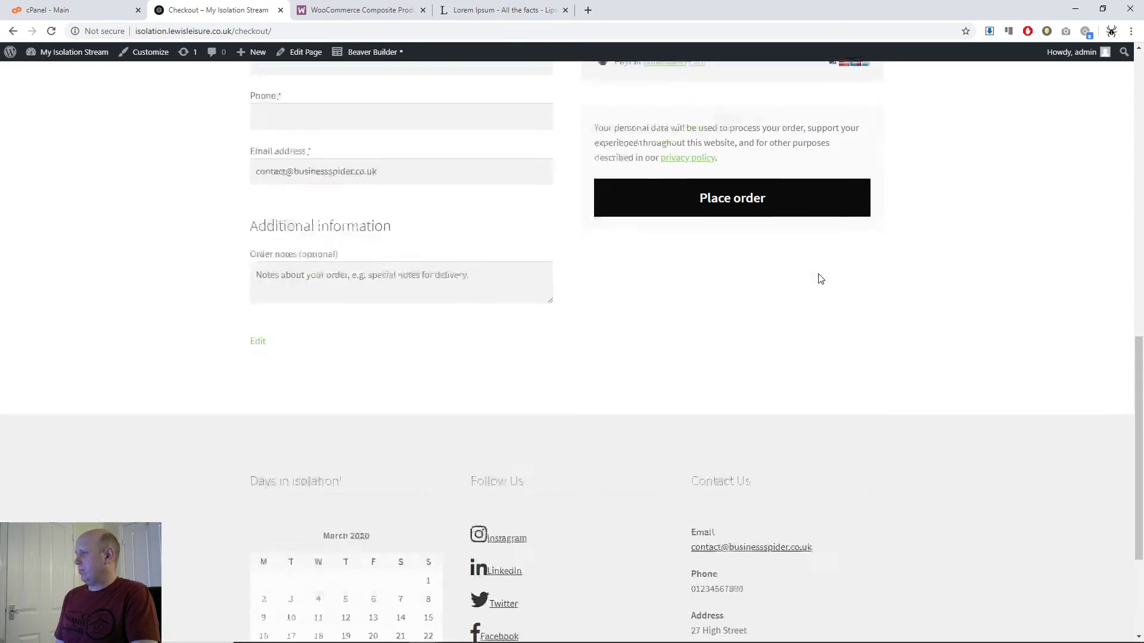
{"action": "scroll", "coordinate": [825, 274], "scroll_direction": "up", "scroll_amount": 7}
{"action": "scroll", "coordinate": [825, 274], "scroll_direction": "up", "scroll_amount": 8}
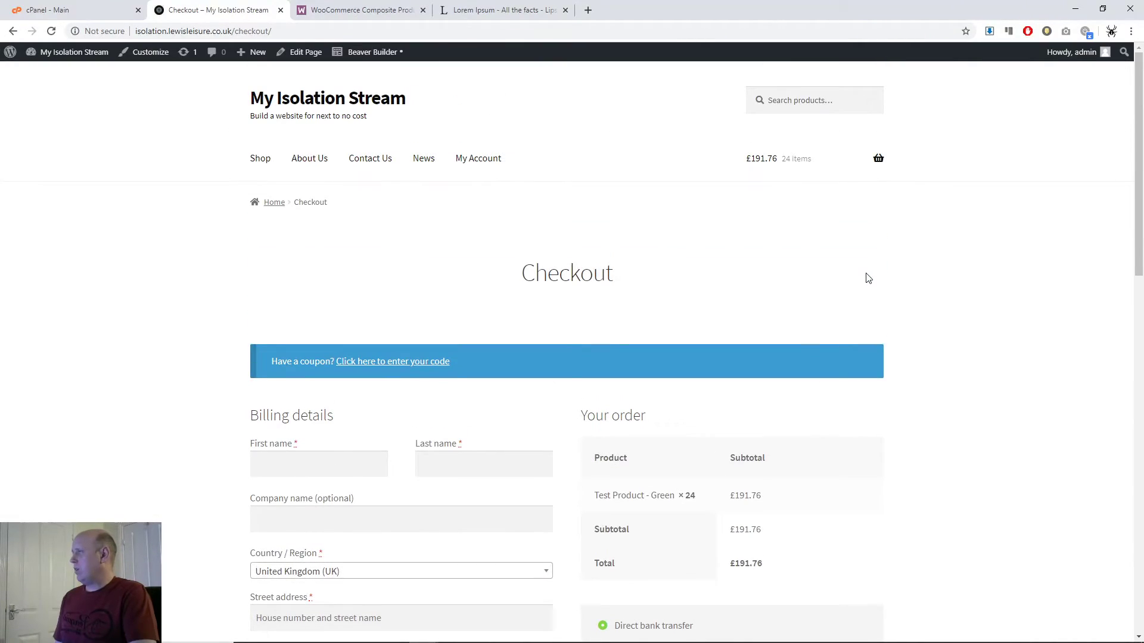
Return to the site's admin dashboard, and examine the WooCommerce Composite Products extension page with its Build Your Skateboard example
{"action": "left_click", "coordinate": [78, 59]}
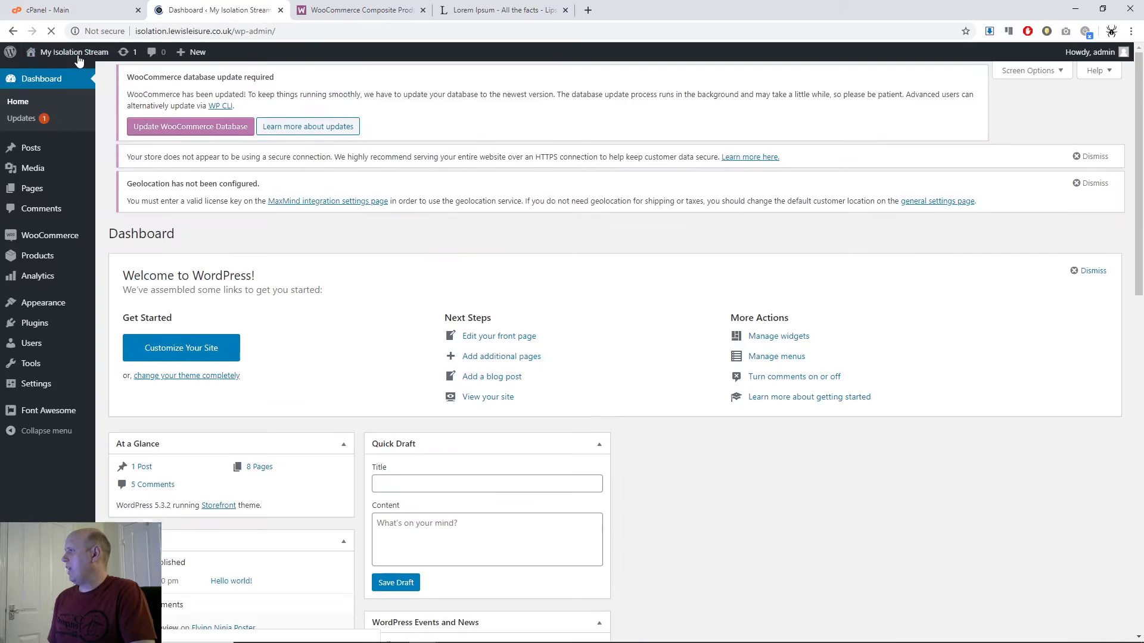
{"action": "left_click", "coordinate": [370, 10]}
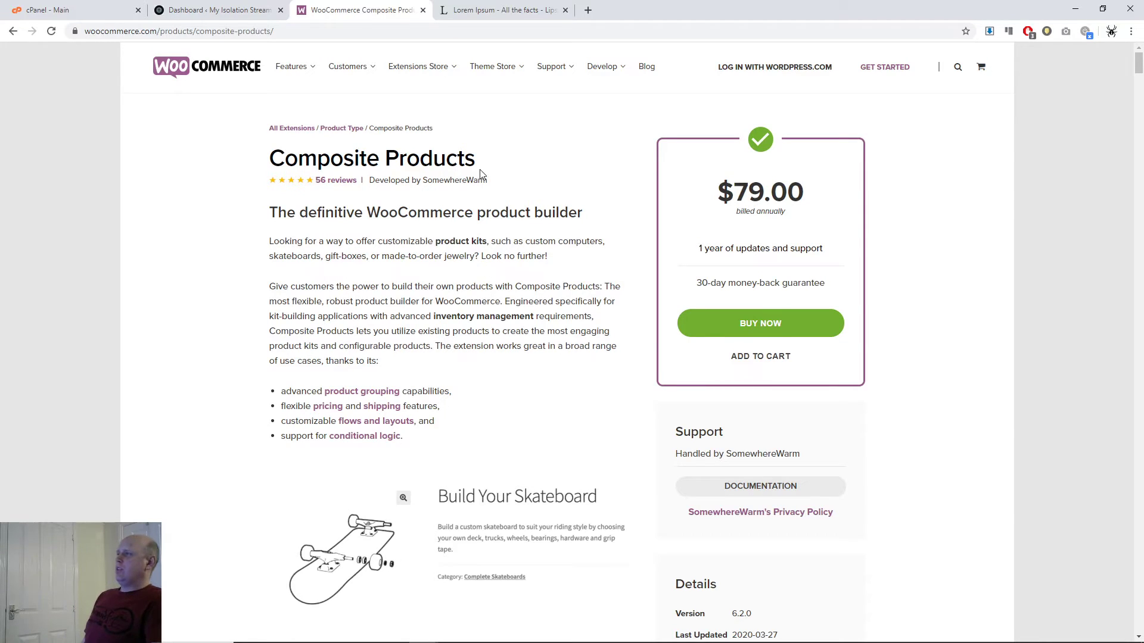
{"action": "left_click_drag", "start_coordinate": [486, 164], "coordinate": [271, 161]}
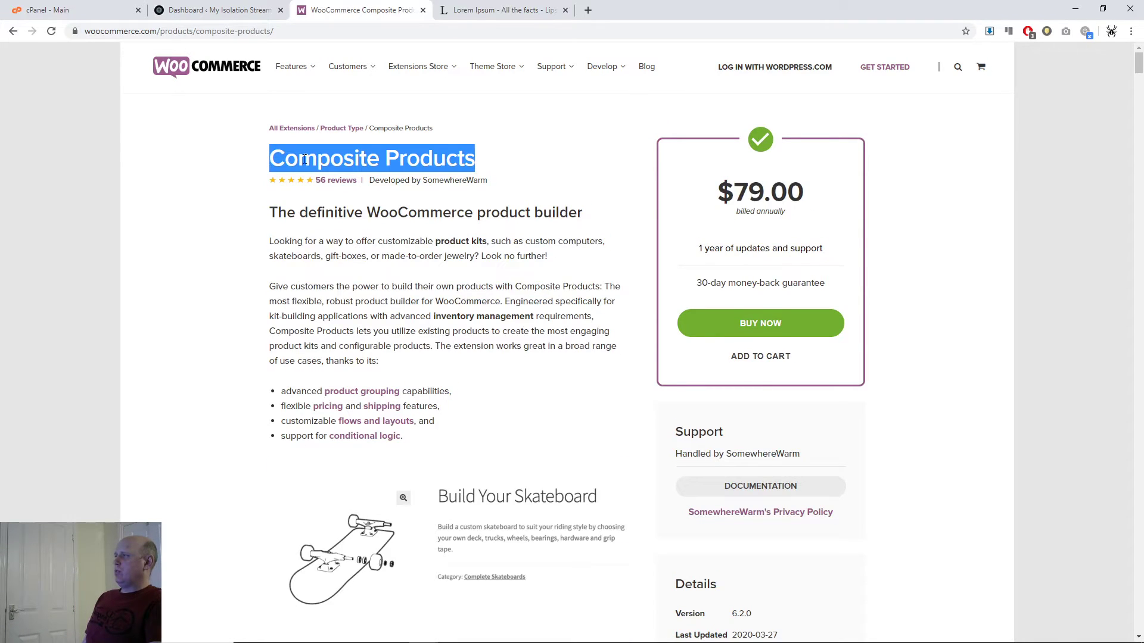
{"action": "left_click", "coordinate": [489, 160]}
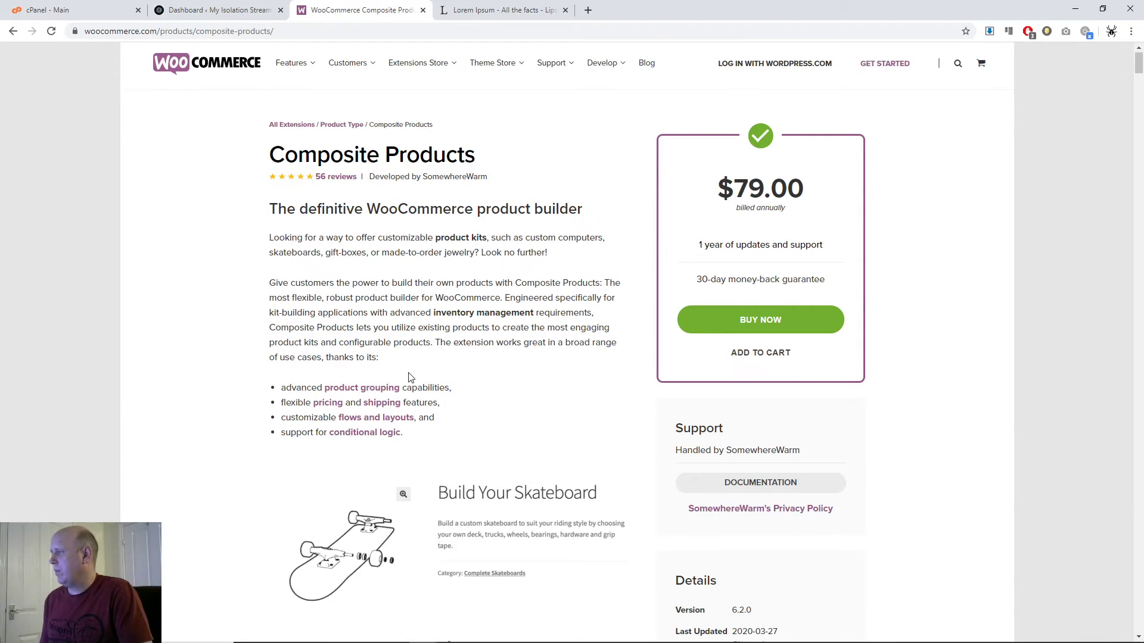
{"action": "scroll", "coordinate": [520, 301], "scroll_direction": "down", "scroll_amount": 6}
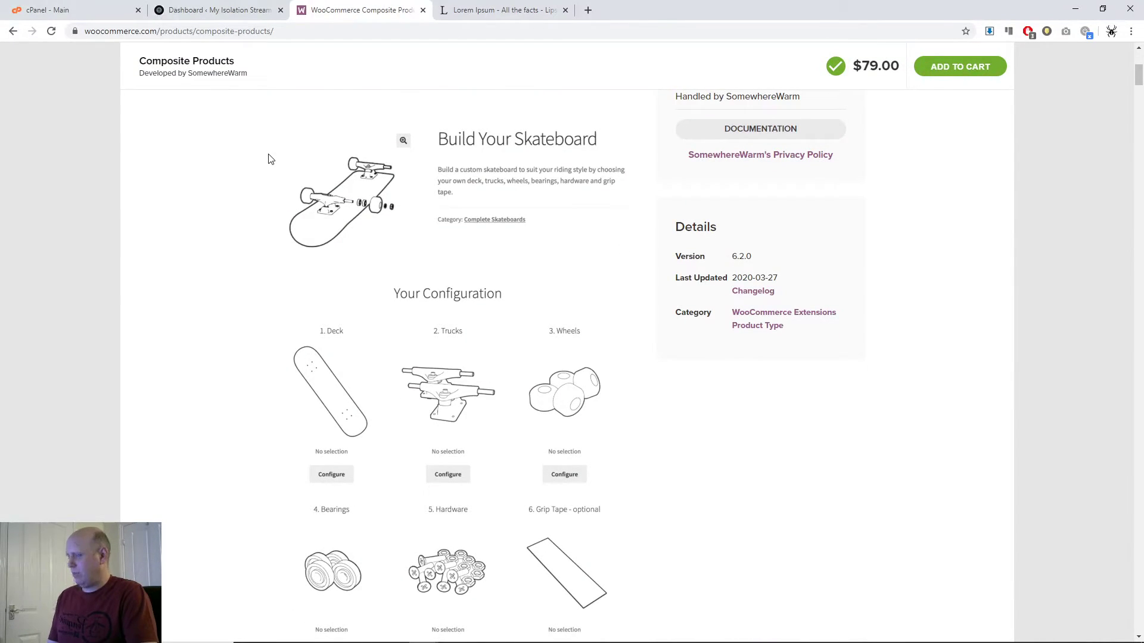
{"action": "key", "text": "ctrl+2"}
{"action": "mouse_move", "coordinate": [248, 113]}
{"action": "left_mouse_down"}
{"action": "mouse_move", "coordinate": [627, 626]}
{"action": "mouse_move", "coordinate": [646, 629]}
{"action": "left_mouse_up"}
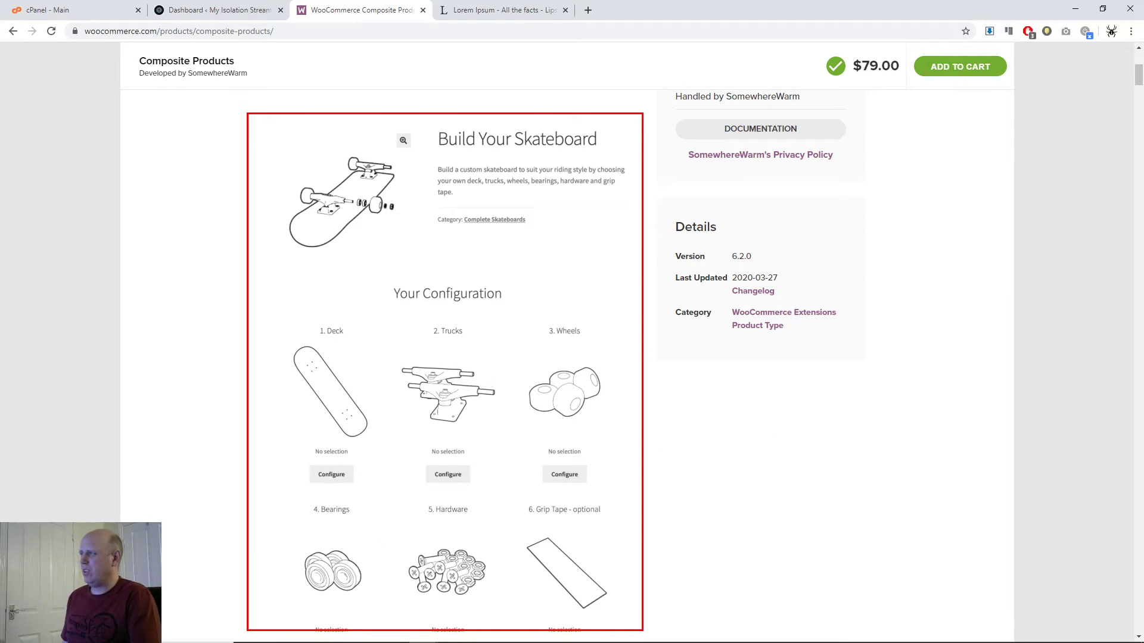
{"action": "scroll", "coordinate": [267, 147], "scroll_direction": "up", "scroll_amount": 4}
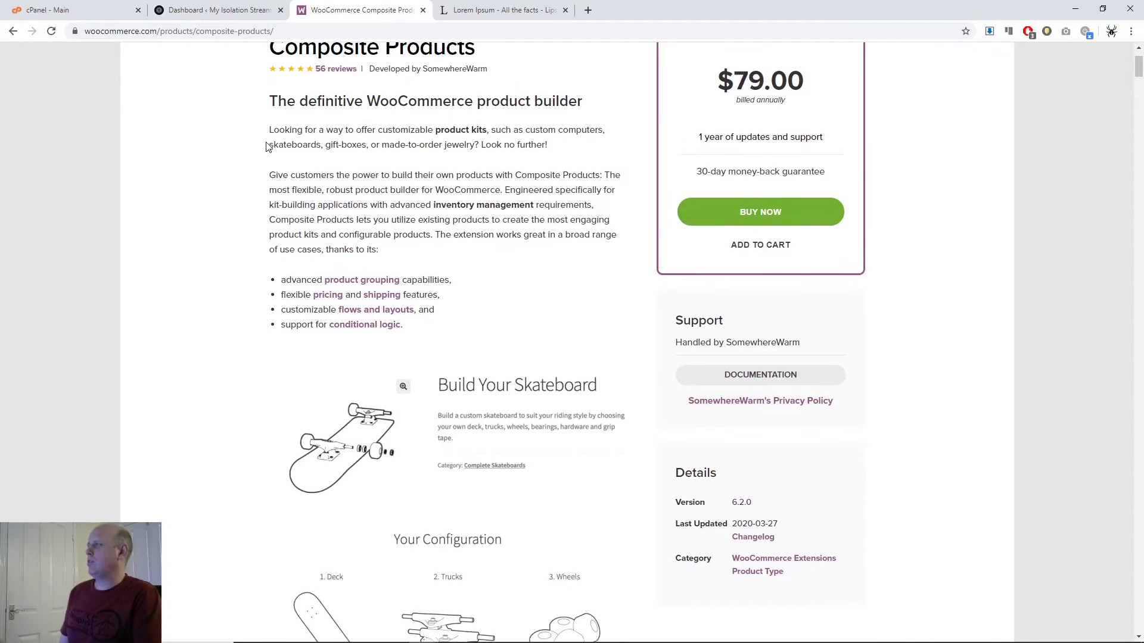
{"action": "scroll", "coordinate": [266, 146], "scroll_direction": "up", "scroll_amount": 2}
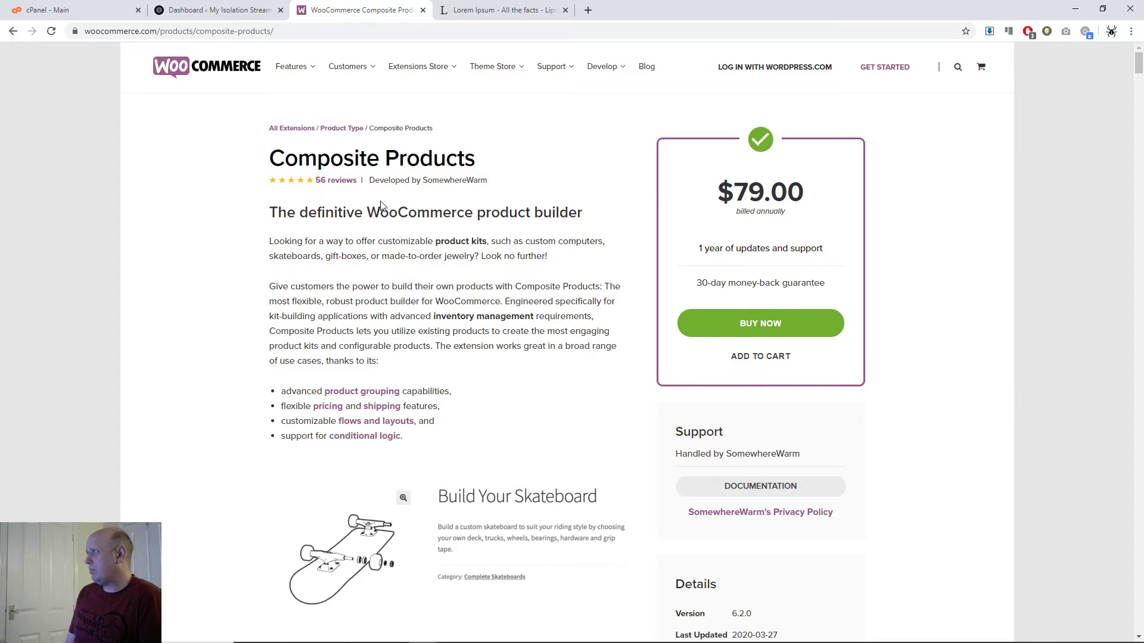
Replace the Lorem Ipsum page with the makemeyellow.co.uk website
{"action": "left_click", "coordinate": [512, 11]}
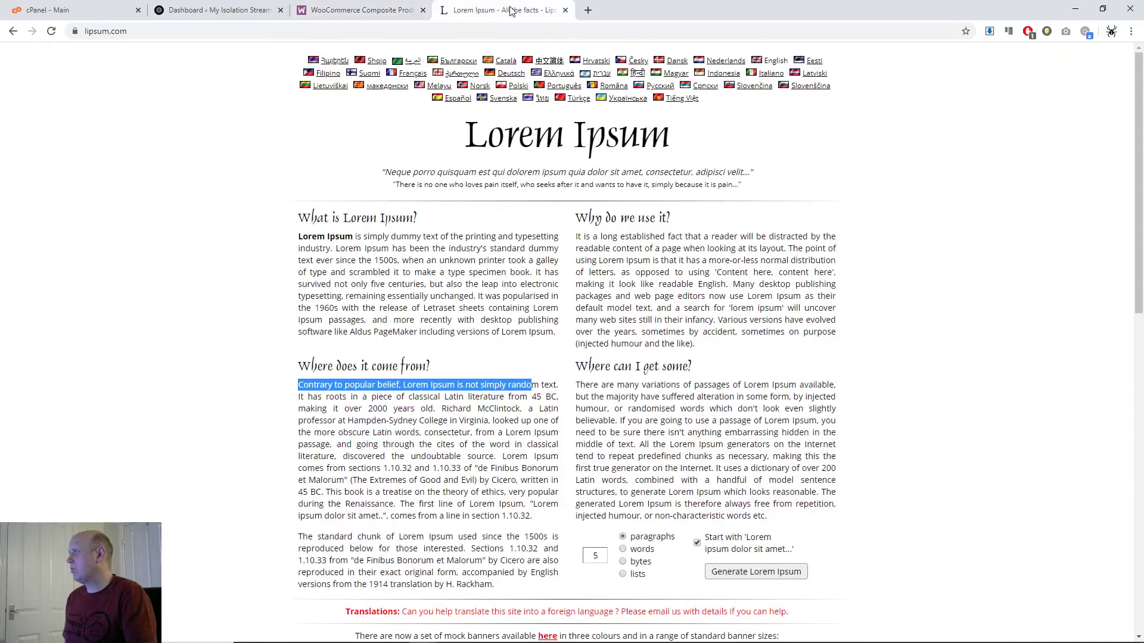
{"action": "left_click", "coordinate": [520, 31]}
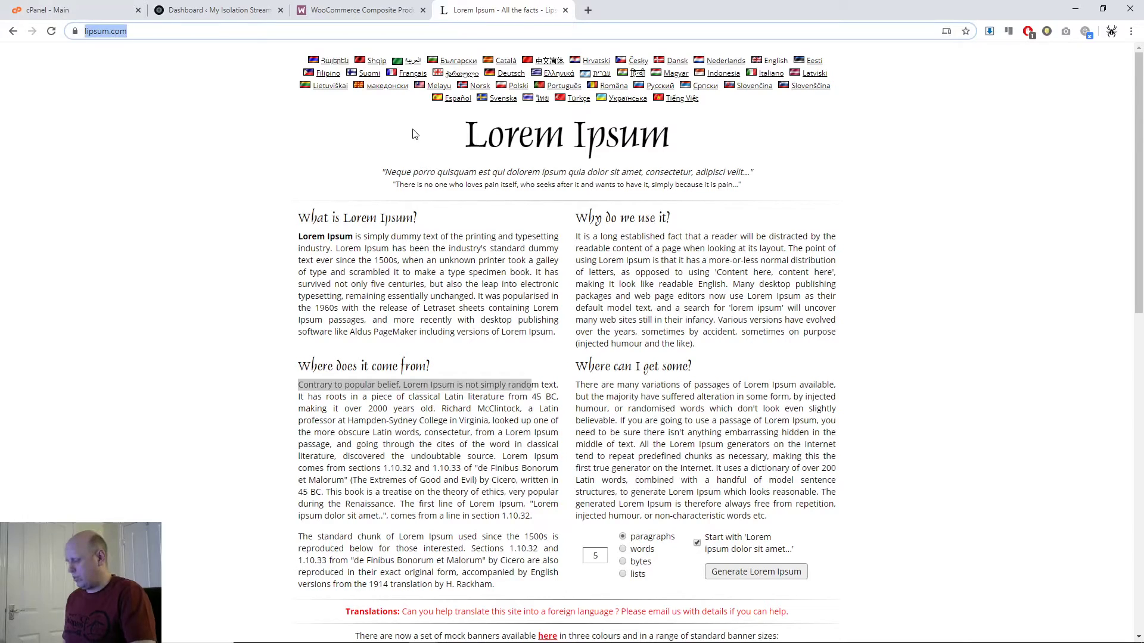
{"action": "type", "text": "make"}
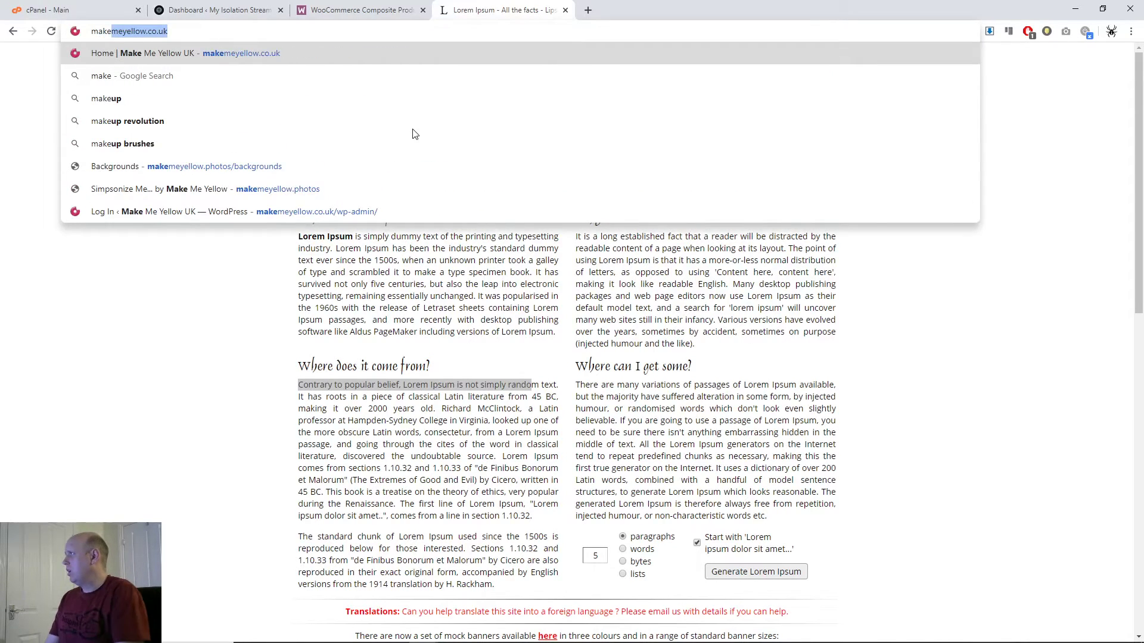
{"action": "key", "text": "End"}
{"action": "key", "text": "Return"}
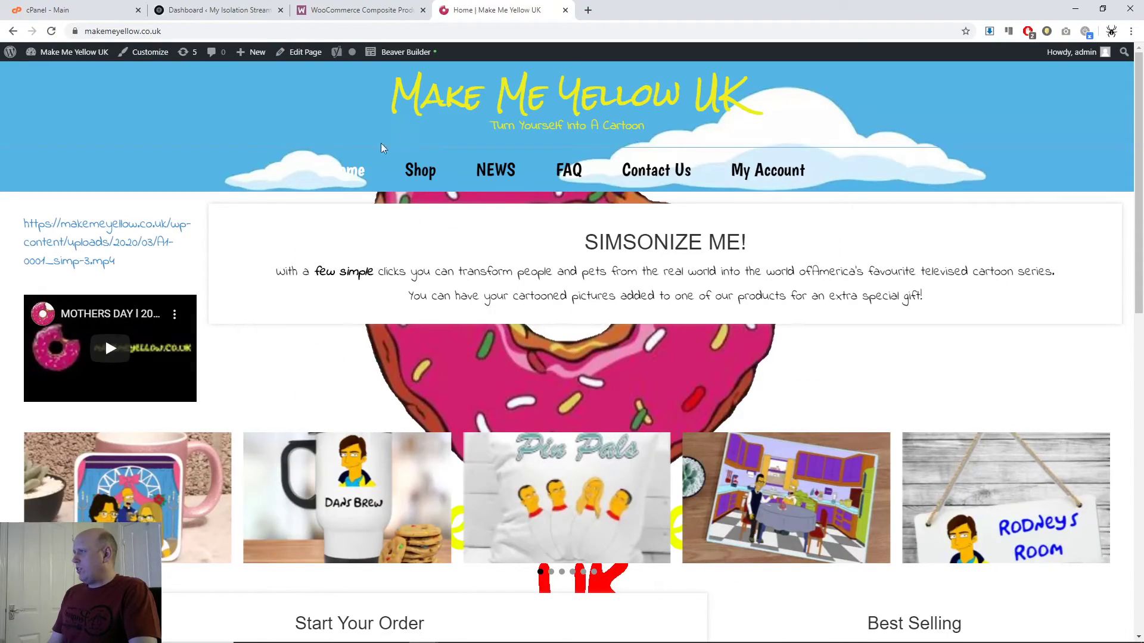
Open the Homer The Priest (67) product from the Best Selling section and examine its composite configuration steps
{"action": "scroll", "coordinate": [789, 328], "scroll_direction": "down", "scroll_amount": 5}
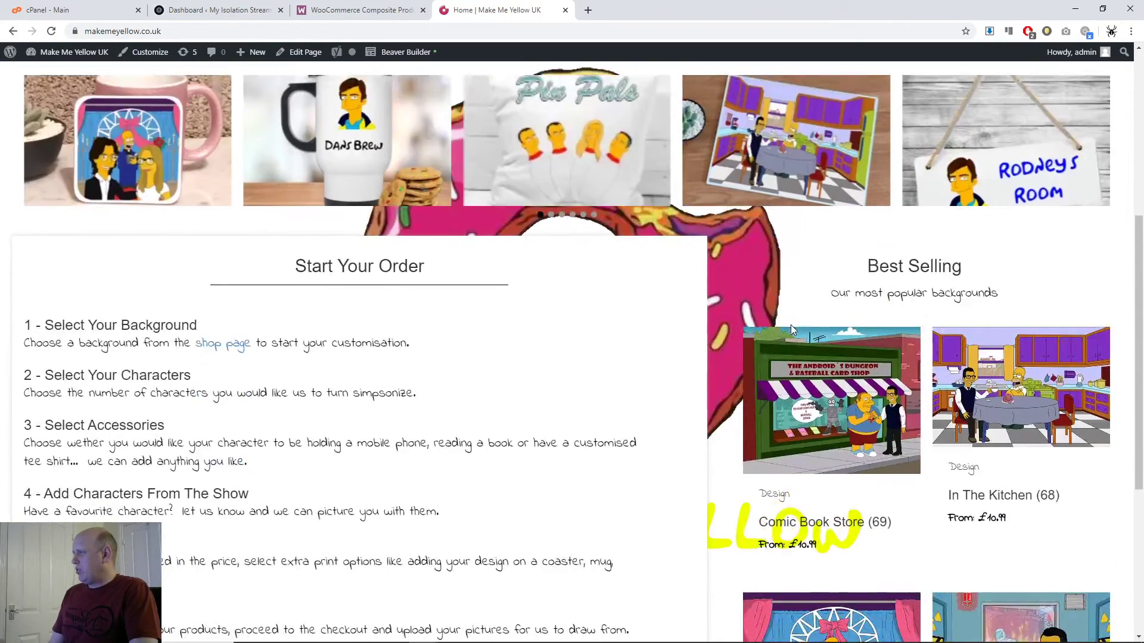
{"action": "scroll", "coordinate": [763, 324], "scroll_direction": "down", "scroll_amount": 4}
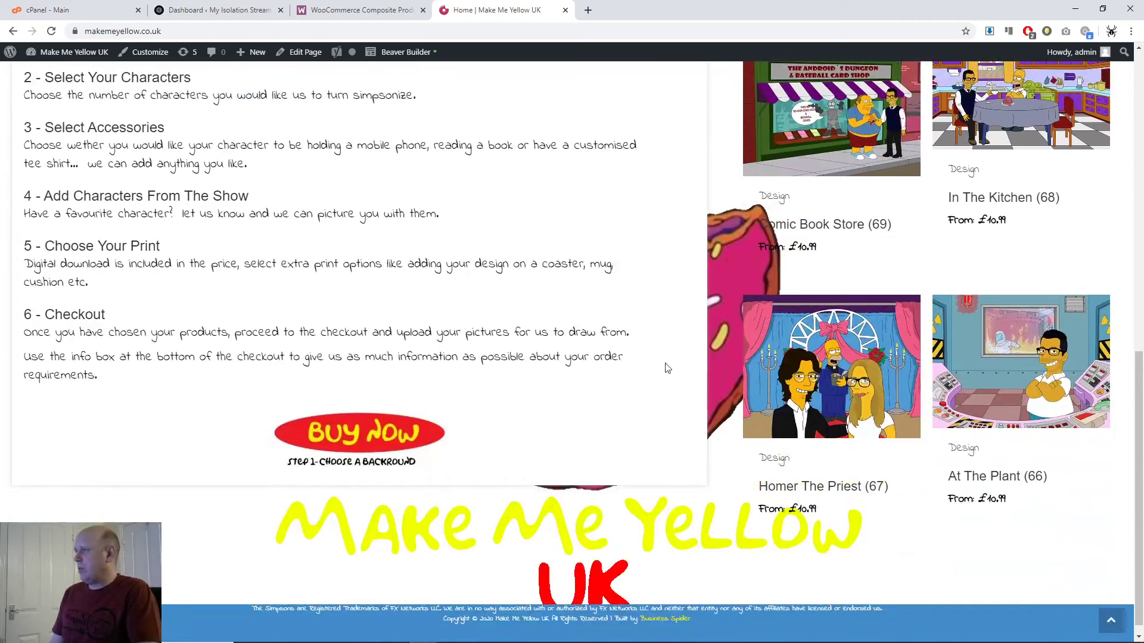
{"action": "left_click", "coordinate": [833, 355]}
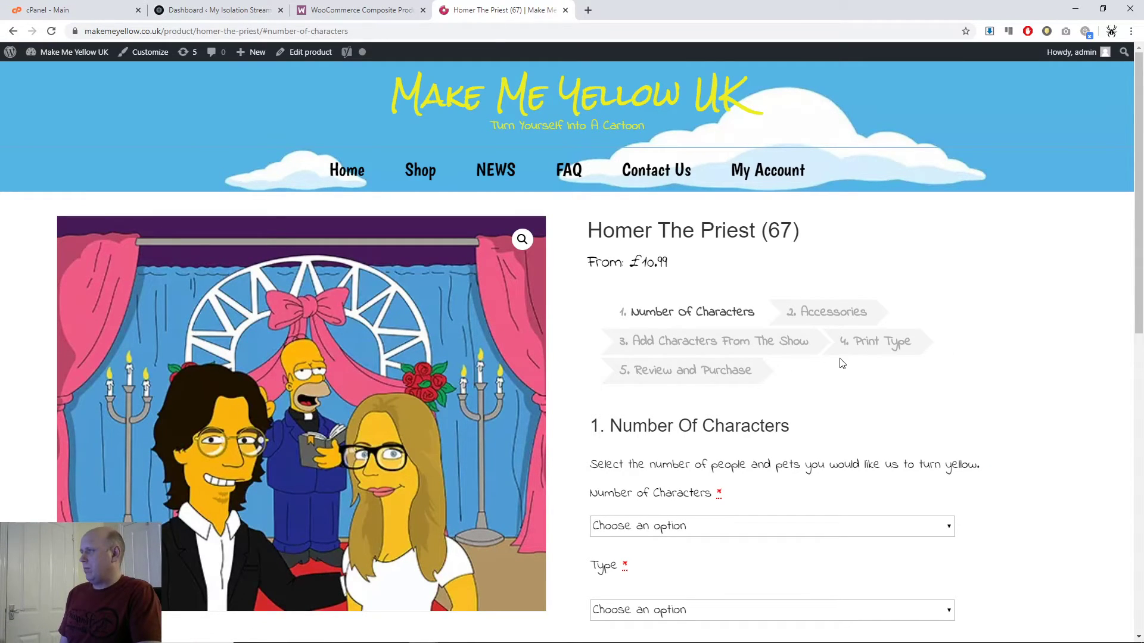
{"action": "scroll", "coordinate": [840, 366], "scroll_direction": "down", "scroll_amount": 1}
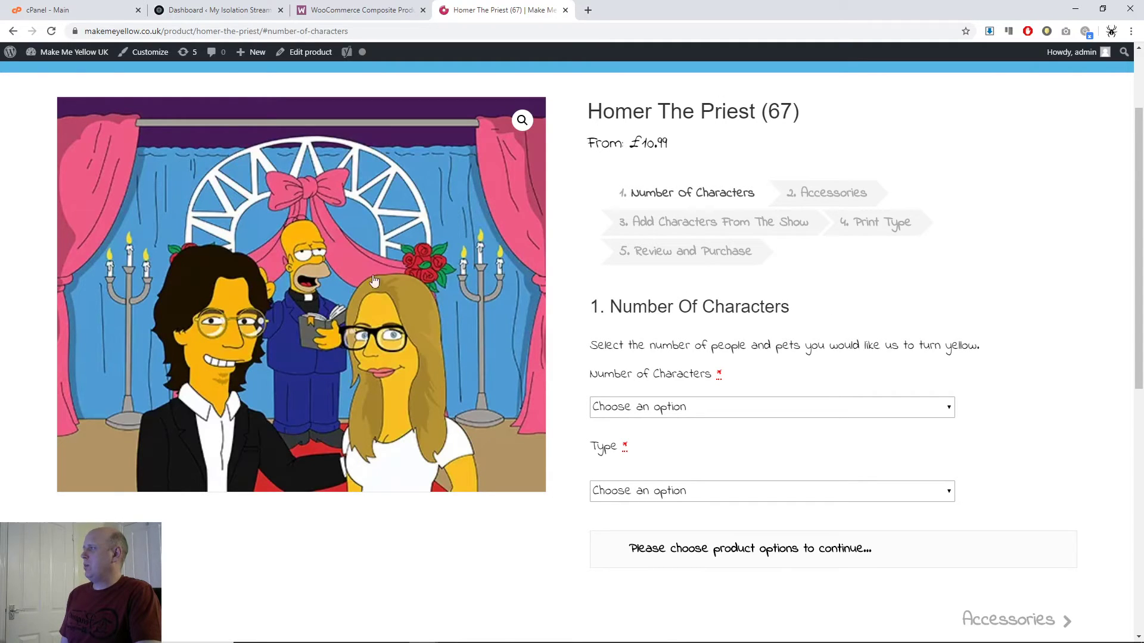
{"action": "scroll", "coordinate": [620, 173], "scroll_direction": "up", "scroll_amount": 1}
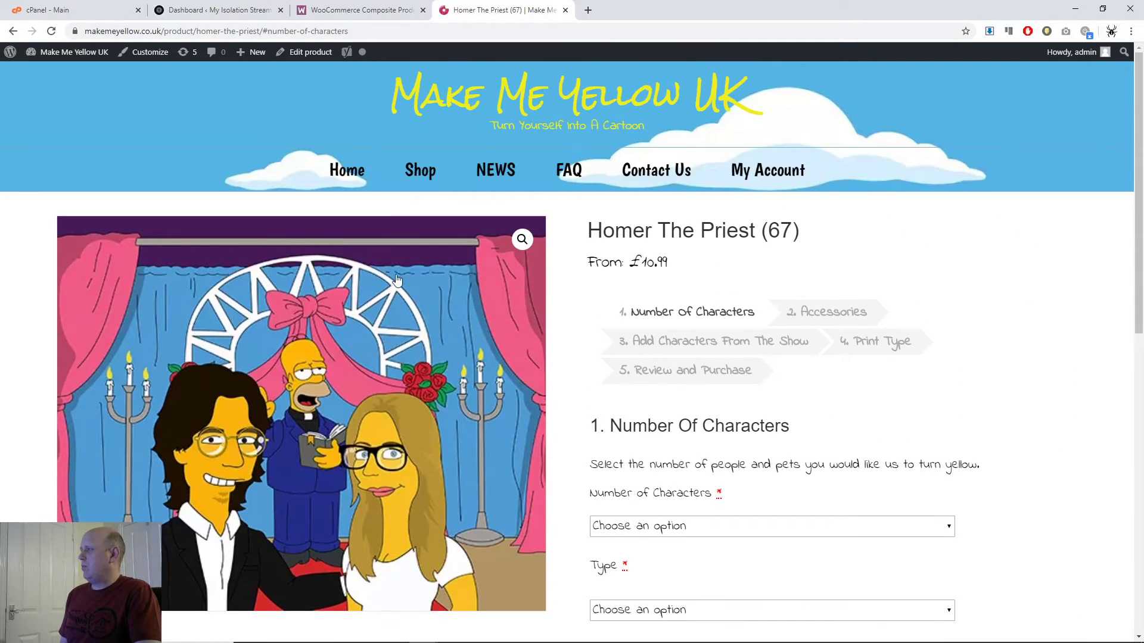
{"action": "scroll", "coordinate": [642, 419], "scroll_direction": "down", "scroll_amount": 1}
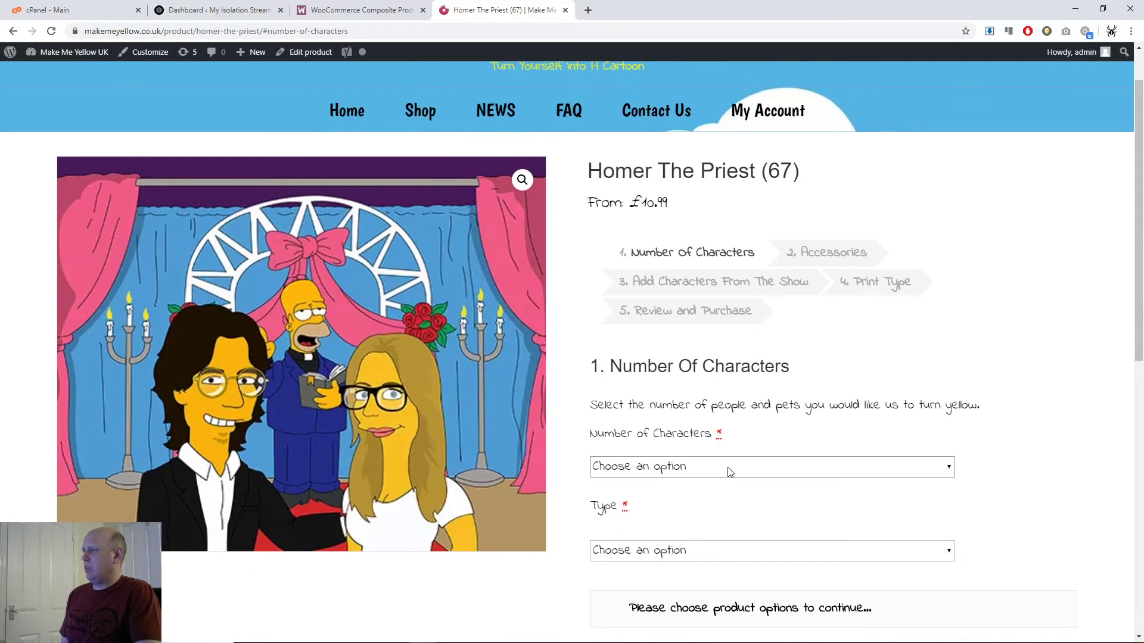
Configure the product's first component with 3 characters and the Half Body type
{"action": "left_click", "coordinate": [730, 468]}
{"action": "left_click", "coordinate": [680, 309]}
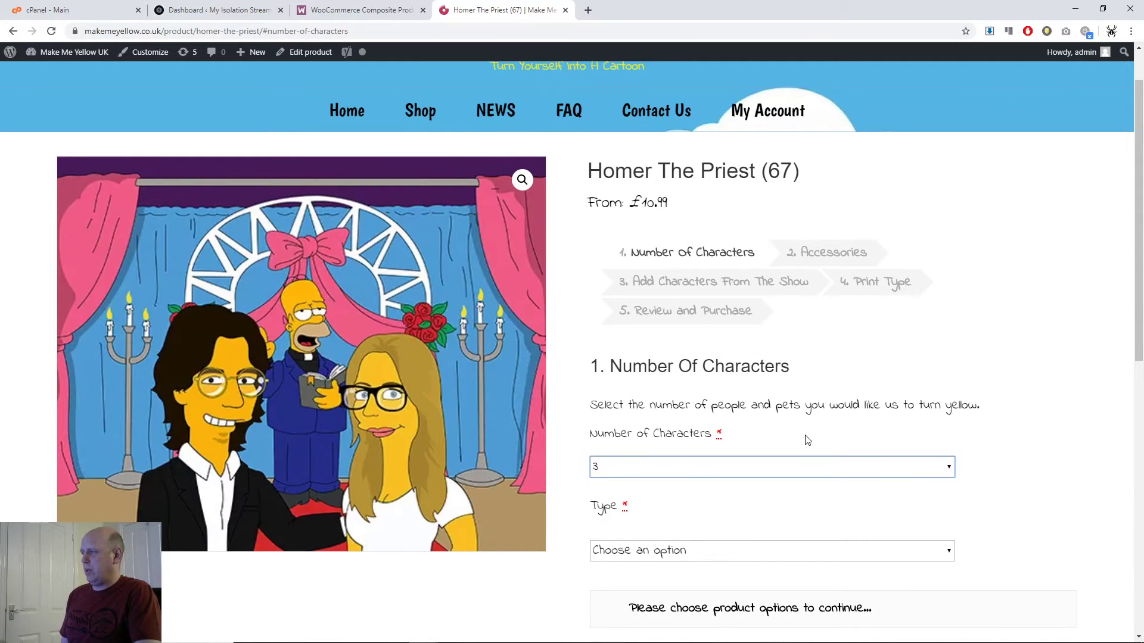
{"action": "scroll", "coordinate": [771, 429], "scroll_direction": "down", "scroll_amount": 2}
{"action": "left_click", "coordinate": [770, 430]}
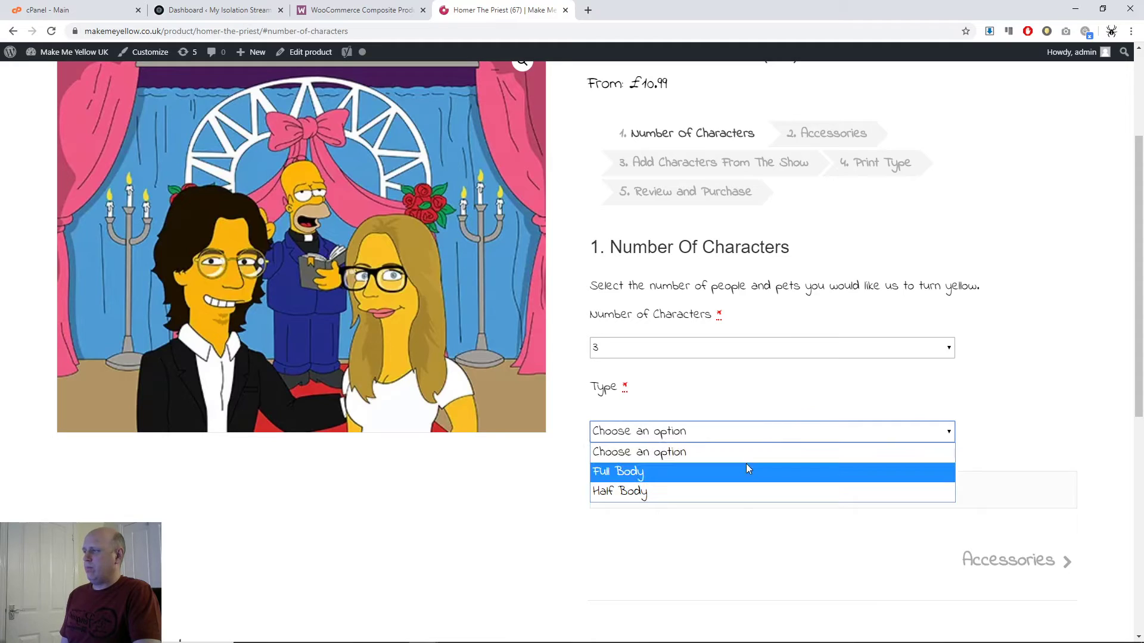
{"action": "left_click", "coordinate": [736, 494]}
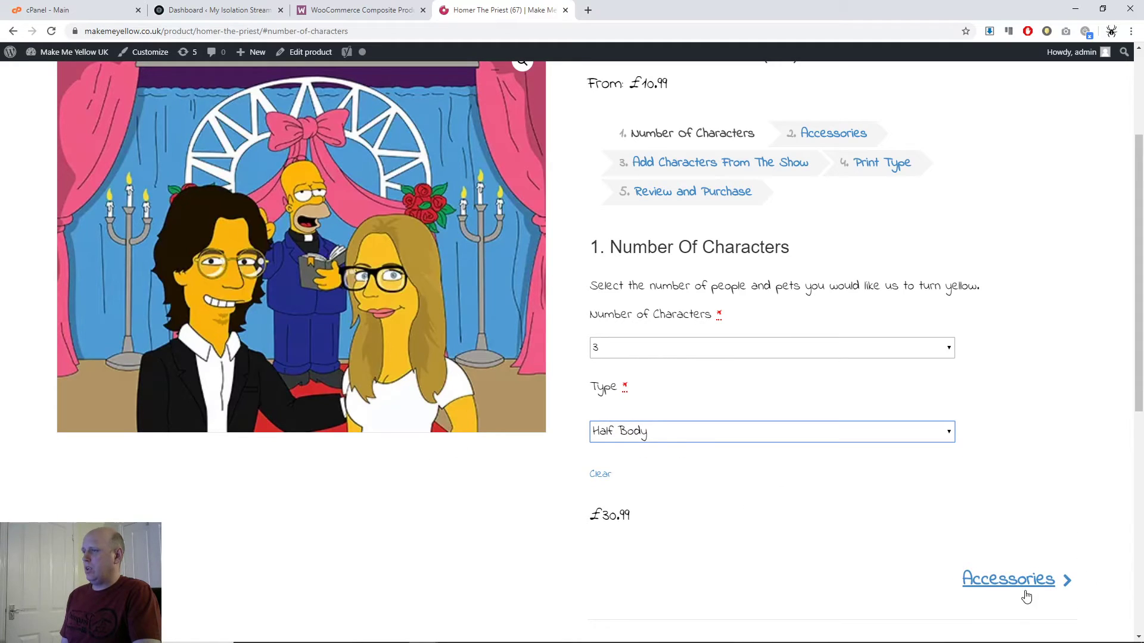
{"action": "scroll", "coordinate": [1013, 526], "scroll_direction": "down", "scroll_amount": 2}
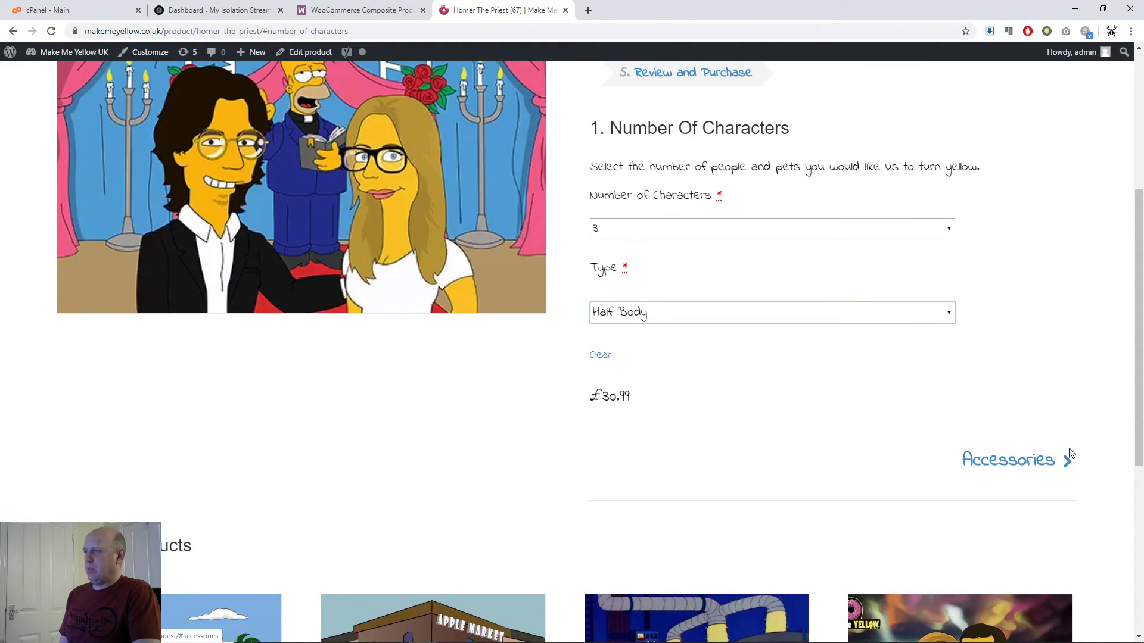
{"action": "left_click_drag", "start_coordinate": [1106, 444], "coordinate": [904, 504]}
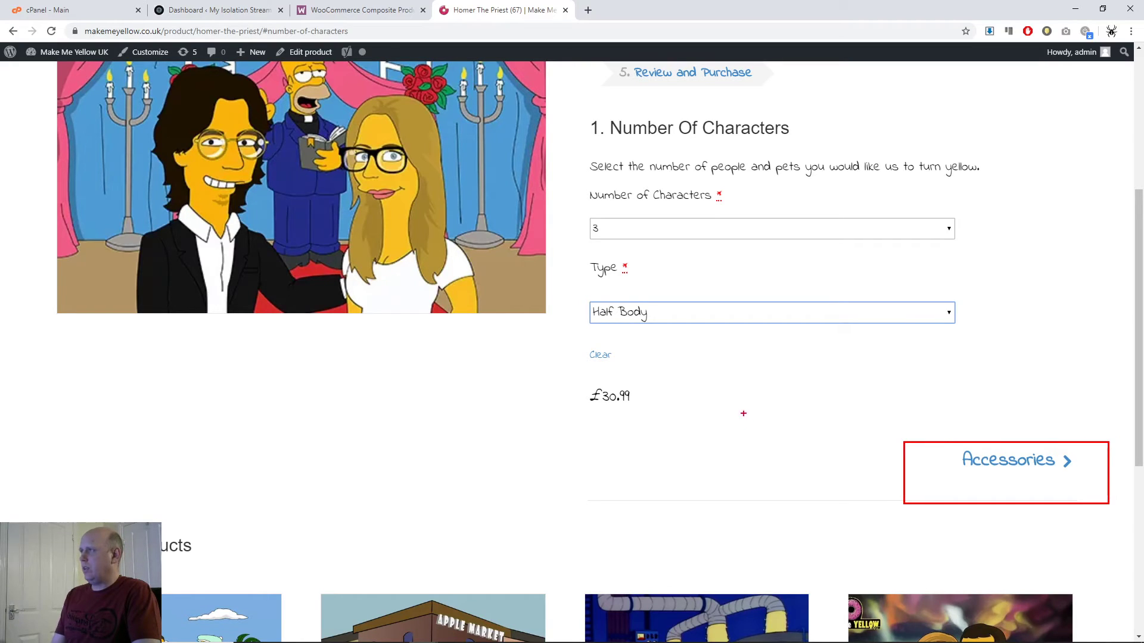
{"action": "key", "text": "Escape"}
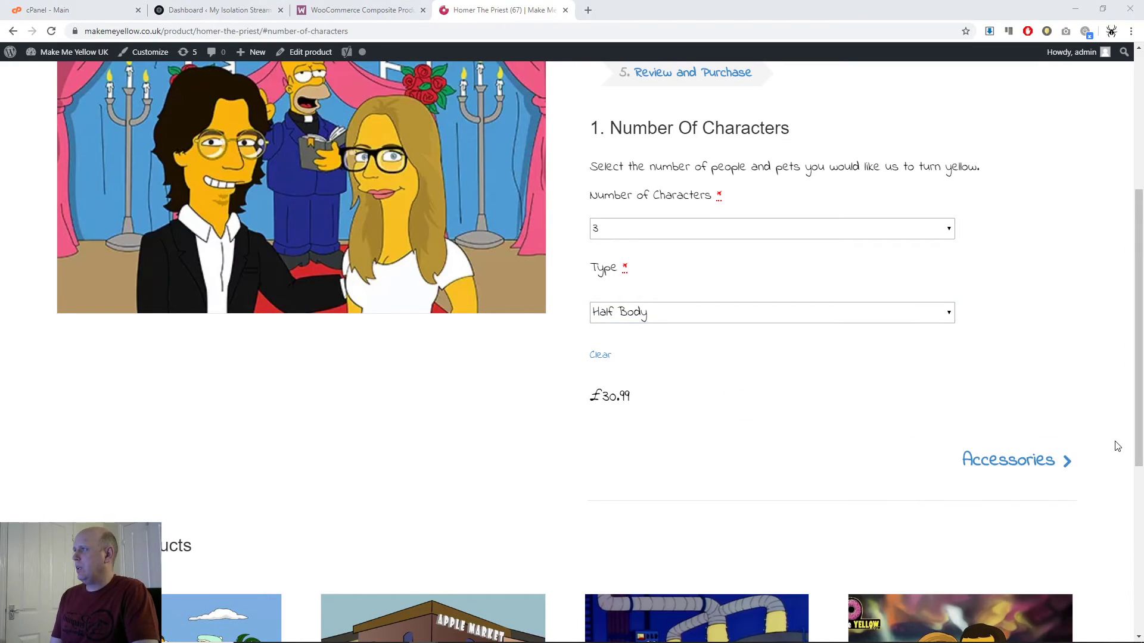
Go to the Print Type component of the product and choose Mug as the print type
{"action": "scroll", "coordinate": [1117, 445], "scroll_direction": "up", "scroll_amount": 3}
{"action": "left_click", "coordinate": [862, 227]}
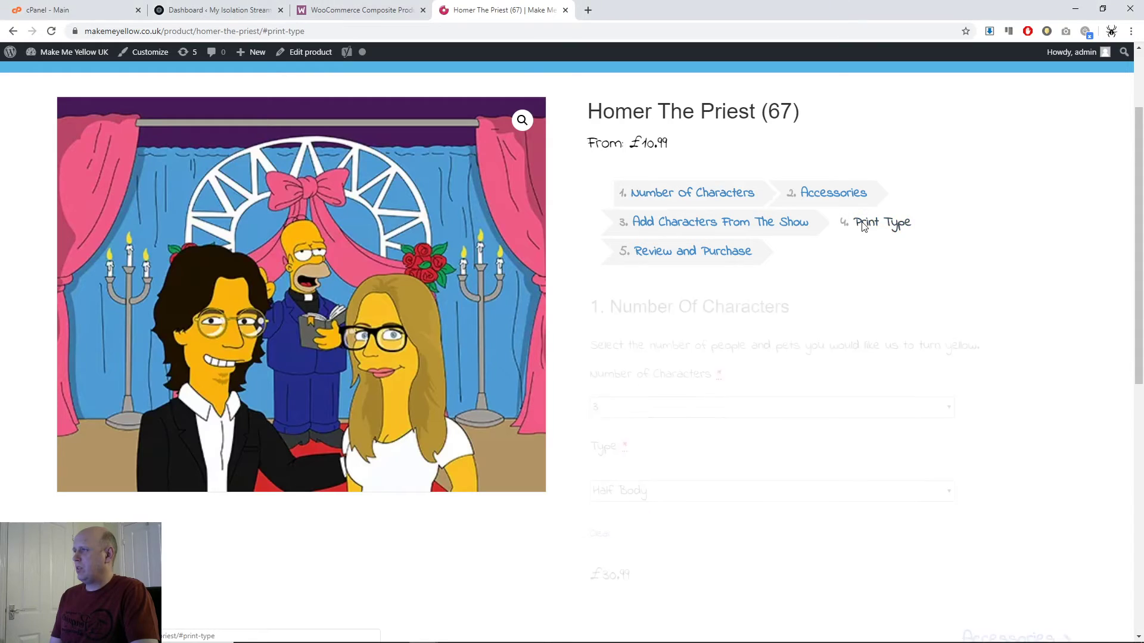
{"action": "left_click", "coordinate": [860, 386]}
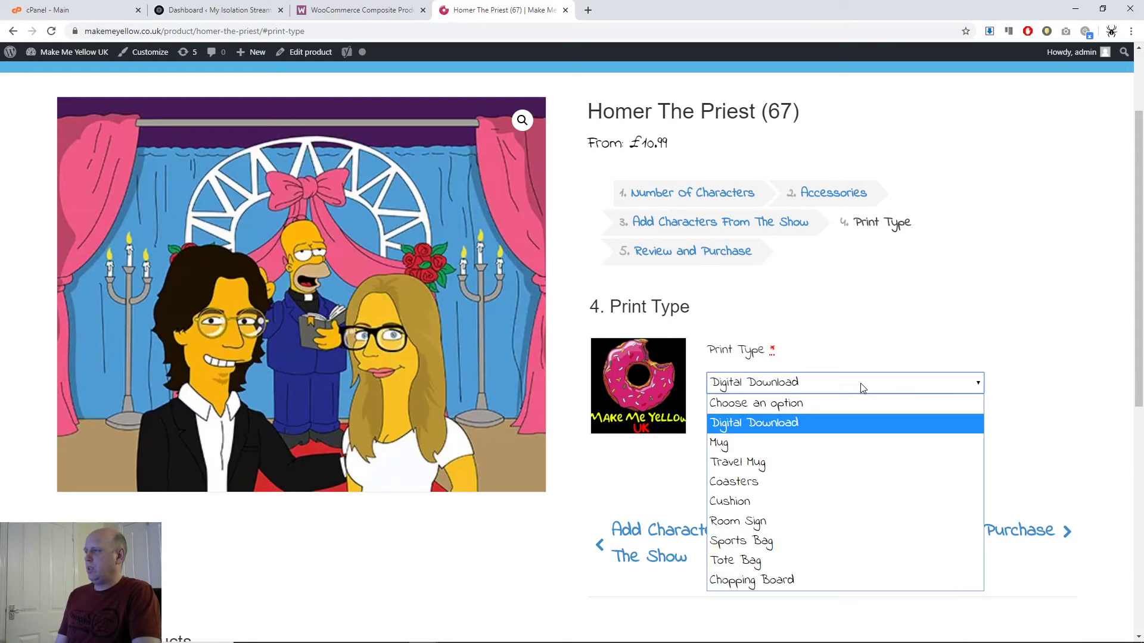
{"action": "left_click", "coordinate": [827, 441]}
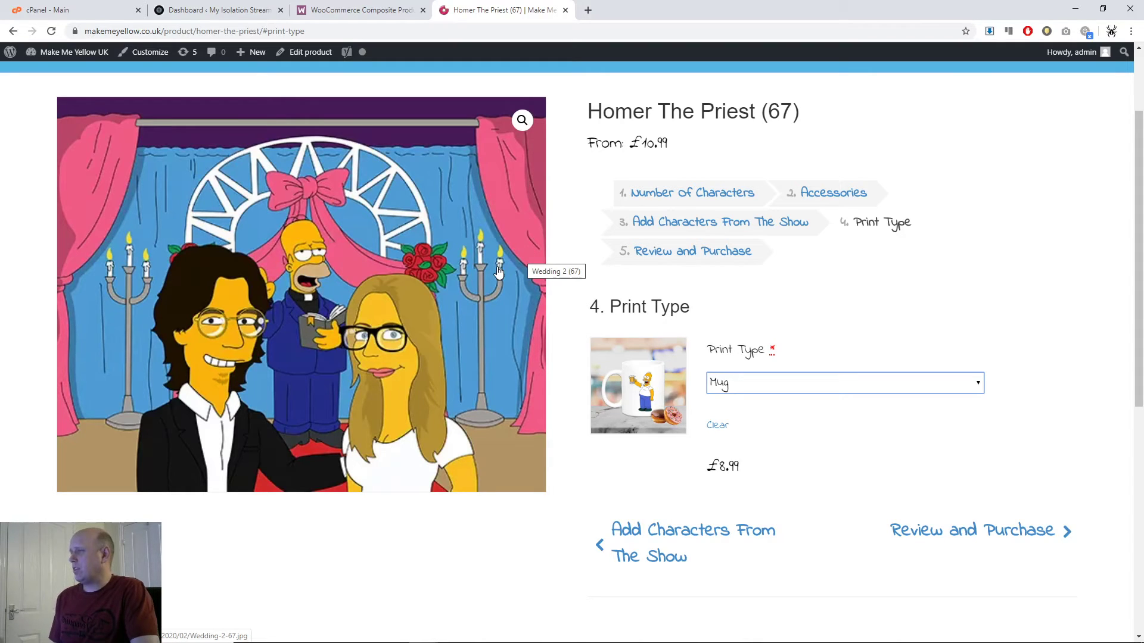
{"action": "scroll", "coordinate": [498, 272], "scroll_direction": "up", "scroll_amount": 2}
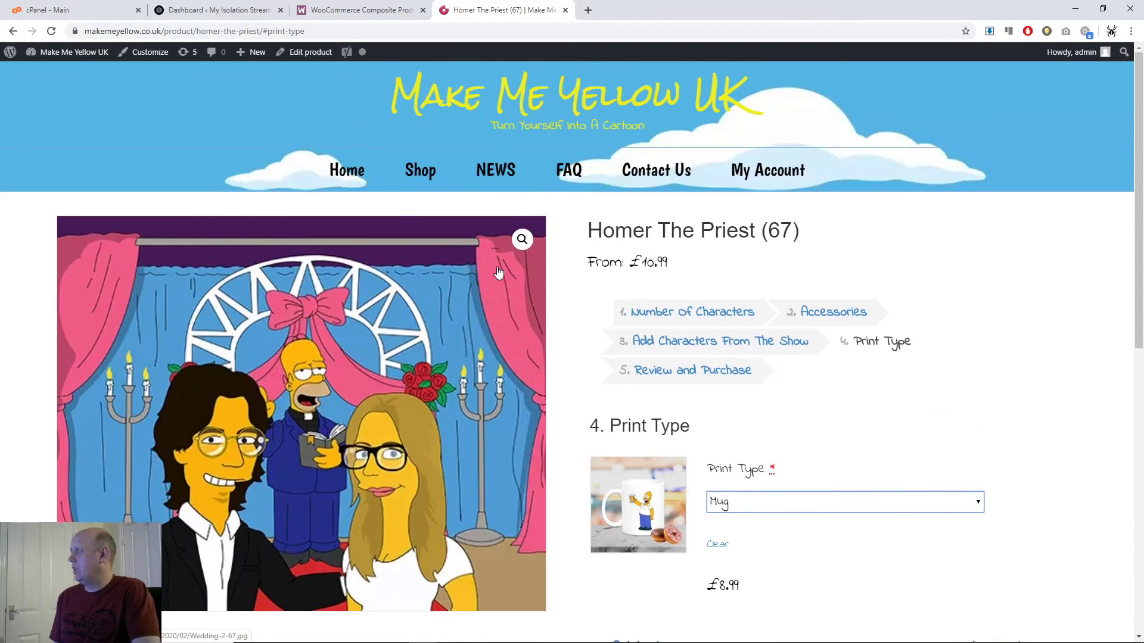
Return to the My Isolation Stream admin dashboard, and start creating a first coupon in WooCommerce
{"action": "left_click", "coordinate": [323, 13]}
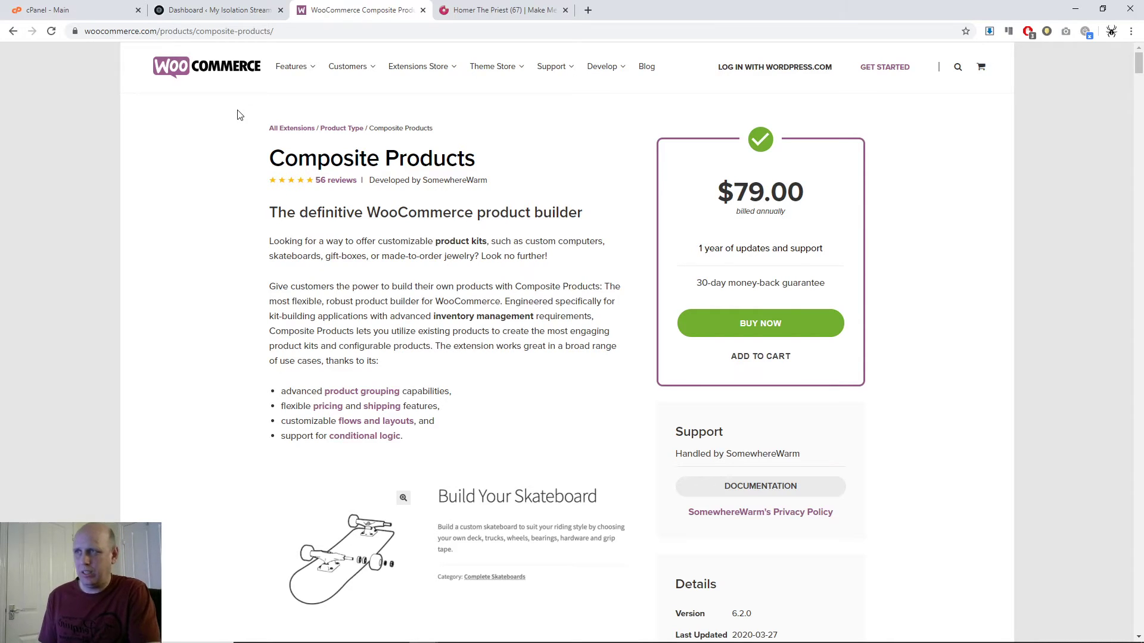
{"action": "left_click", "coordinate": [221, 13]}
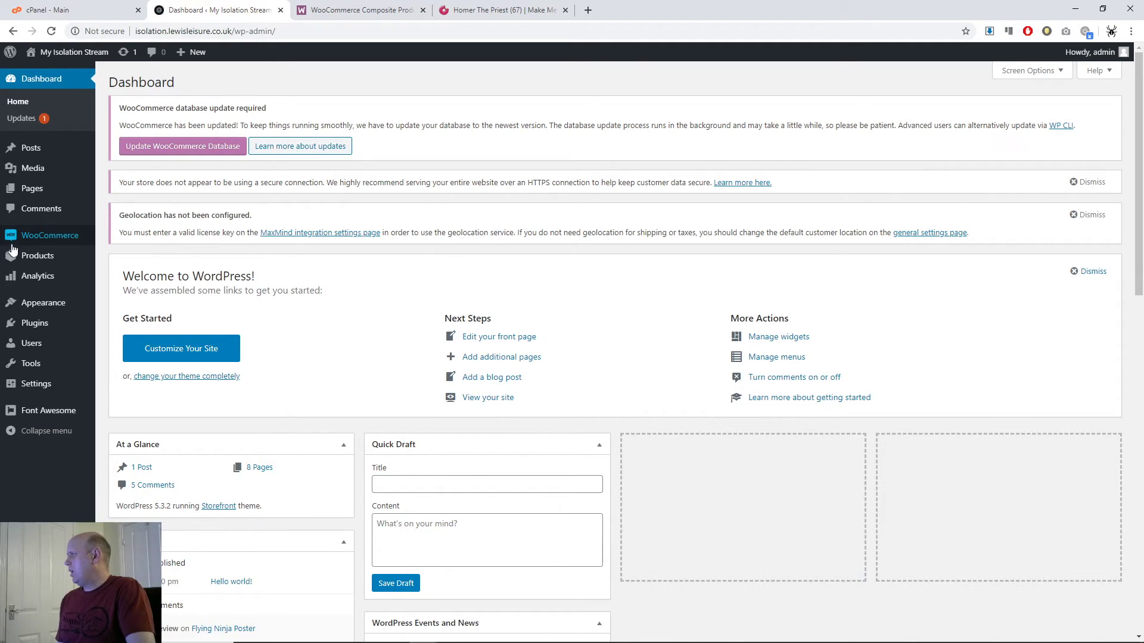
{"action": "mouse_move", "coordinate": [41, 239]}
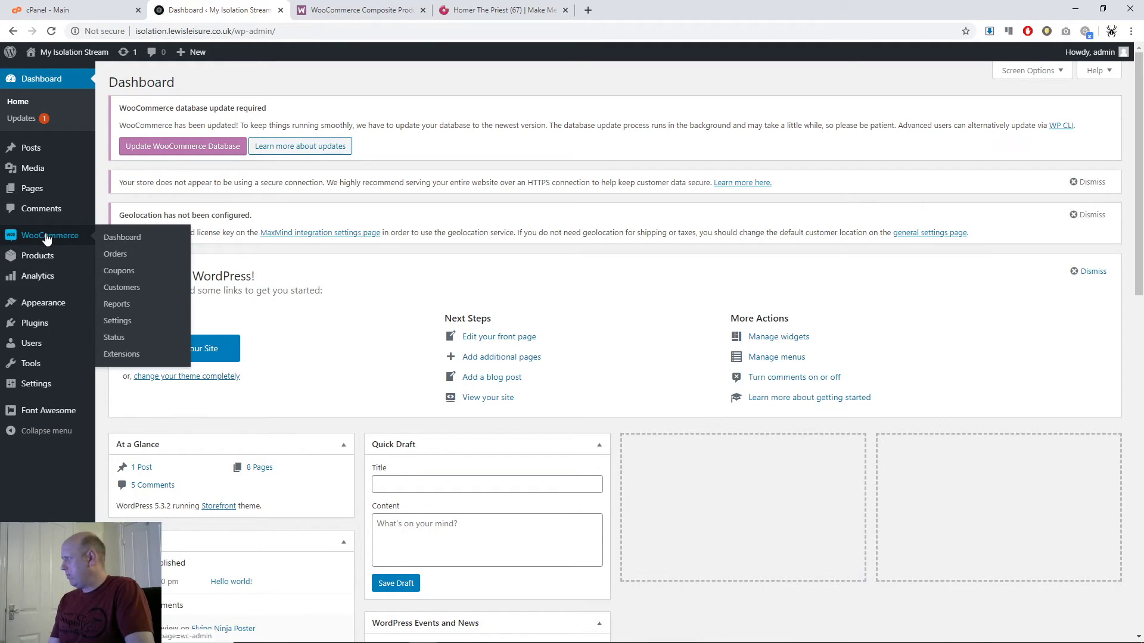
{"action": "left_click", "coordinate": [153, 277]}
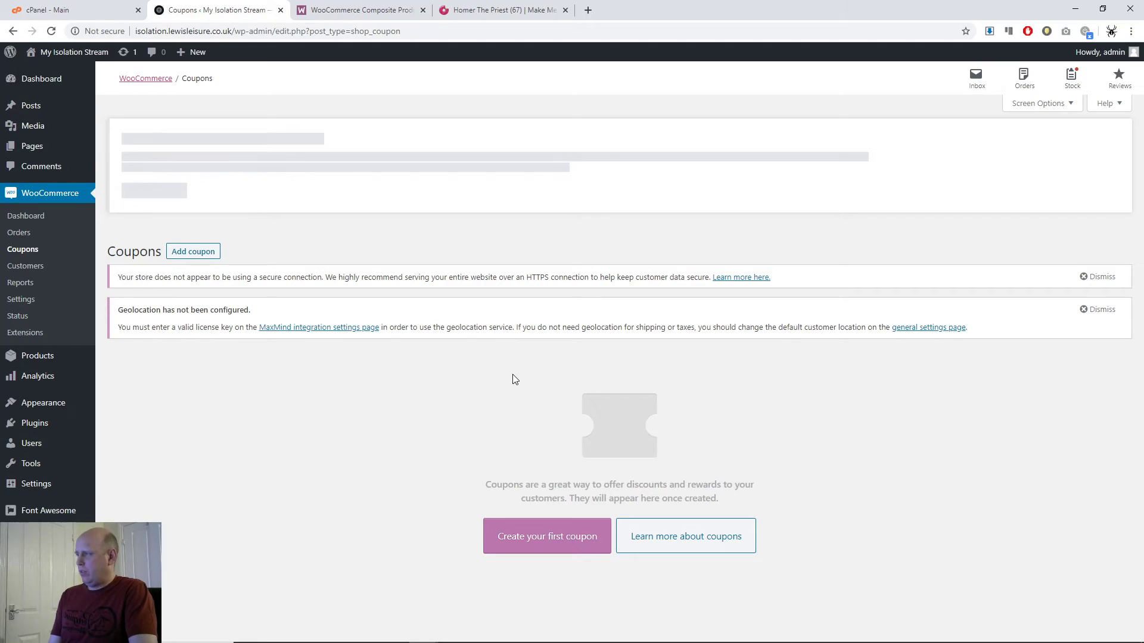
{"action": "left_click_drag", "start_coordinate": [421, 462], "coordinate": [796, 564]}
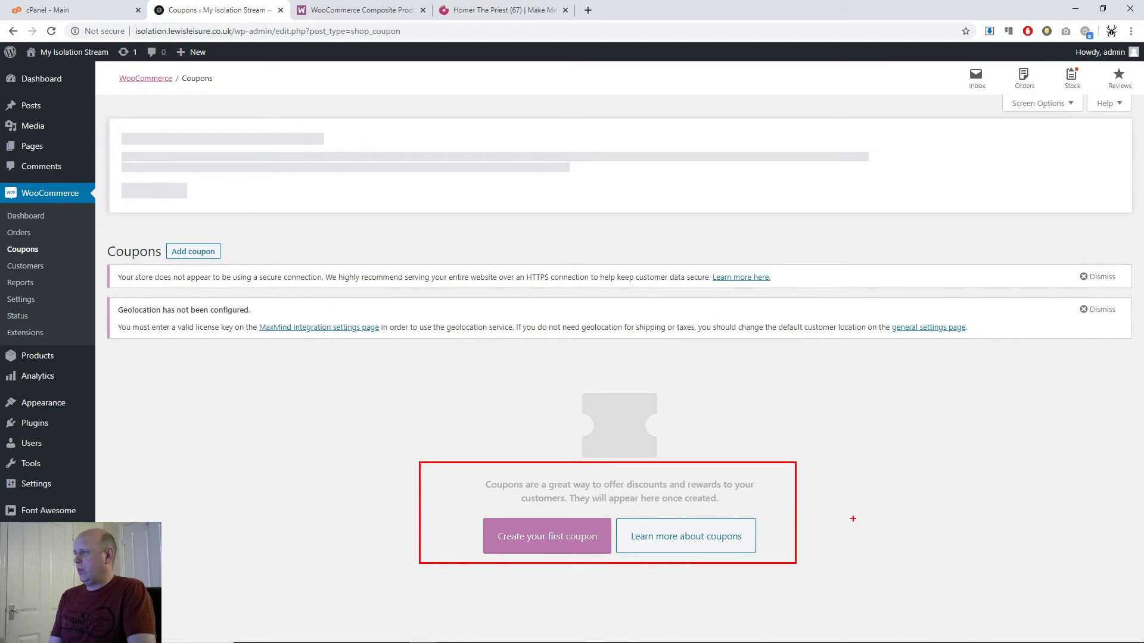
{"action": "key", "text": "Escape"}
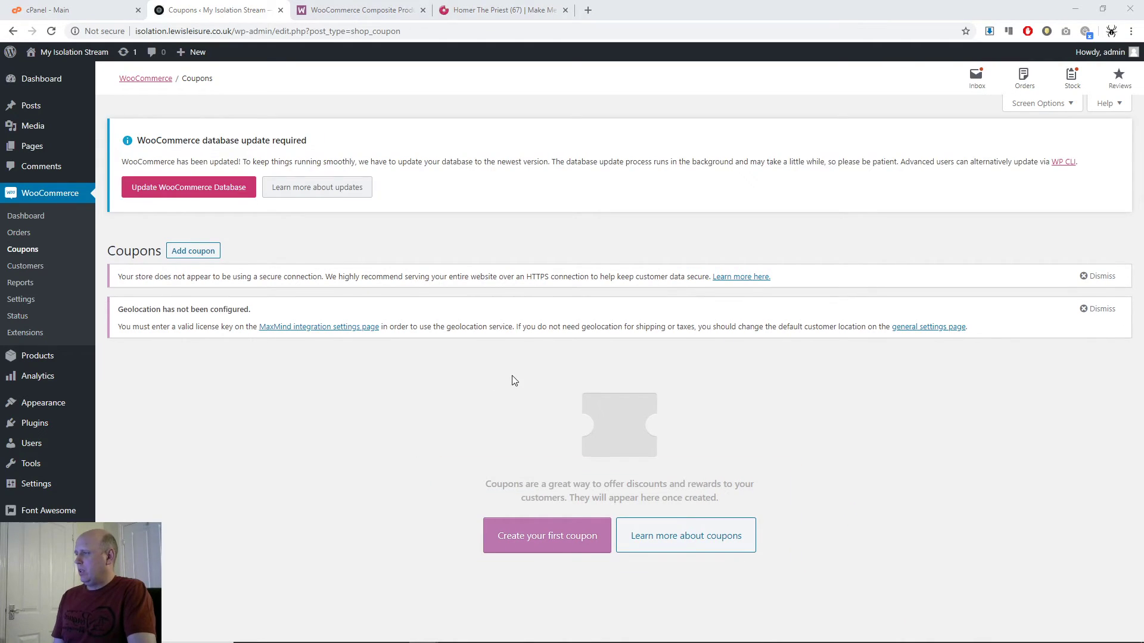
{"action": "left_click", "coordinate": [578, 537]}
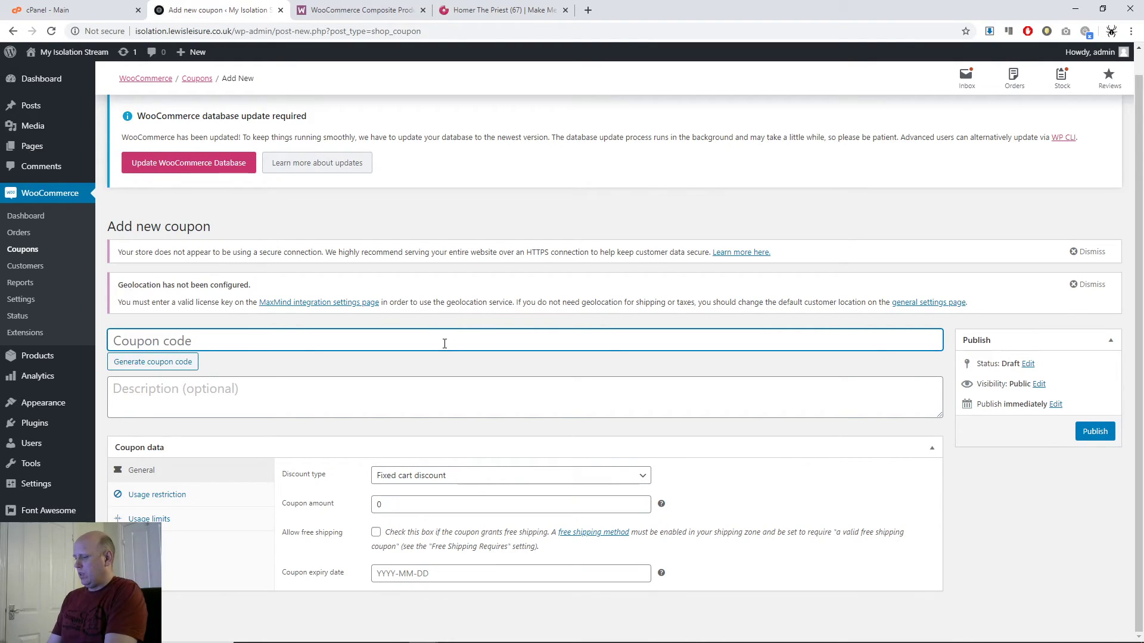
Enter fyb as the coupon code and "10% off shirts" as its description
{"action": "type", "text": "fyb"}
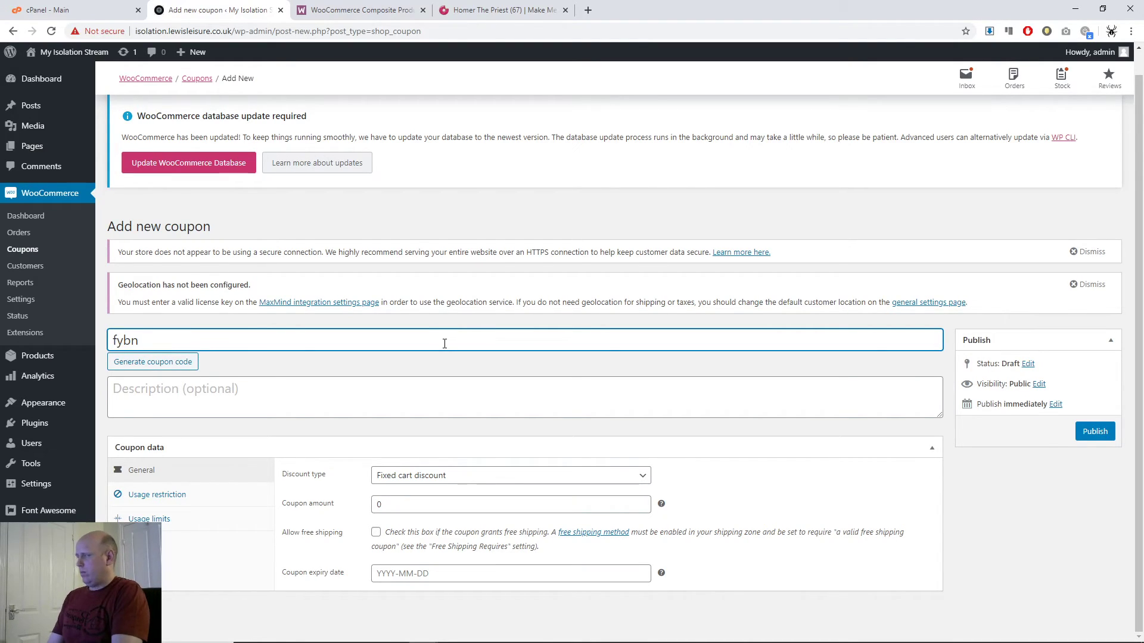
{"action": "left_click", "coordinate": [353, 396]}
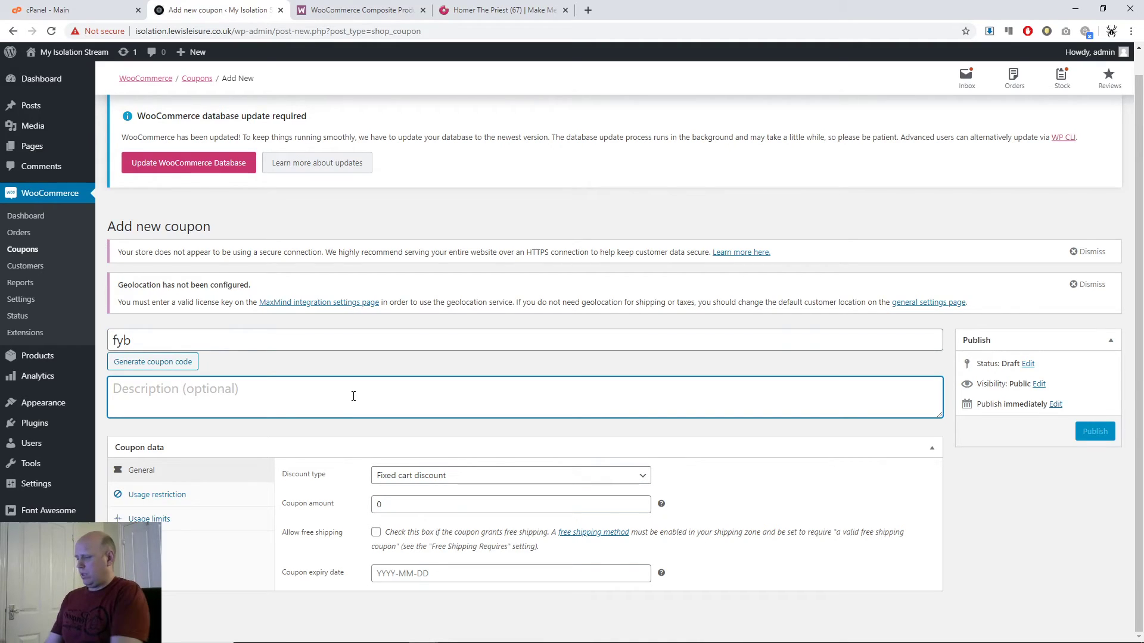
{"action": "type", "text": "1-%"}
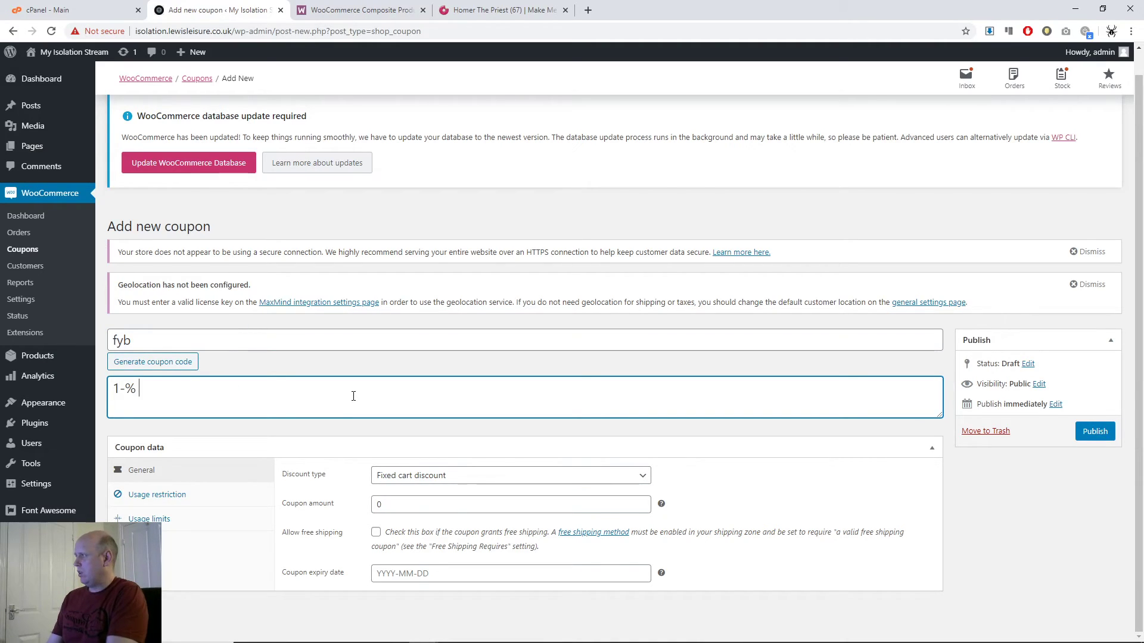
{"action": "key", "text": "BackSpace"}
{"action": "key", "text": "BackSpace"}
{"action": "key", "text": "BackSpace"}
{"action": "type", "text": "0"}
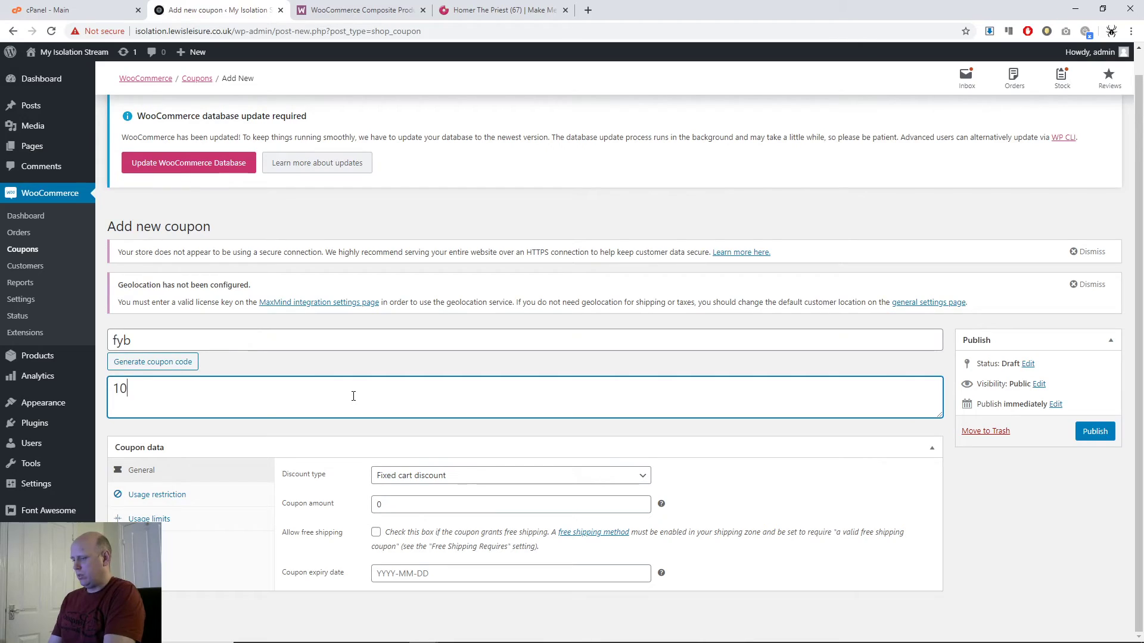
{"action": "type", "text": "% o"}
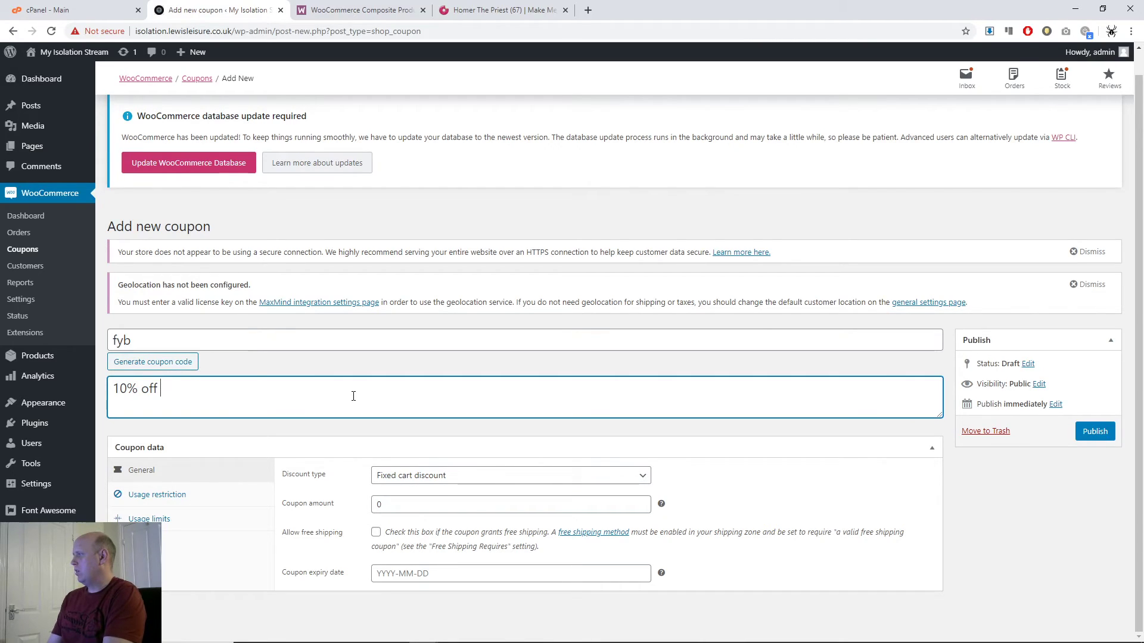
{"action": "type", "text": "ff shirts"}
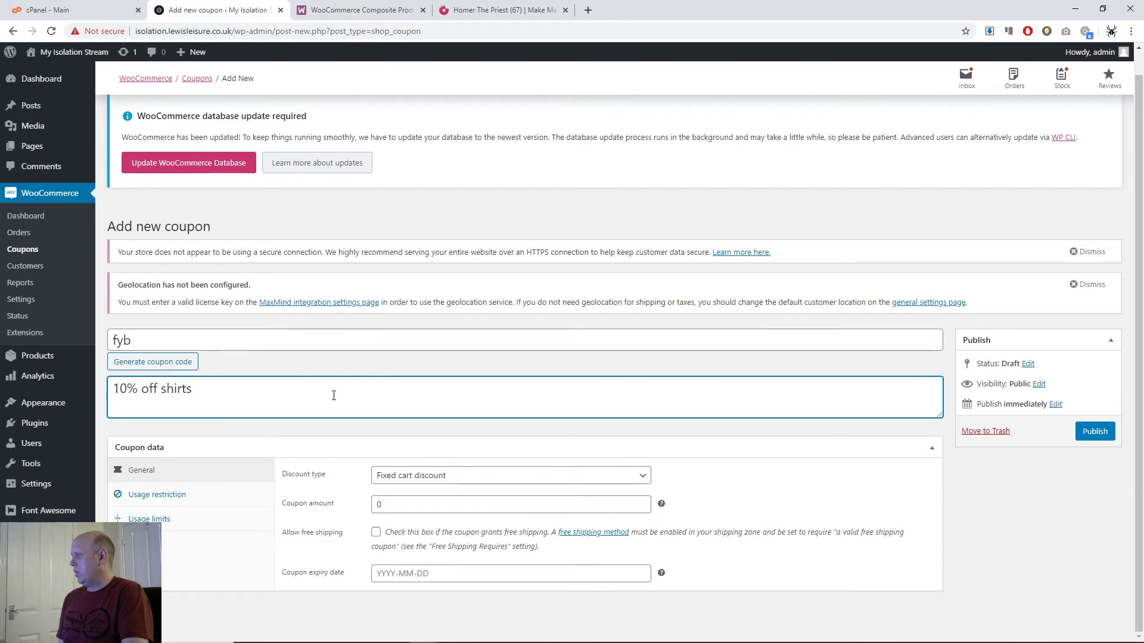
Set the coupon's discount type to Fixed product discount
{"action": "left_click", "coordinate": [744, 484]}
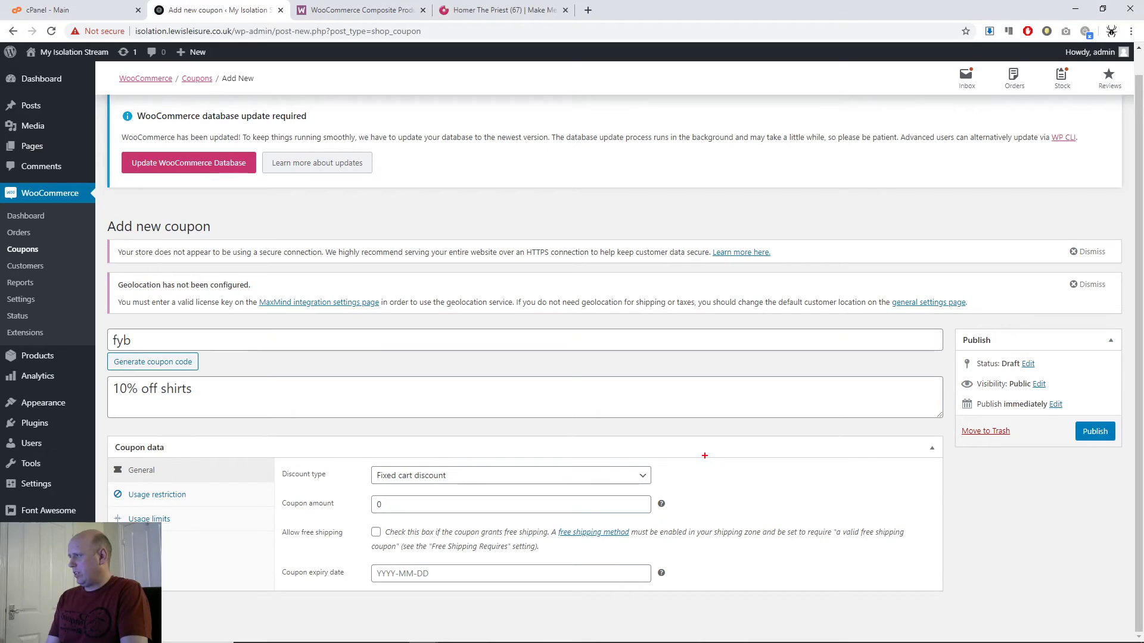
{"action": "left_click_drag", "start_coordinate": [705, 455], "coordinate": [259, 602]}
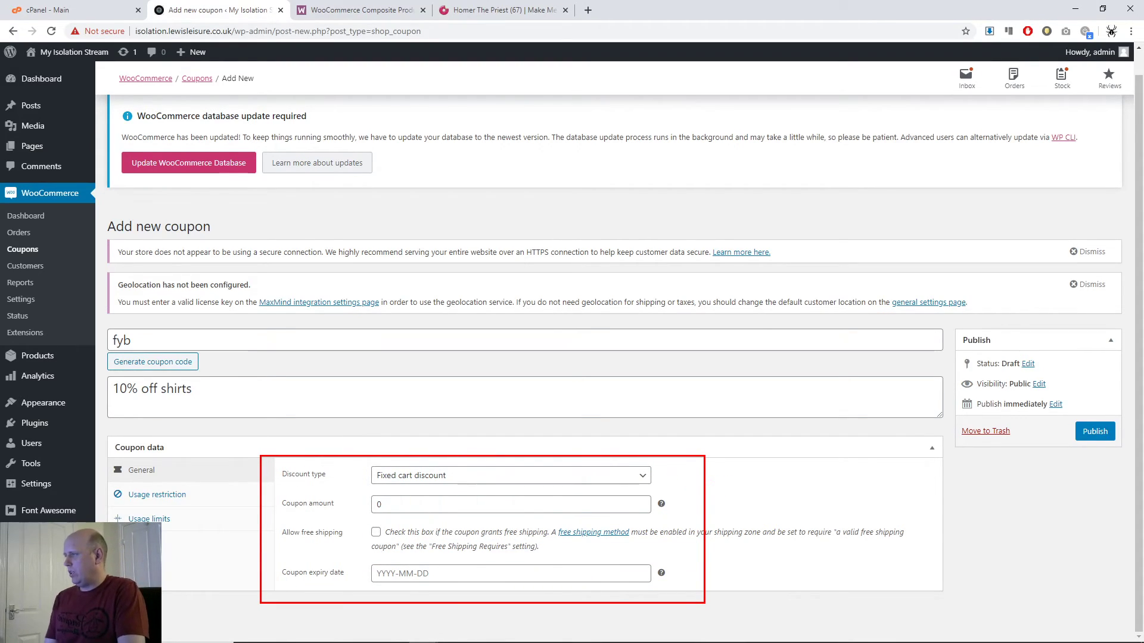
{"action": "left_click", "coordinate": [647, 477]}
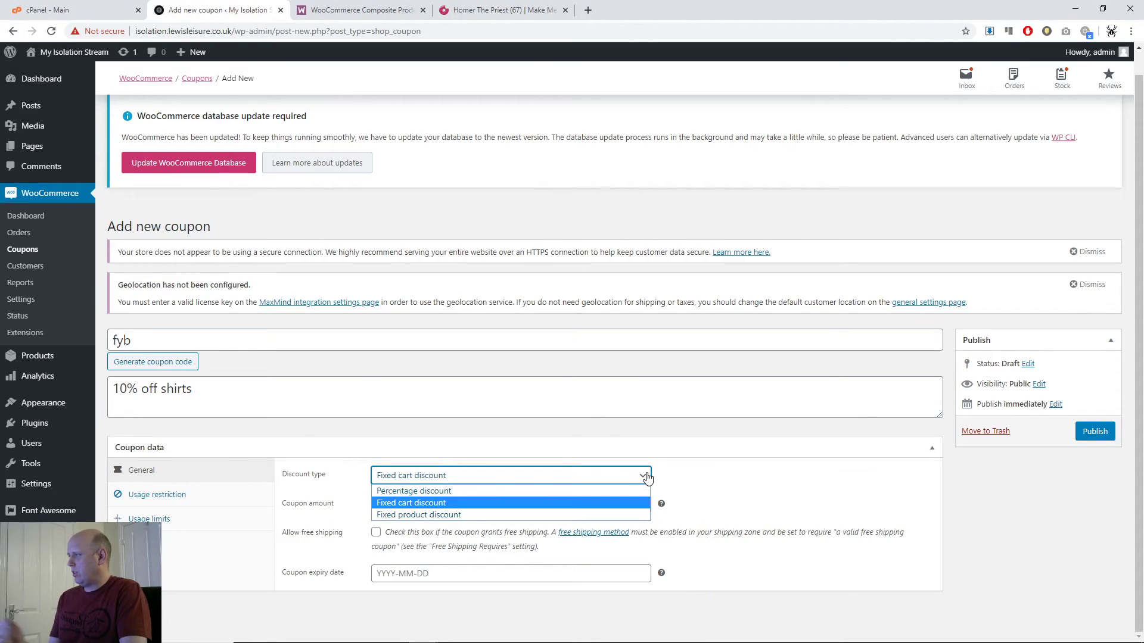
{"action": "left_click", "coordinate": [579, 514]}
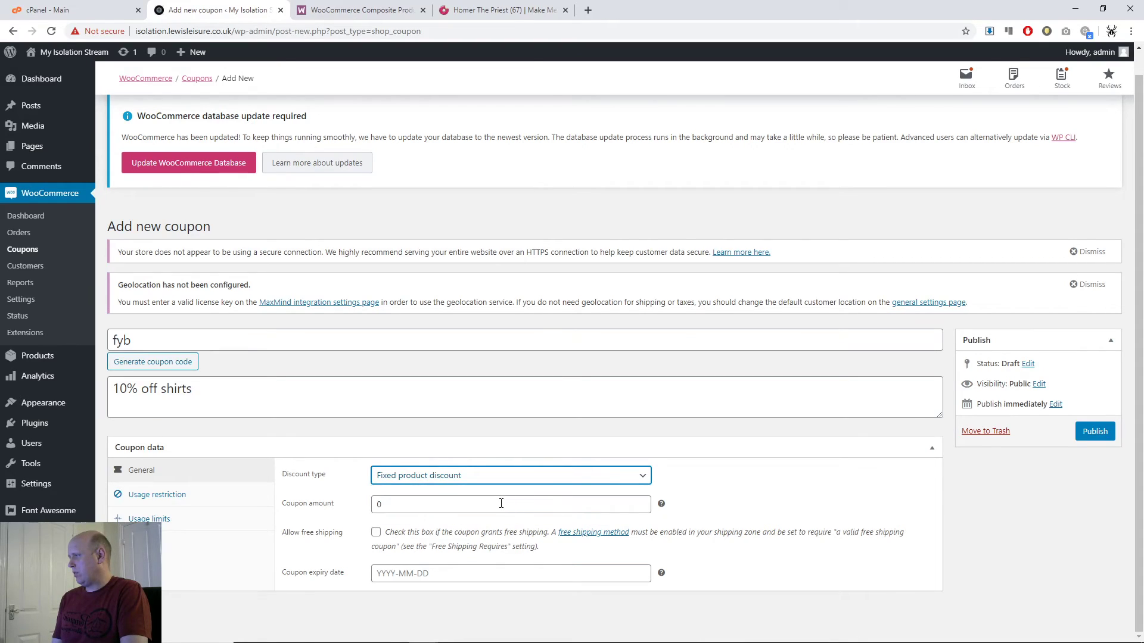
{"action": "key", "text": "Tab"}
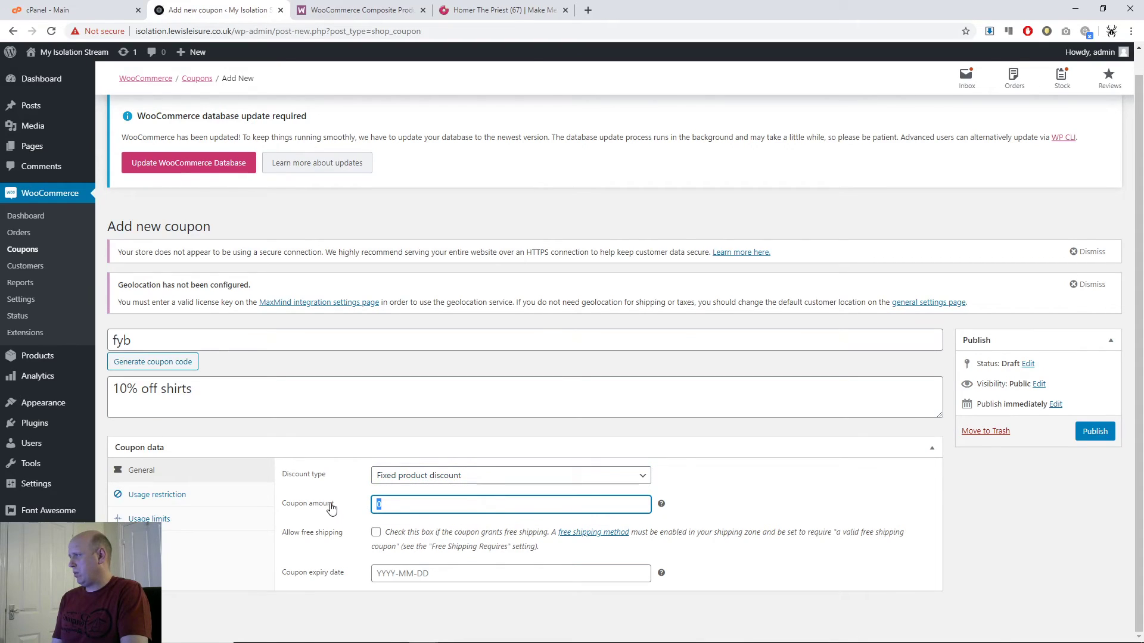
Make the coupon a Percentage discount with a coupon amount of 10
{"action": "left_click", "coordinate": [588, 476]}
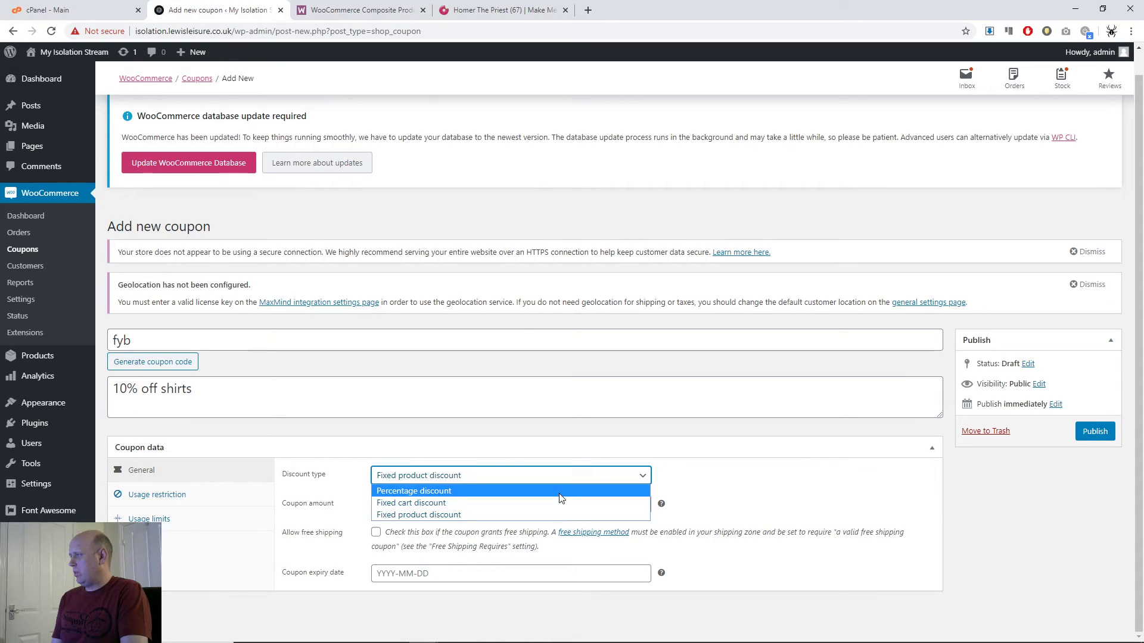
{"action": "left_click", "coordinate": [560, 492]}
{"action": "left_click", "coordinate": [375, 504]}
{"action": "type", "text": "1"}
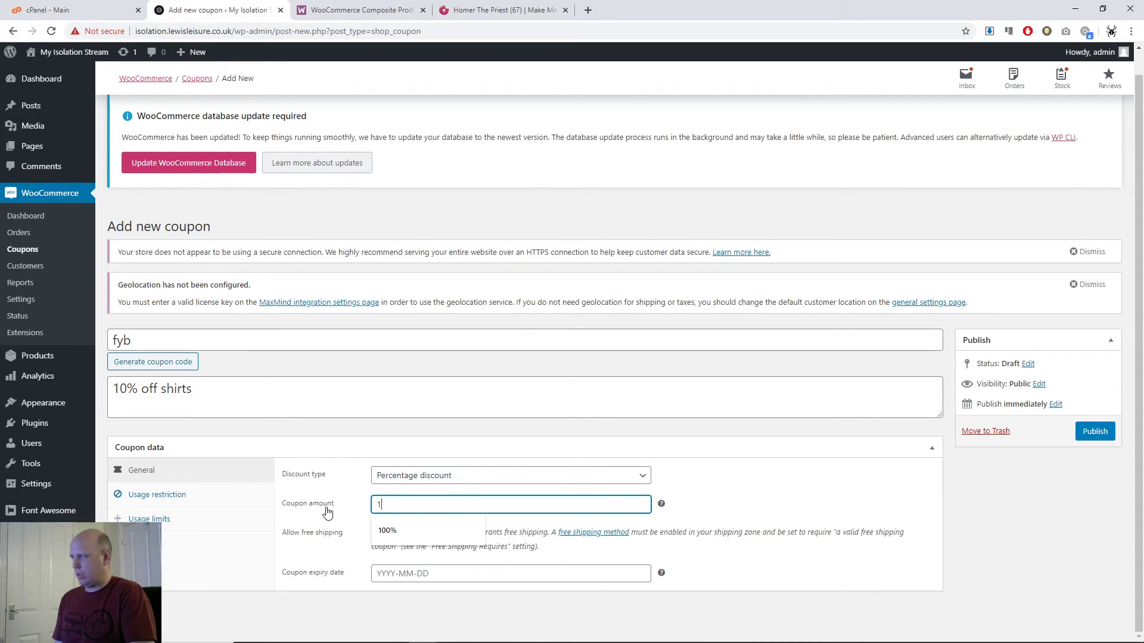
{"action": "type", "text": "0"}
{"action": "left_click", "coordinate": [813, 571]}
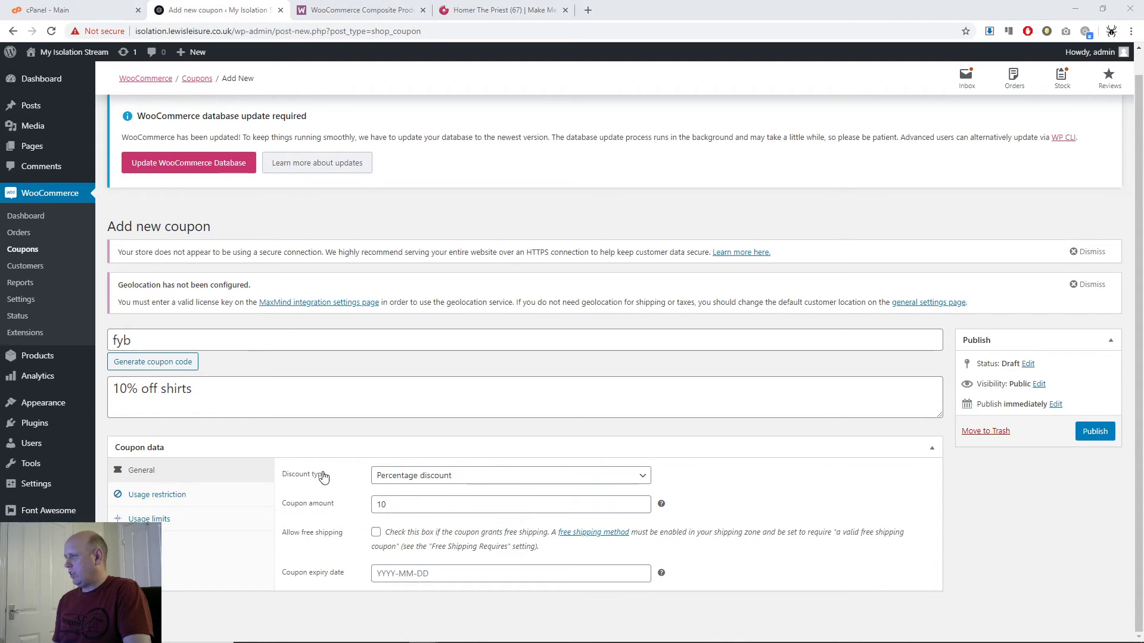
Set the coupon's expiry date to 2020-04-01
{"action": "left_click", "coordinate": [382, 573]}
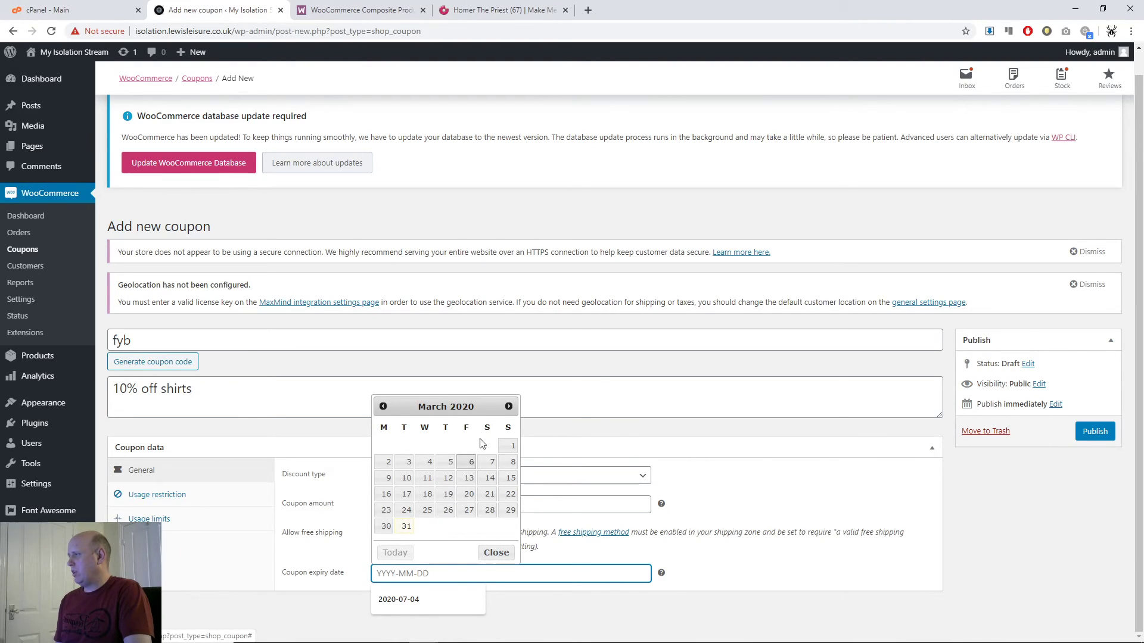
{"action": "left_click", "coordinate": [508, 406]}
{"action": "left_click", "coordinate": [424, 448]}
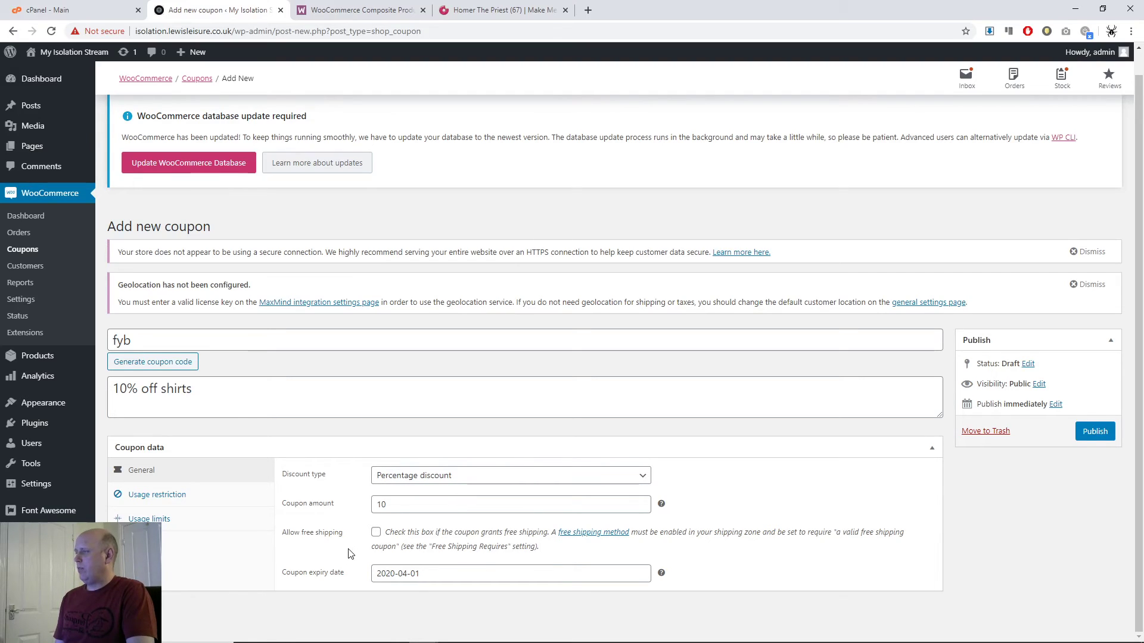
Open the coupon's usage restrictions, try a minimum spend of 100 and clear it again
{"action": "left_click", "coordinate": [162, 496]}
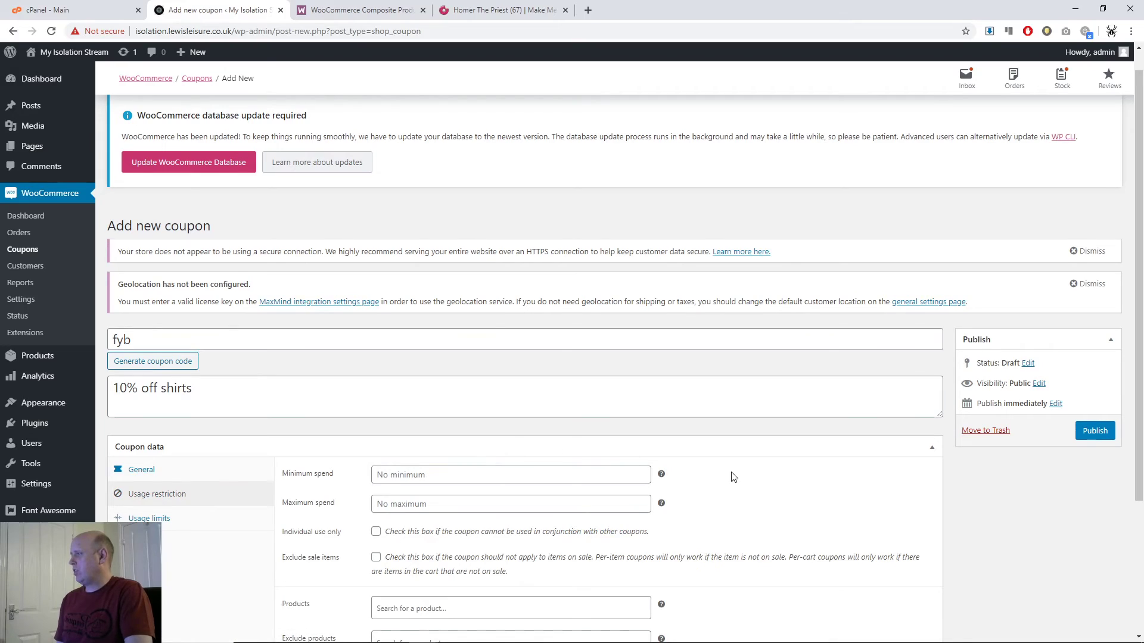
{"action": "scroll", "coordinate": [733, 477], "scroll_direction": "down", "scroll_amount": 3}
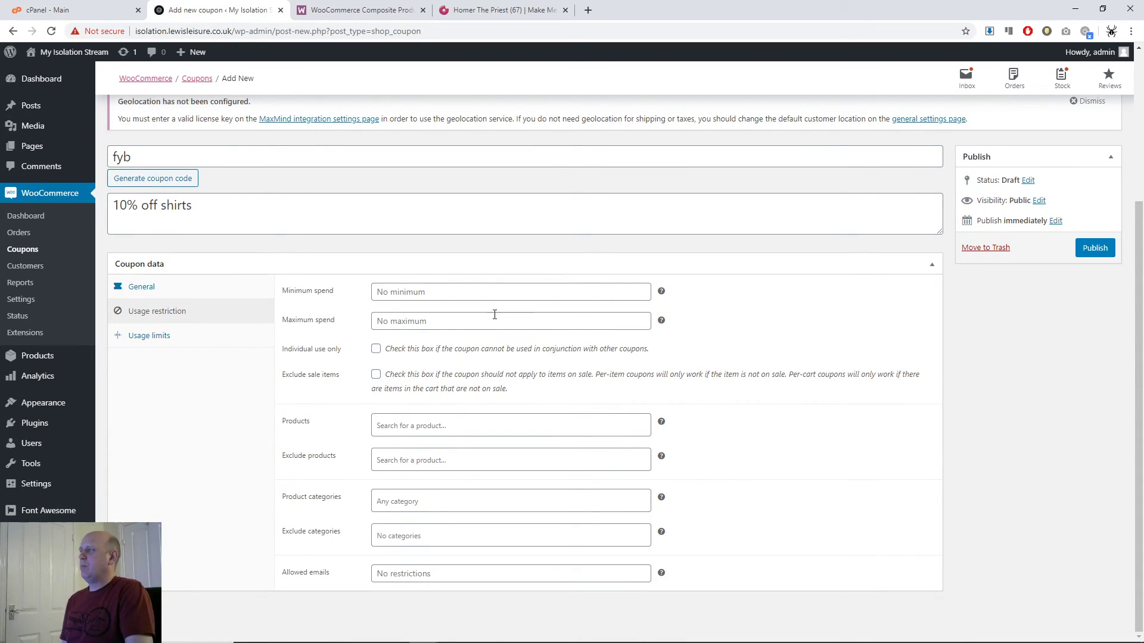
{"action": "left_click", "coordinate": [482, 292]}
{"action": "type", "text": "100"}
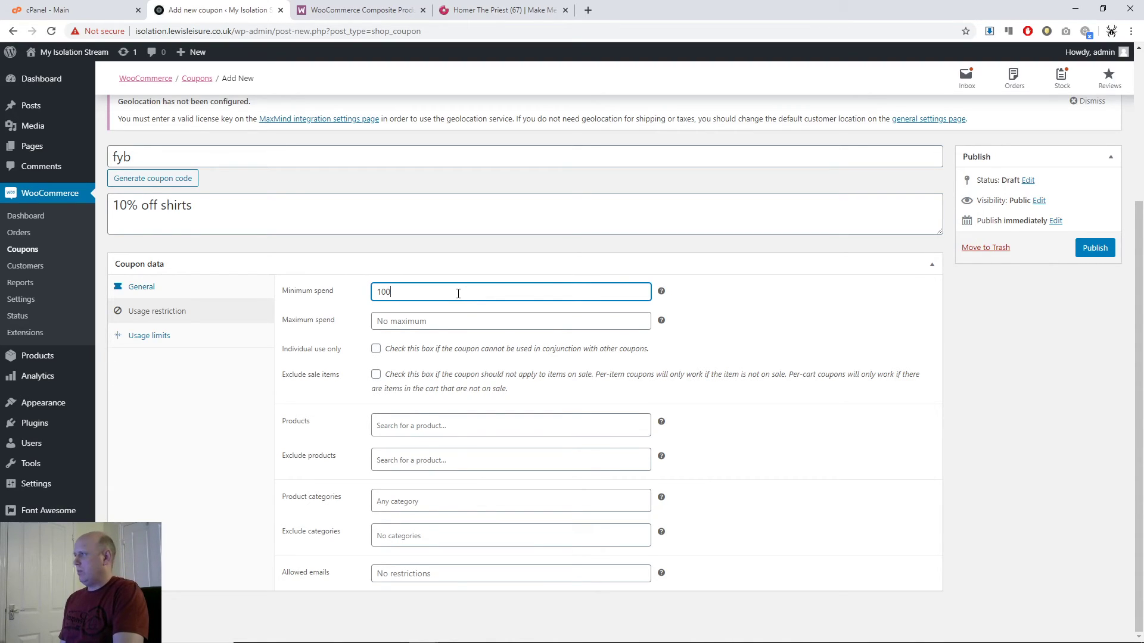
{"action": "key", "text": "BackSpace"}
{"action": "key", "text": "BackSpace"}
{"action": "key", "text": "BackSpace"}
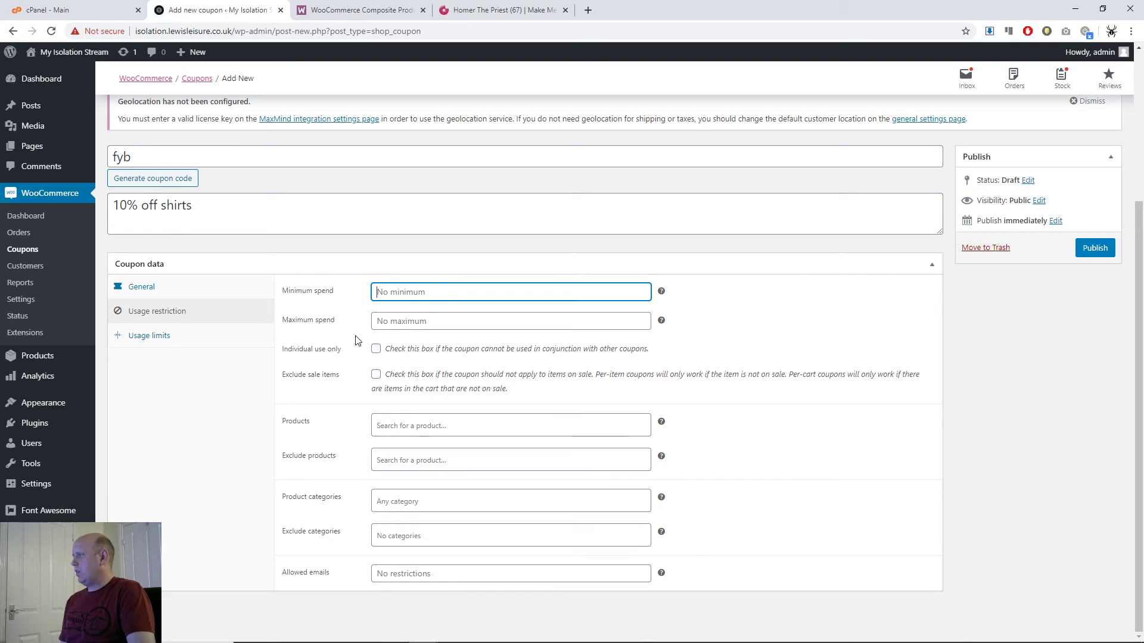
{"action": "left_click_drag", "start_coordinate": [360, 337], "coordinate": [726, 364]}
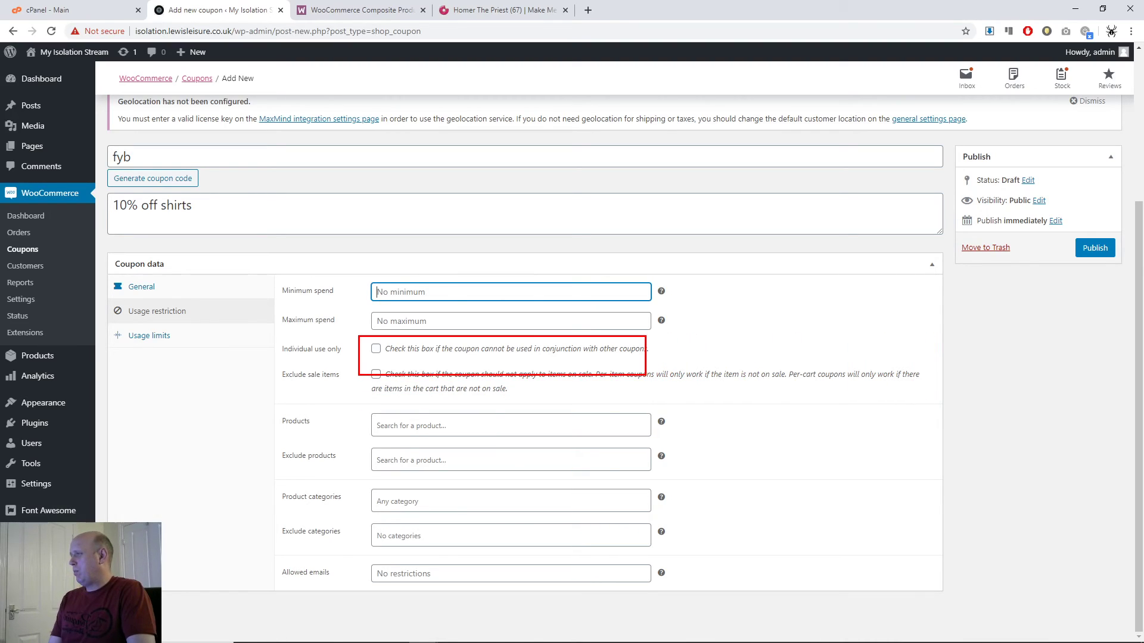
Search for "tes" among the products the coupon can be restricted to and close the list without choosing one
{"action": "left_click", "coordinate": [415, 427]}
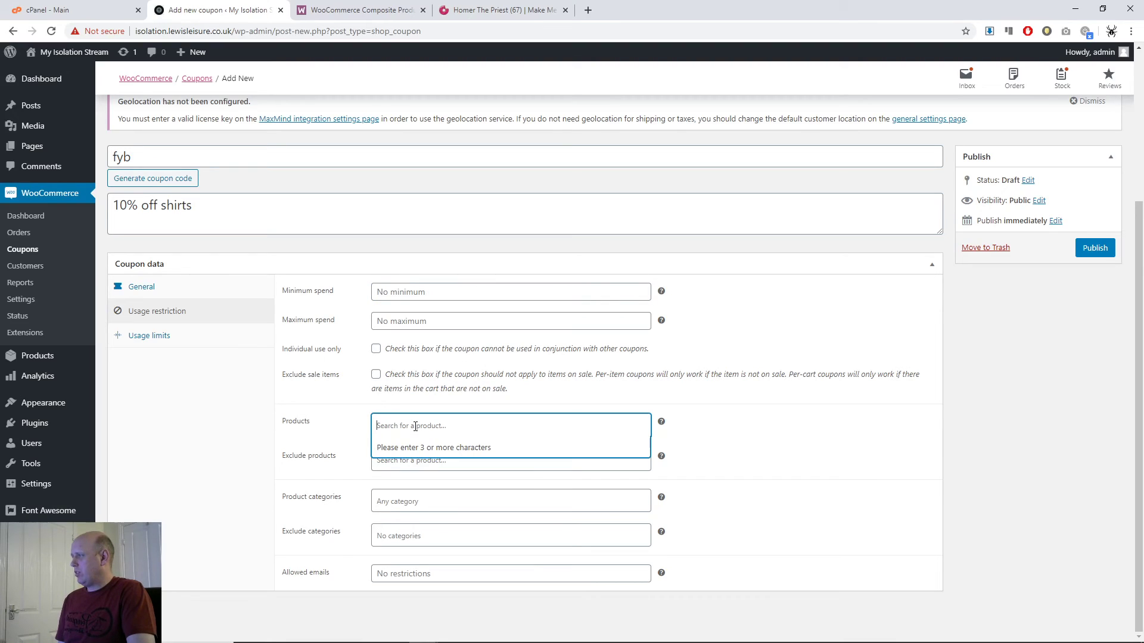
{"action": "left_click", "coordinate": [415, 426]}
{"action": "left_click", "coordinate": [416, 427]}
{"action": "type", "text": "tes"}
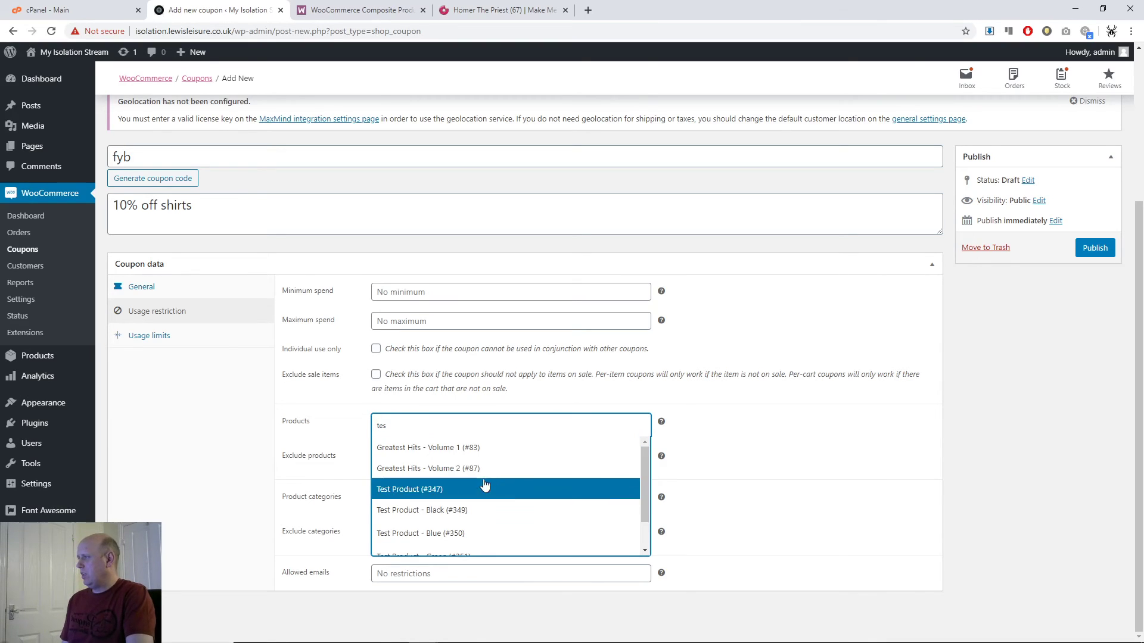
{"action": "scroll", "coordinate": [513, 518], "scroll_direction": "down", "scroll_amount": 1}
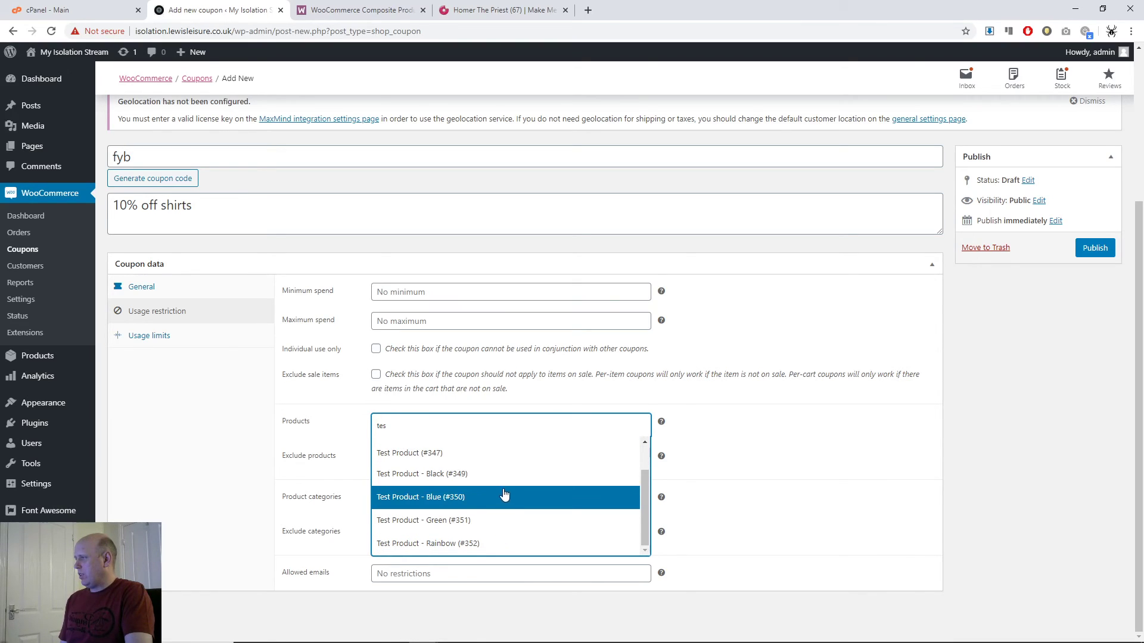
{"action": "left_click", "coordinate": [771, 477]}
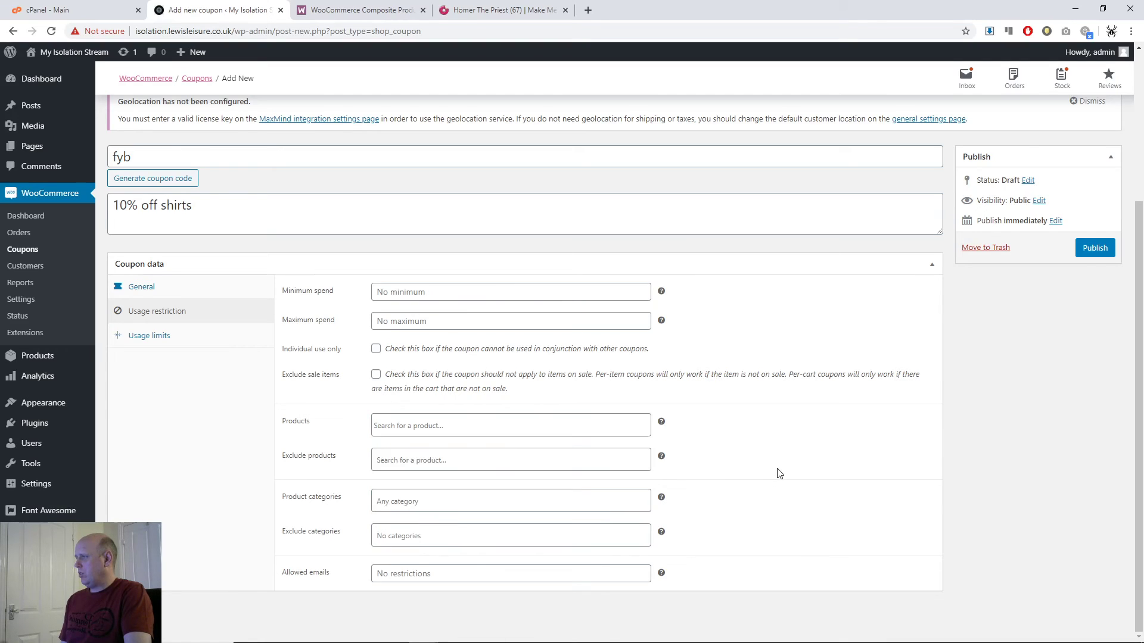
Check the excluded products search and look up "test" in the coupon's product categories without choosing one
{"action": "left_click", "coordinate": [570, 462]}
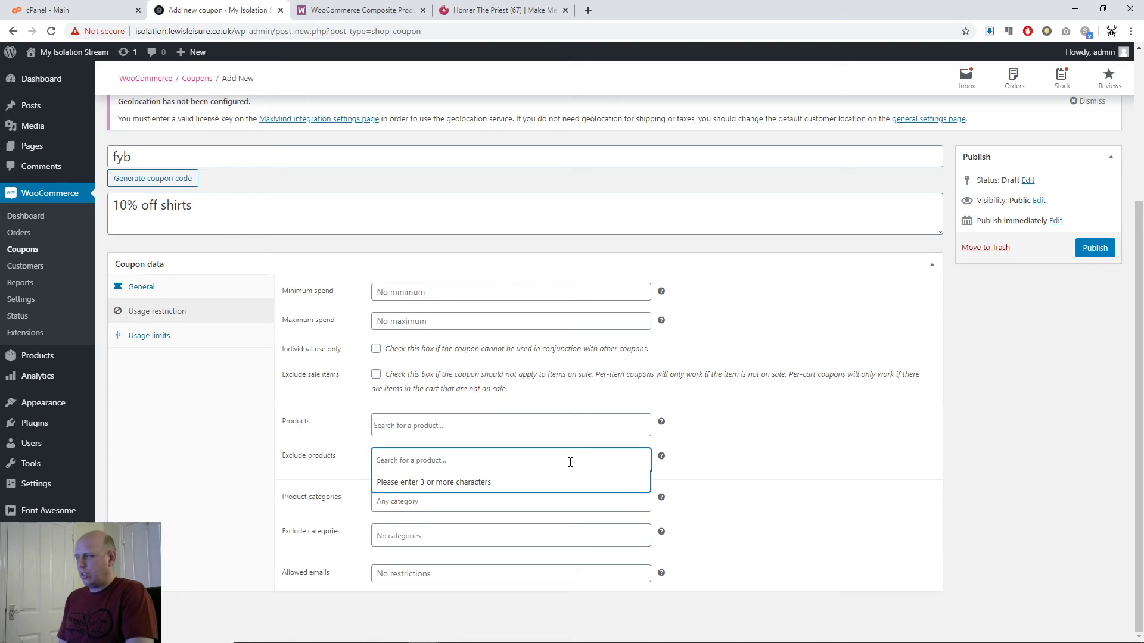
{"action": "left_click", "coordinate": [778, 486]}
{"action": "left_click", "coordinate": [597, 499]}
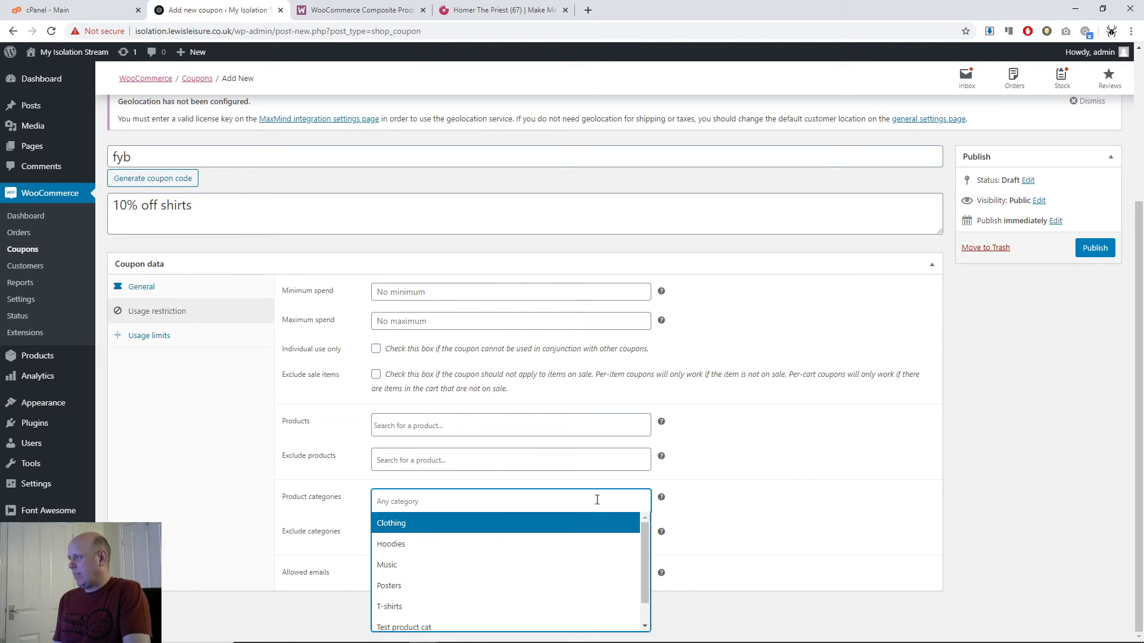
{"action": "type", "text": "test"}
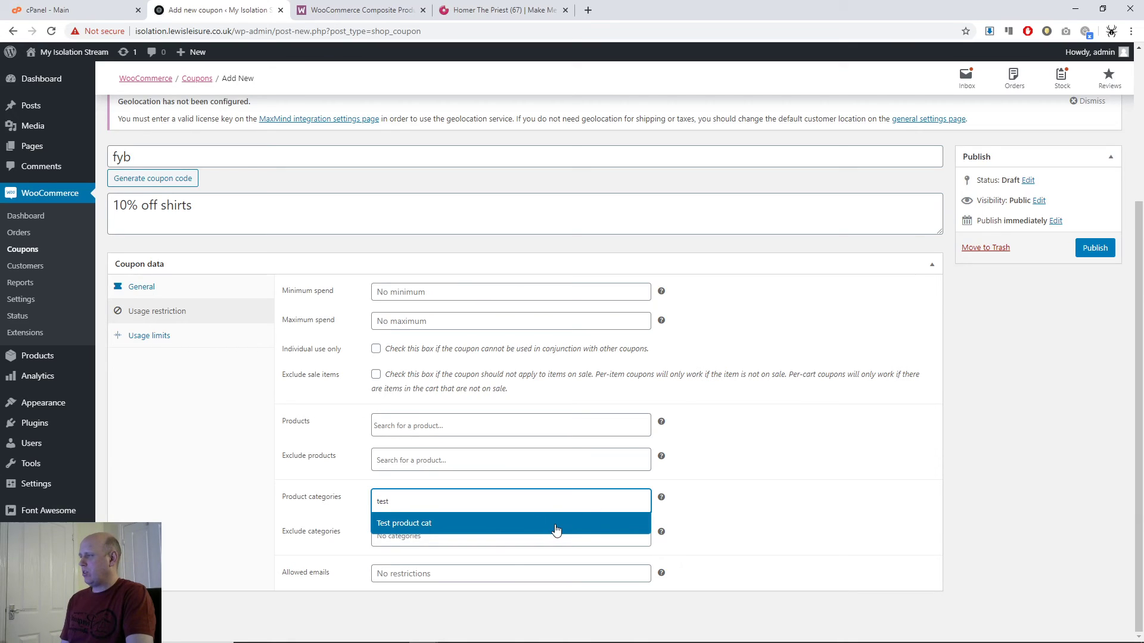
{"action": "left_click", "coordinate": [752, 502]}
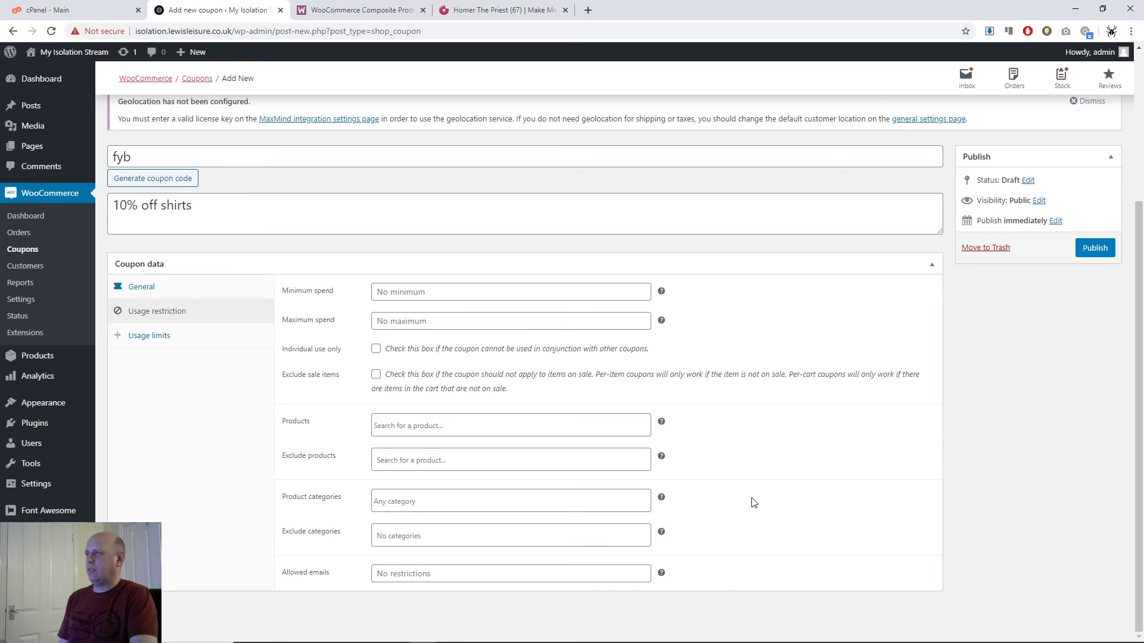